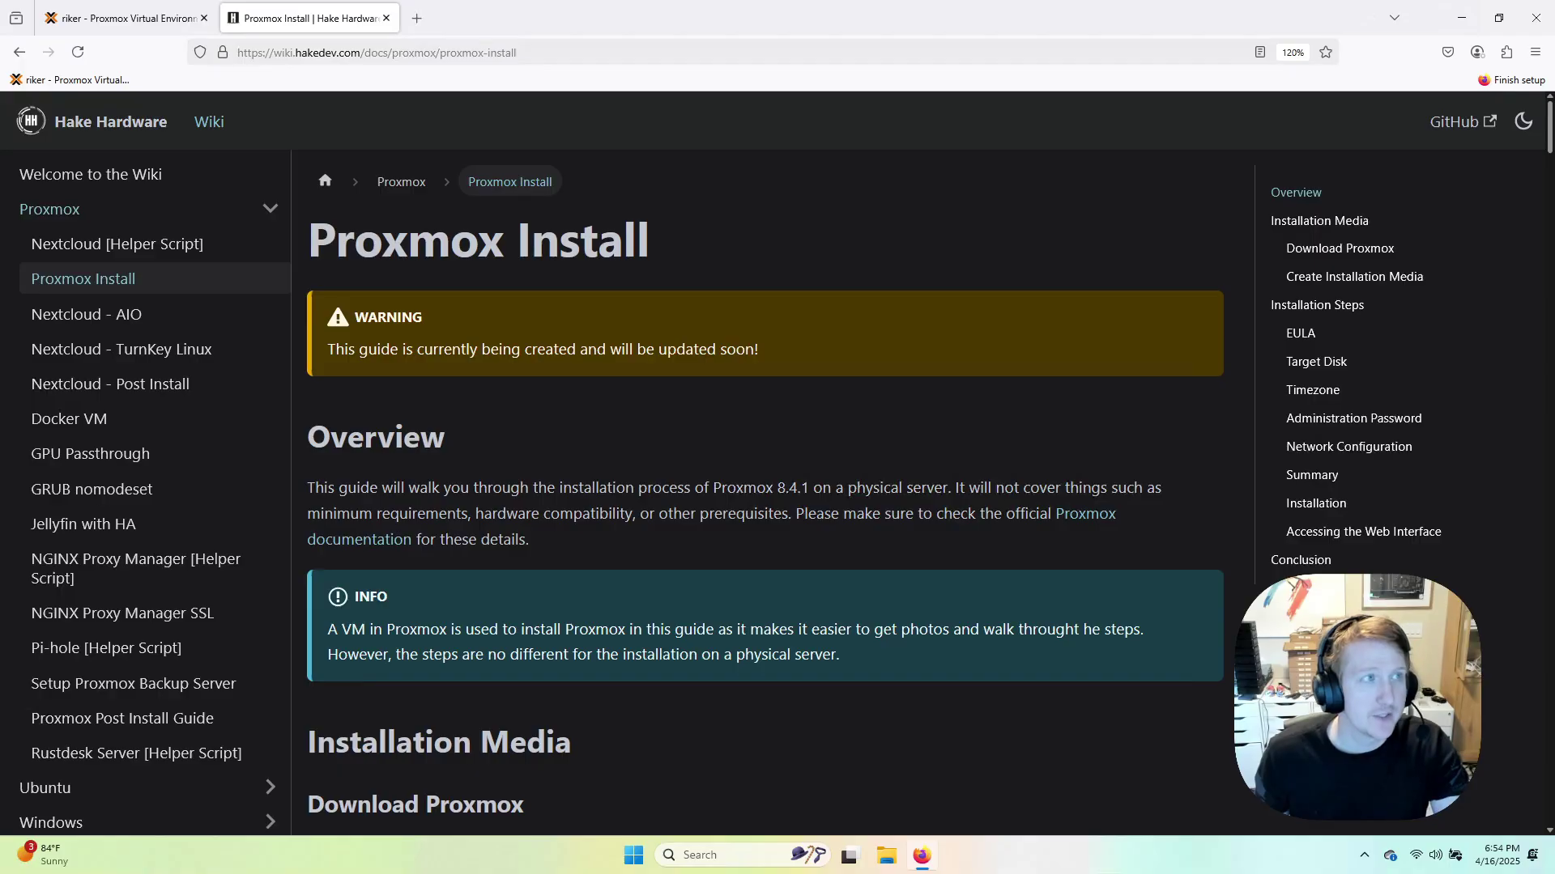
Switch to the proxmox-demo (VM 100) console on node riker and collapse the task log panel.
{"action": "left_click", "coordinate": [125, 17]}
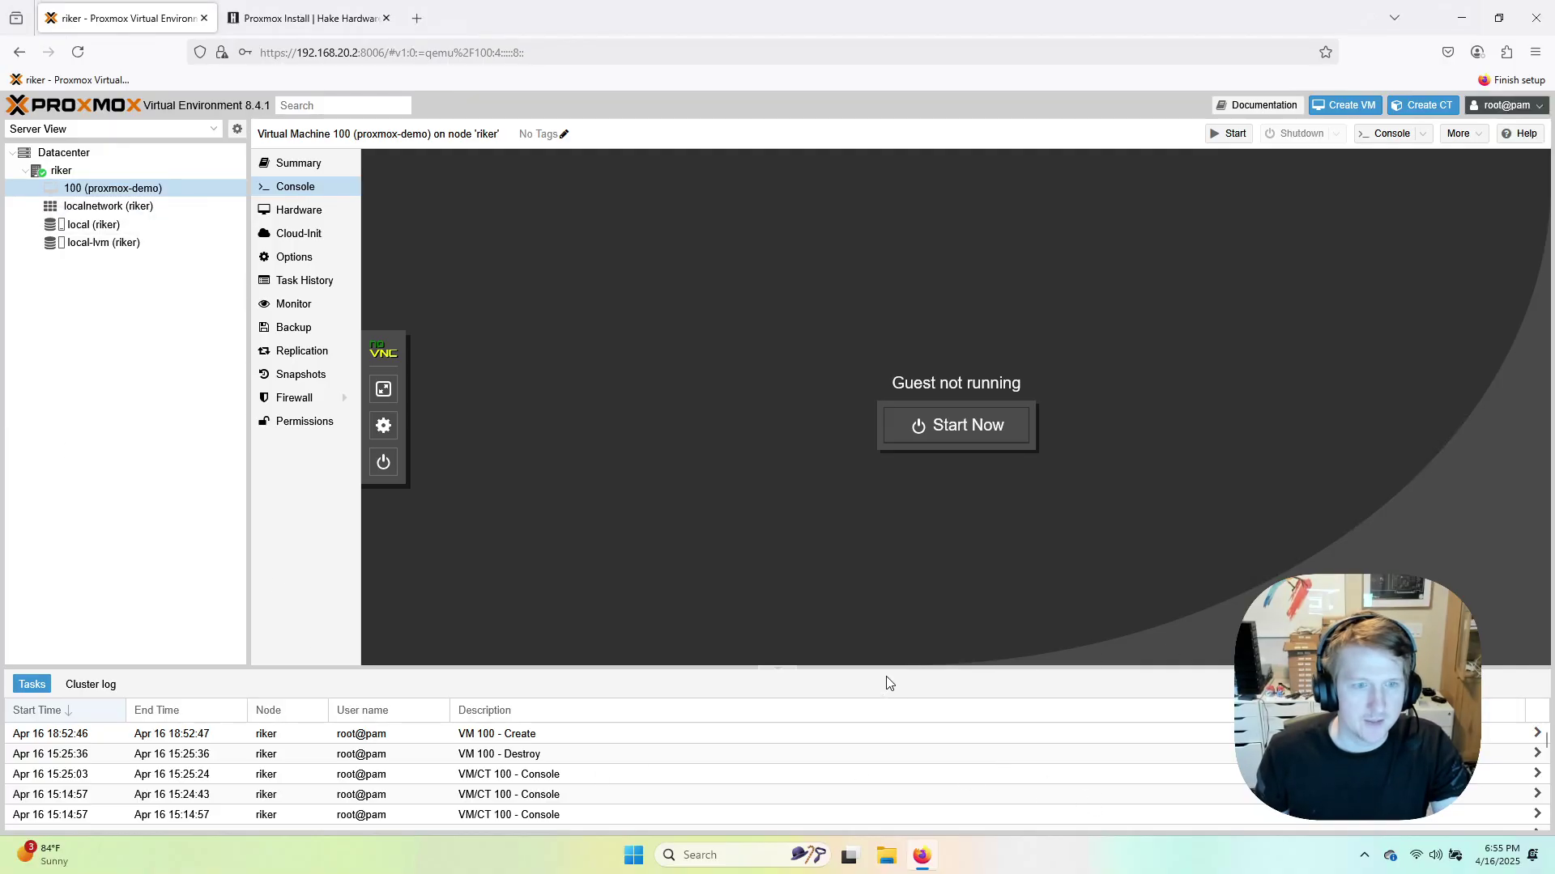
{"action": "left_click", "coordinate": [780, 671]}
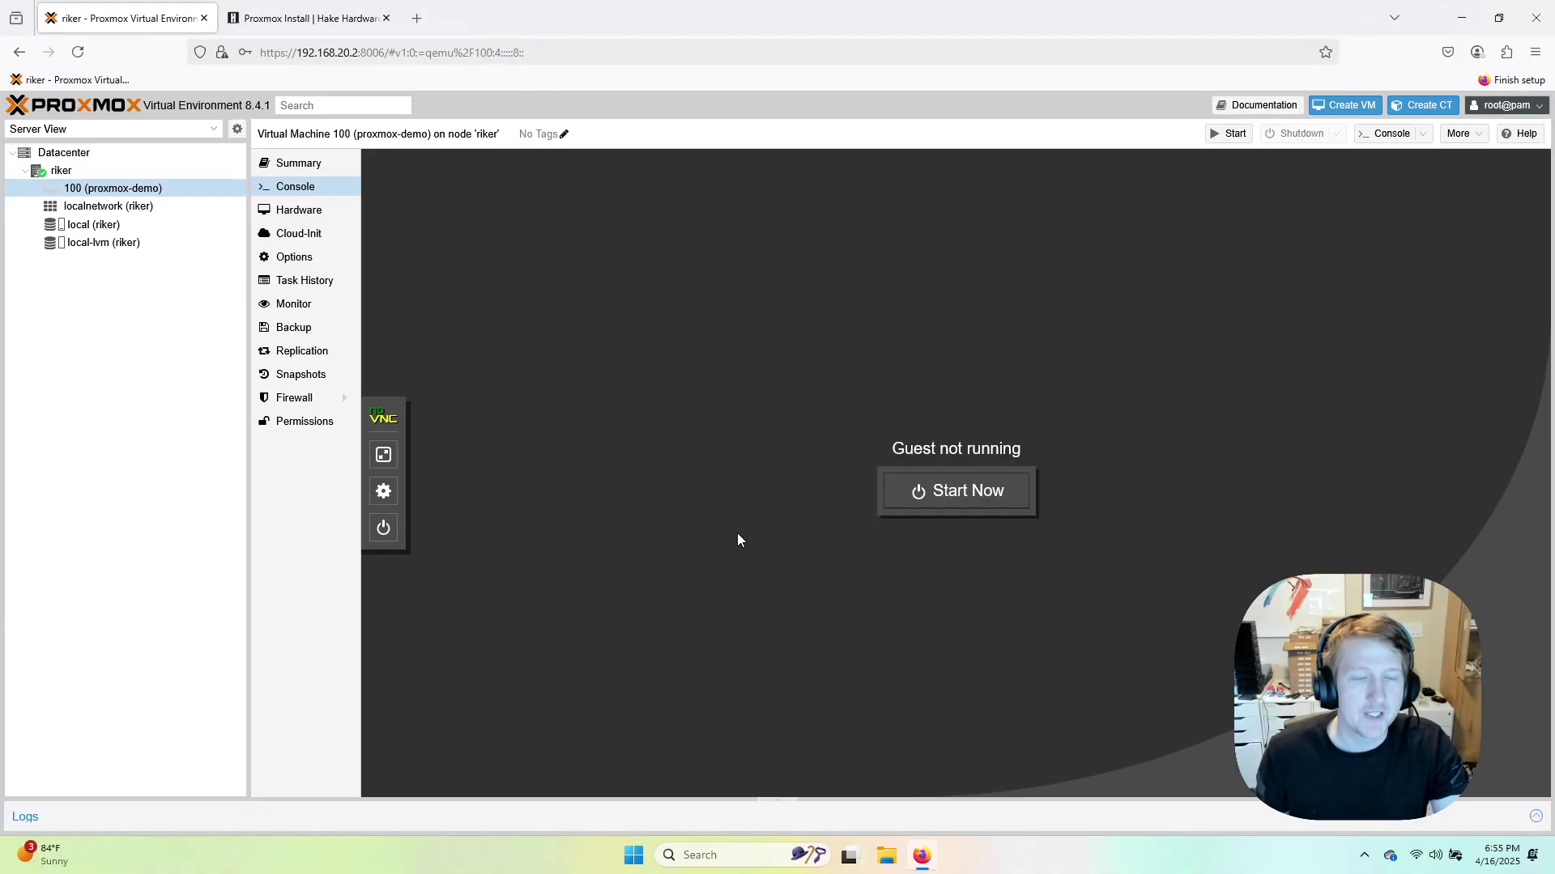
From the install guide, open the Proxmox website's VE 8.4 ISO installer page (8.4-1) in a new tab.
{"action": "left_click", "coordinate": [312, 20]}
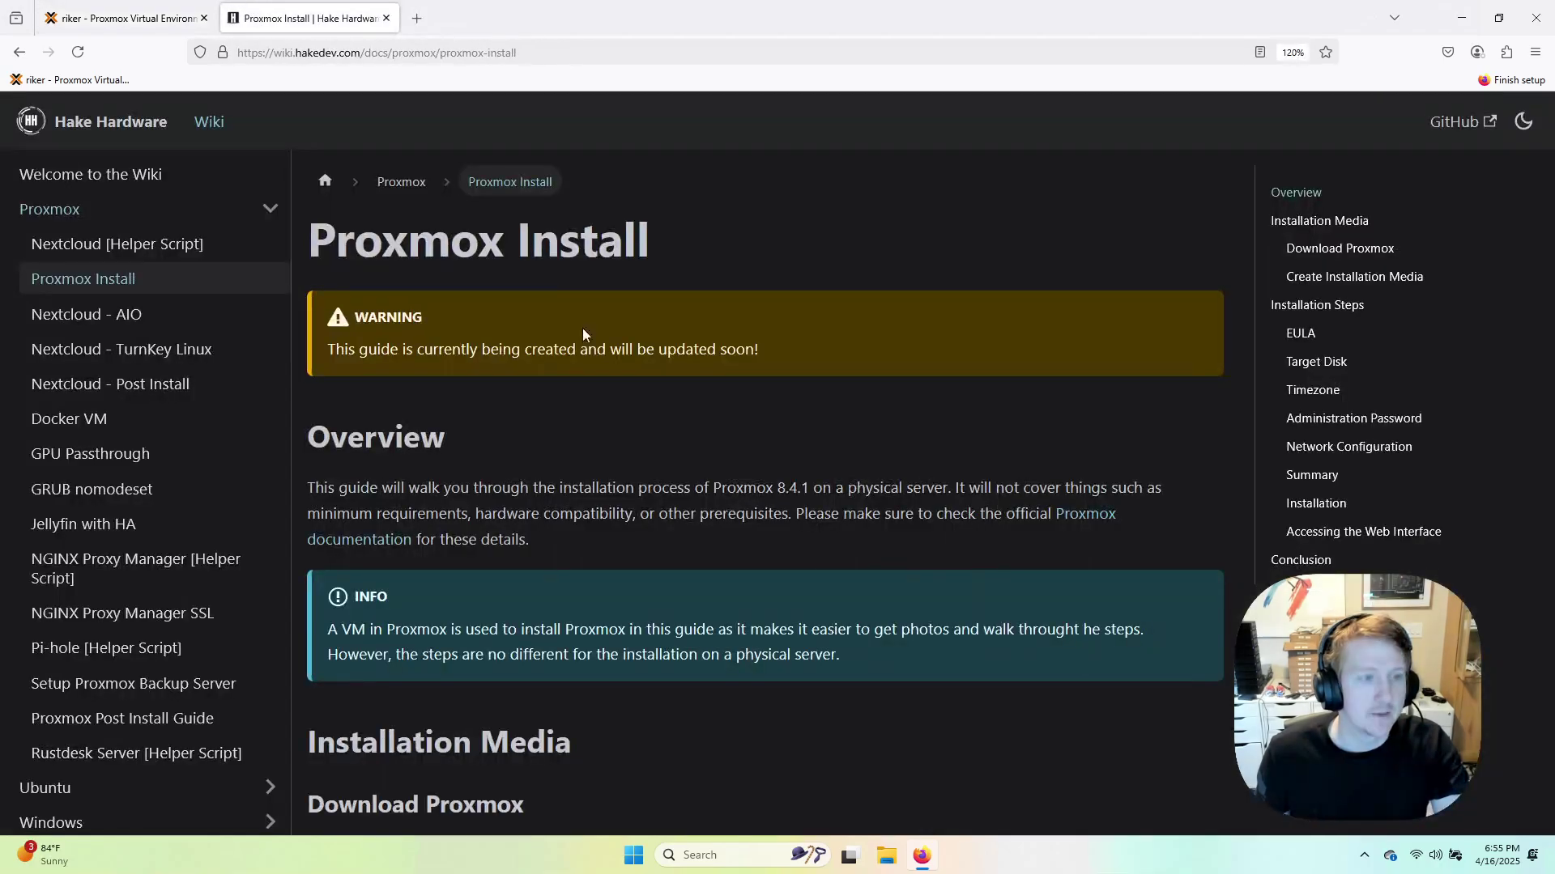
{"action": "scroll", "coordinate": [581, 328], "scroll_direction": "down", "scroll_amount": 3}
{"action": "scroll", "coordinate": [689, 665], "scroll_direction": "down", "scroll_amount": 1}
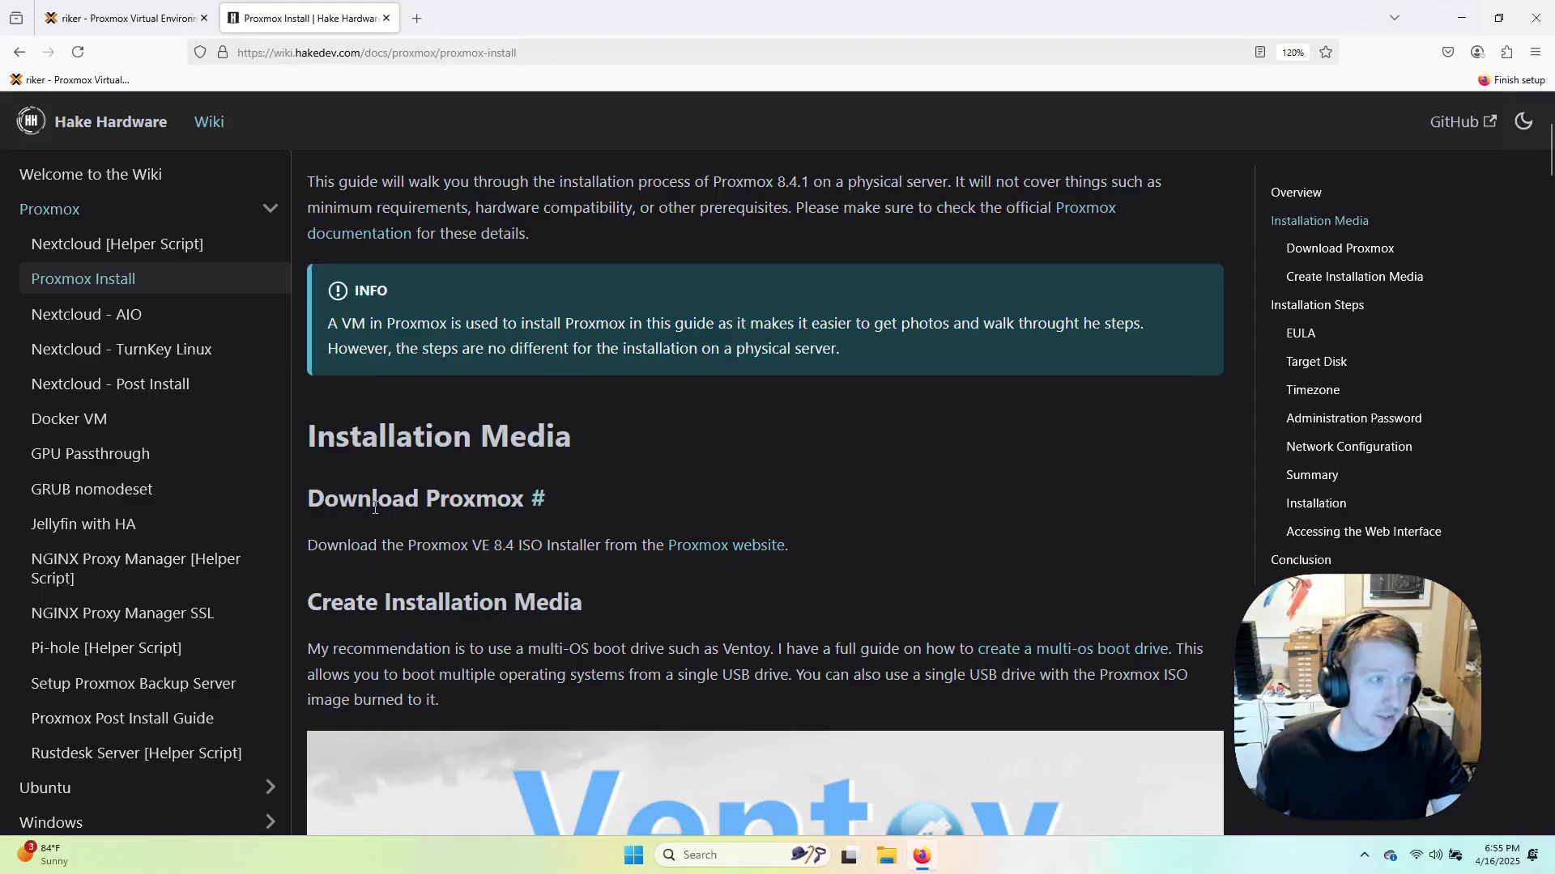
{"action": "middle_click", "coordinate": [717, 546]}
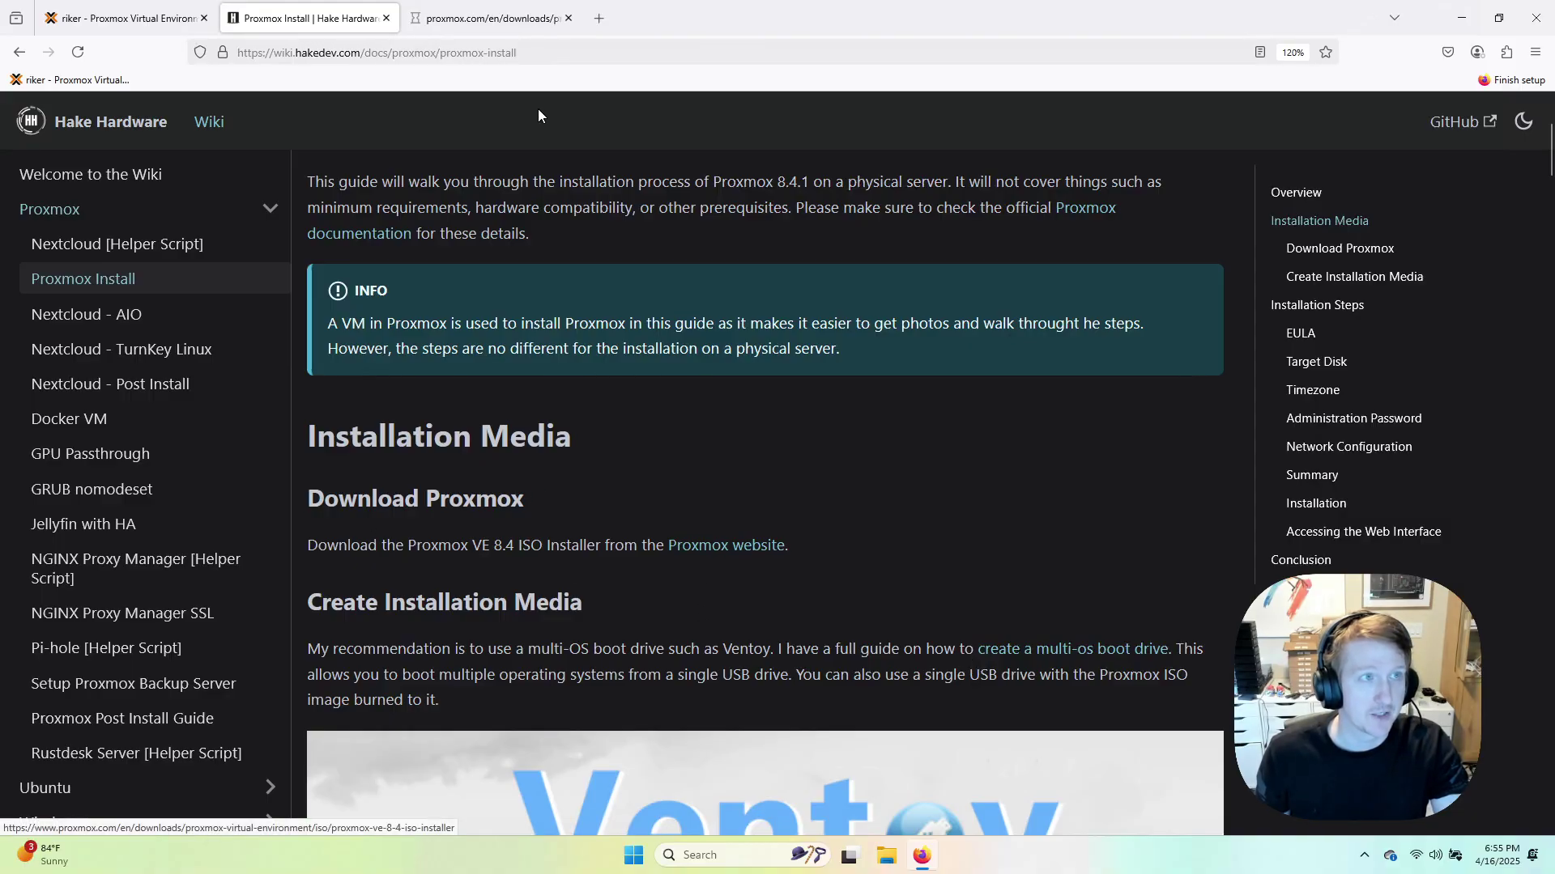
{"action": "left_click", "coordinate": [489, 20]}
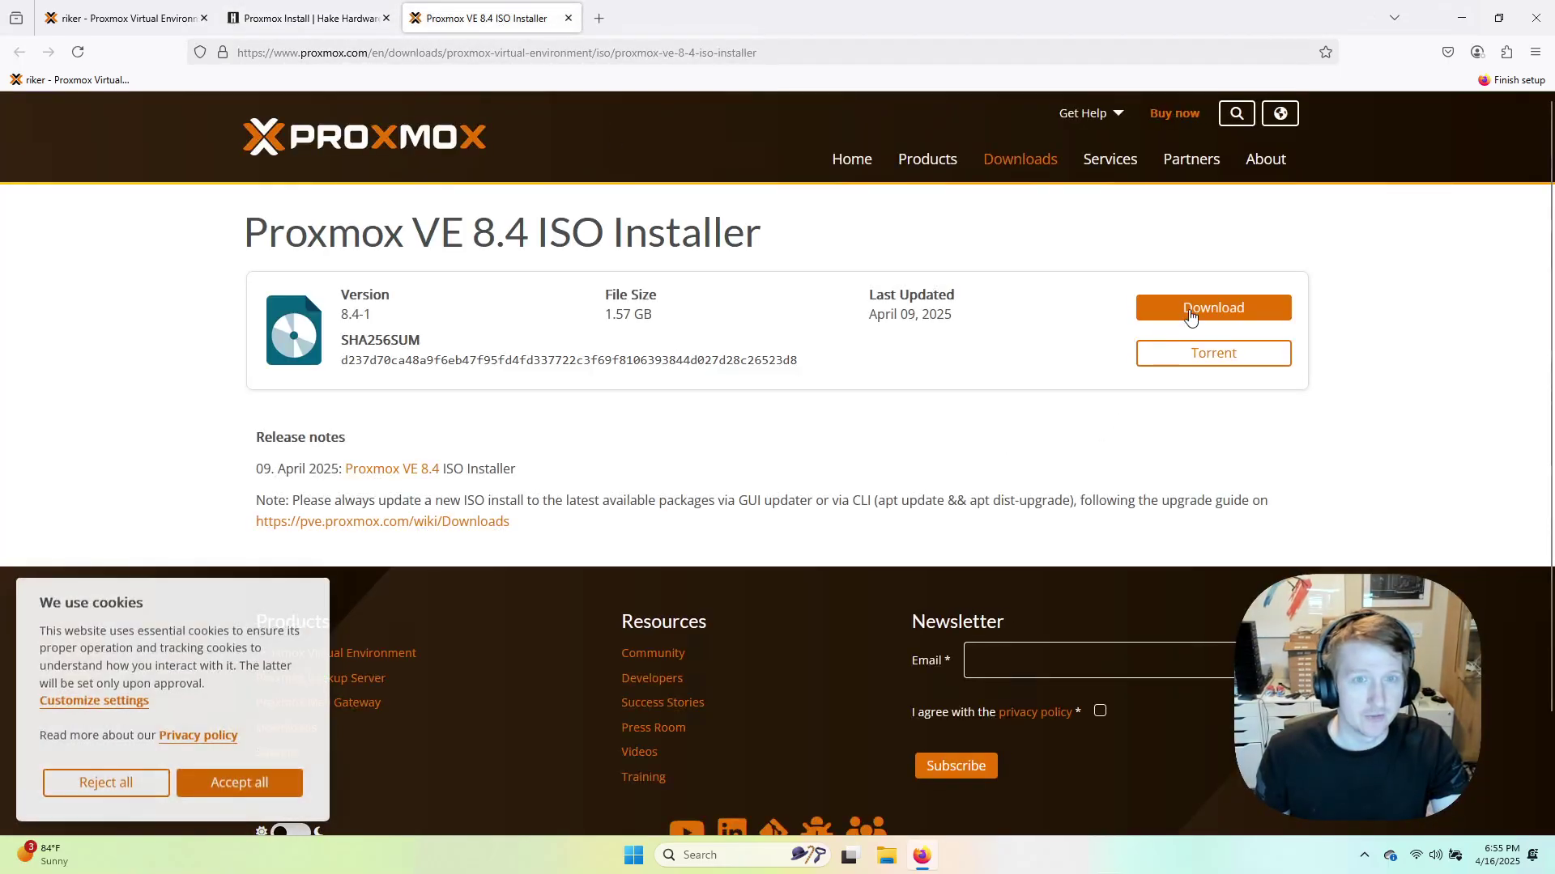
{"action": "double_click", "coordinate": [355, 316]}
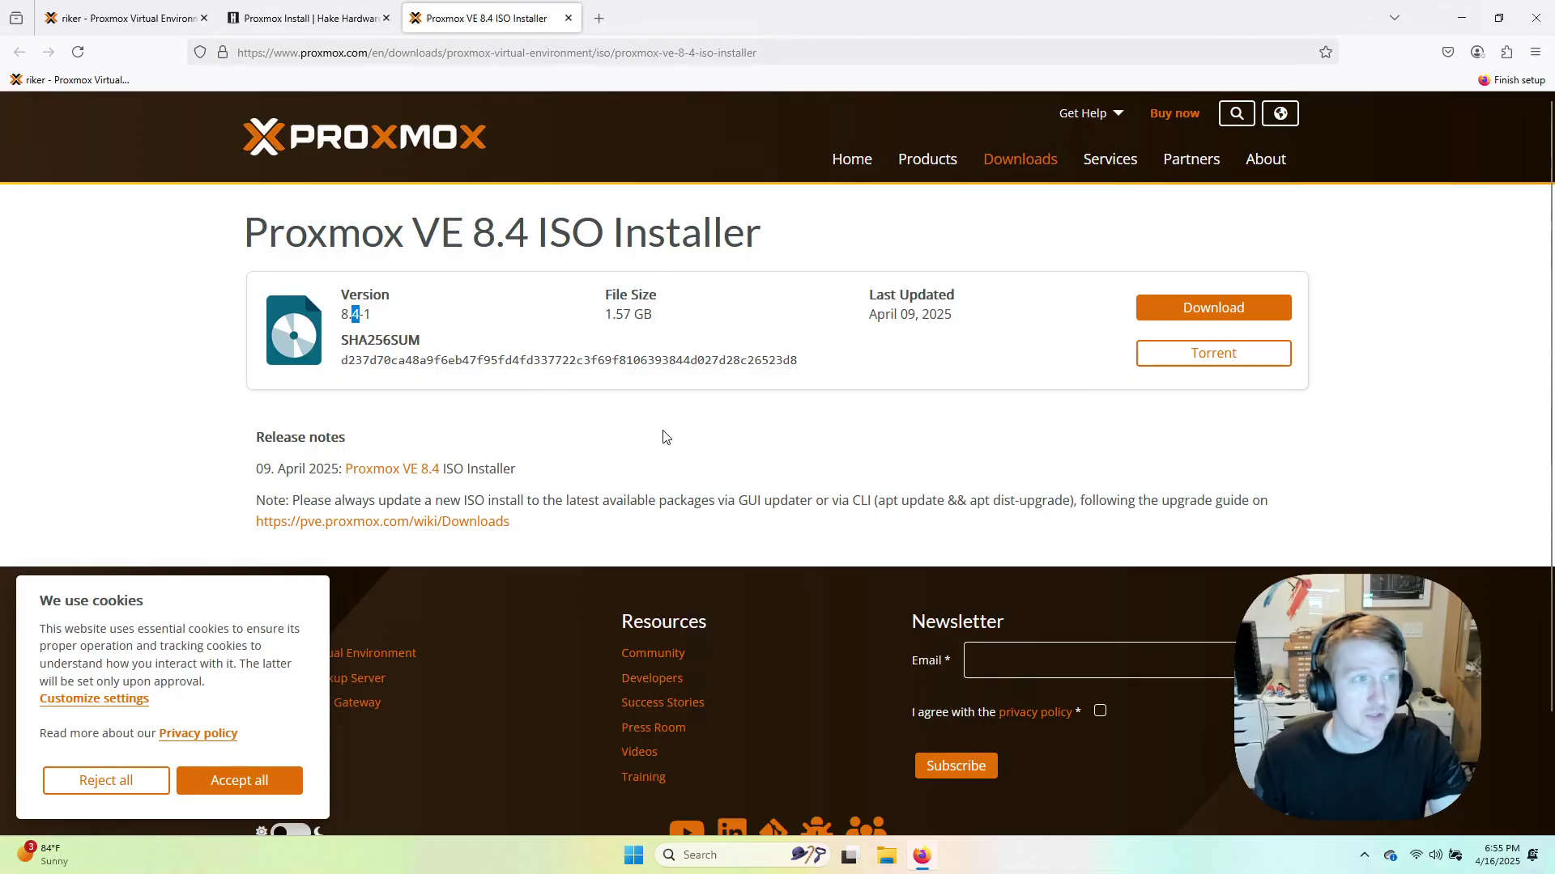
Back in the guide, open the multi-os boot drive link and close its broken Page Not Found tab.
{"action": "left_click", "coordinate": [320, 22]}
{"action": "scroll", "coordinate": [803, 490], "scroll_direction": "down", "scroll_amount": 4}
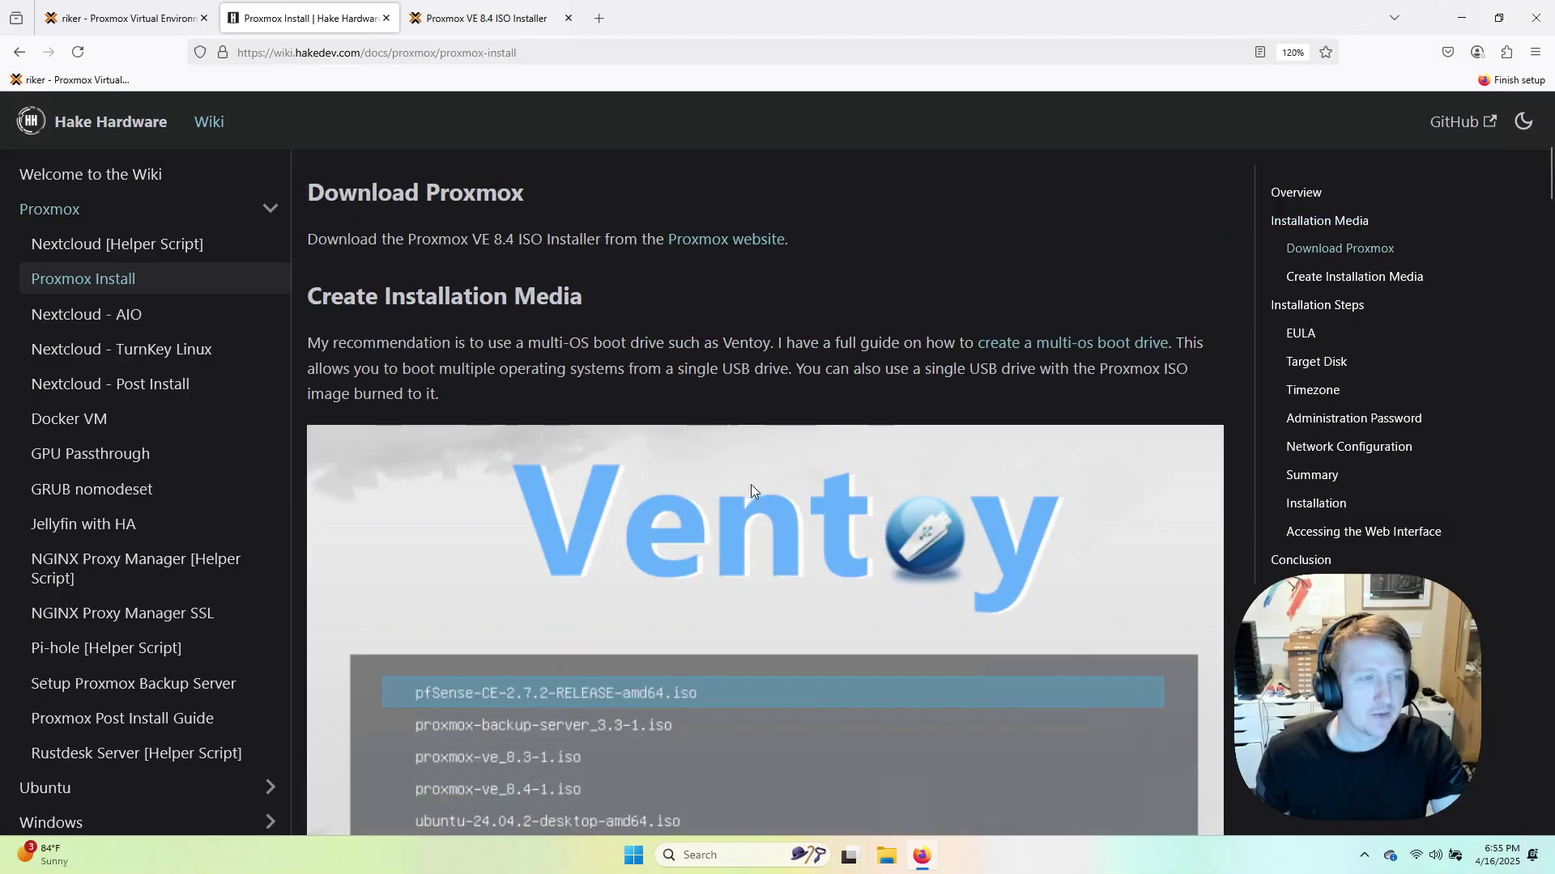
{"action": "middle_click", "coordinate": [1031, 357]}
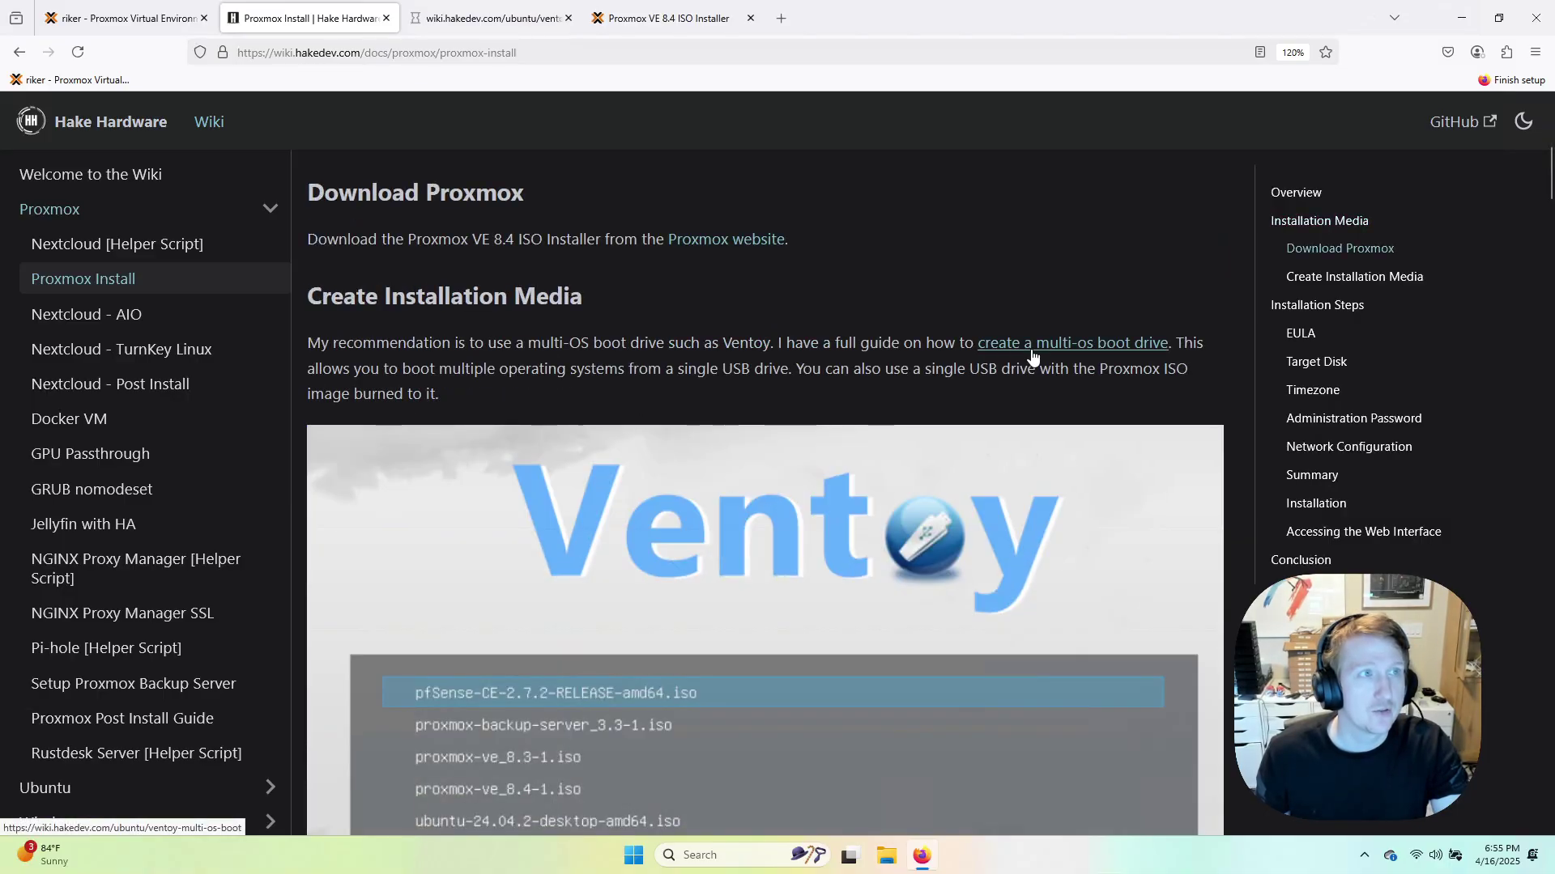
{"action": "left_click", "coordinate": [490, 20]}
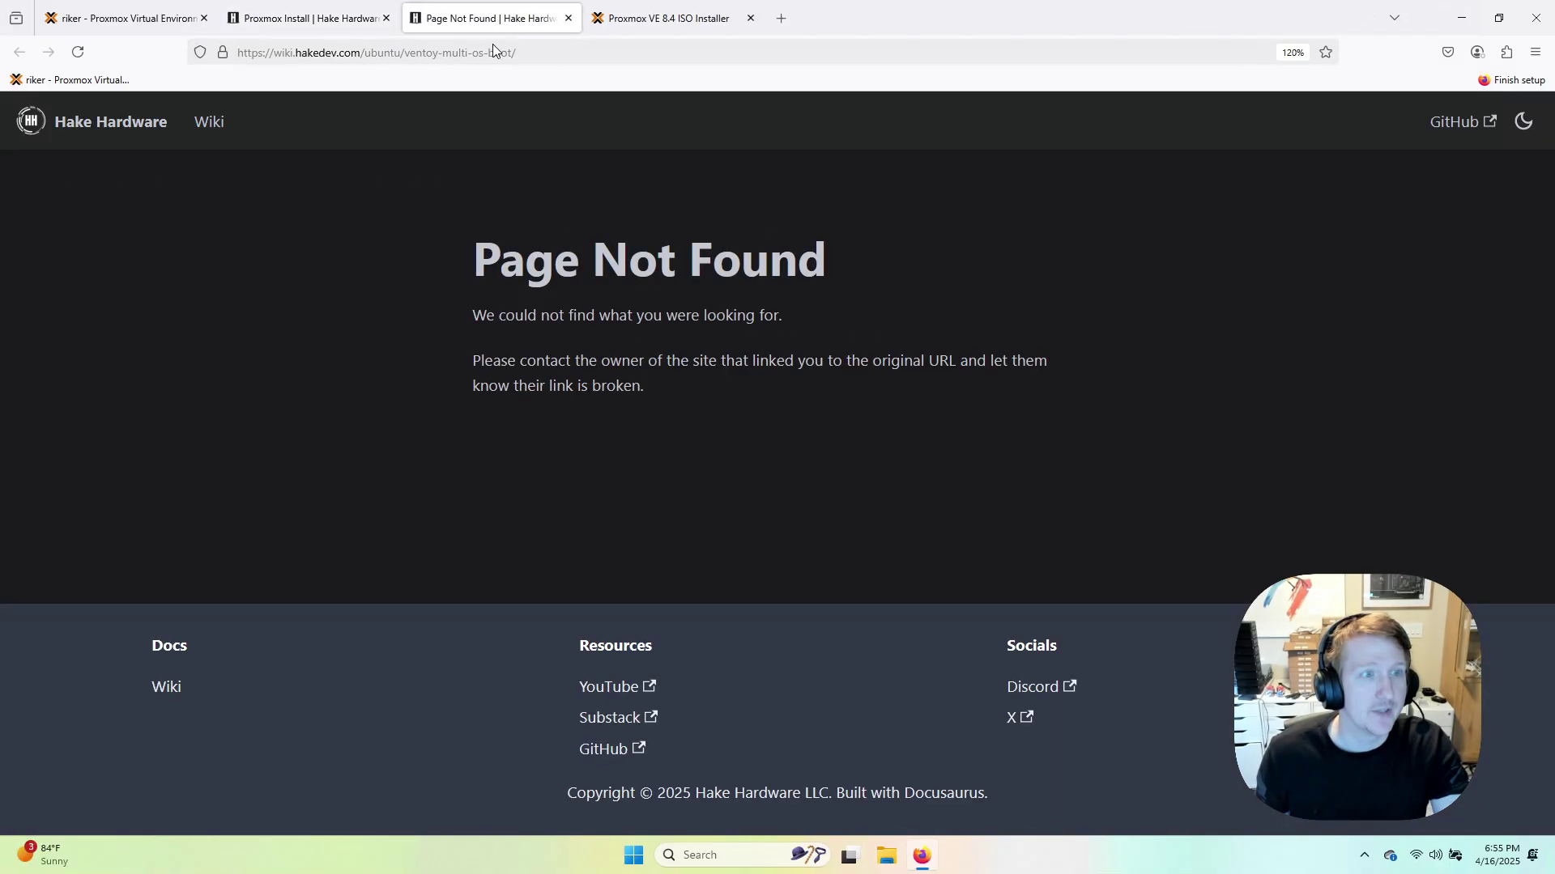
{"action": "left_click", "coordinate": [569, 18]}
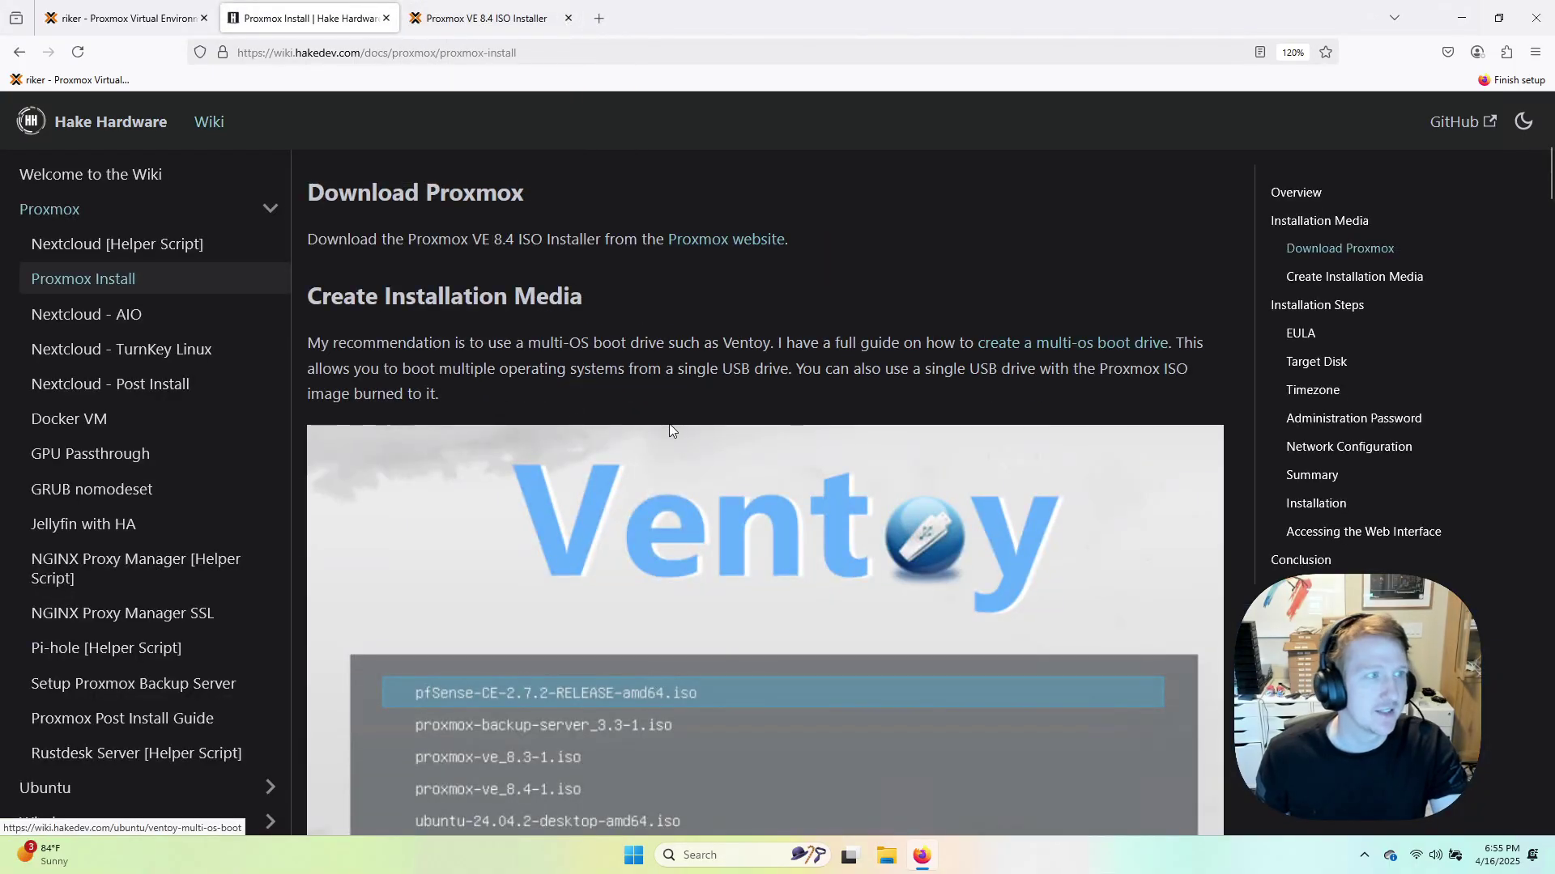
{"action": "scroll", "coordinate": [109, 486], "scroll_direction": "down", "scroll_amount": 2}
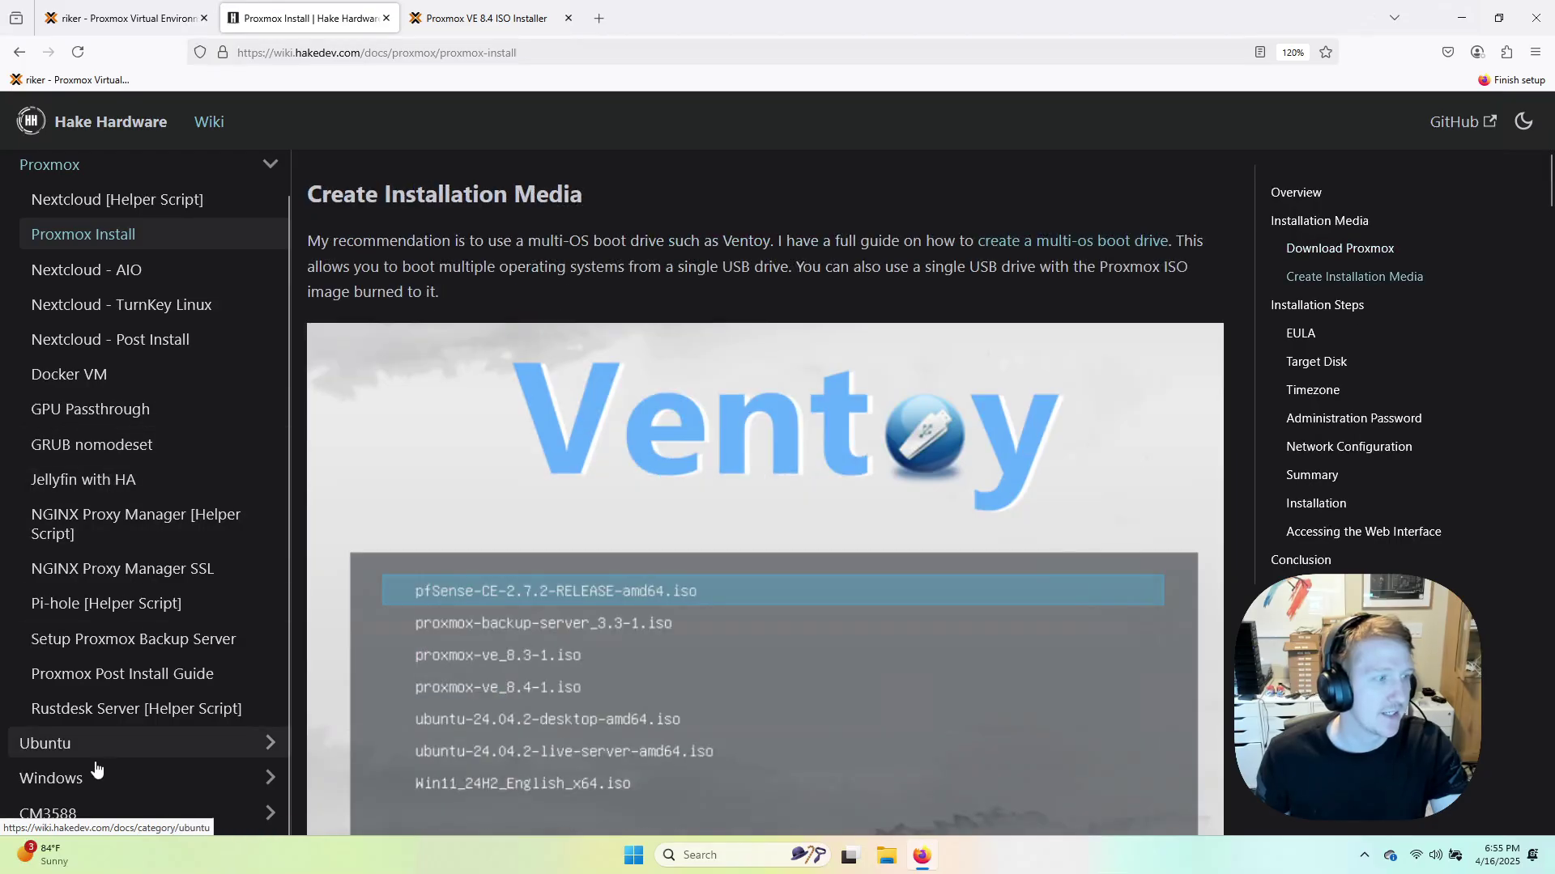
{"action": "scroll", "coordinate": [102, 742], "scroll_direction": "down", "scroll_amount": 3}
{"action": "left_click", "coordinate": [73, 742]}
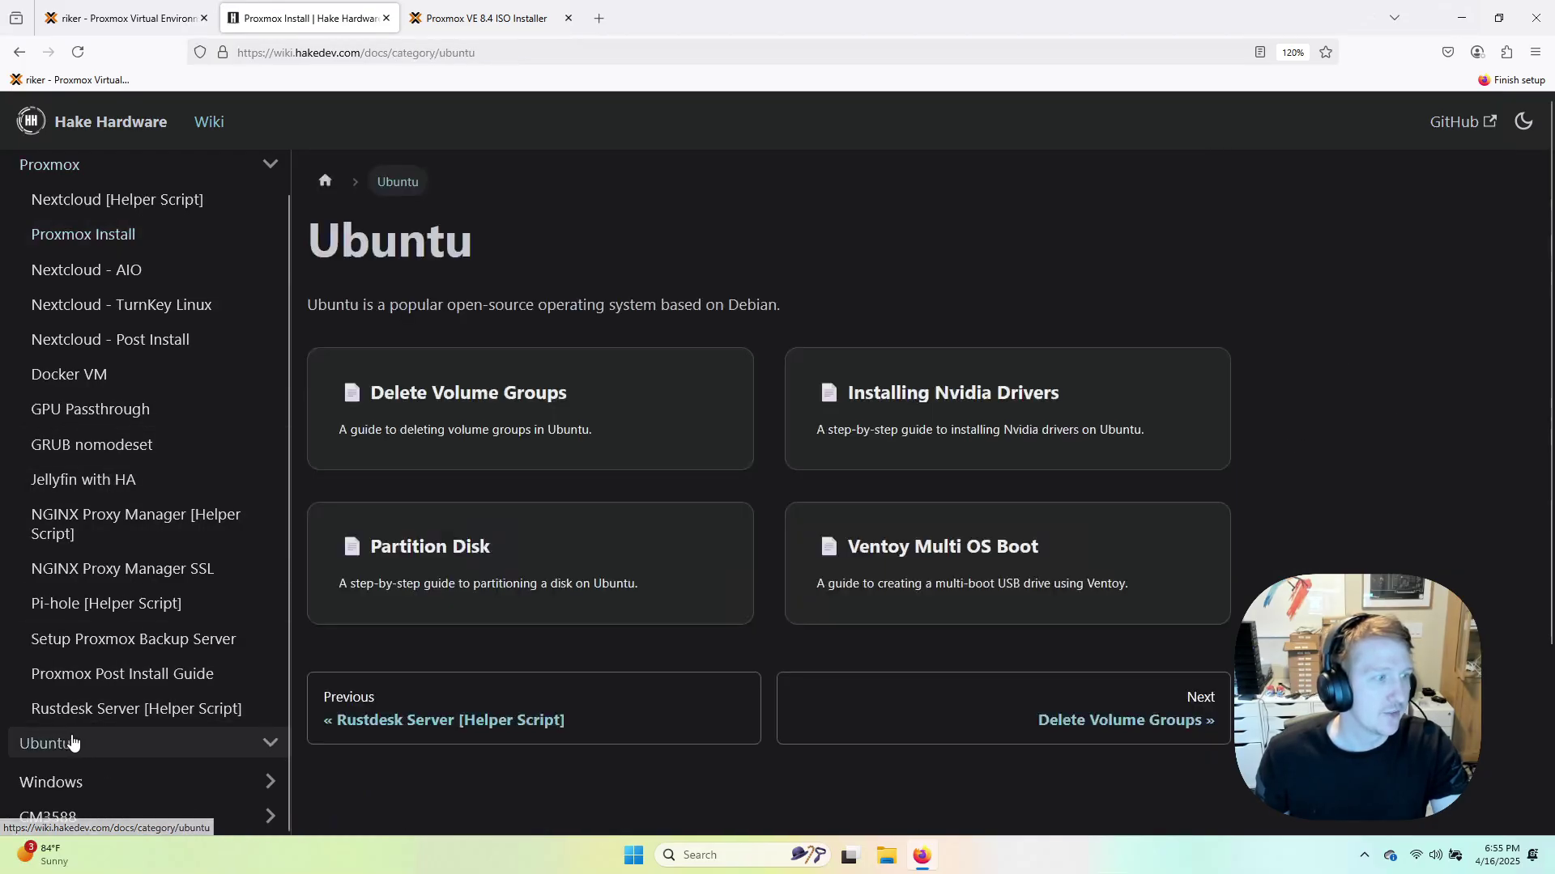
{"action": "scroll", "coordinate": [87, 719], "scroll_direction": "down", "scroll_amount": 3}
{"action": "left_click", "coordinate": [87, 746]}
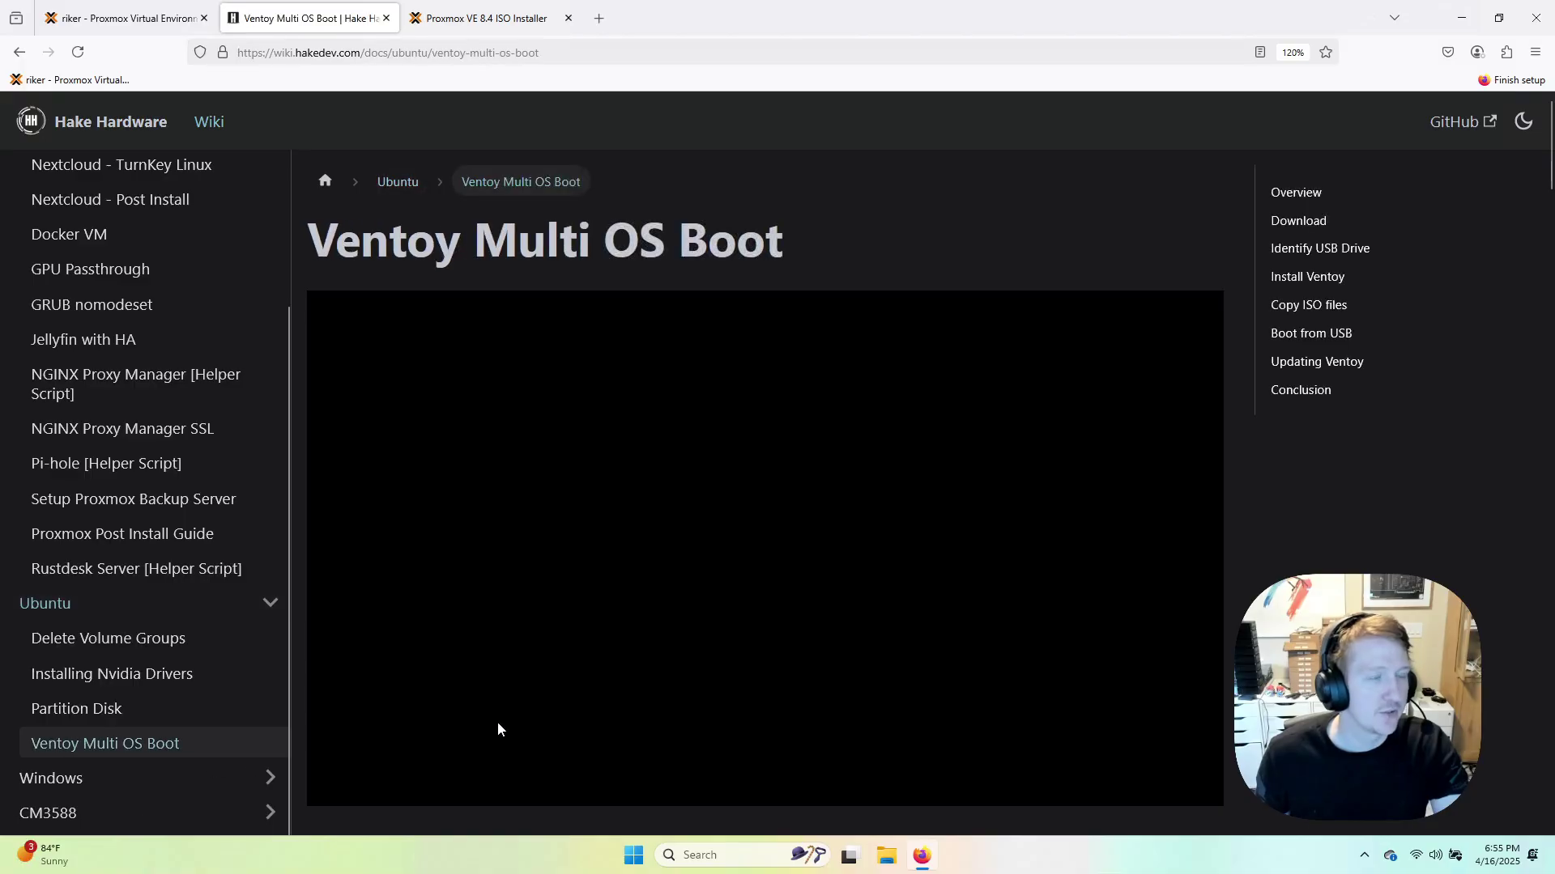
{"action": "scroll", "coordinate": [733, 496], "scroll_direction": "down", "scroll_amount": 3}
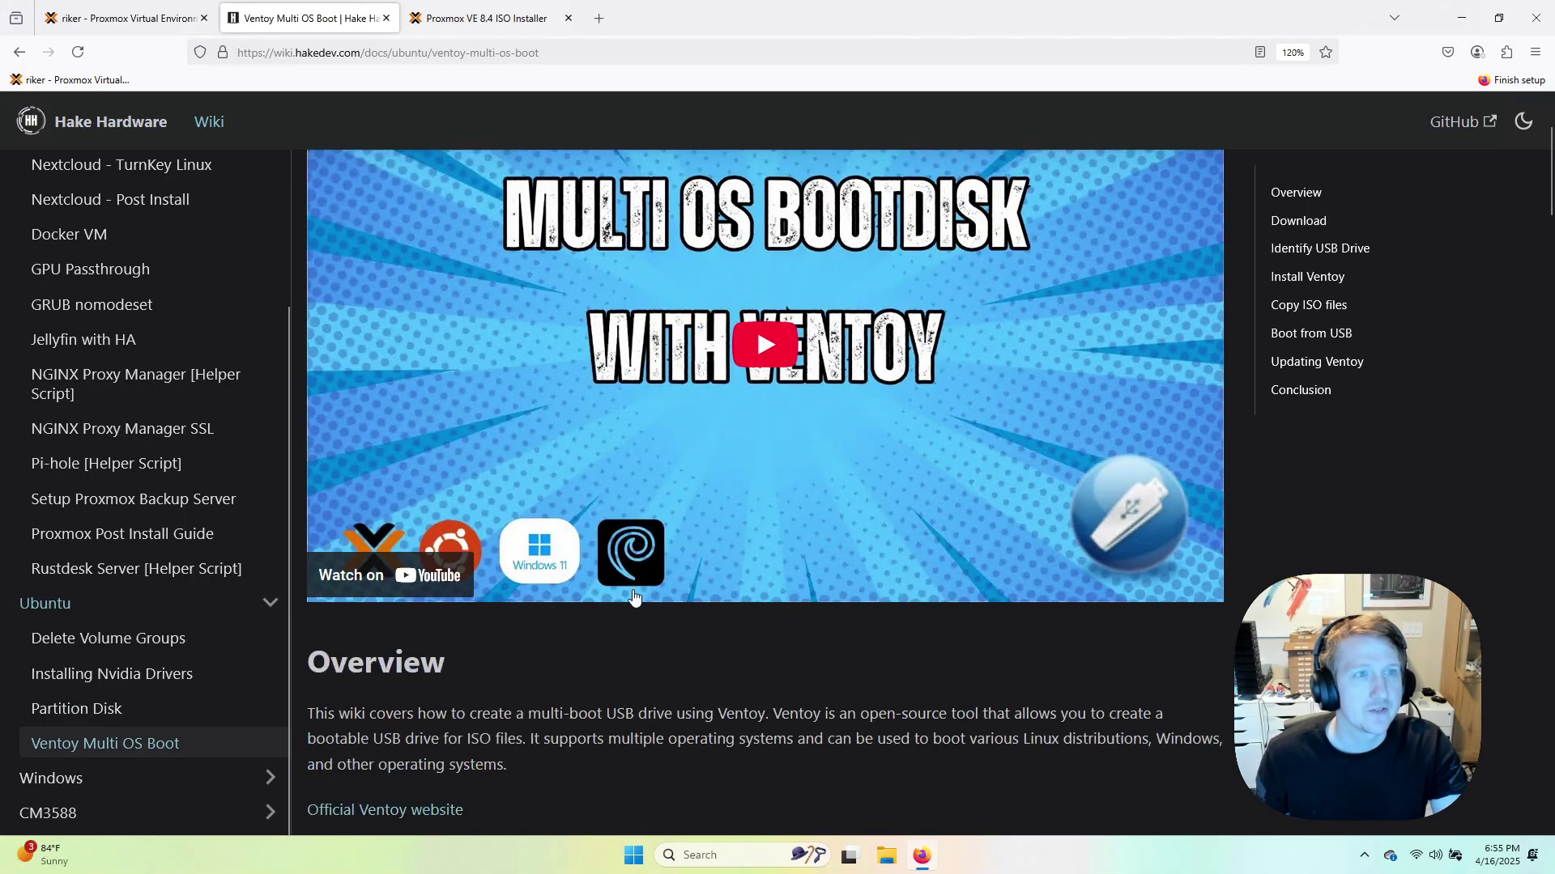
{"action": "scroll", "coordinate": [669, 618], "scroll_direction": "up", "scroll_amount": 3}
{"action": "scroll", "coordinate": [264, 502], "scroll_direction": "up", "scroll_amount": 3}
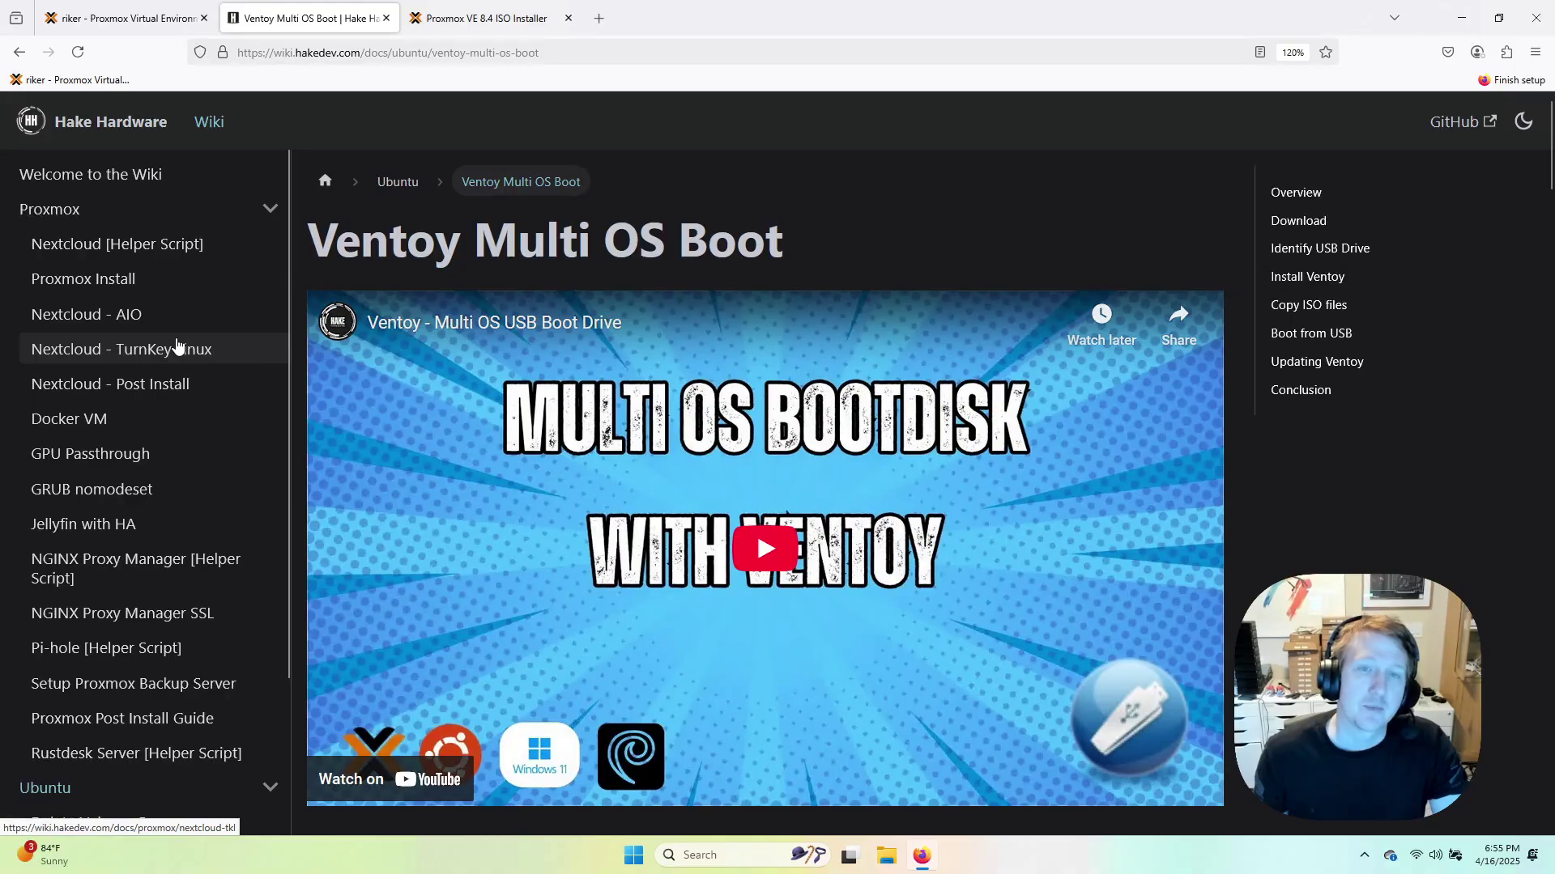
{"action": "left_click", "coordinate": [125, 282]}
{"action": "scroll", "coordinate": [838, 559], "scroll_direction": "down", "scroll_amount": 2}
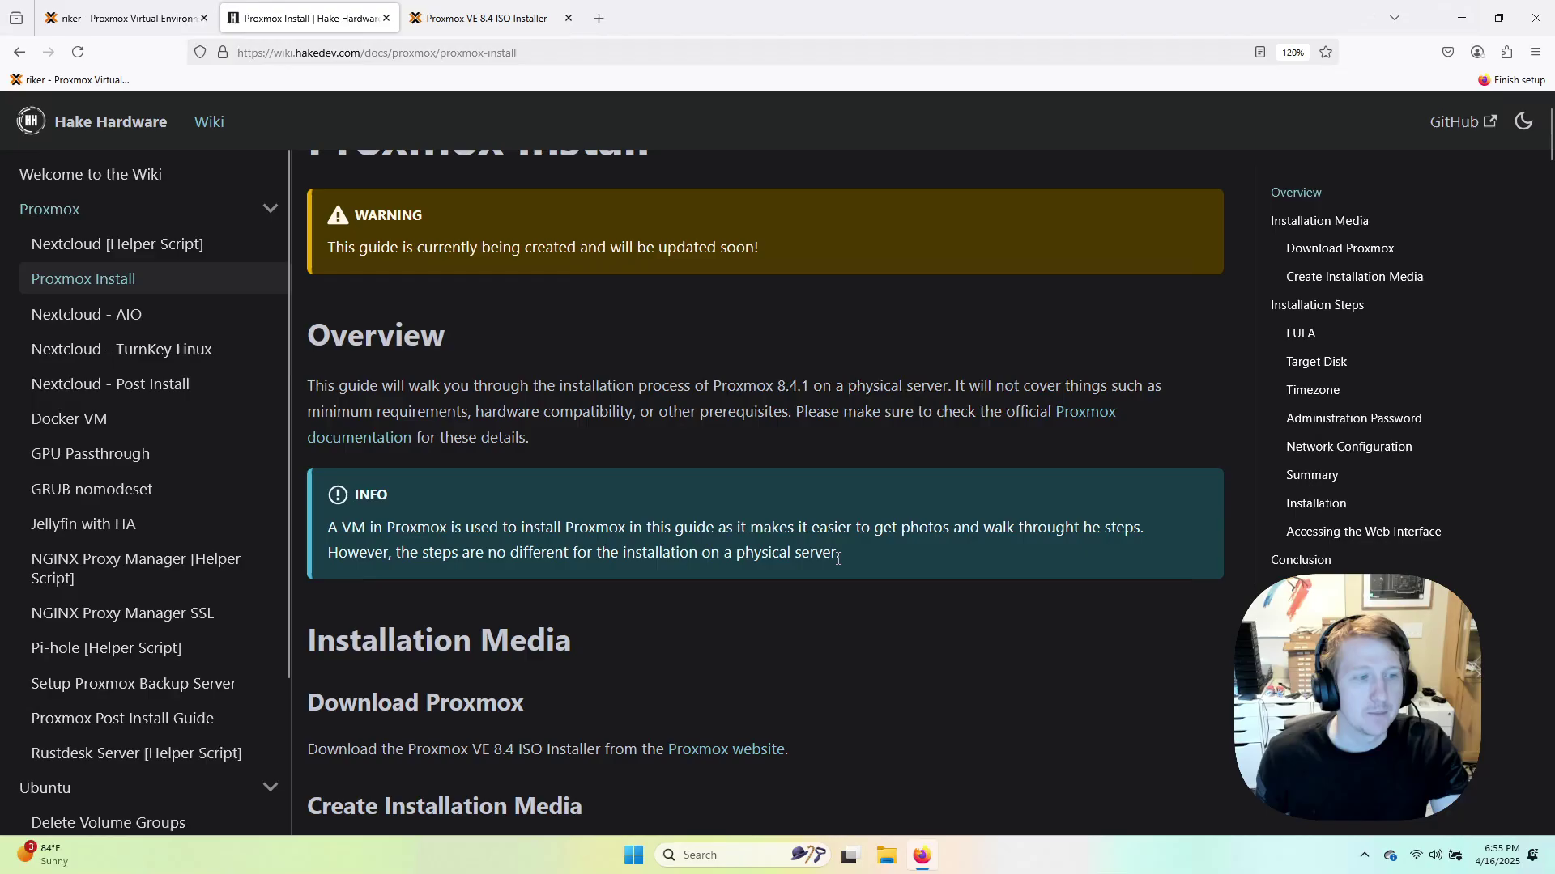
{"action": "scroll", "coordinate": [838, 559], "scroll_direction": "down", "scroll_amount": 6}
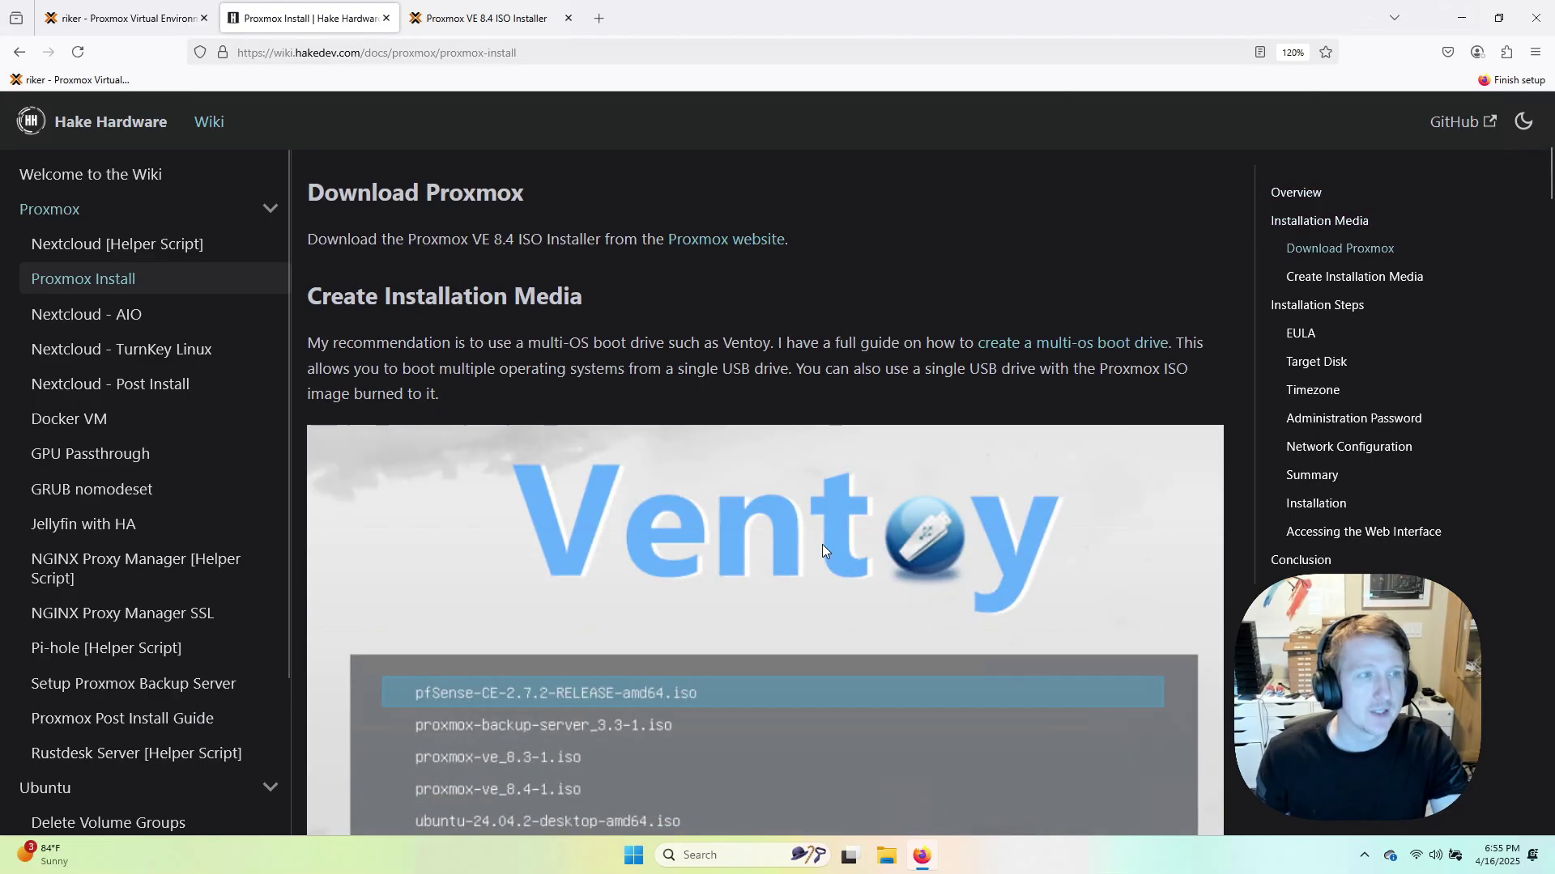
{"action": "scroll", "coordinate": [822, 544], "scroll_direction": "down", "scroll_amount": 3}
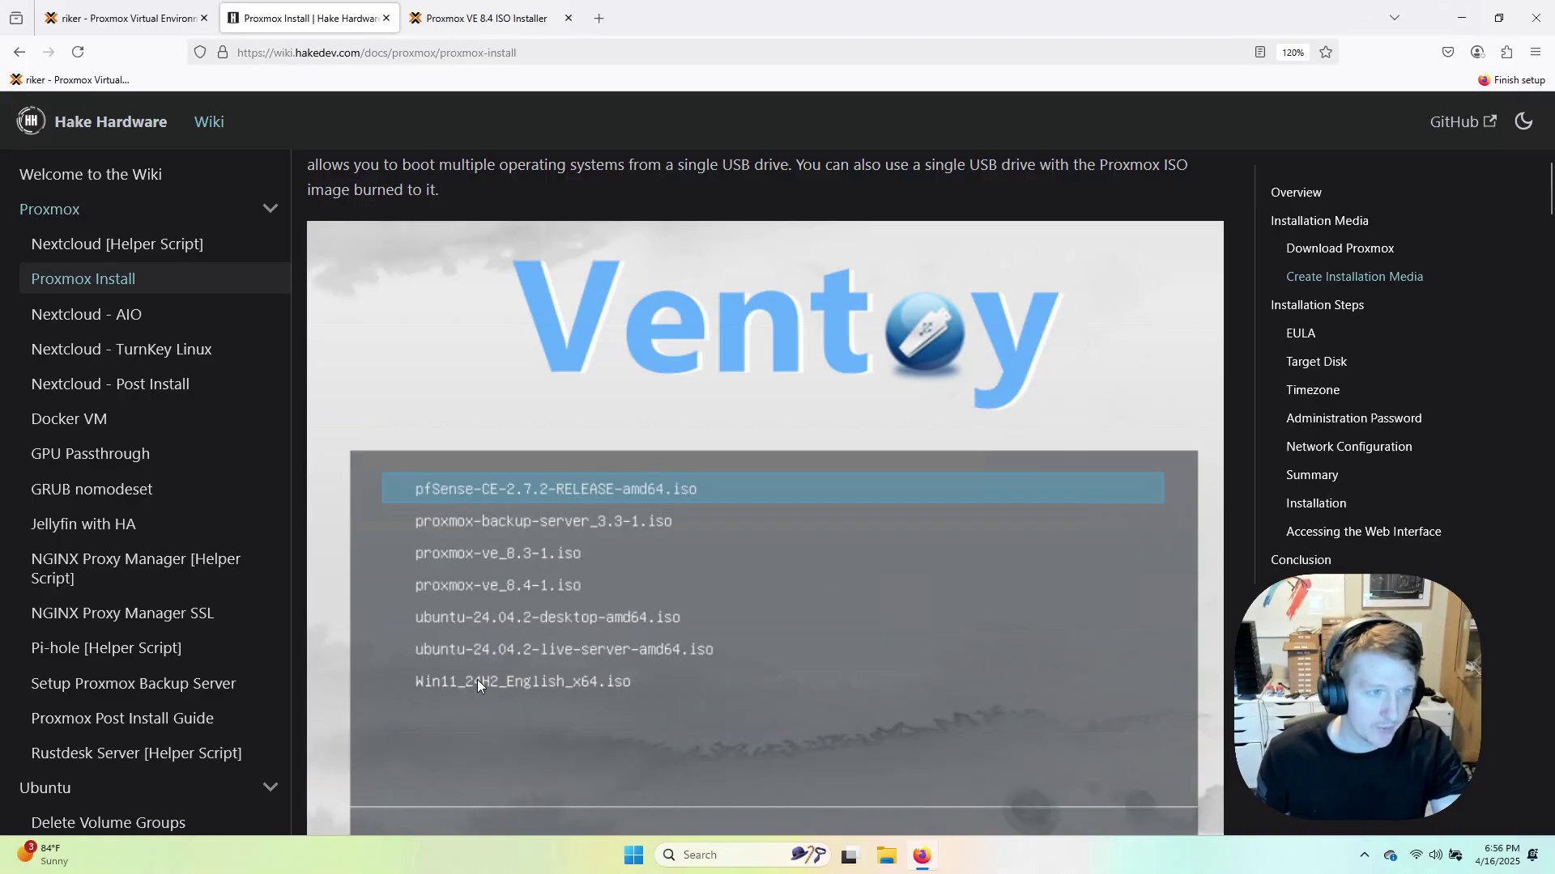
{"action": "scroll", "coordinate": [476, 676], "scroll_direction": "down", "scroll_amount": 2}
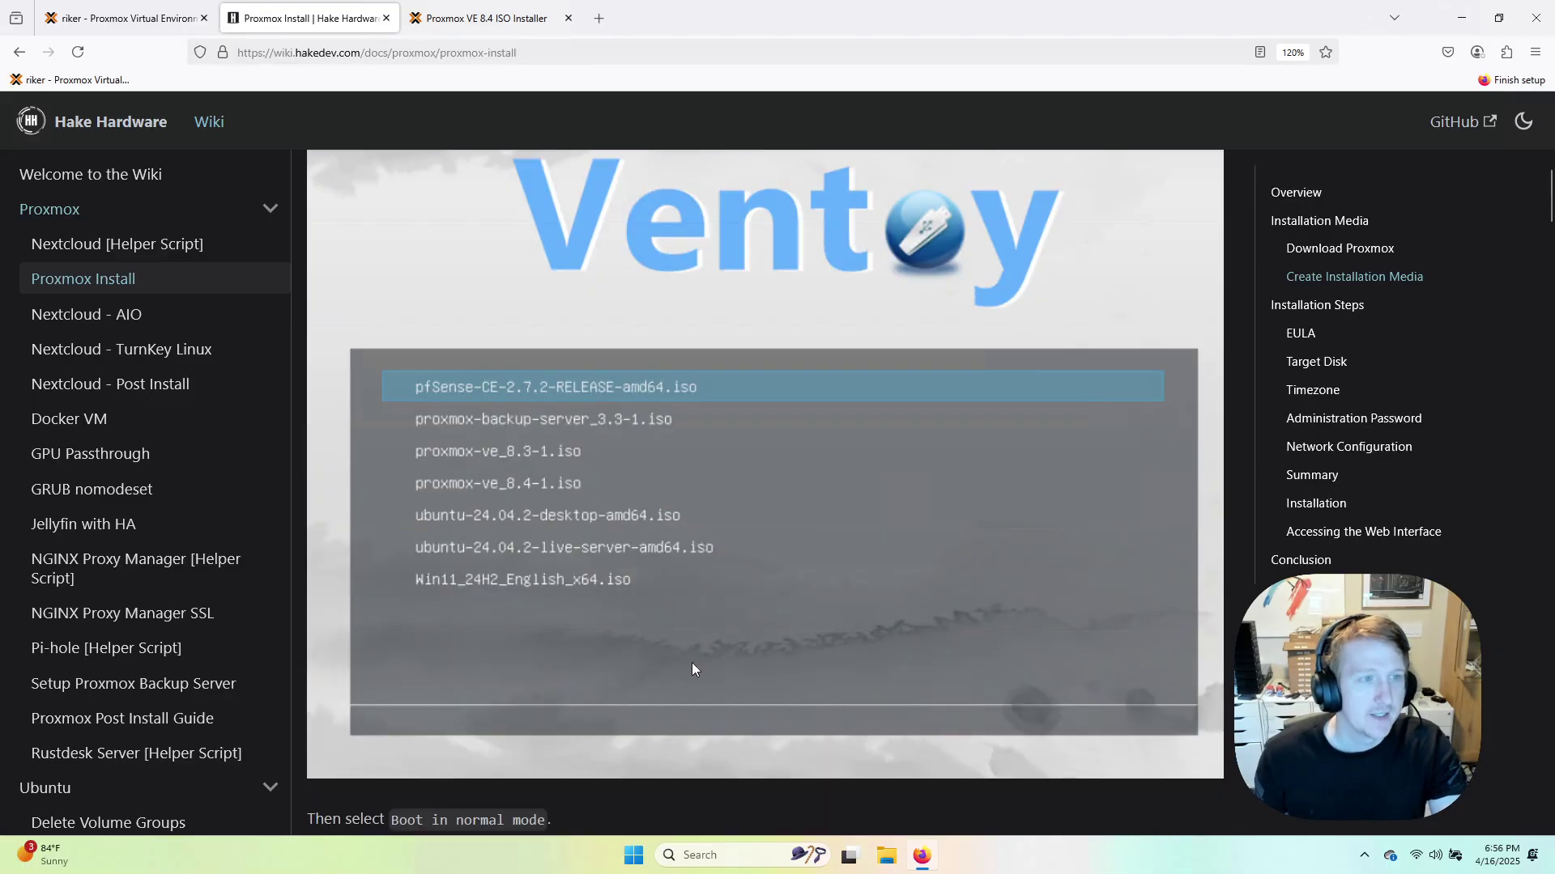
{"action": "scroll", "coordinate": [691, 669], "scroll_direction": "down", "scroll_amount": 2}
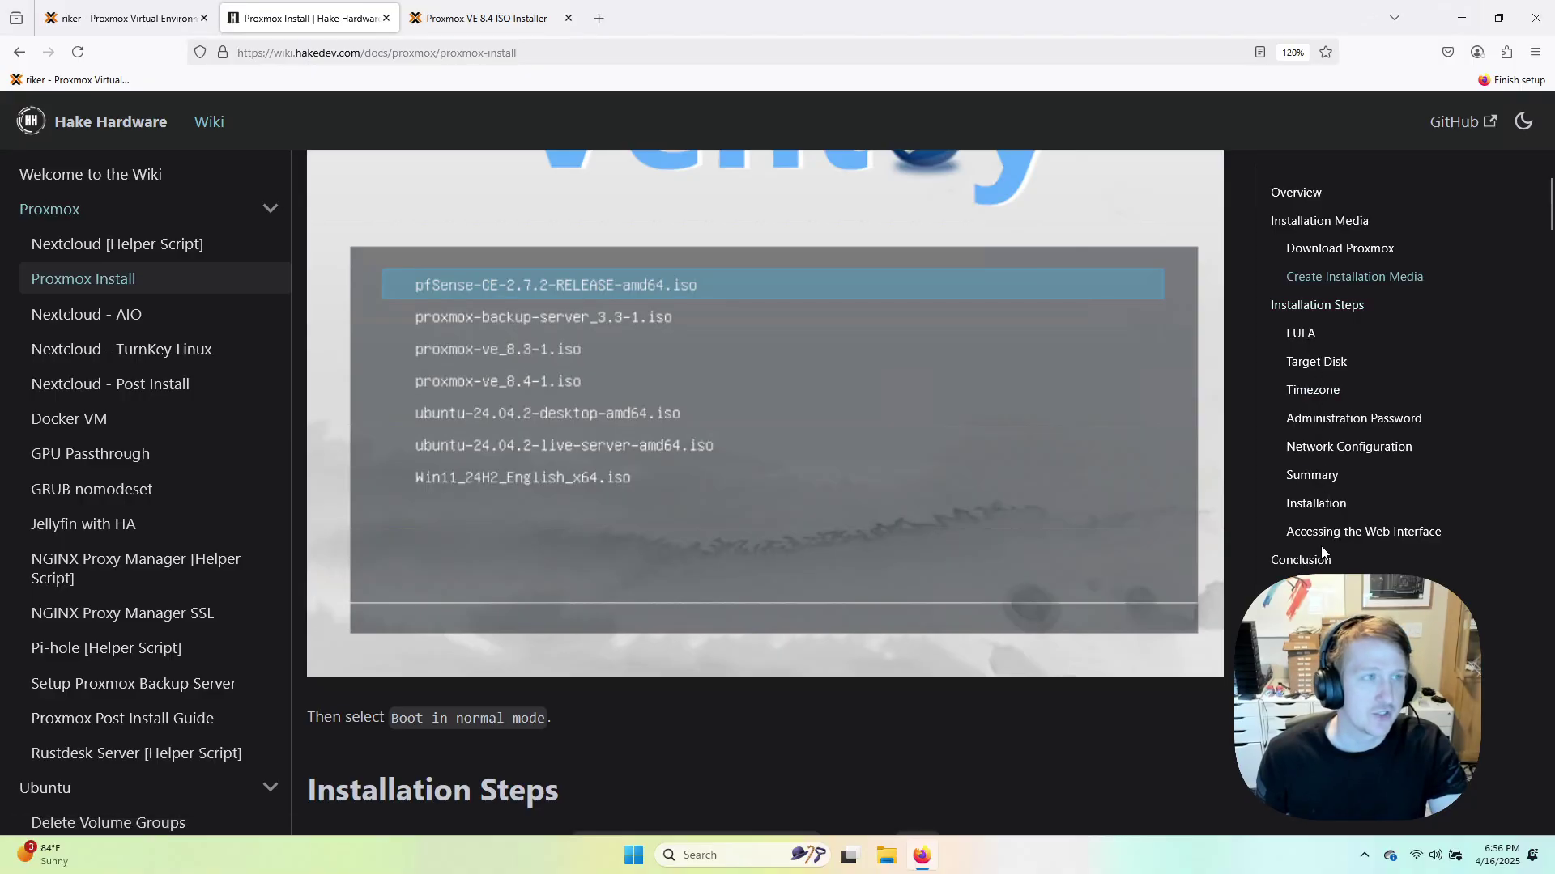
Start proxmox-demo (VM 100) from its console, then stop it from VM 100's context menu.
{"action": "left_click", "coordinate": [138, 21]}
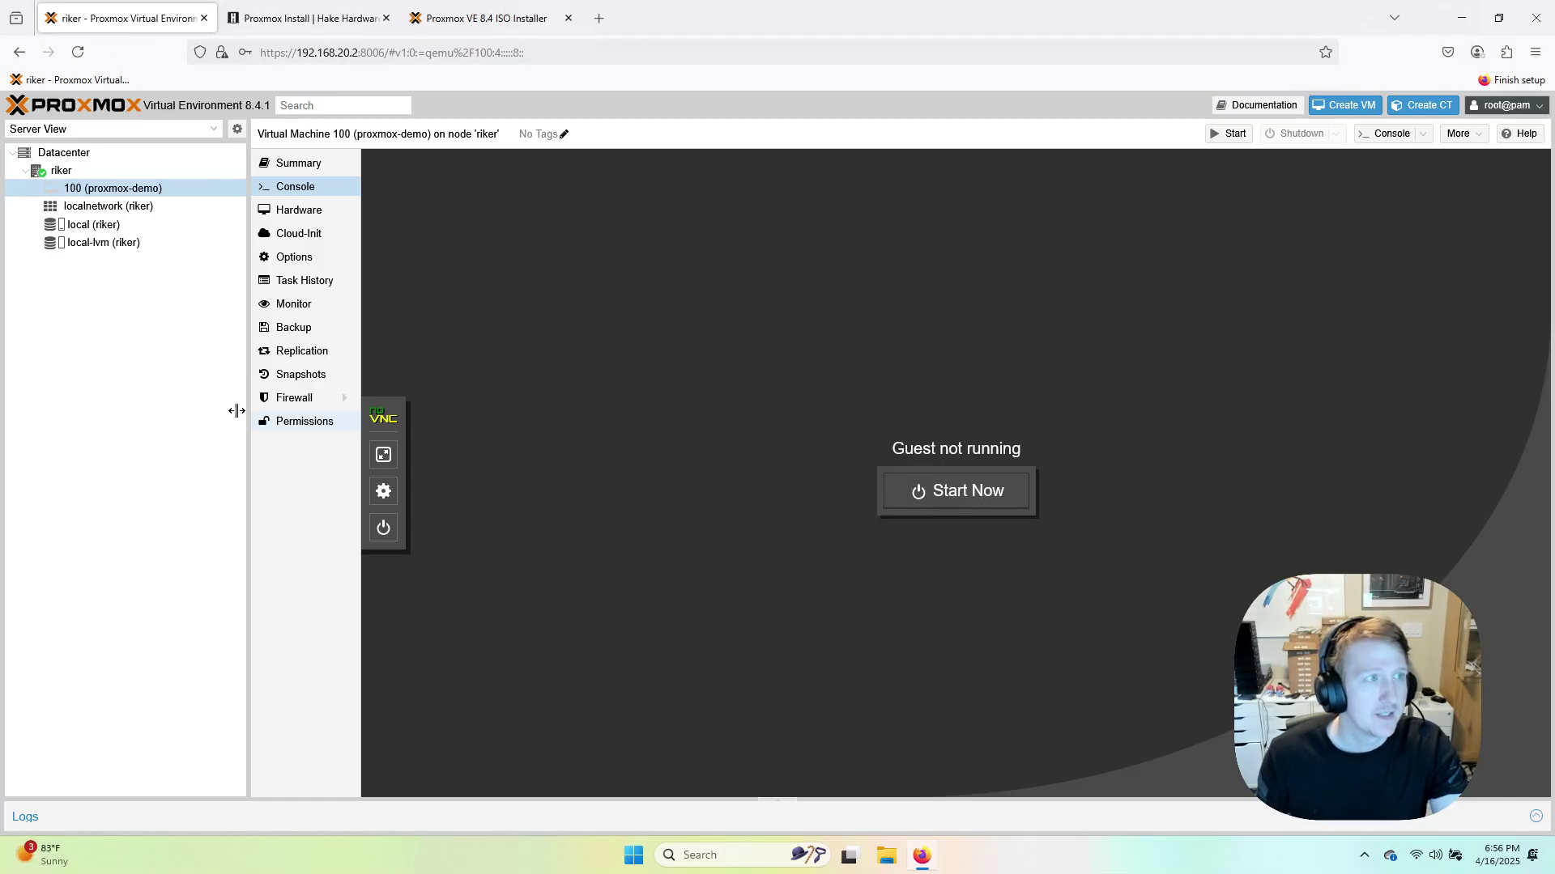
{"action": "left_click", "coordinate": [966, 493]}
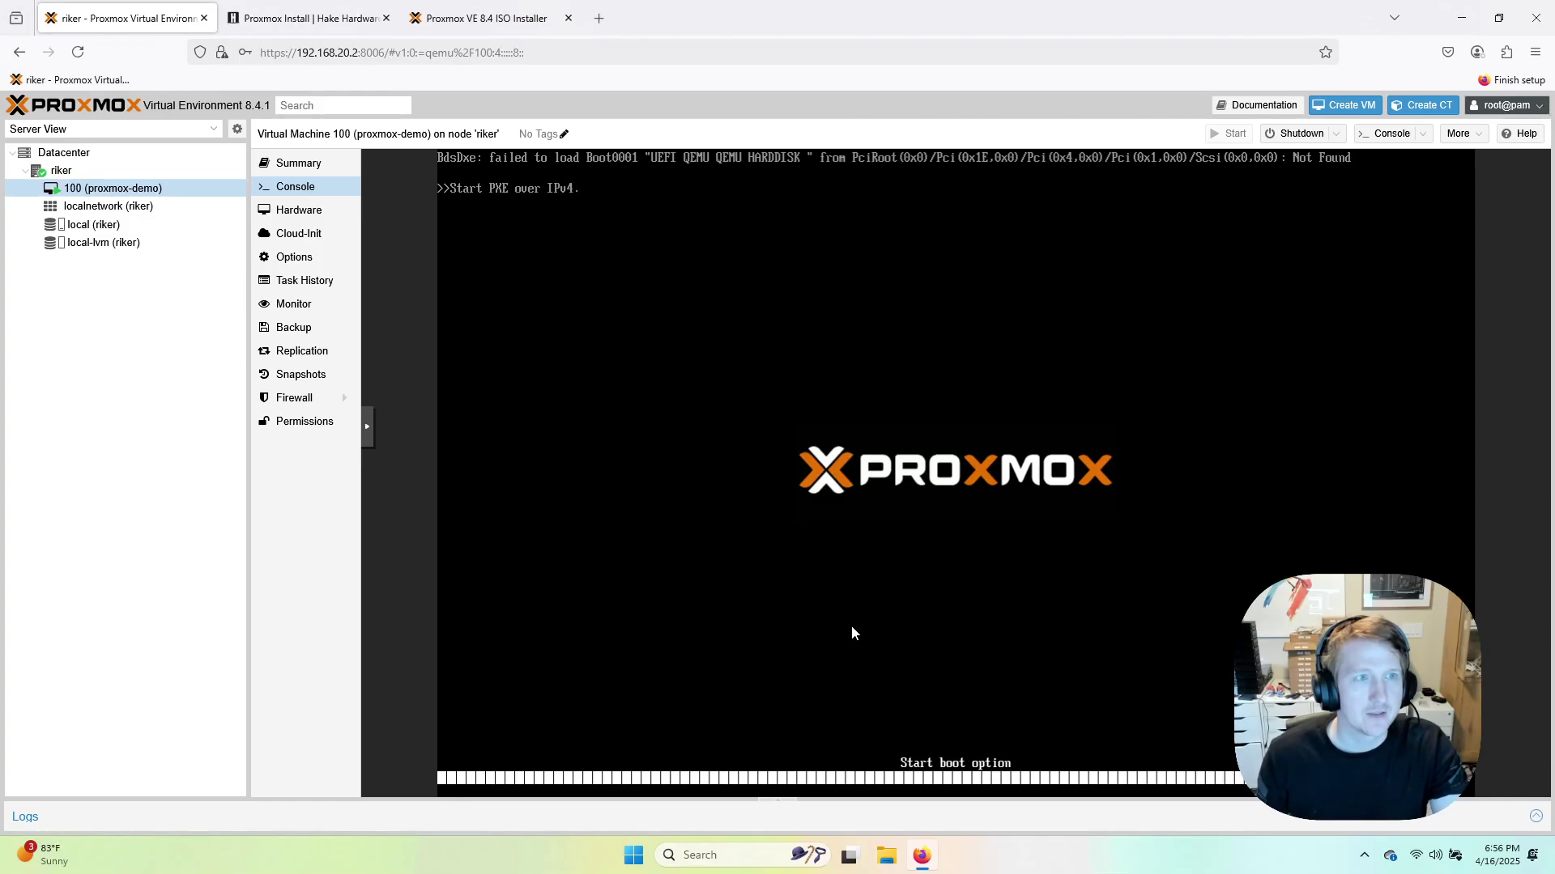
{"action": "right_click", "coordinate": [288, 192]}
{"action": "right_click", "coordinate": [108, 189]}
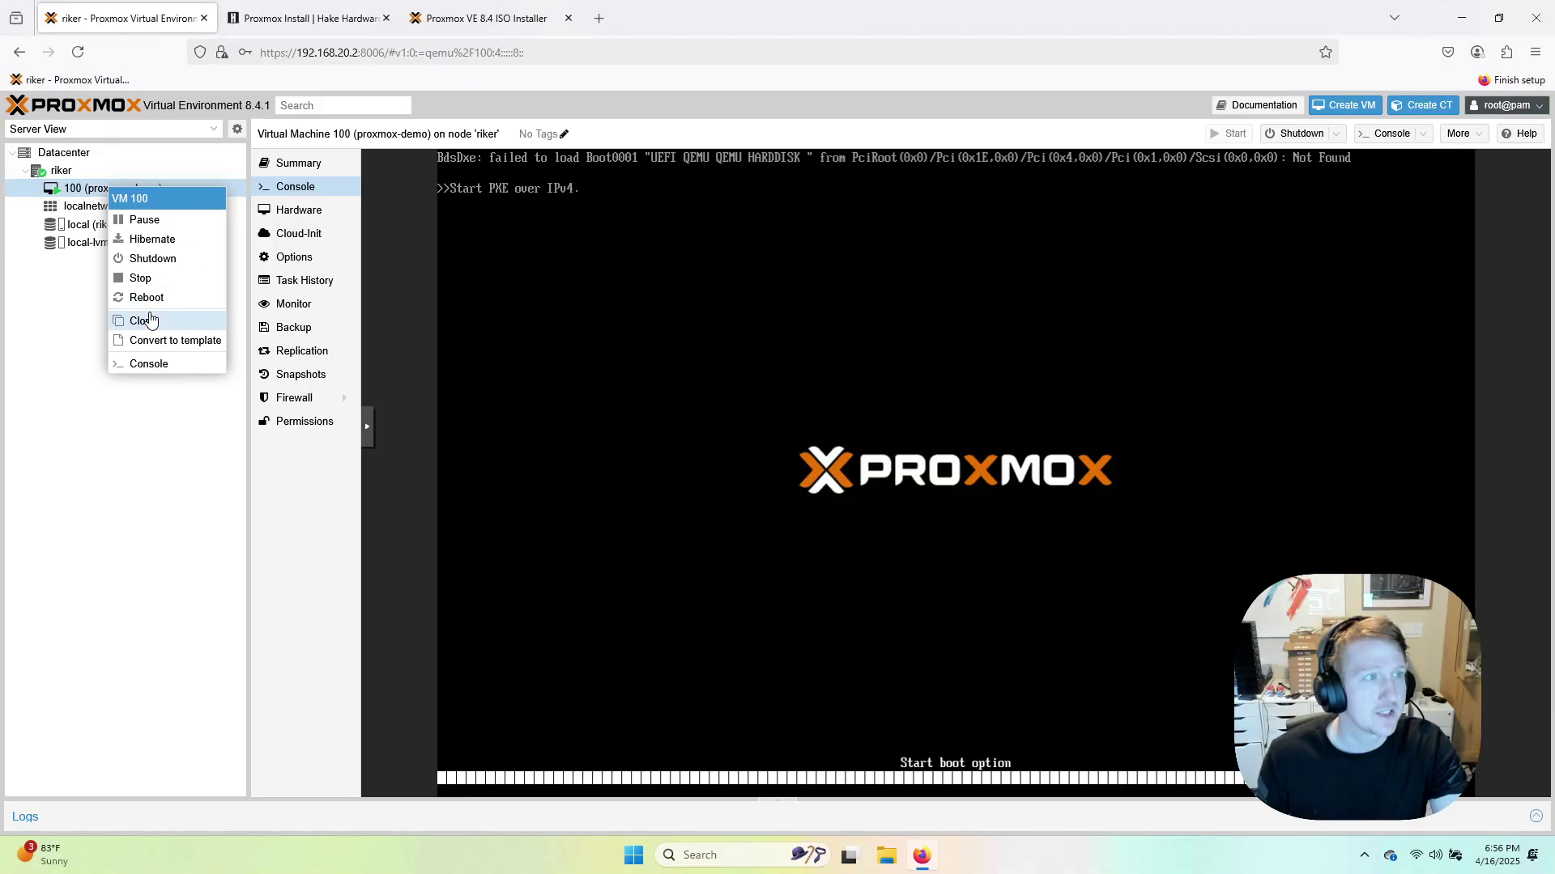
{"action": "left_click", "coordinate": [141, 277]}
{"action": "left_click", "coordinate": [753, 508]}
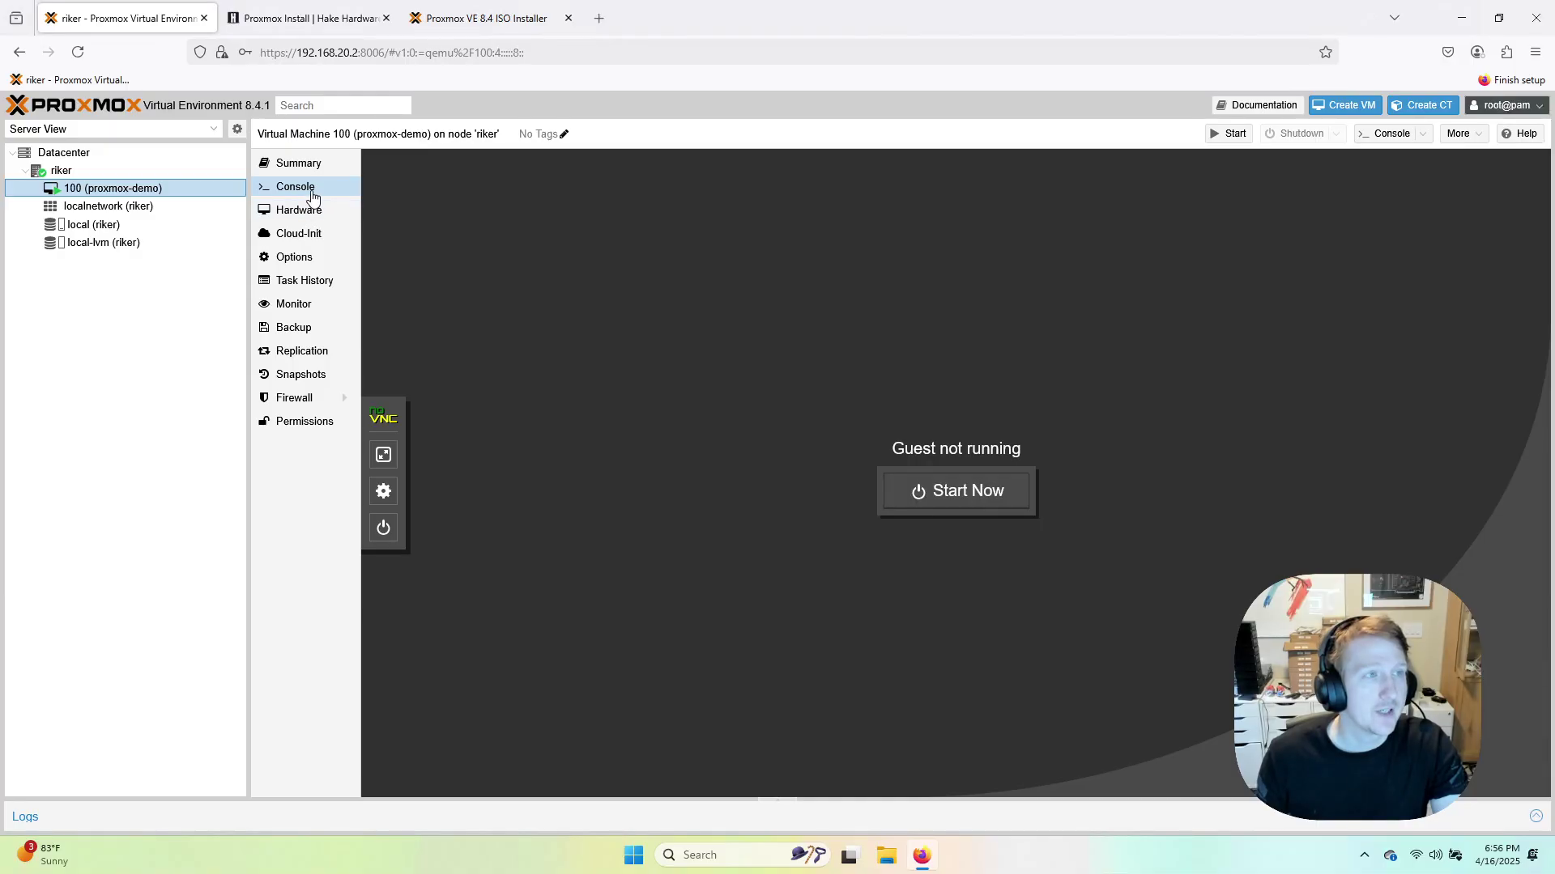
Add the SanDisk 3.2Gen1 USB drive to VM 100 as a USB device by vendor/device ID.
{"action": "left_click", "coordinate": [299, 212]}
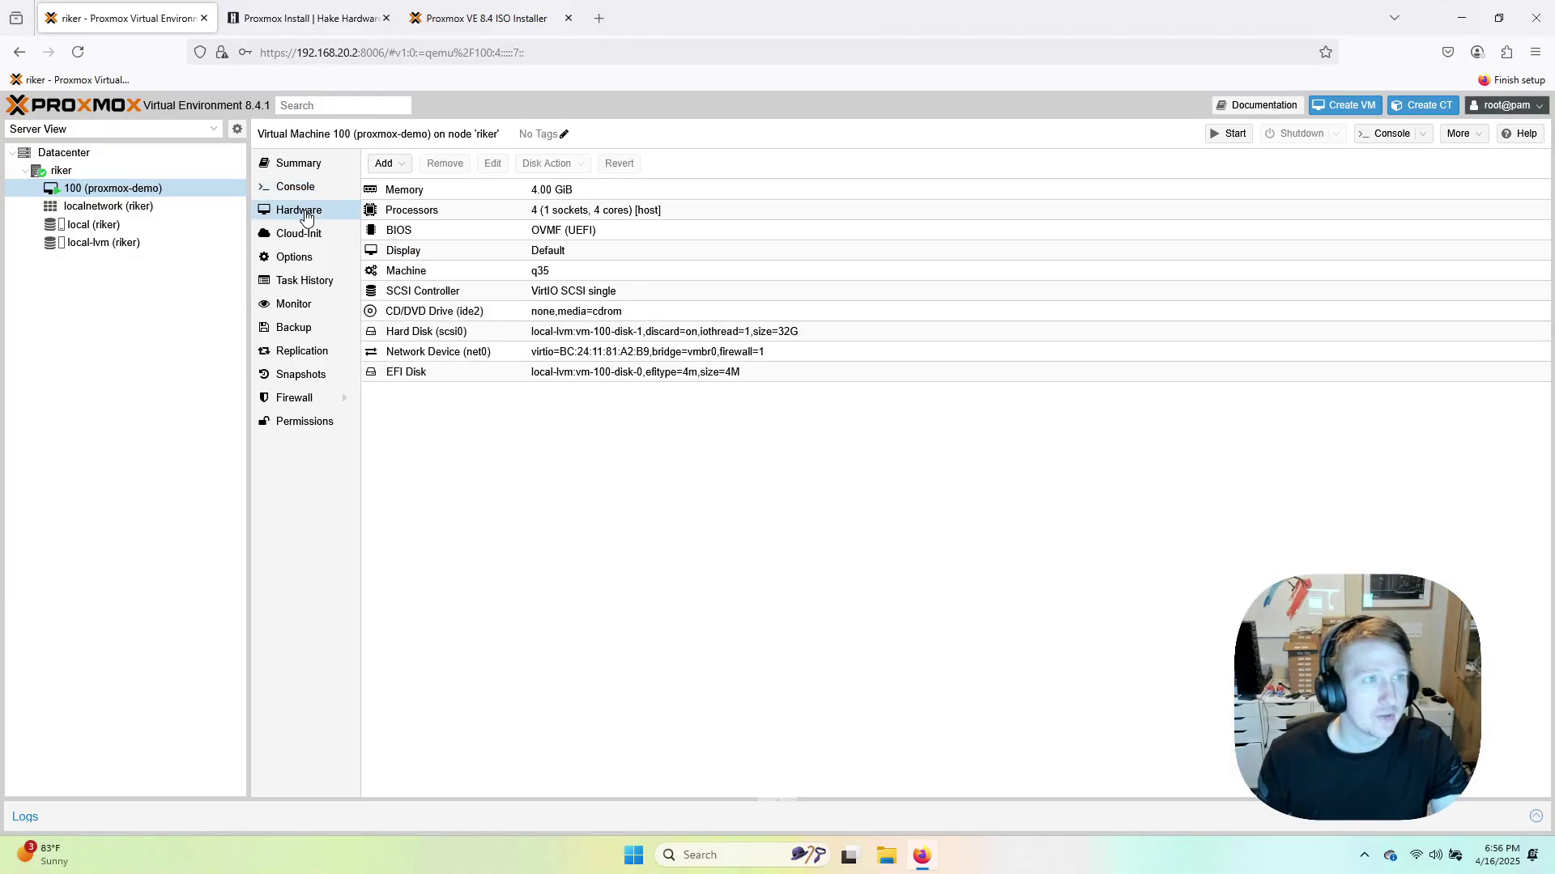
{"action": "left_click", "coordinate": [386, 166]}
{"action": "left_click", "coordinate": [421, 281]}
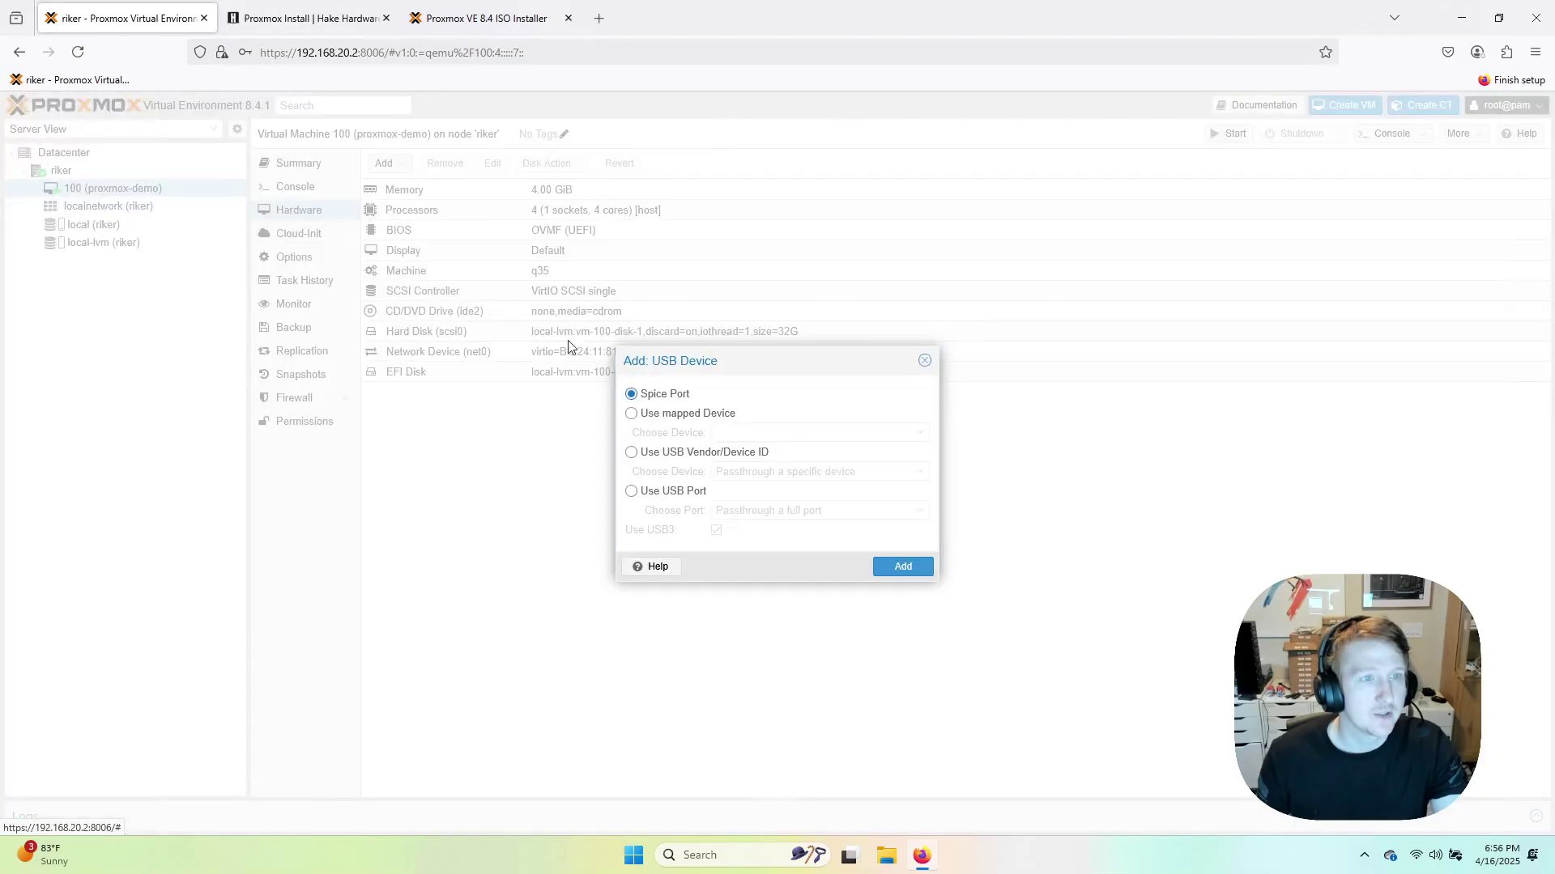
{"action": "left_click", "coordinate": [631, 451]}
{"action": "left_click", "coordinate": [725, 471]}
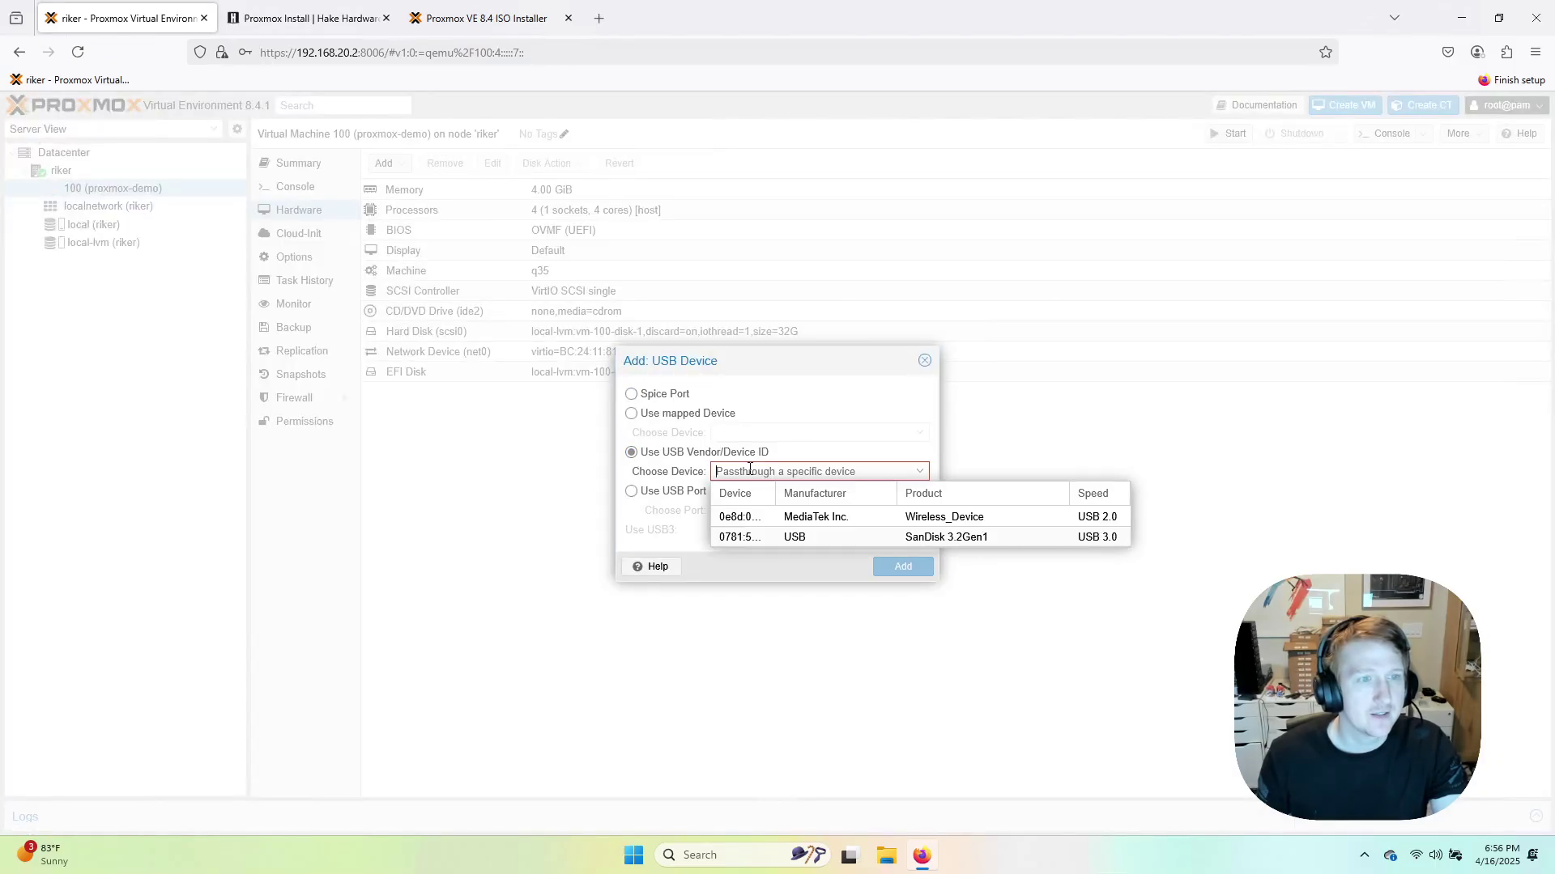
{"action": "left_click", "coordinate": [974, 538]}
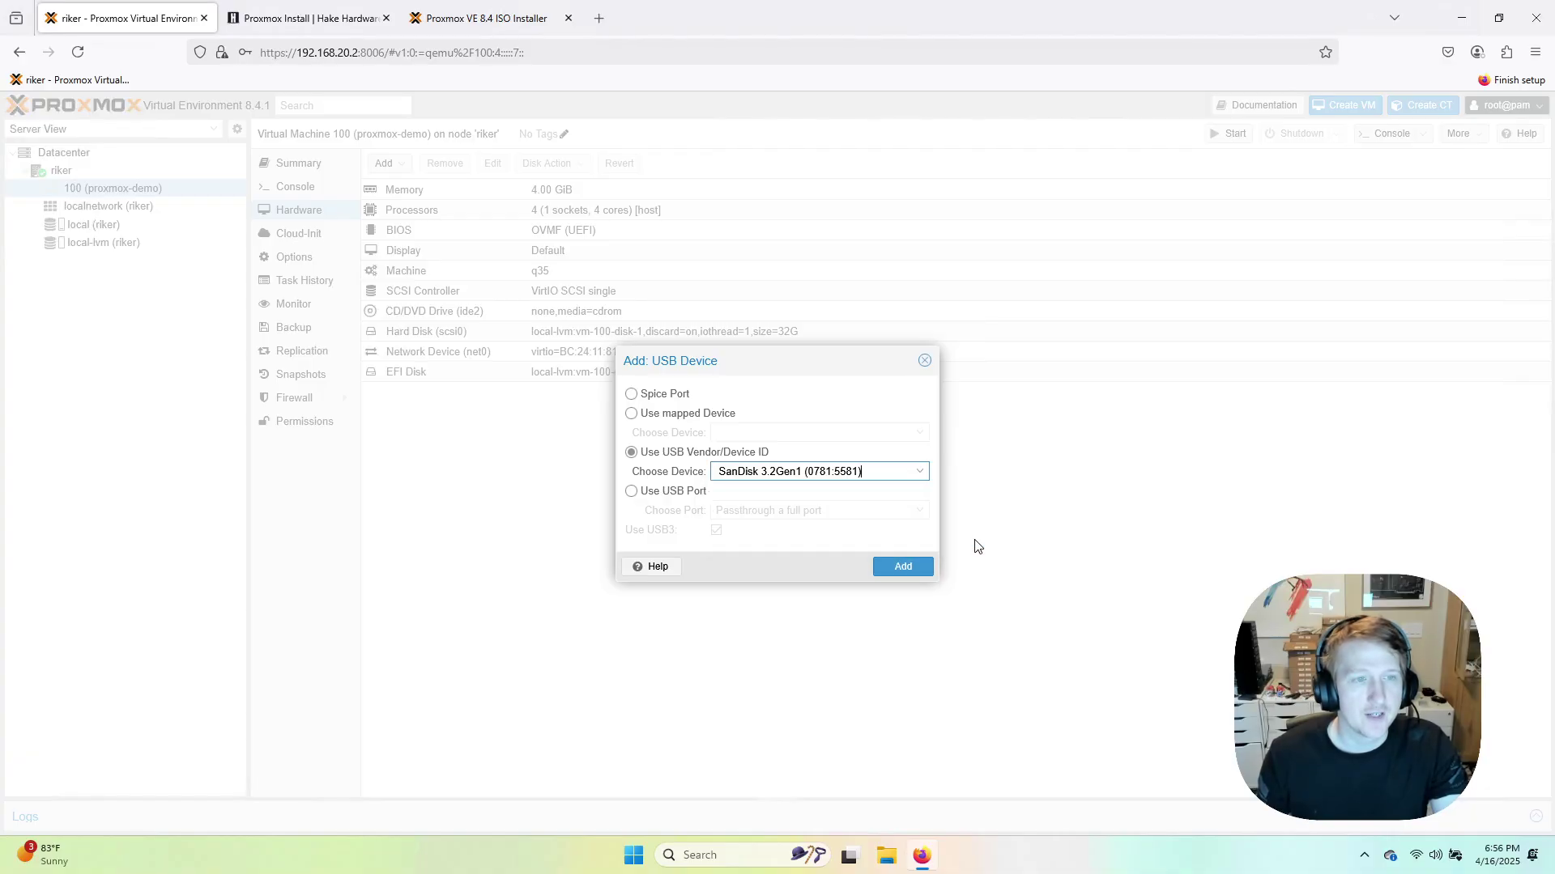
{"action": "left_click", "coordinate": [904, 568]}
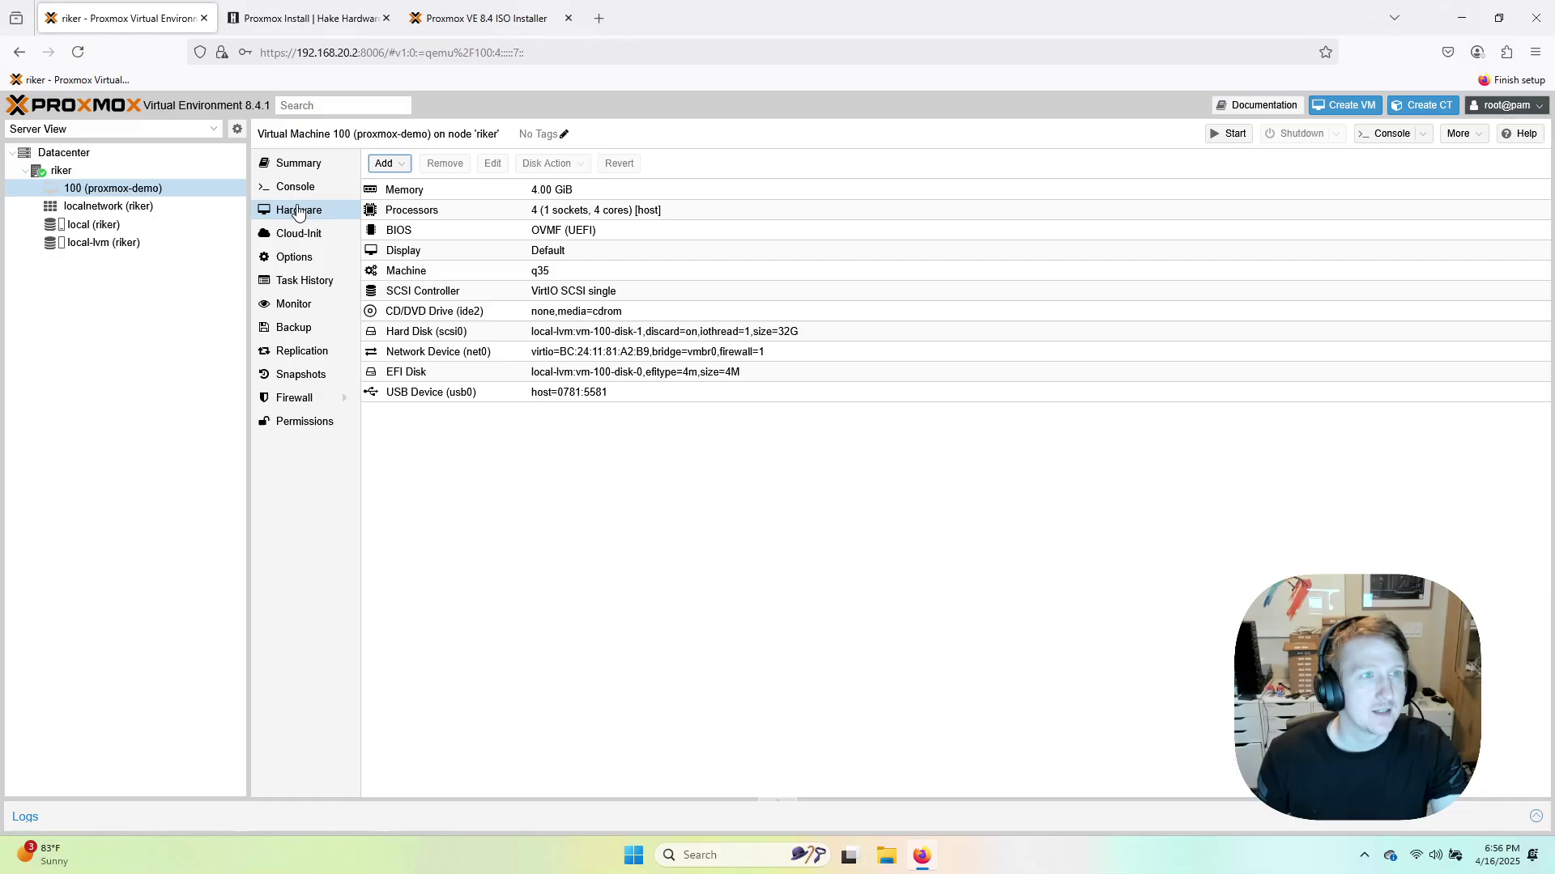
Enable usb0 in the boot order and move it above scsi0, ide2 and net0.
{"action": "left_click", "coordinate": [294, 257]}
{"action": "double_click", "coordinate": [591, 274]}
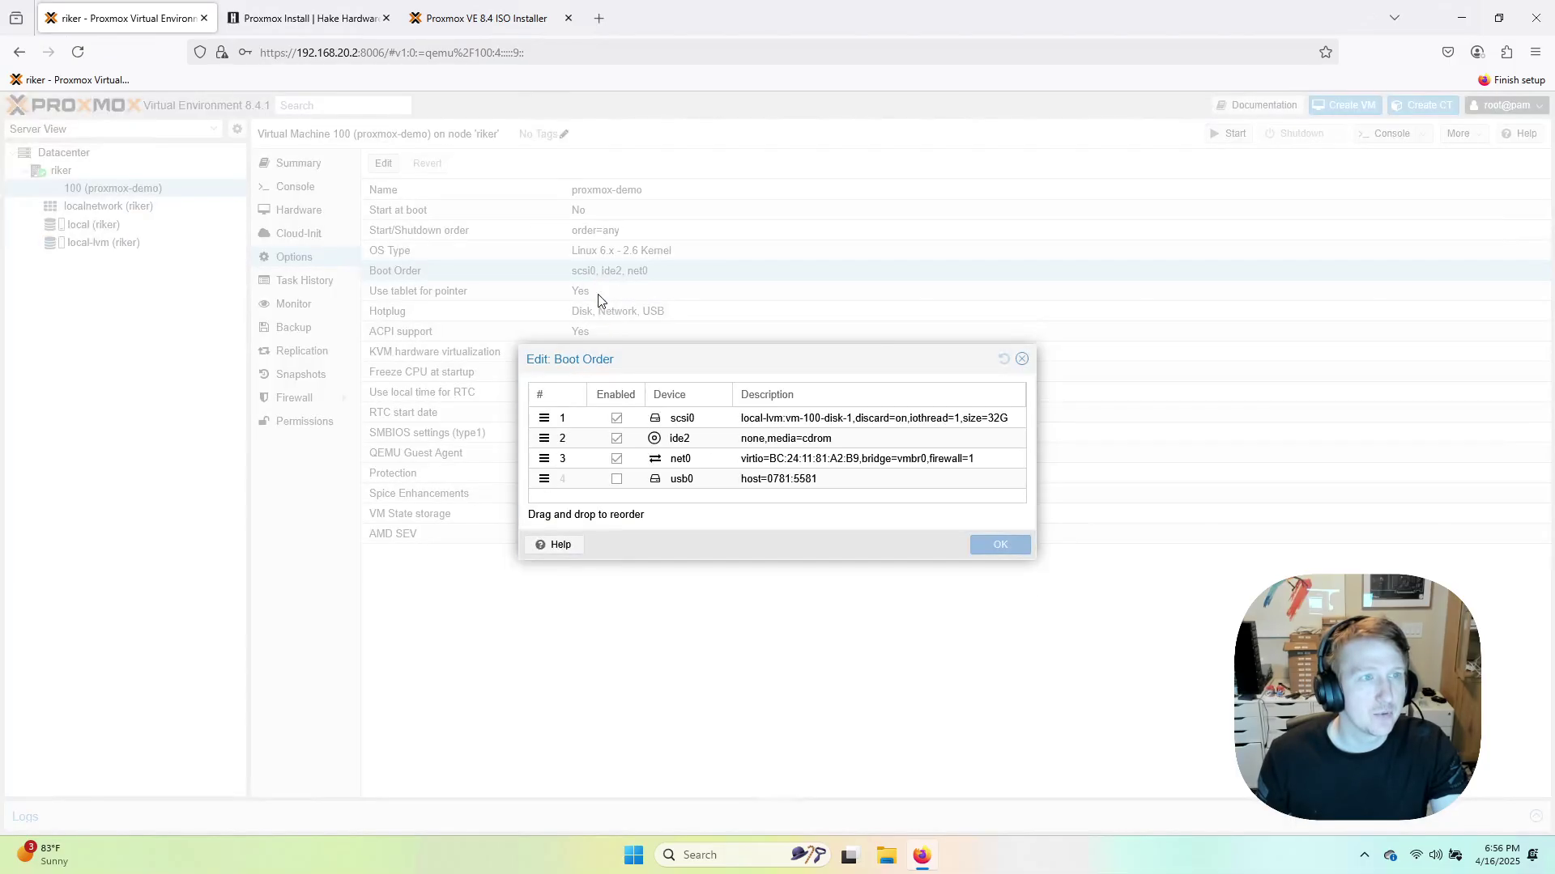
{"action": "left_click", "coordinate": [616, 479]}
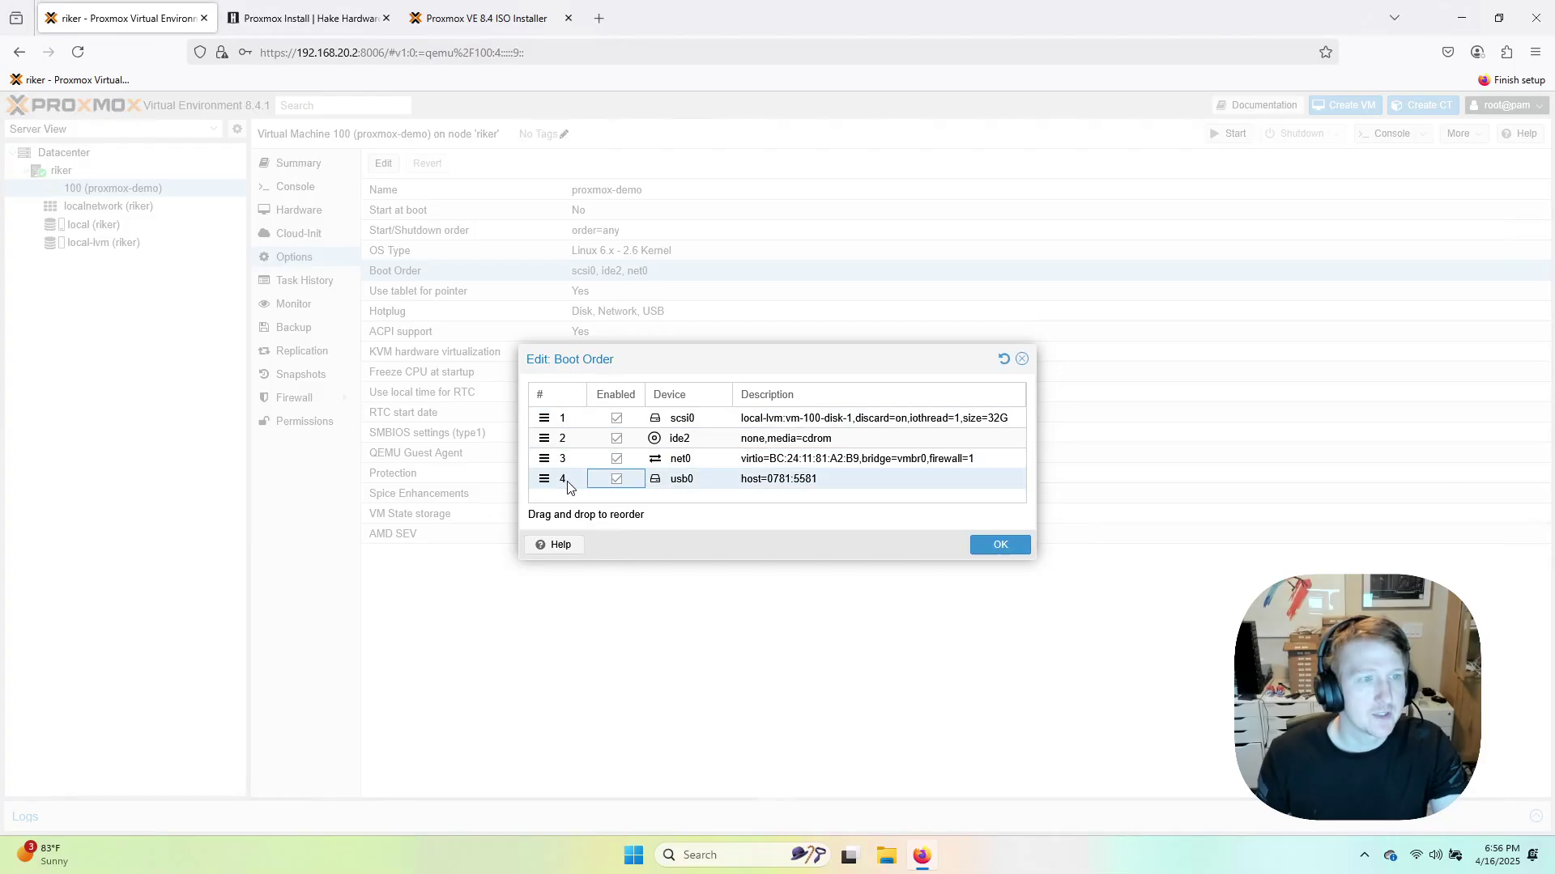
{"action": "left_click_drag", "start_coordinate": [544, 479], "coordinate": [542, 414]}
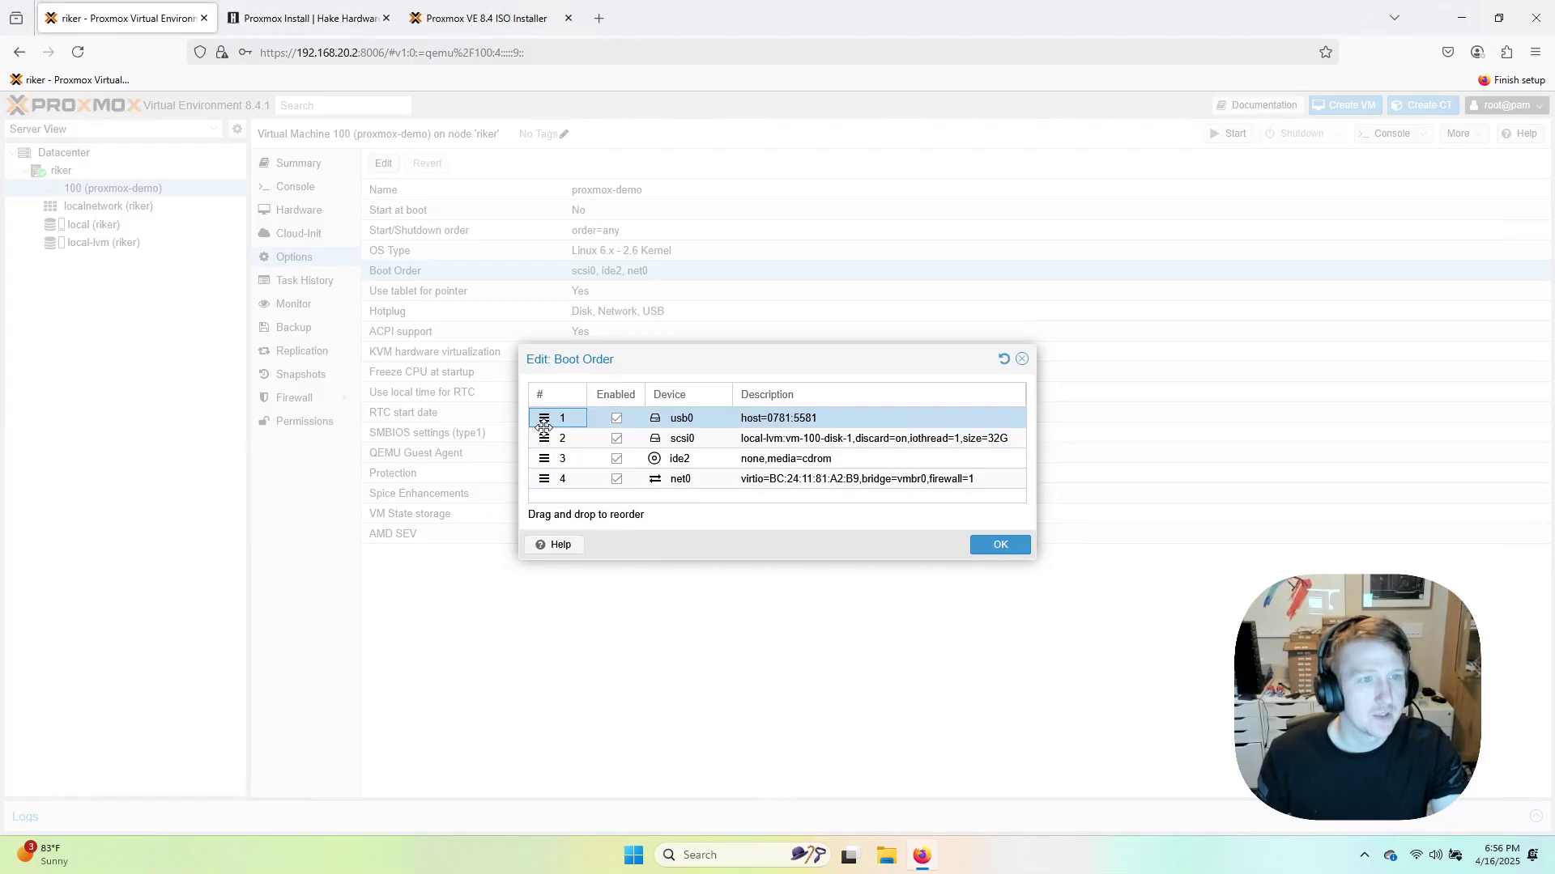
{"action": "left_click", "coordinate": [999, 547]}
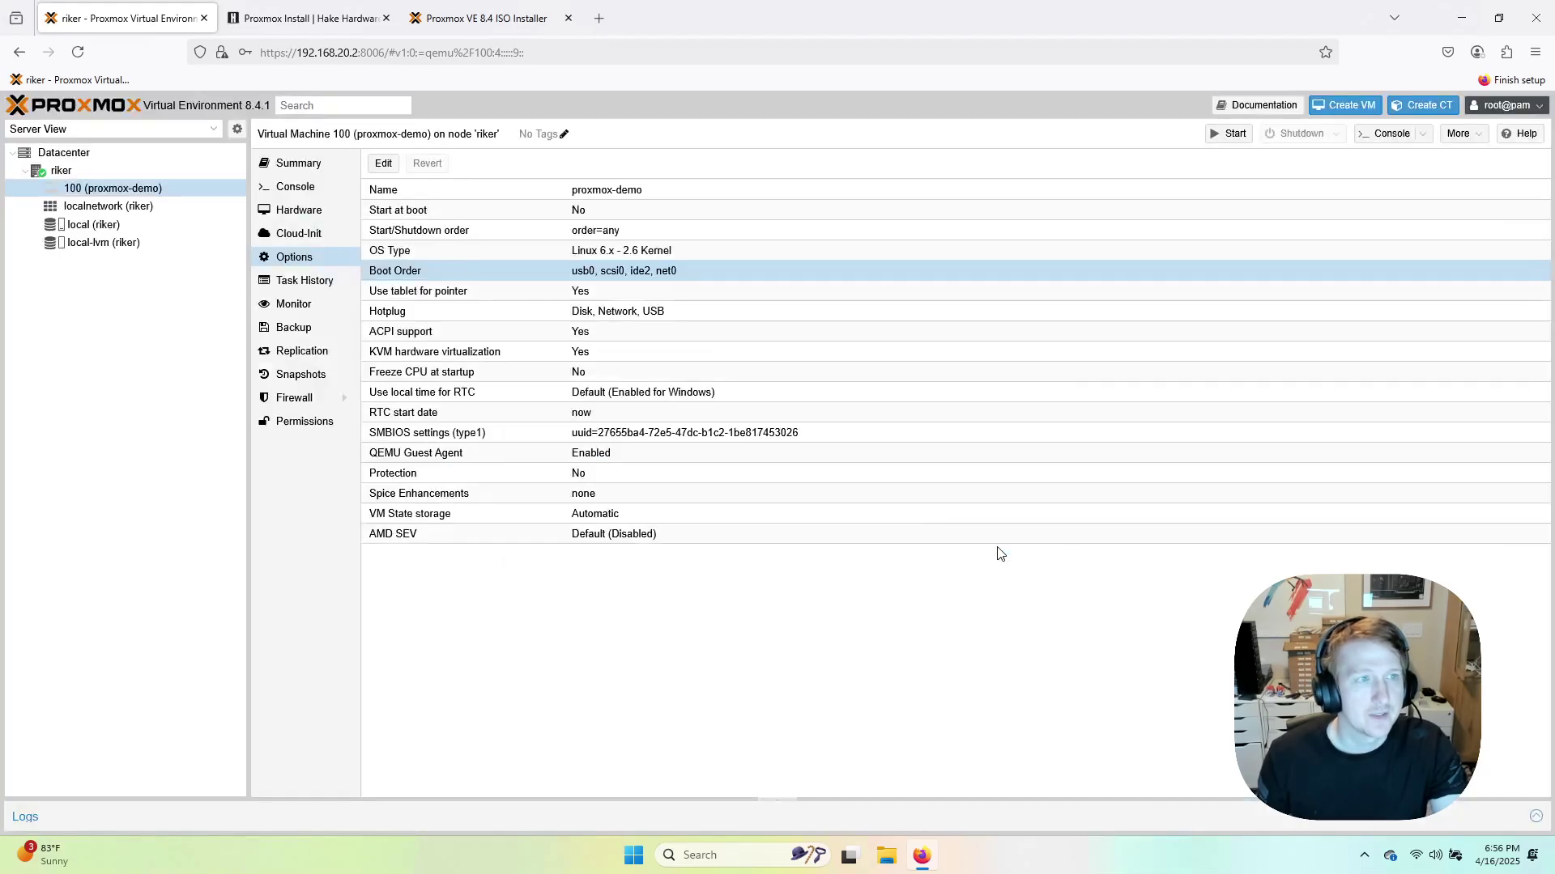
{"action": "left_click", "coordinate": [295, 186]}
Start VM 100 and boot proxmox-ve_8.4-1.iso from the Ventoy menu in normal mode.
{"action": "left_click", "coordinate": [944, 489]}
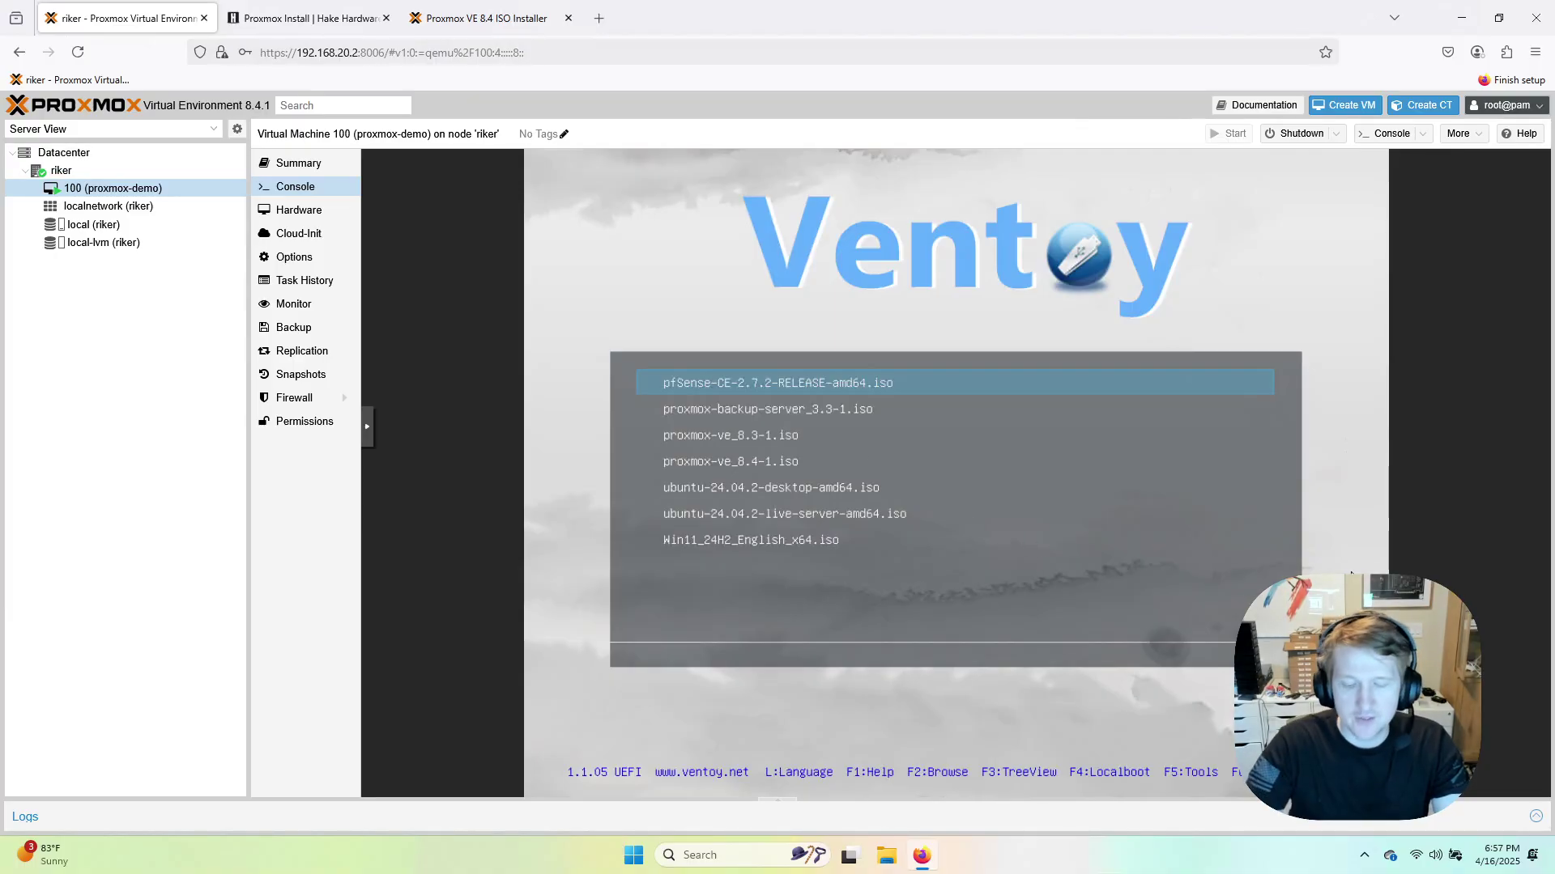
{"action": "key", "text": "Down"}
{"action": "key", "text": "Down"}
{"action": "key", "text": "Down"}
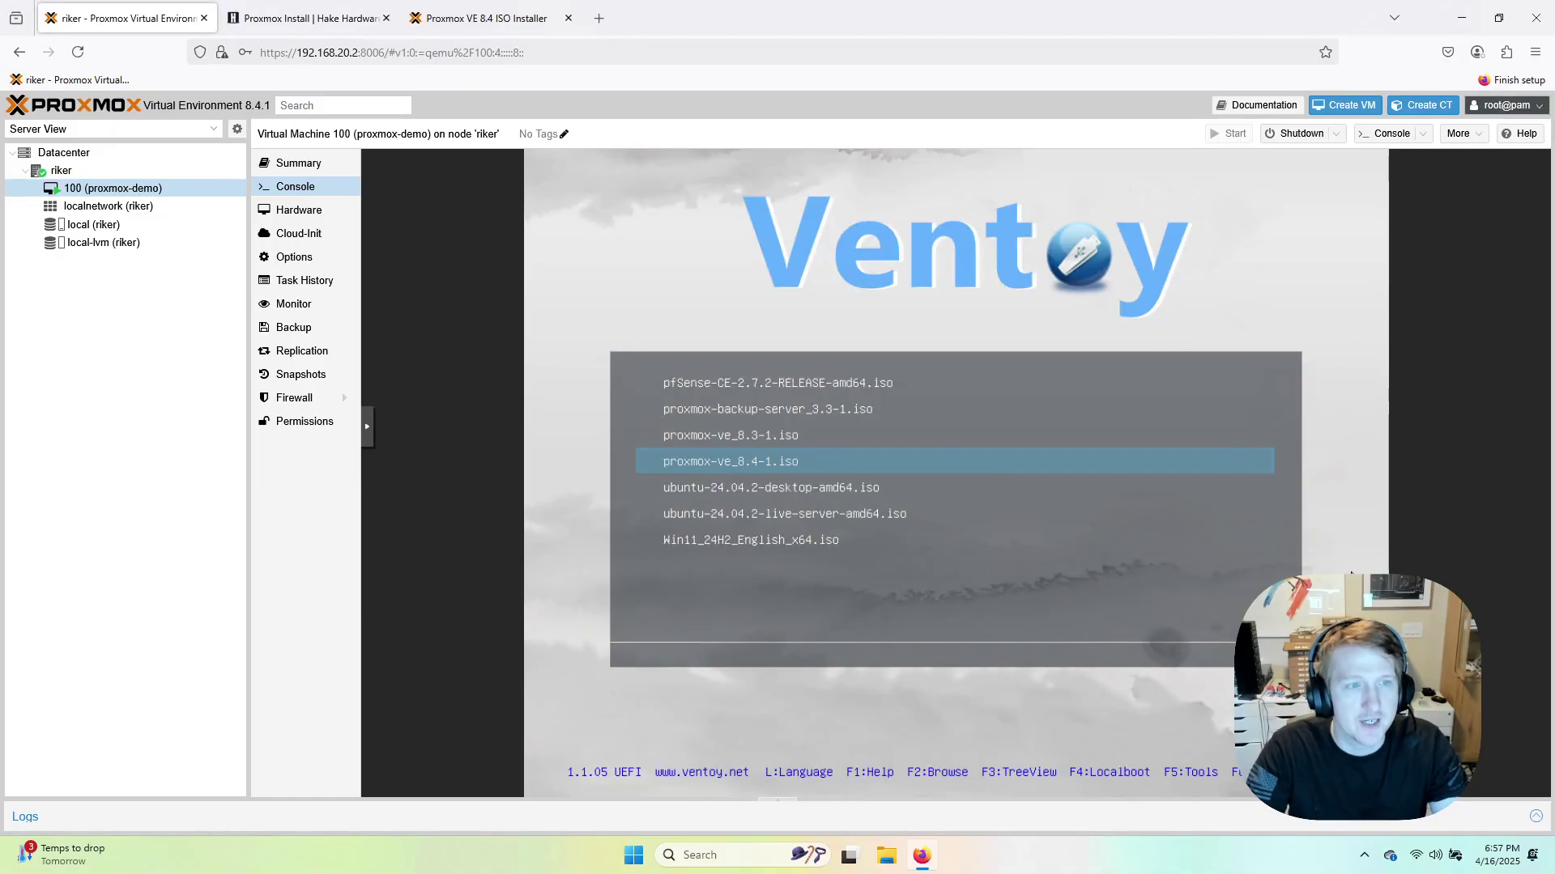
{"action": "key", "text": "Return"}
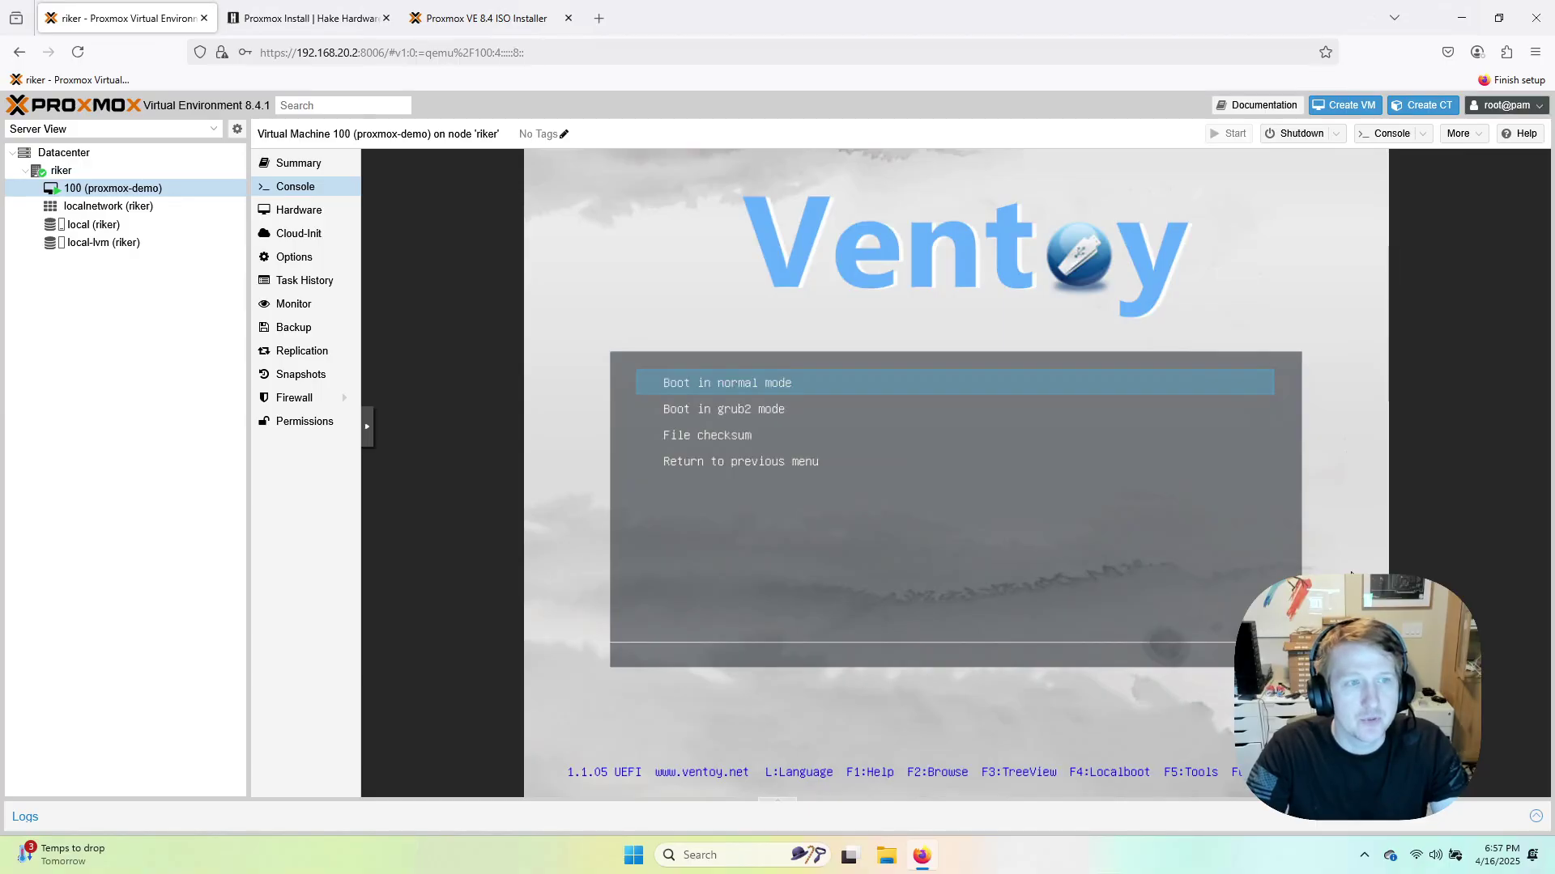
{"action": "key", "text": "Down"}
{"action": "key", "text": "Up"}
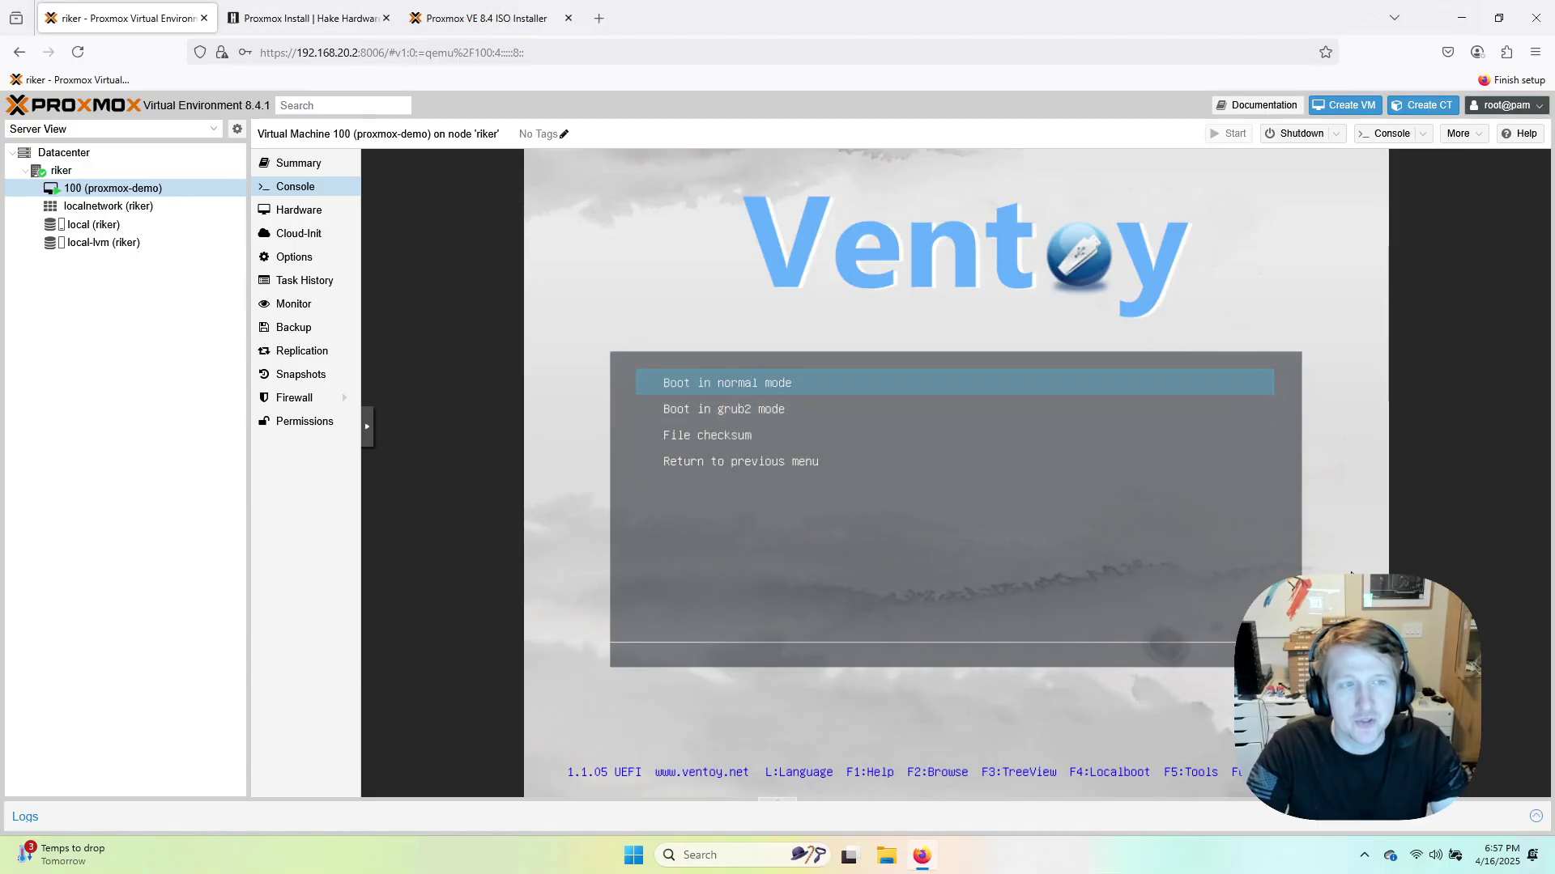
{"action": "key", "text": "Down"}
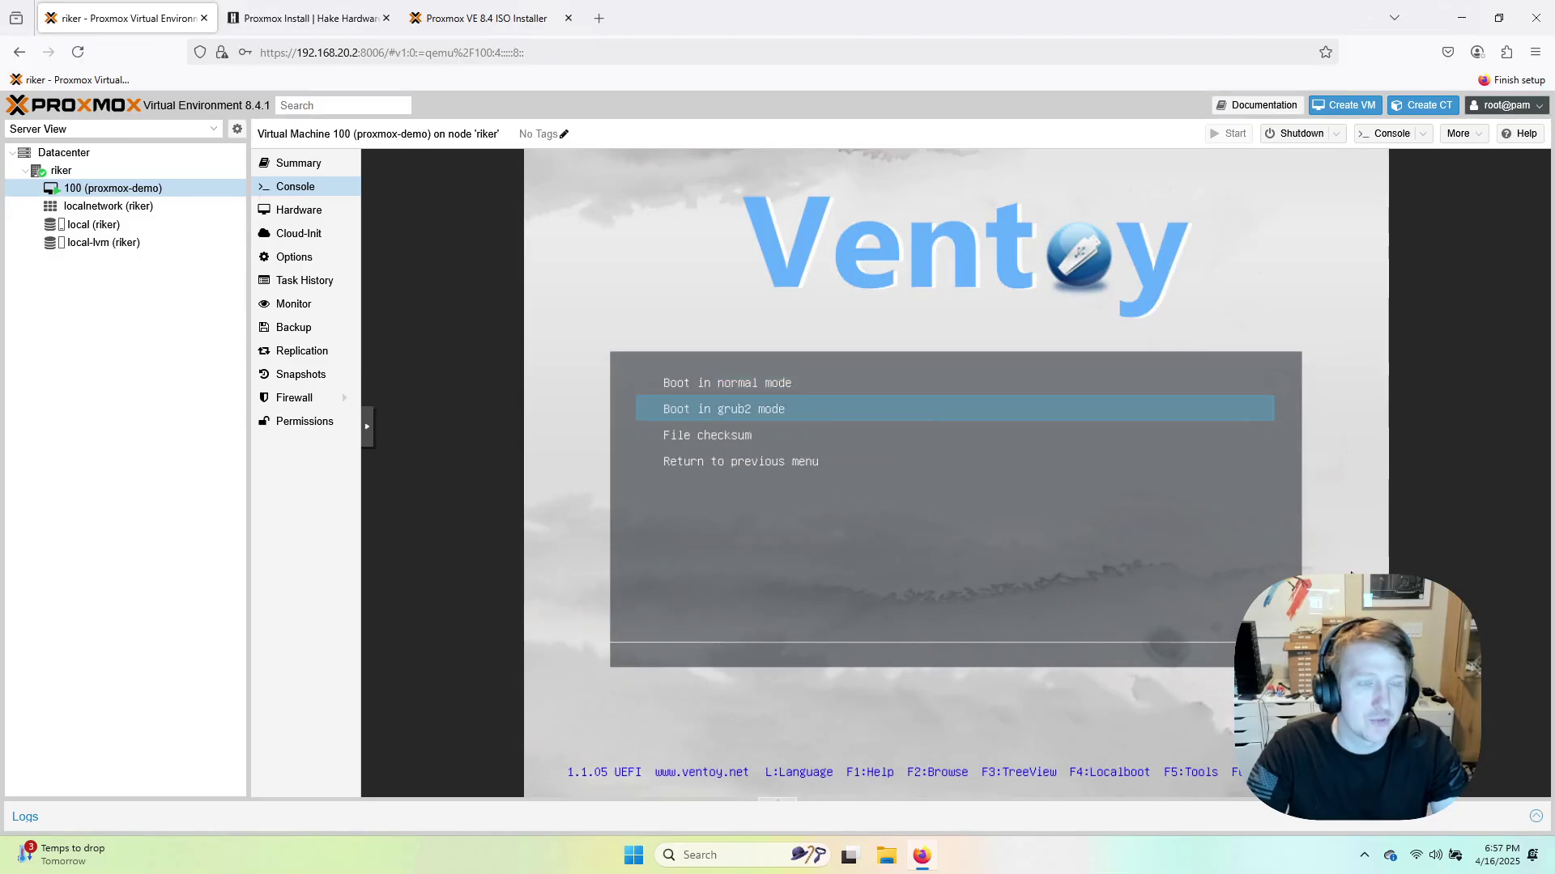
{"action": "key", "text": "Up"}
{"action": "key", "text": "Return"}
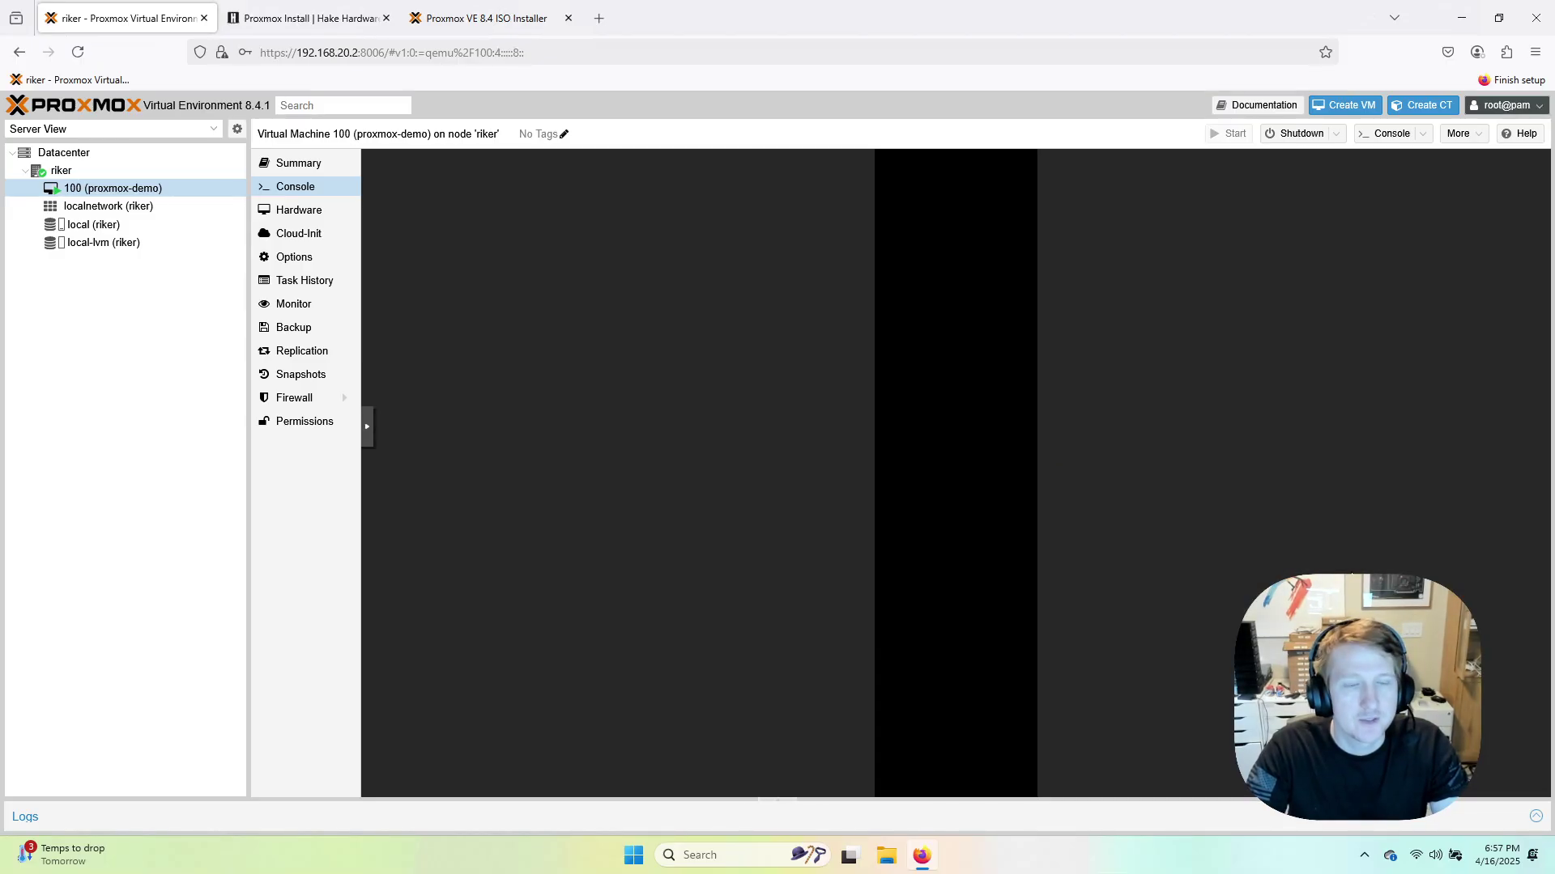
{"action": "key", "text": "Down"}
{"action": "key", "text": "Down"}
{"action": "key", "text": "Up"}
{"action": "key", "text": "Up"}
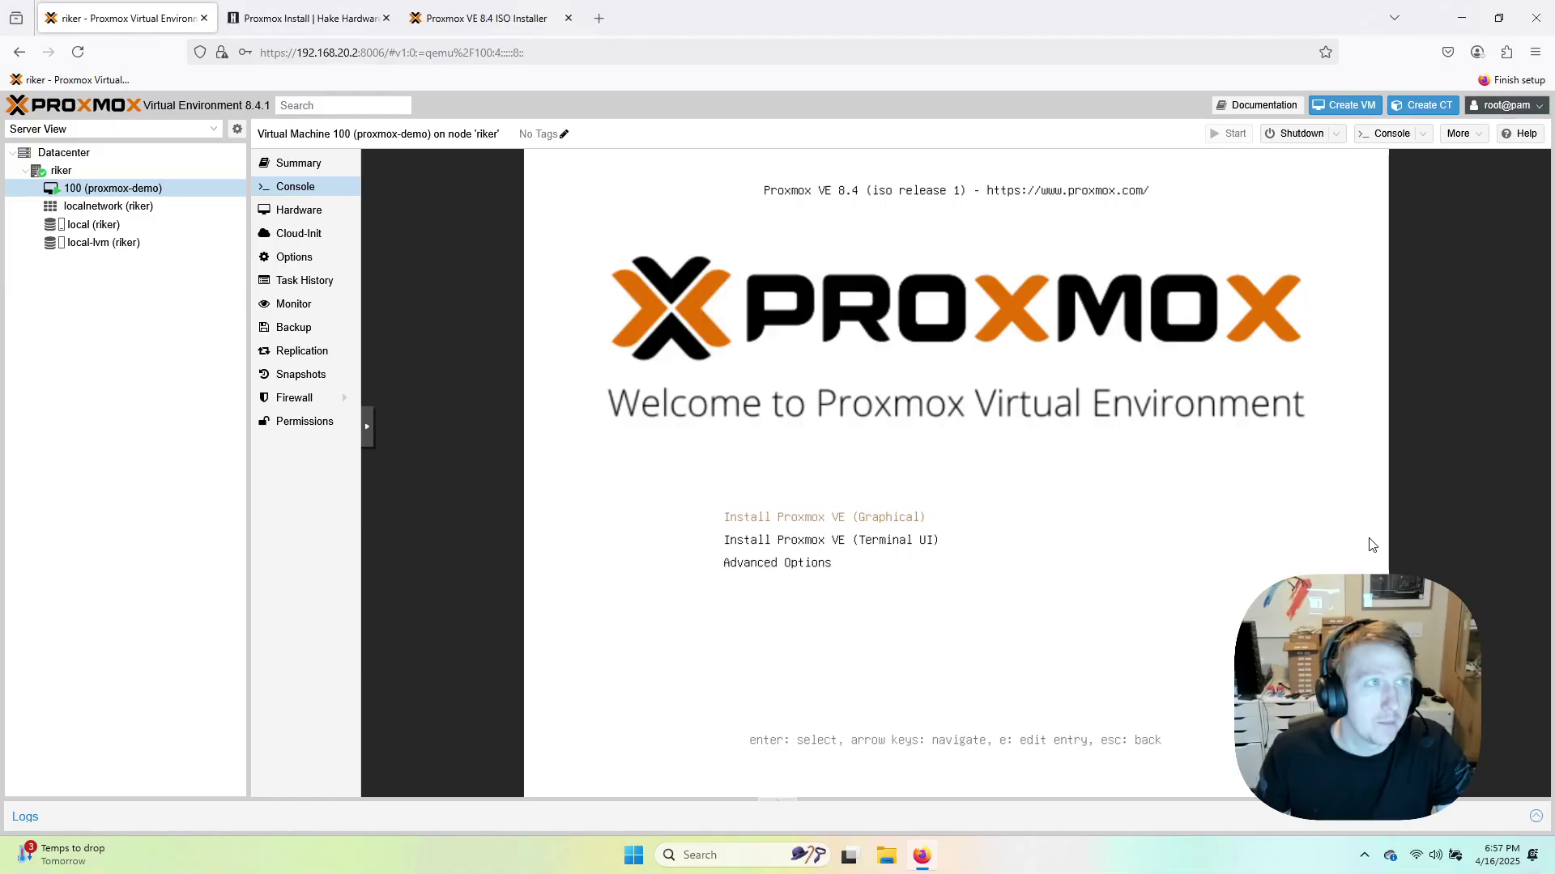
Scroll the install guide to Stuck Installation and try its nomodeset link, closing the broken page.
{"action": "left_click", "coordinate": [312, 24]}
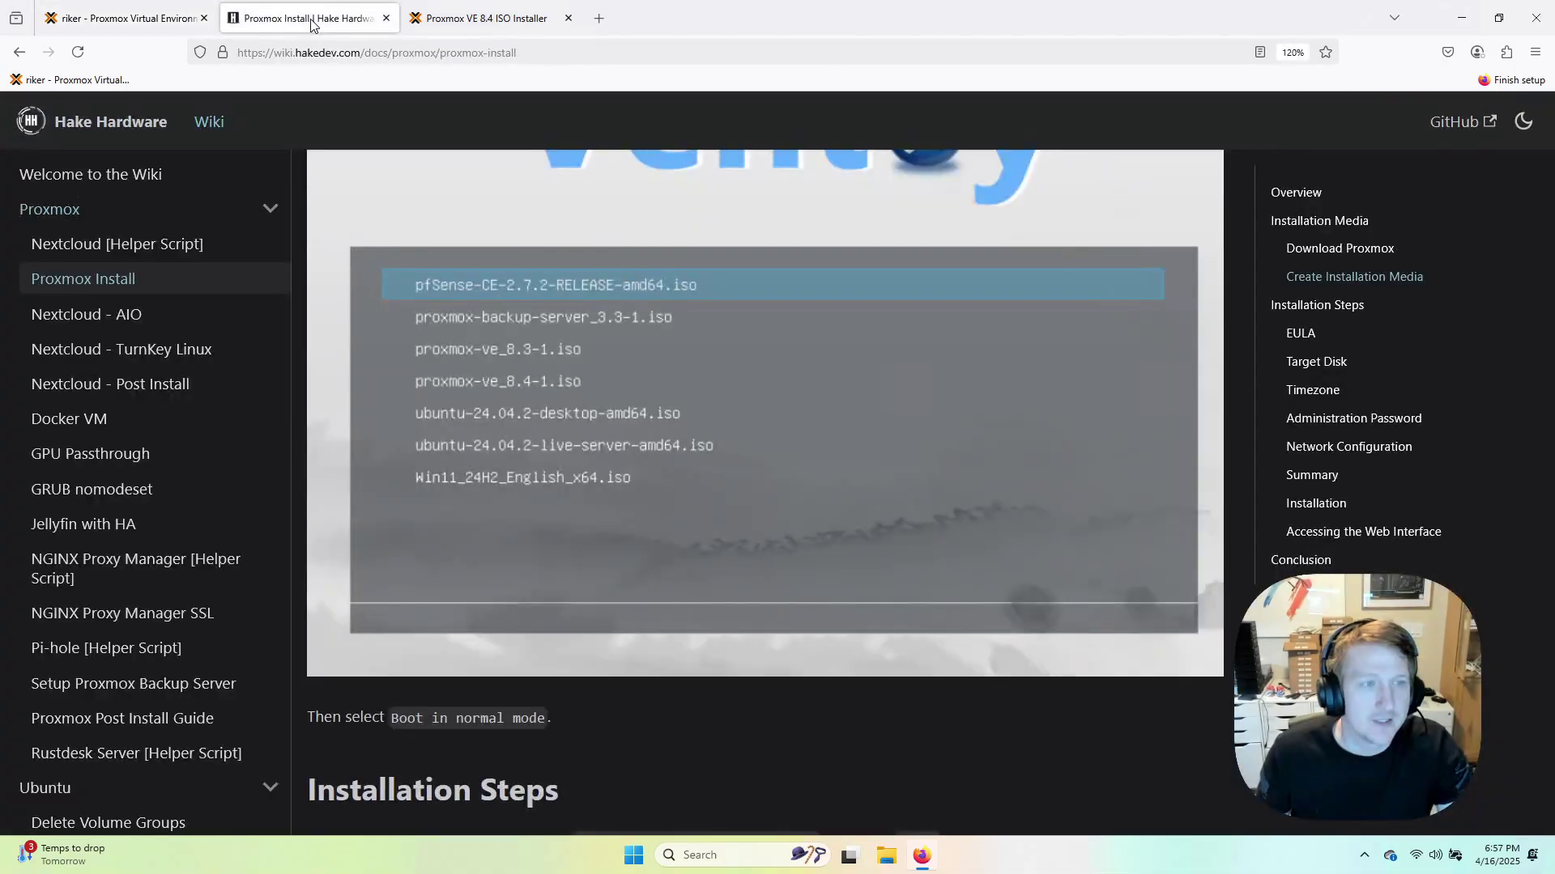
{"action": "scroll", "coordinate": [678, 454], "scroll_direction": "down", "scroll_amount": 12}
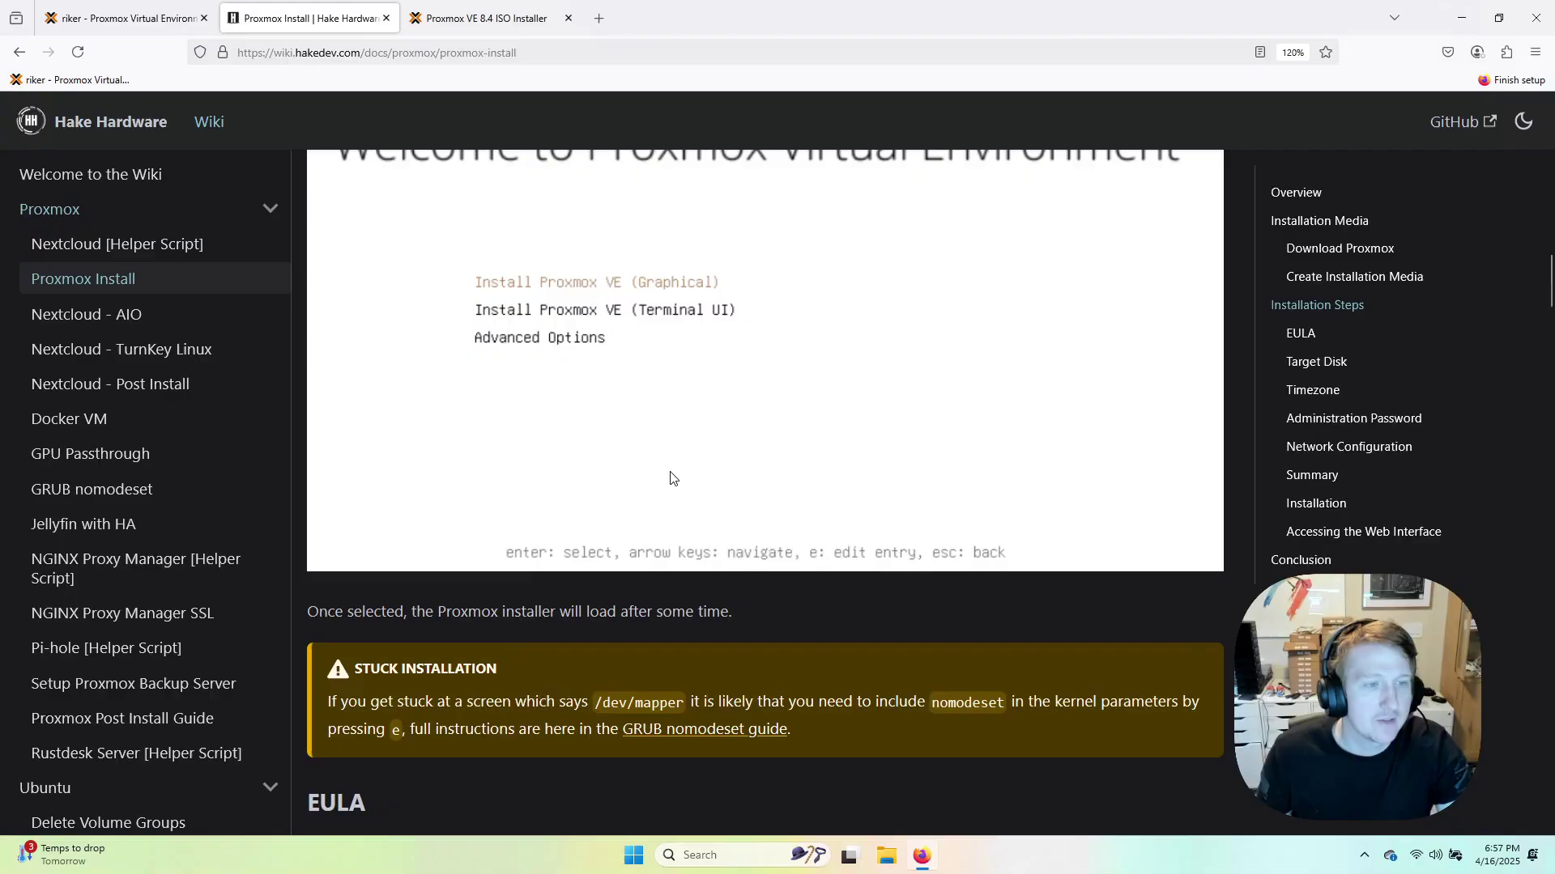
{"action": "scroll", "coordinate": [671, 477], "scroll_direction": "down", "scroll_amount": 2}
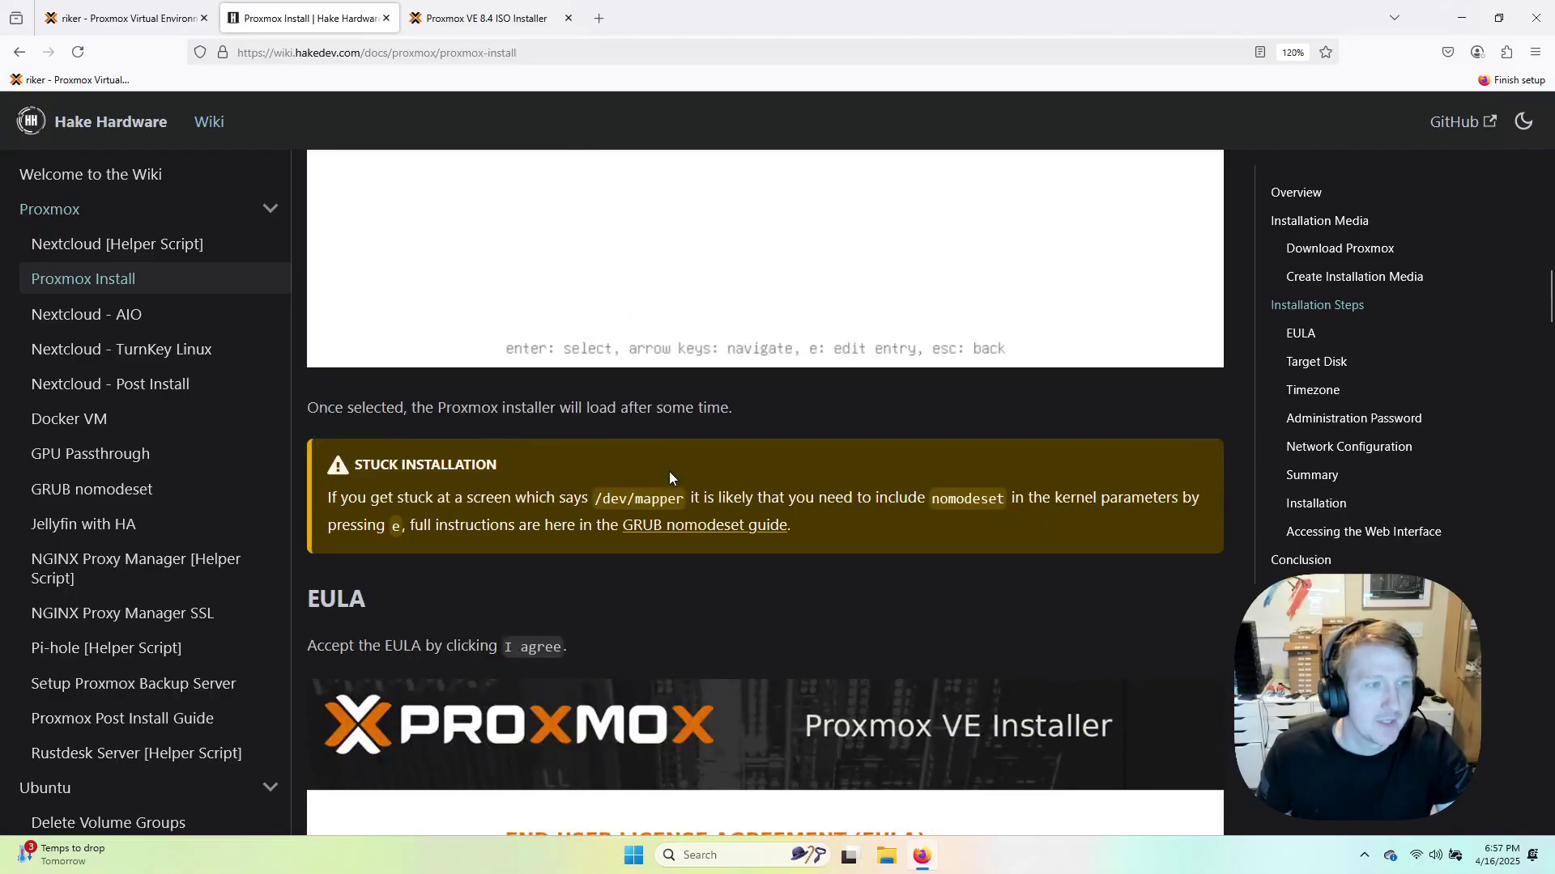
{"action": "middle_click", "coordinate": [686, 534]}
{"action": "left_click", "coordinate": [542, 23]}
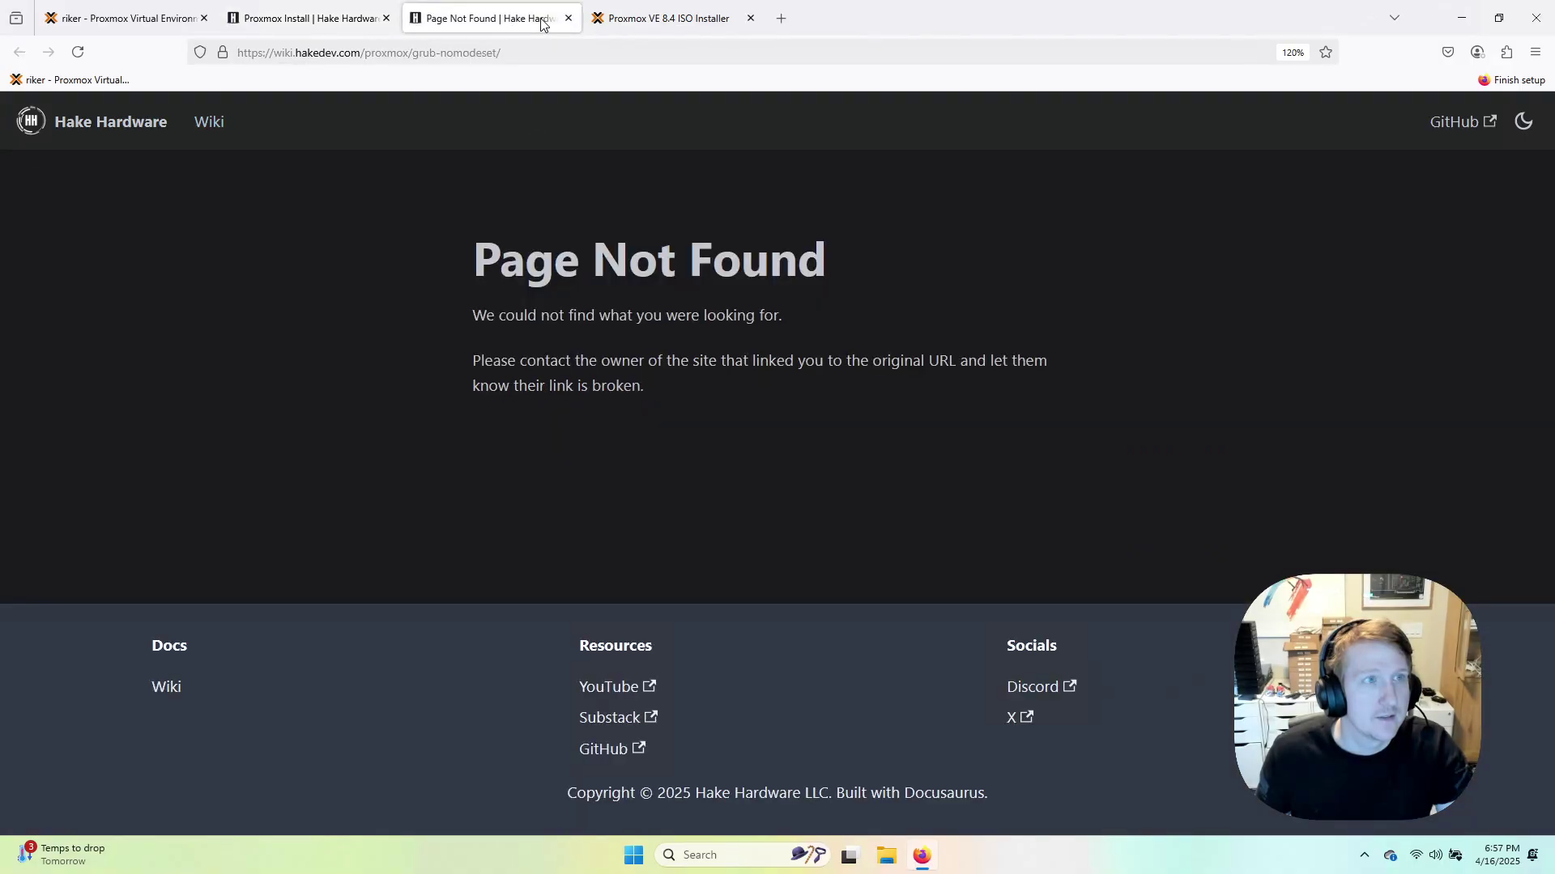
{"action": "left_click", "coordinate": [568, 18]}
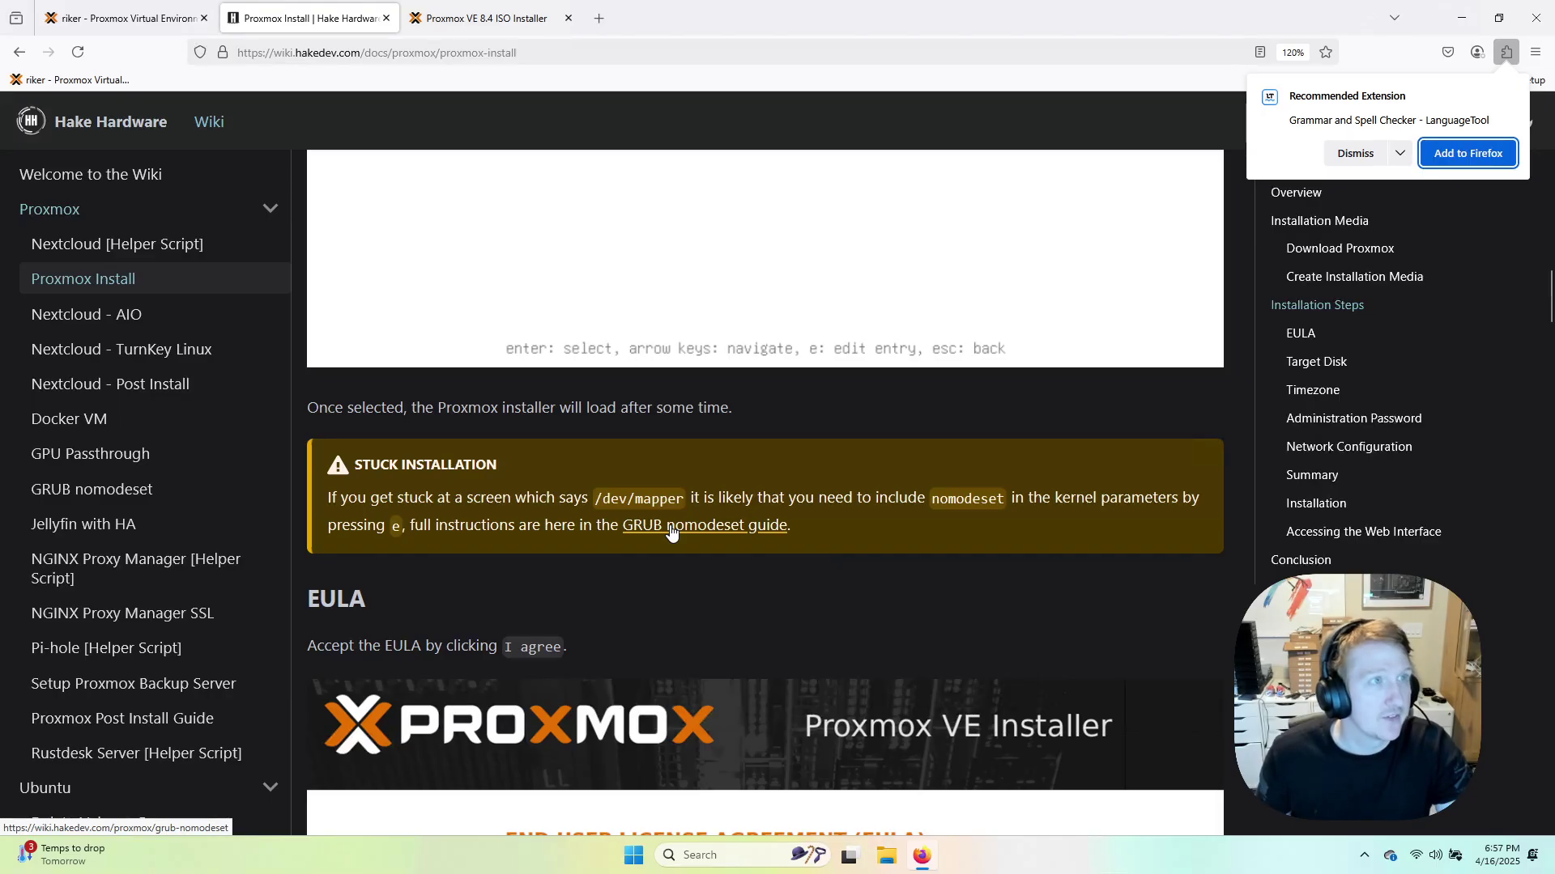
Open the GRUB nomodeset guide from the sidebar, read its Permanent Fix, then return to the VM console.
{"action": "left_click", "coordinate": [91, 489]}
{"action": "scroll", "coordinate": [582, 565], "scroll_direction": "down", "scroll_amount": 10}
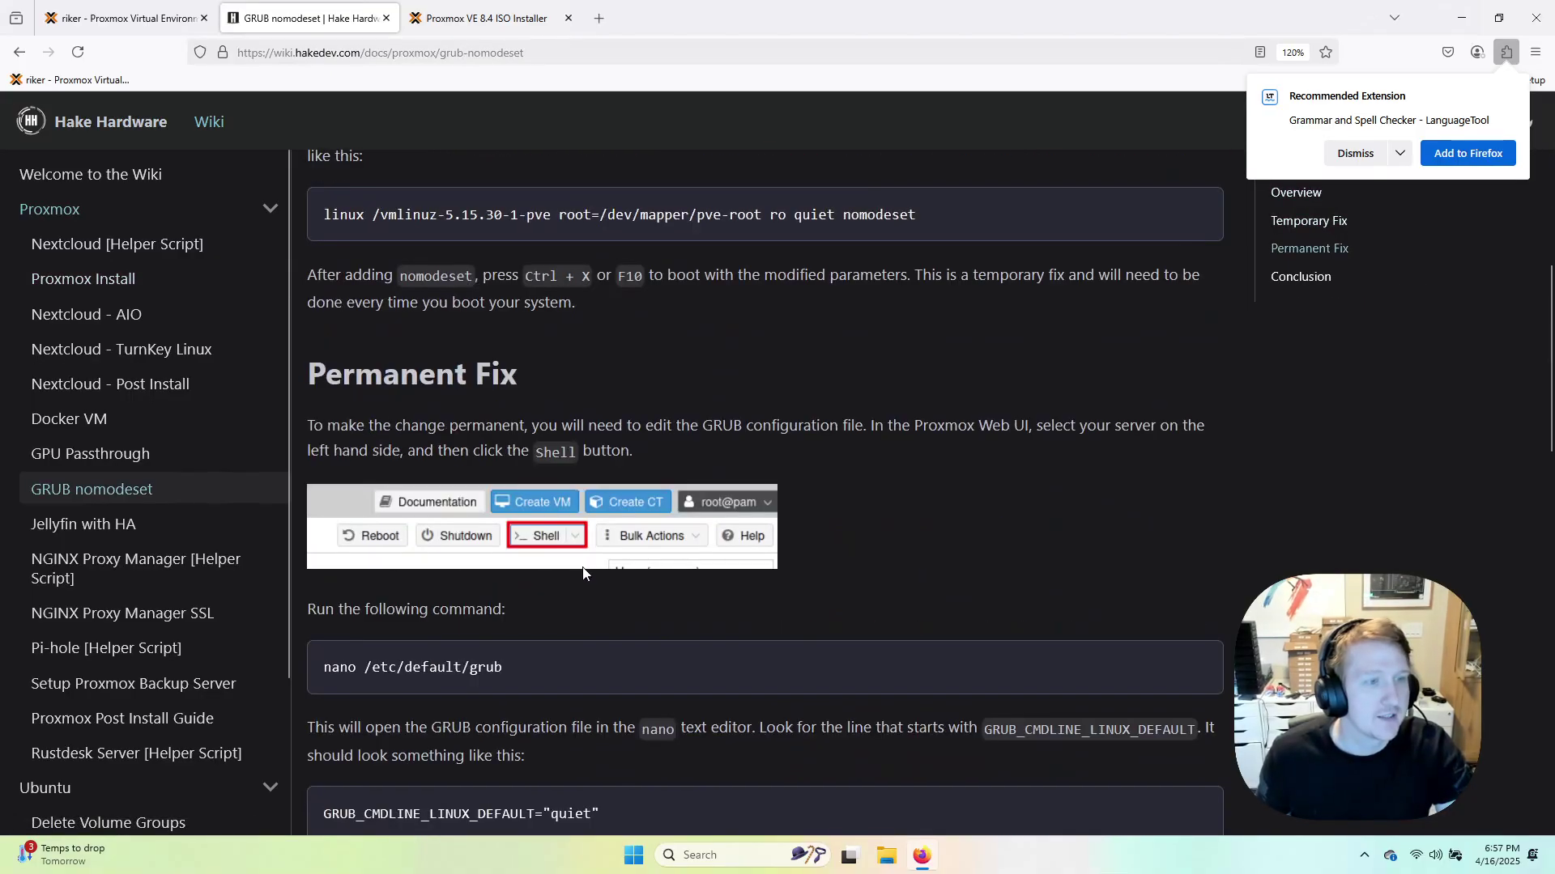
{"action": "scroll", "coordinate": [580, 566], "scroll_direction": "down", "scroll_amount": 4}
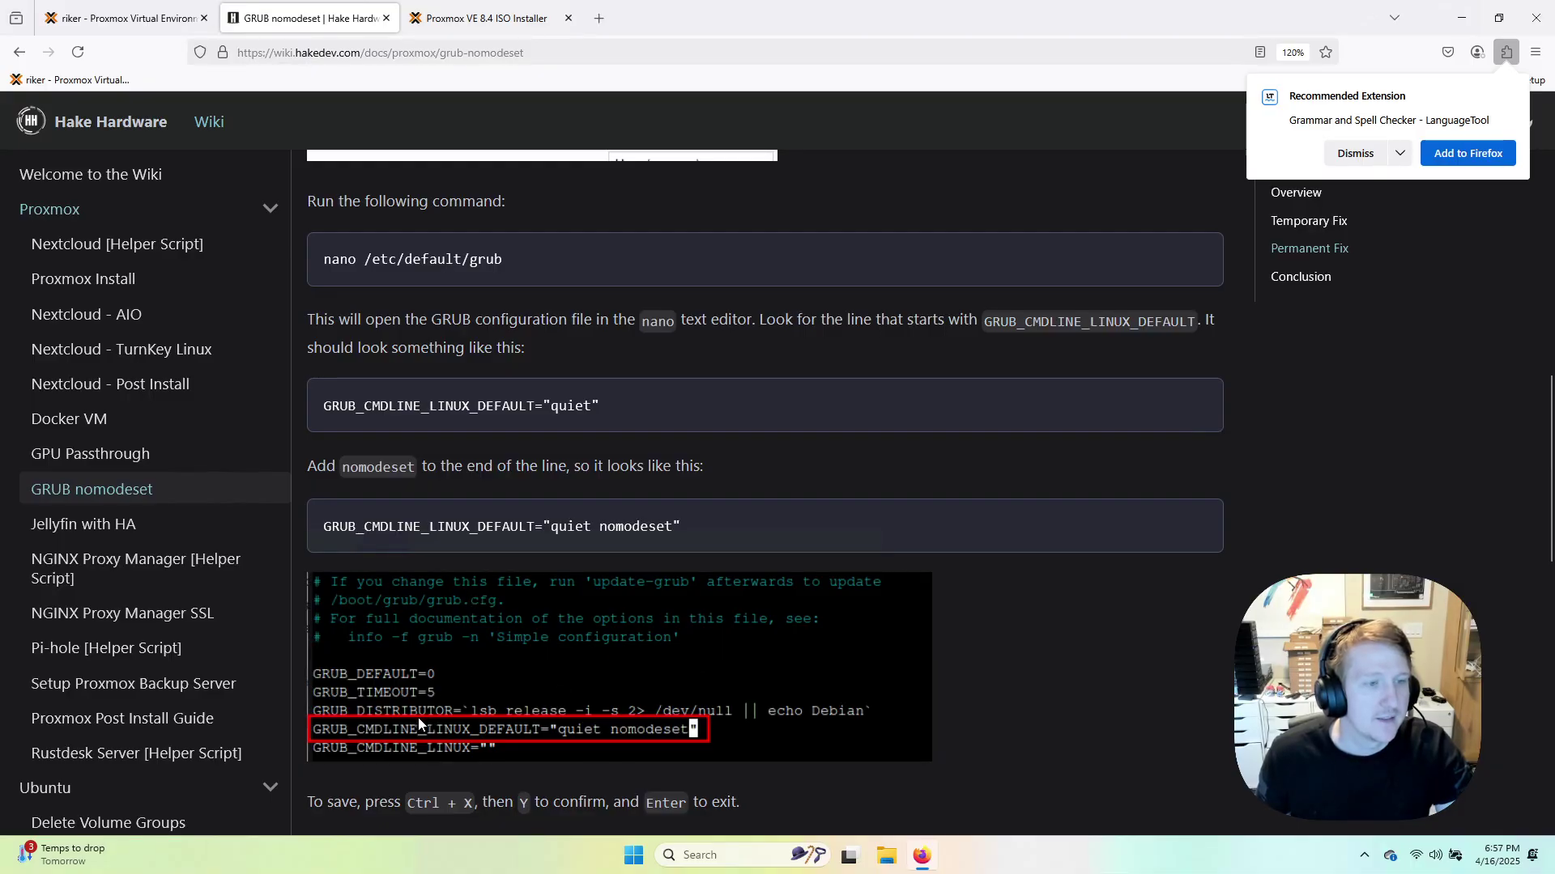
{"action": "left_click", "coordinate": [486, 18]}
{"action": "left_click", "coordinate": [136, 16]}
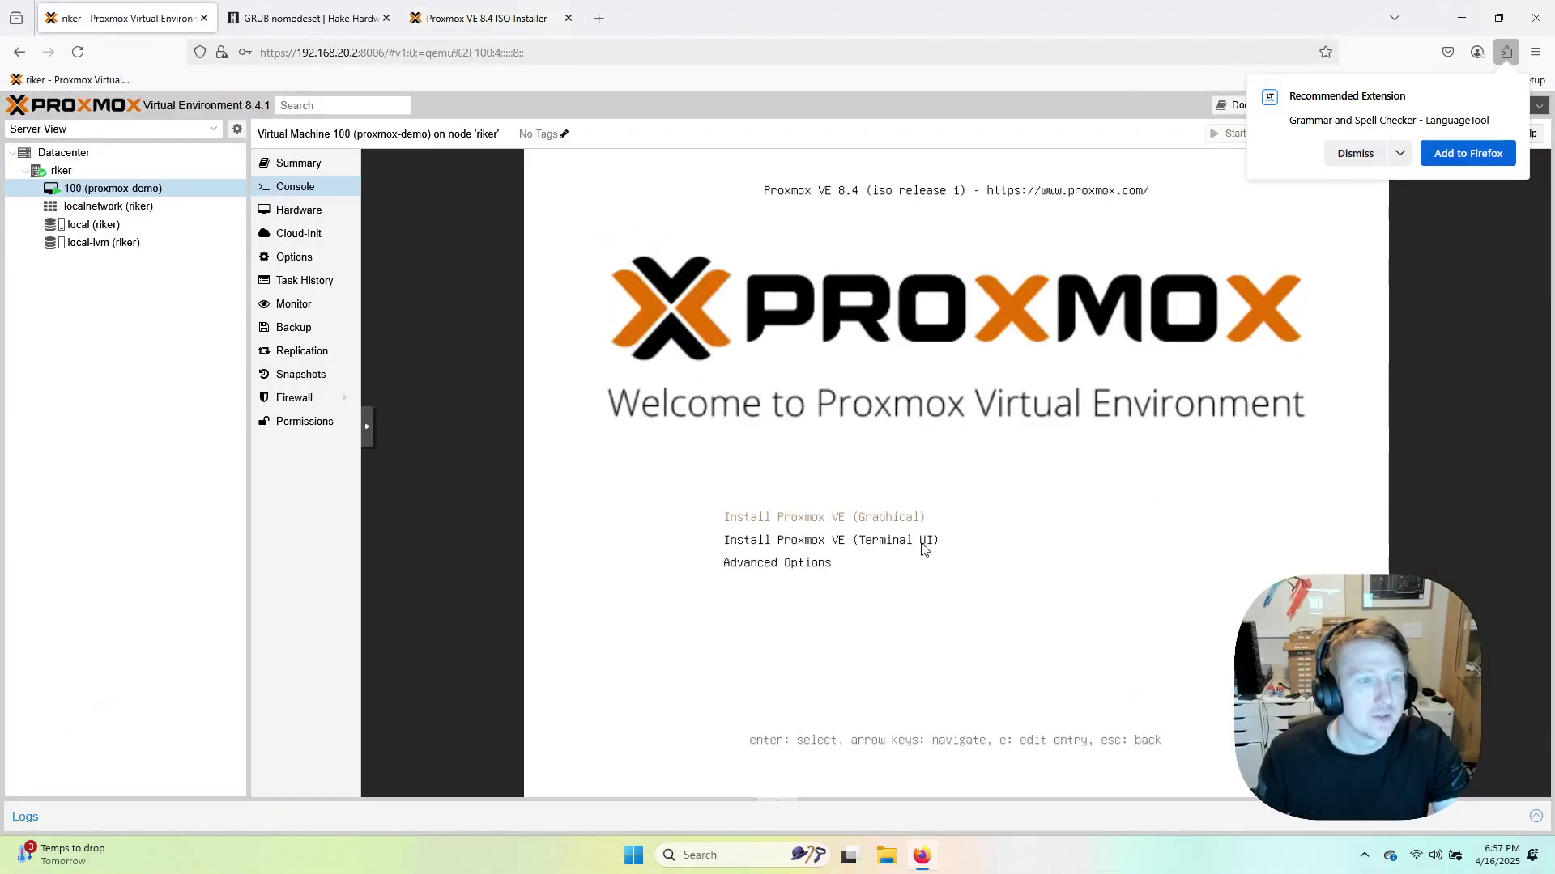
{"action": "key", "text": "e"}
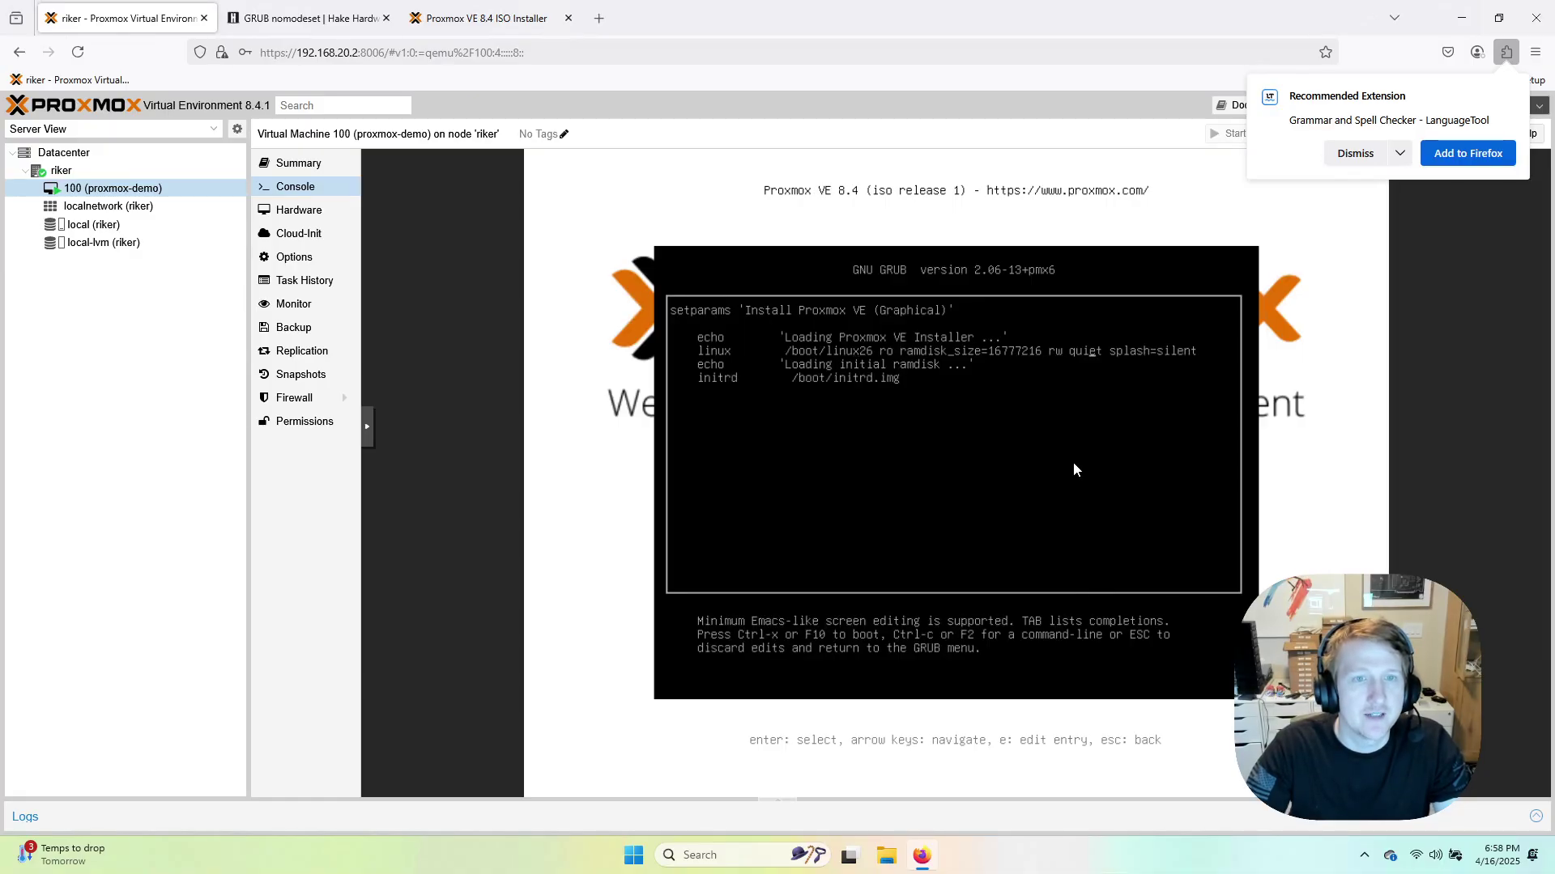
{"action": "type", "text": "nomodeset"}
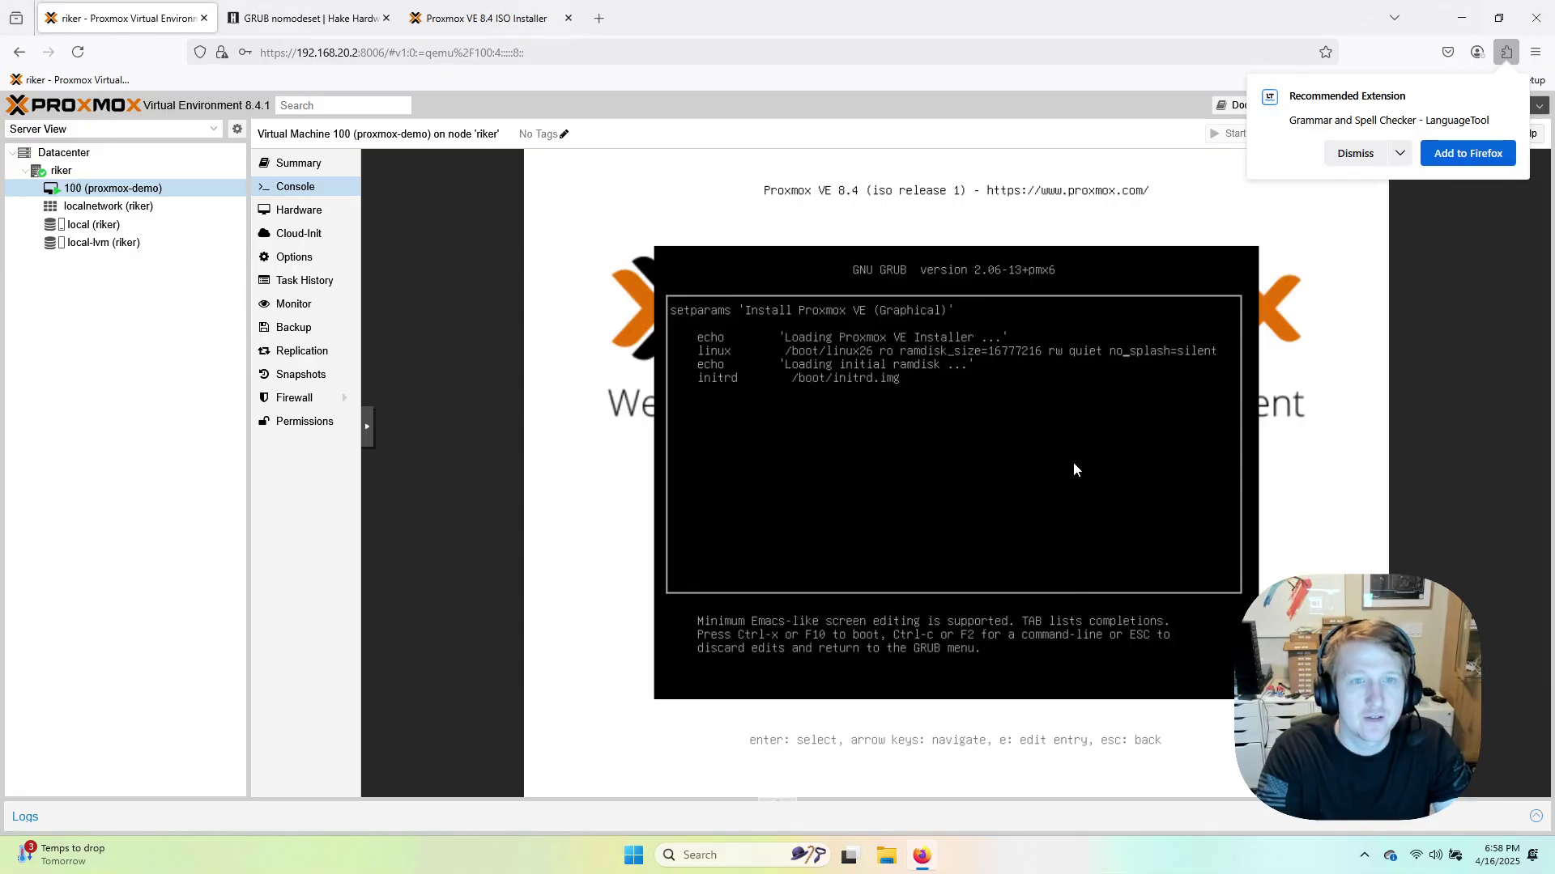
{"action": "key", "text": "BackSpace"}
{"action": "key", "text": "BackSpace"}
{"action": "key", "text": "BackSpace"}
{"action": "key", "text": "BackSpace"}
{"action": "key", "text": "BackSpace"}
{"action": "key", "text": "BackSpace"}
{"action": "key", "text": "BackSpace"}
{"action": "key", "text": "BackSpace"}
{"action": "key", "text": "BackSpace"}
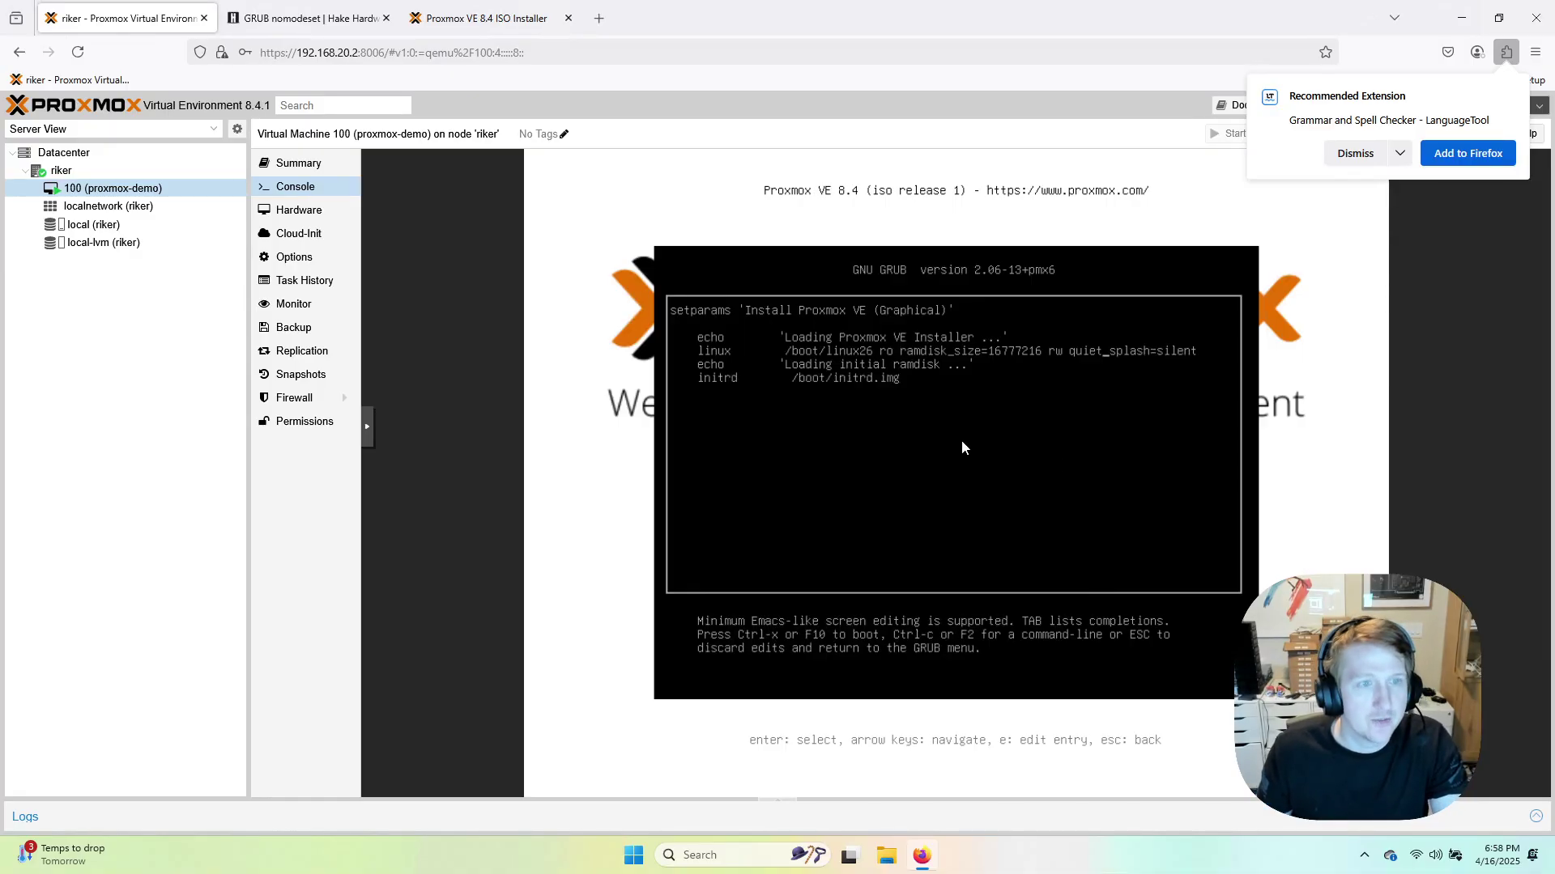
{"action": "key", "text": "Escape"}
{"action": "left_click", "coordinate": [308, 27]}
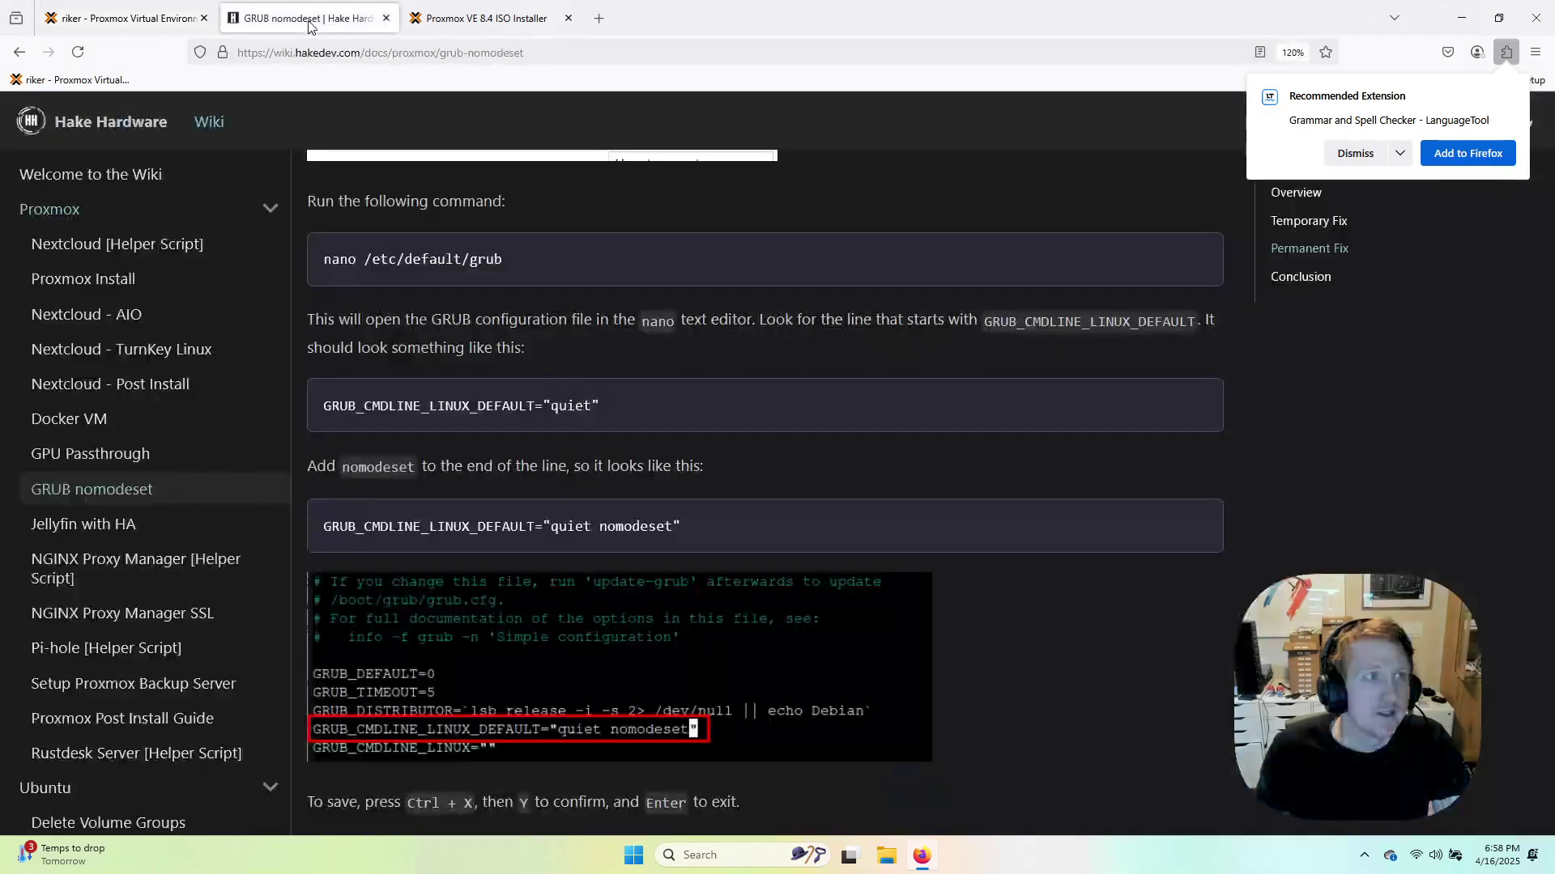
{"action": "scroll", "coordinate": [459, 324], "scroll_direction": "up", "scroll_amount": 10}
{"action": "scroll", "coordinate": [459, 324], "scroll_direction": "up", "scroll_amount": 4}
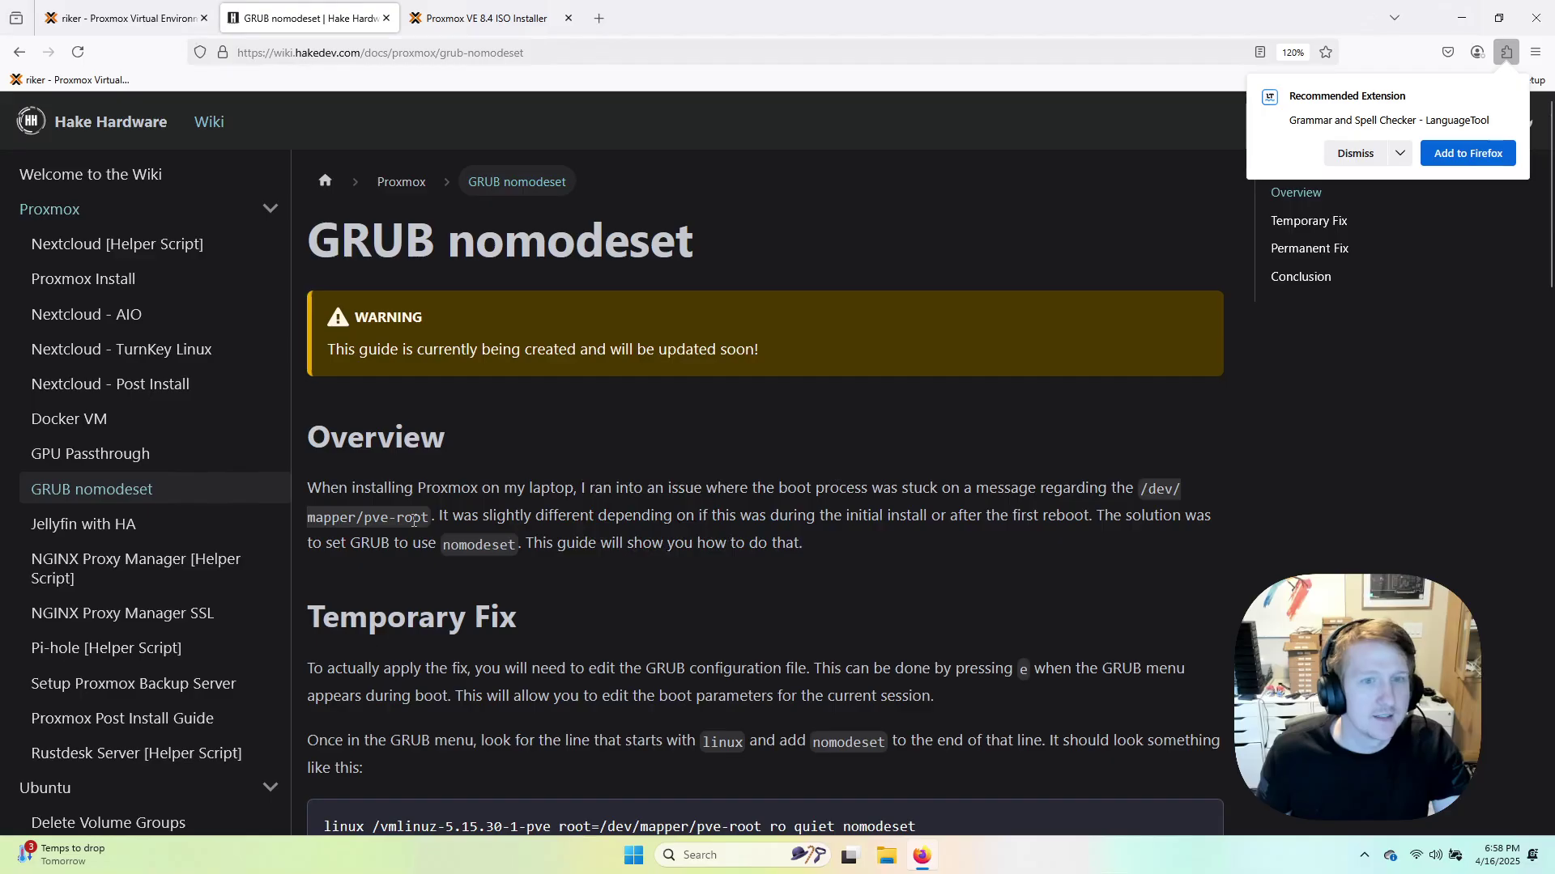
{"action": "left_click_drag", "start_coordinate": [428, 519], "coordinate": [364, 522]}
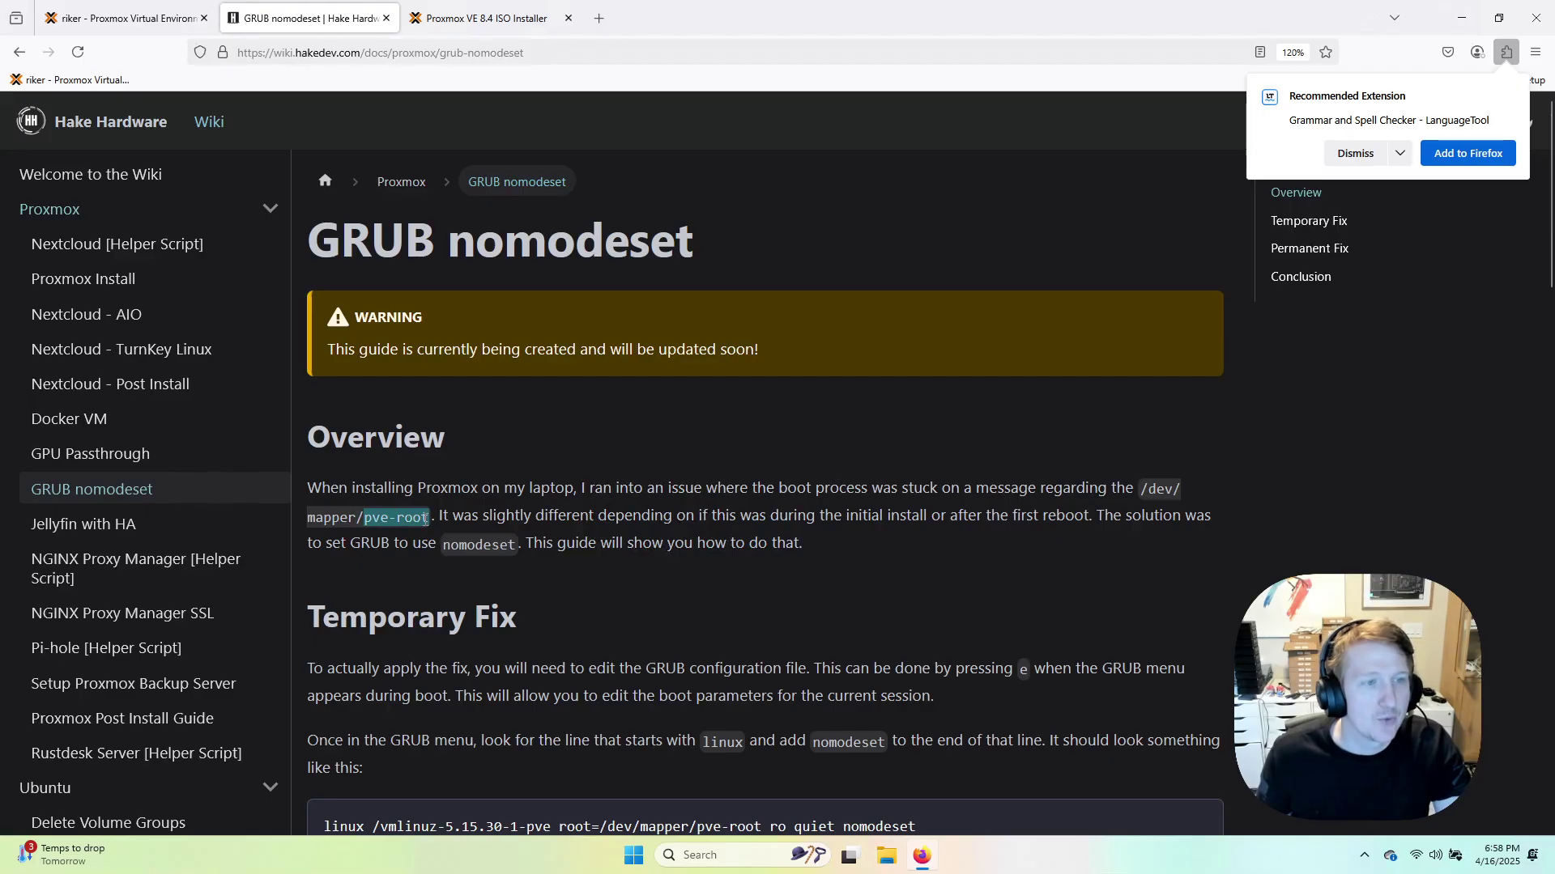
{"action": "left_click", "coordinate": [128, 28]}
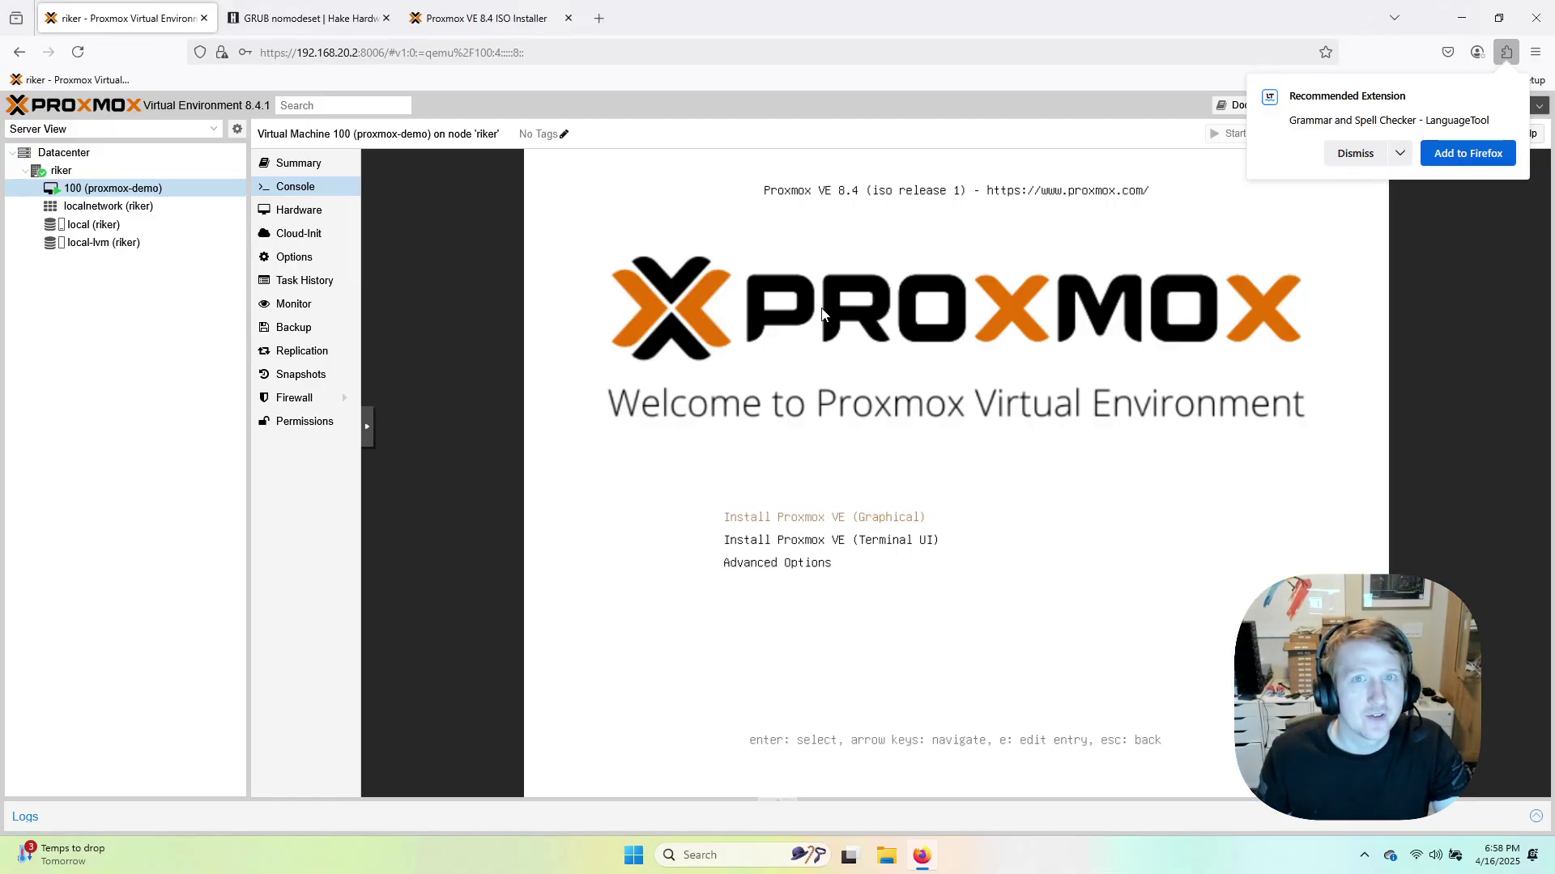
Dismiss the Firefox extension suggestion and launch Install Proxmox VE (Graphical).
{"action": "left_click", "coordinate": [1367, 159]}
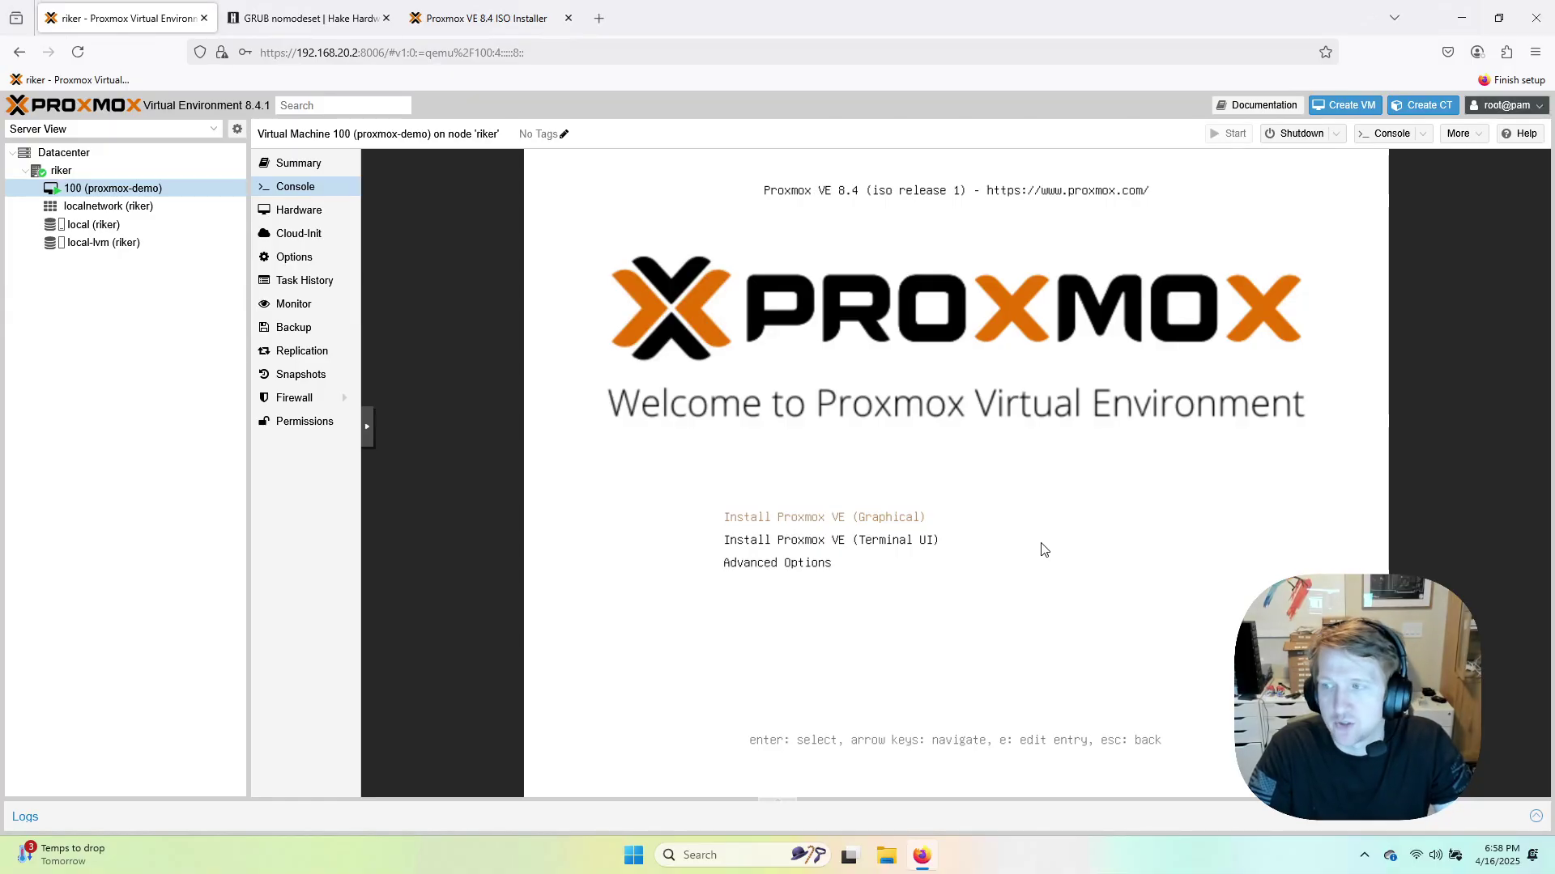
{"action": "key", "text": "Return"}
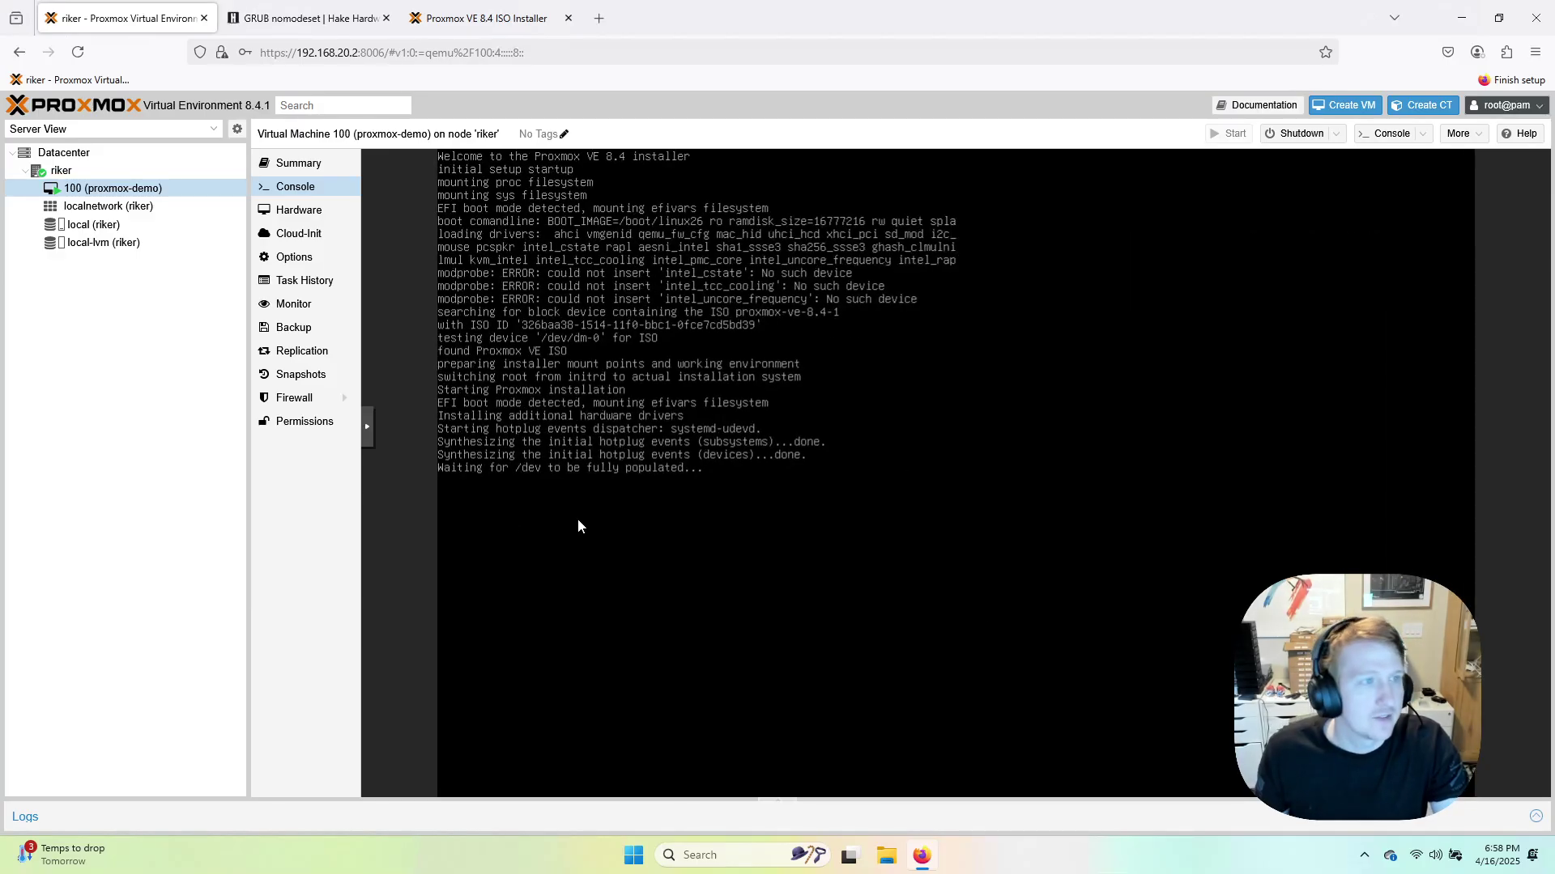
Drag the resource tree splitter left to widen the console, then check the Console and More menus.
{"action": "left_click_drag", "start_coordinate": [248, 413], "coordinate": [114, 413]}
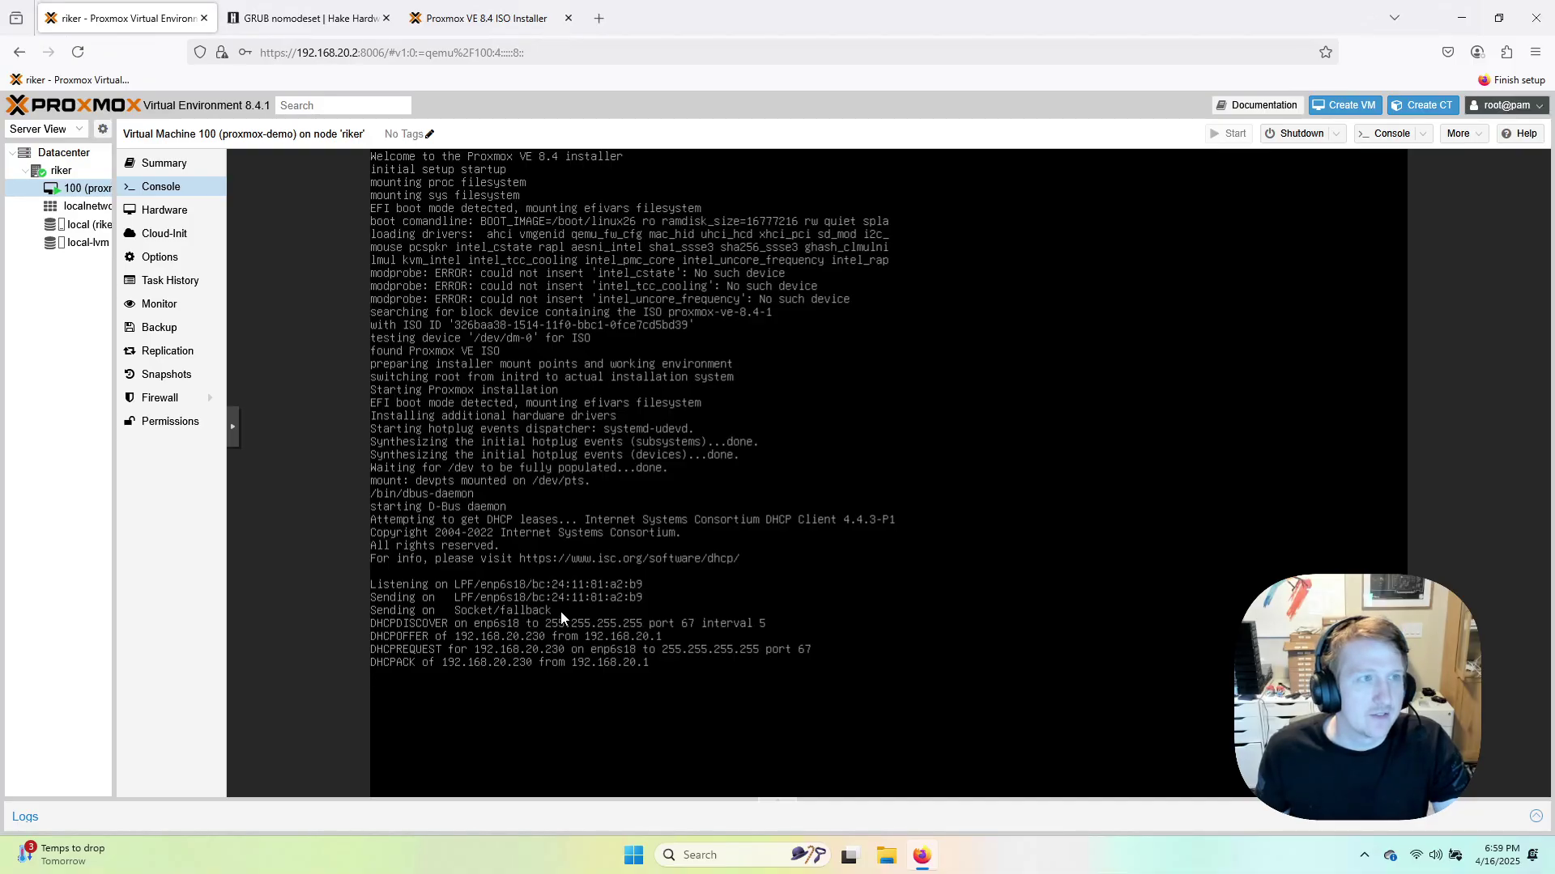
{"action": "left_click", "coordinate": [1426, 141]}
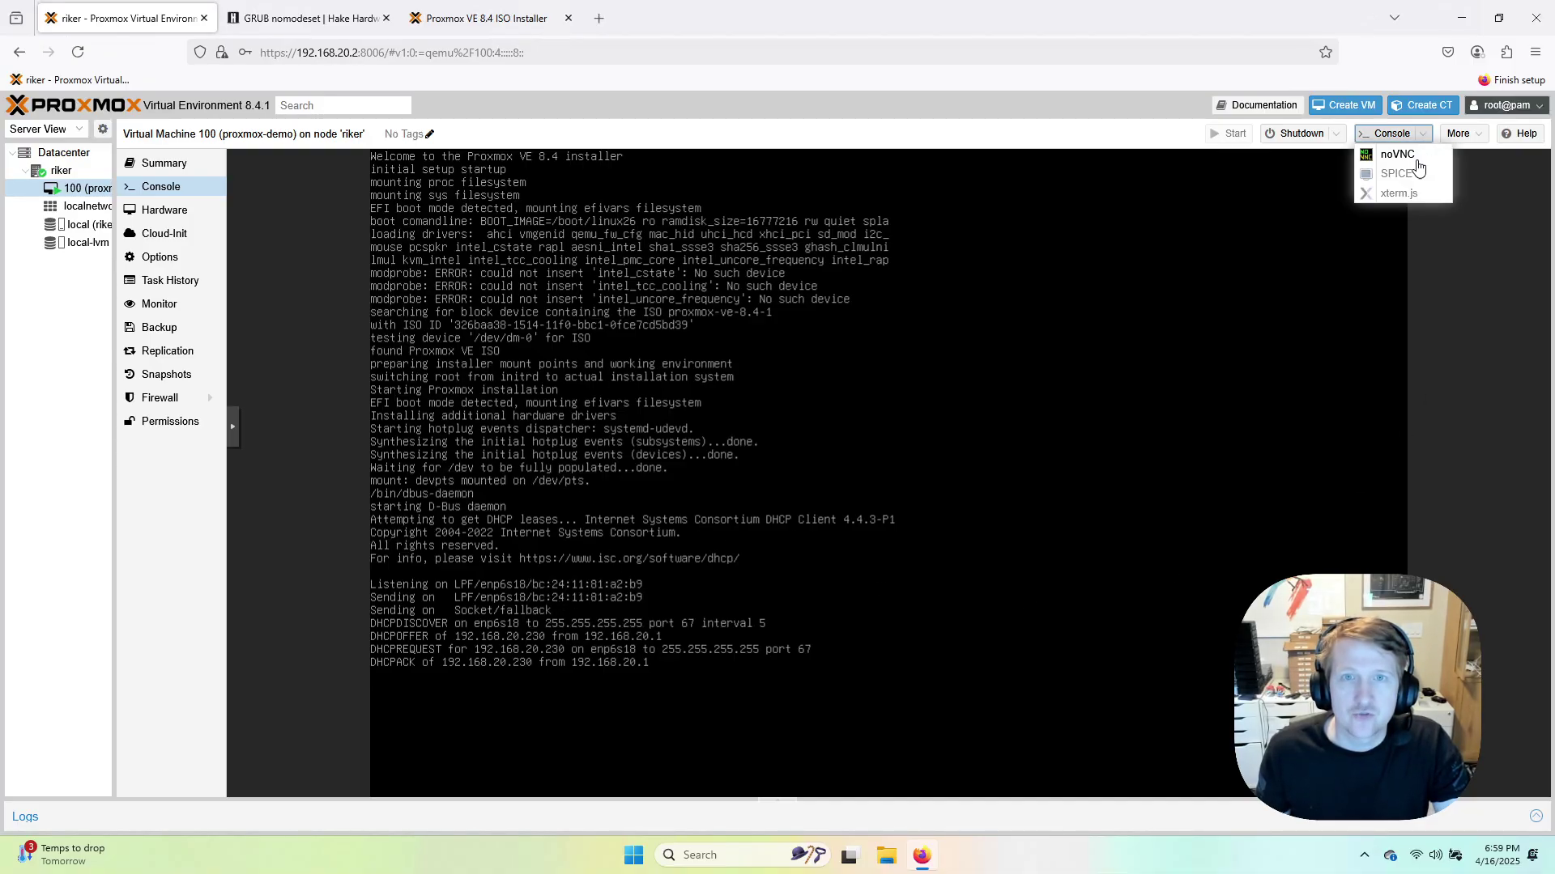
{"action": "left_click", "coordinate": [1464, 371]}
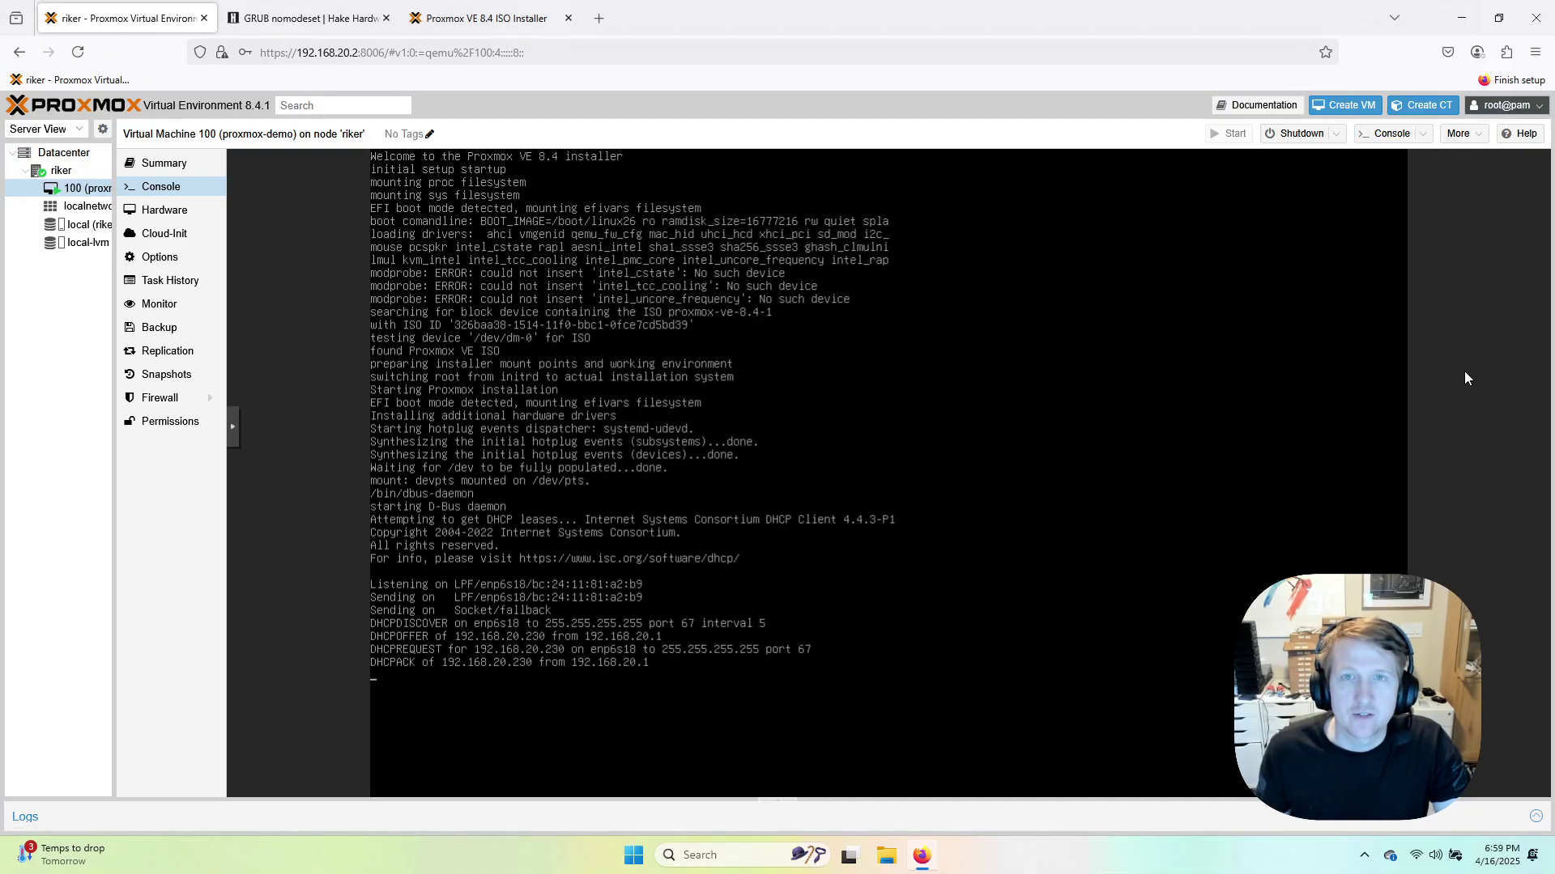
{"action": "left_click", "coordinate": [1458, 133]}
{"action": "left_click", "coordinate": [1469, 414]}
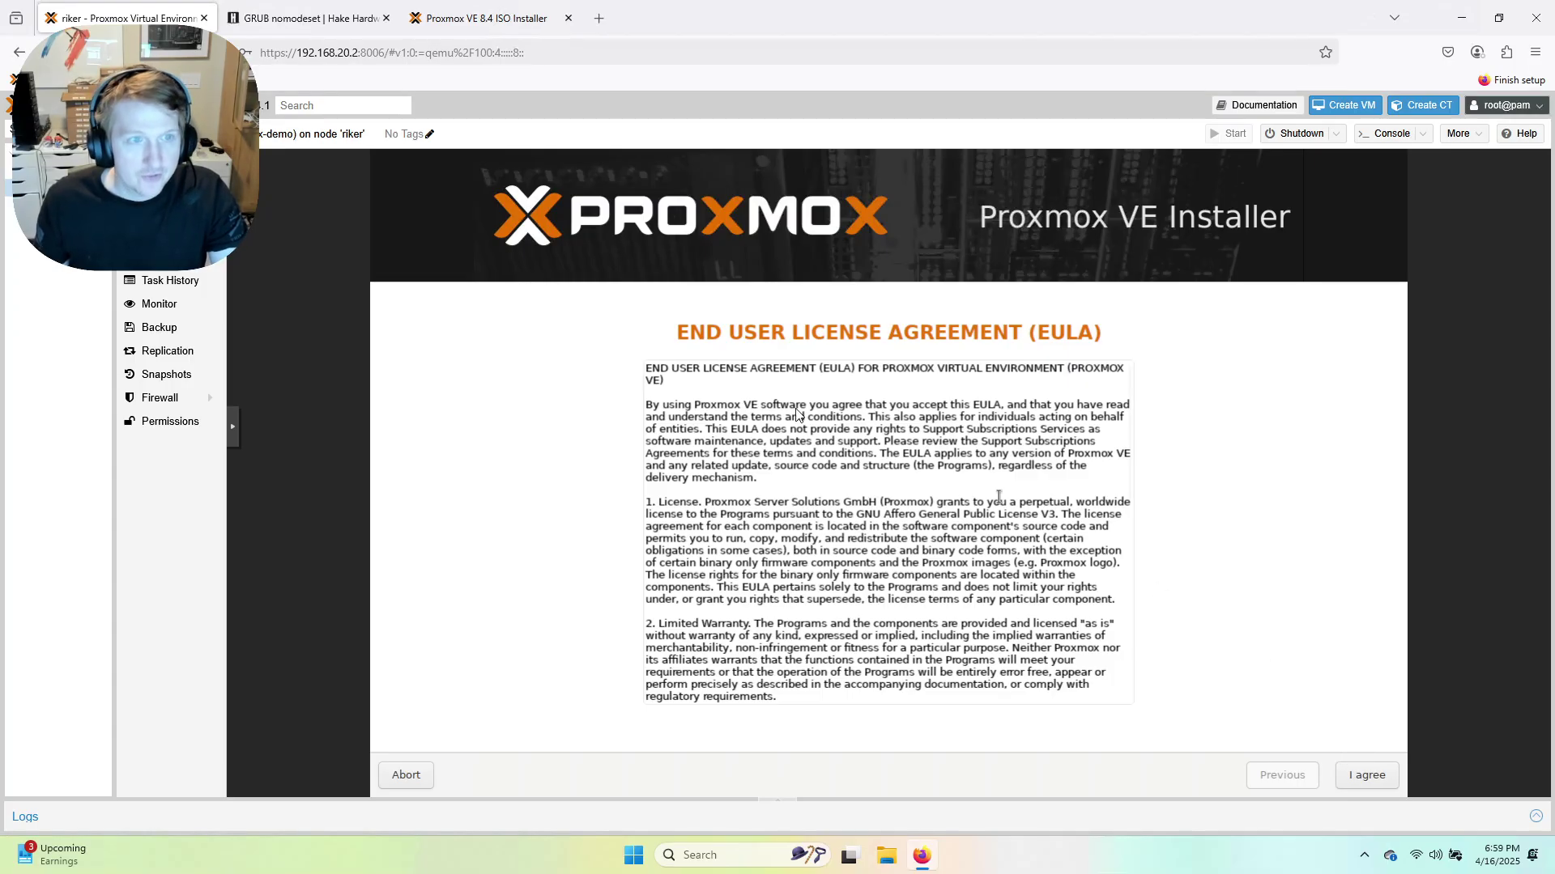
Accept the license agreement and keep the 32 GB QEMU disk /dev/sda as install target.
{"action": "left_click", "coordinate": [1363, 775]}
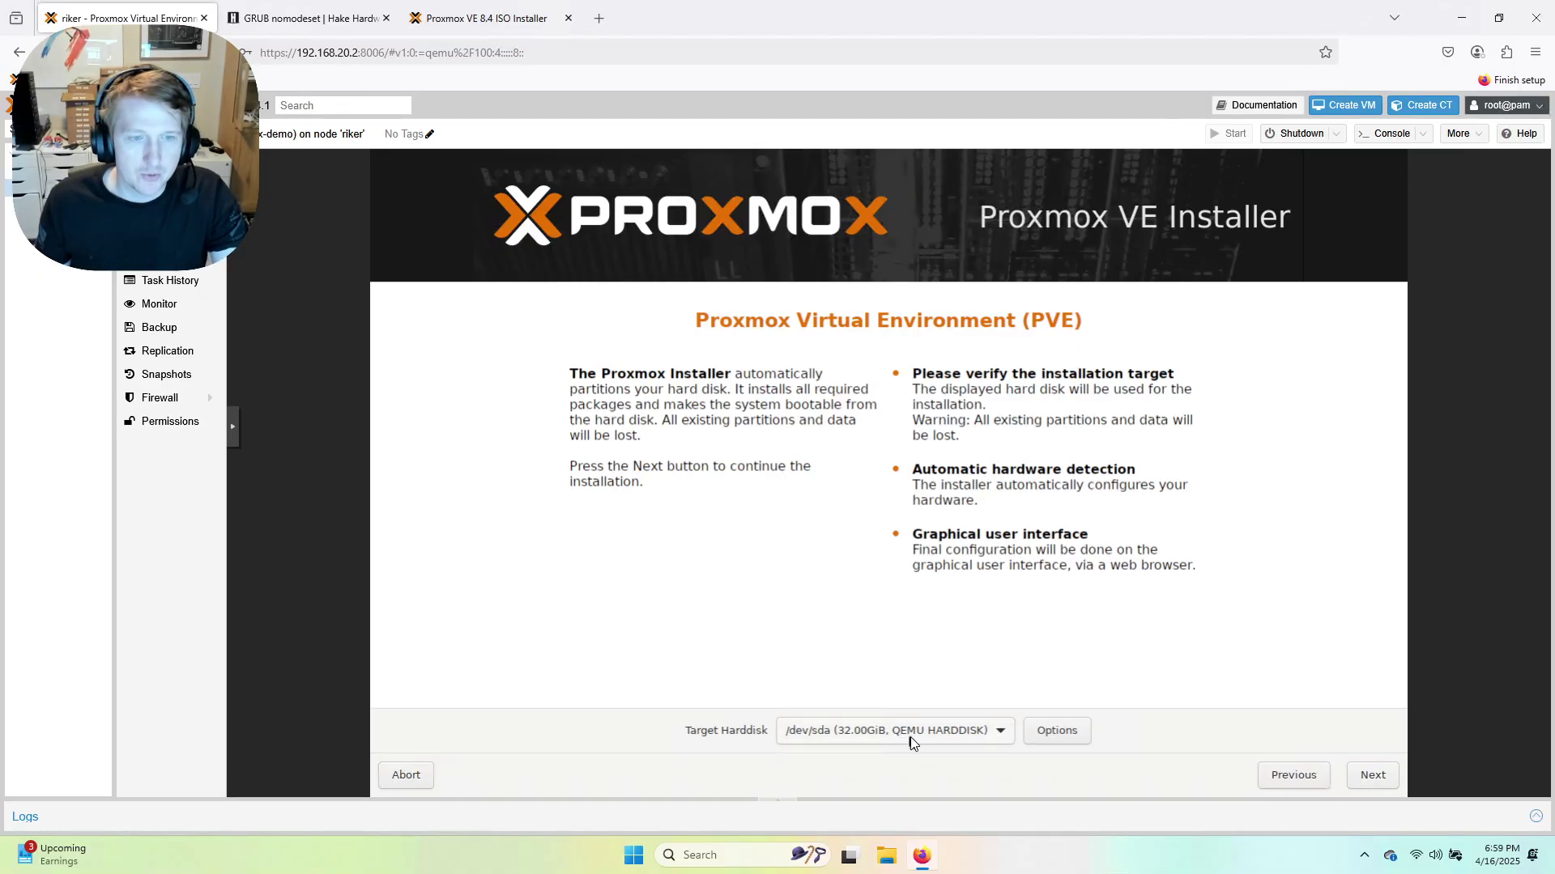
{"action": "left_click", "coordinate": [972, 734]}
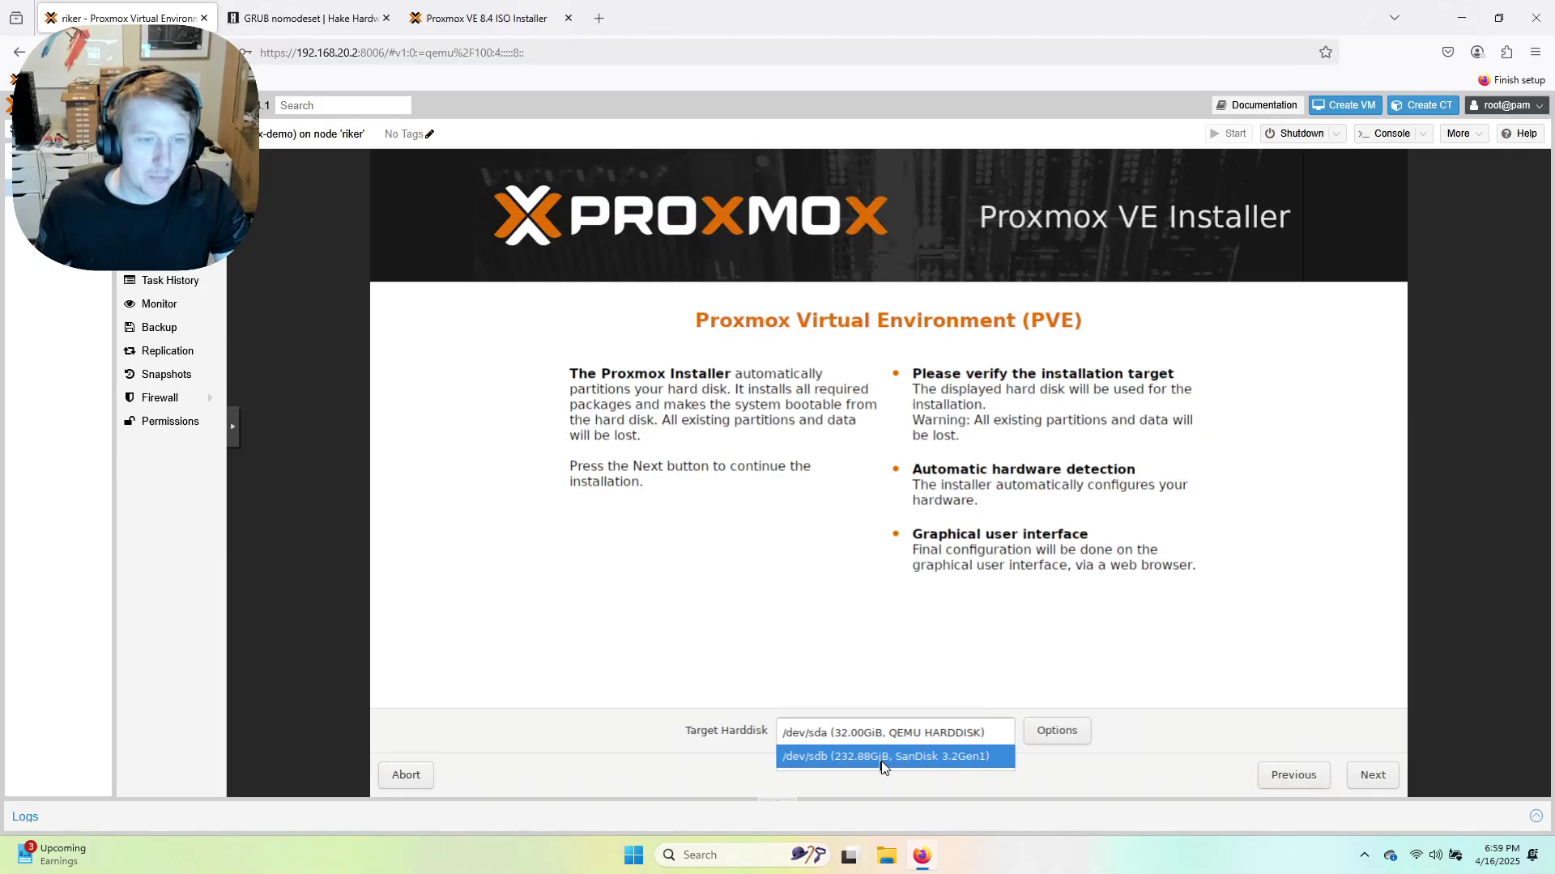
{"action": "left_click", "coordinate": [909, 743]}
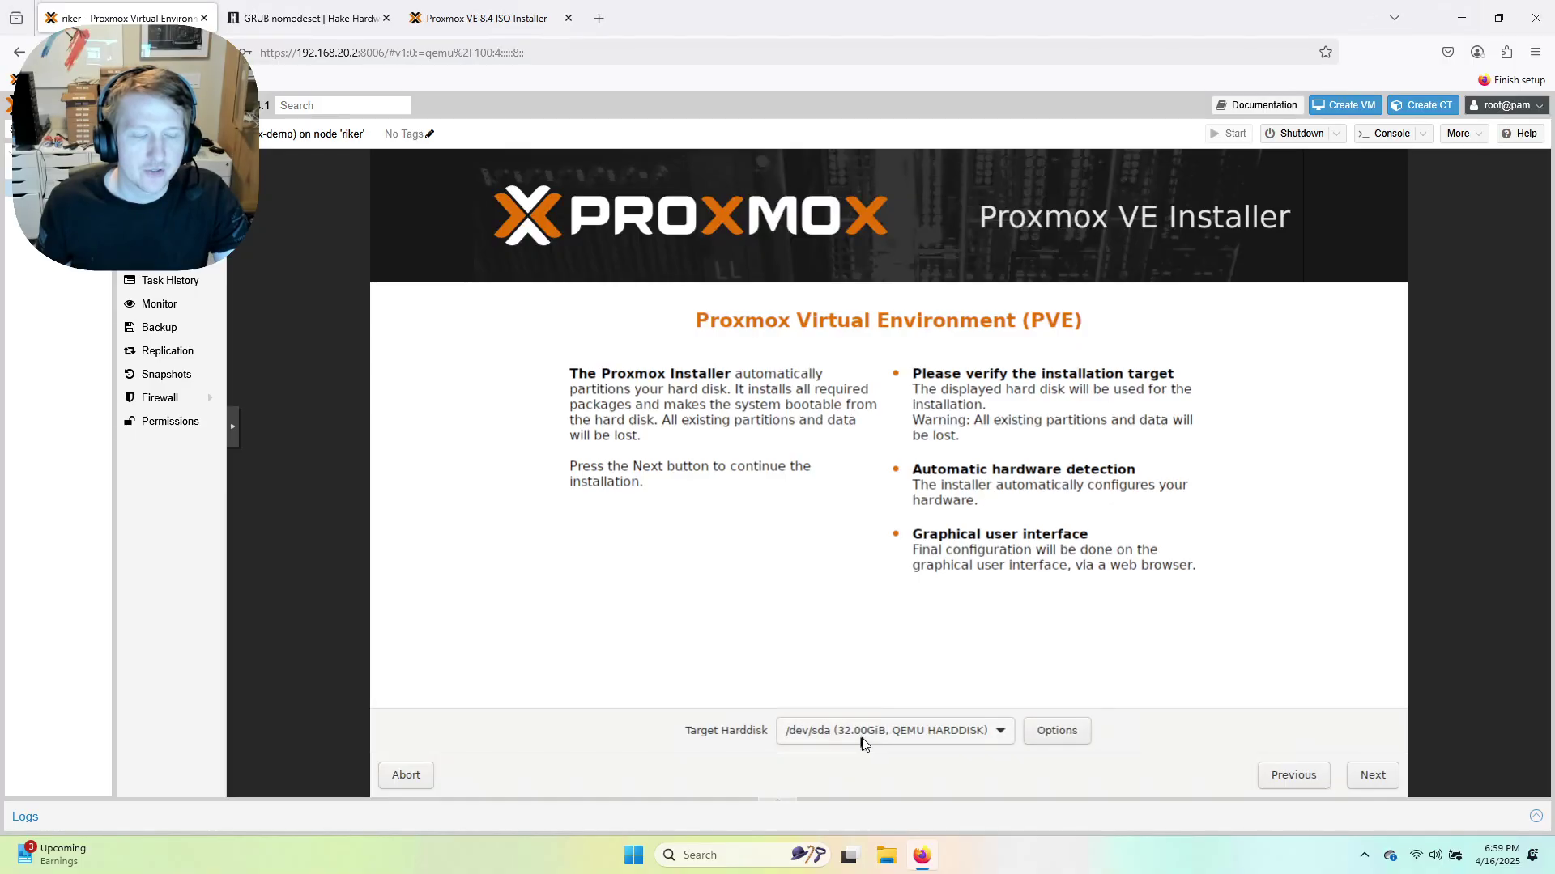
{"action": "left_click", "coordinate": [1365, 775]}
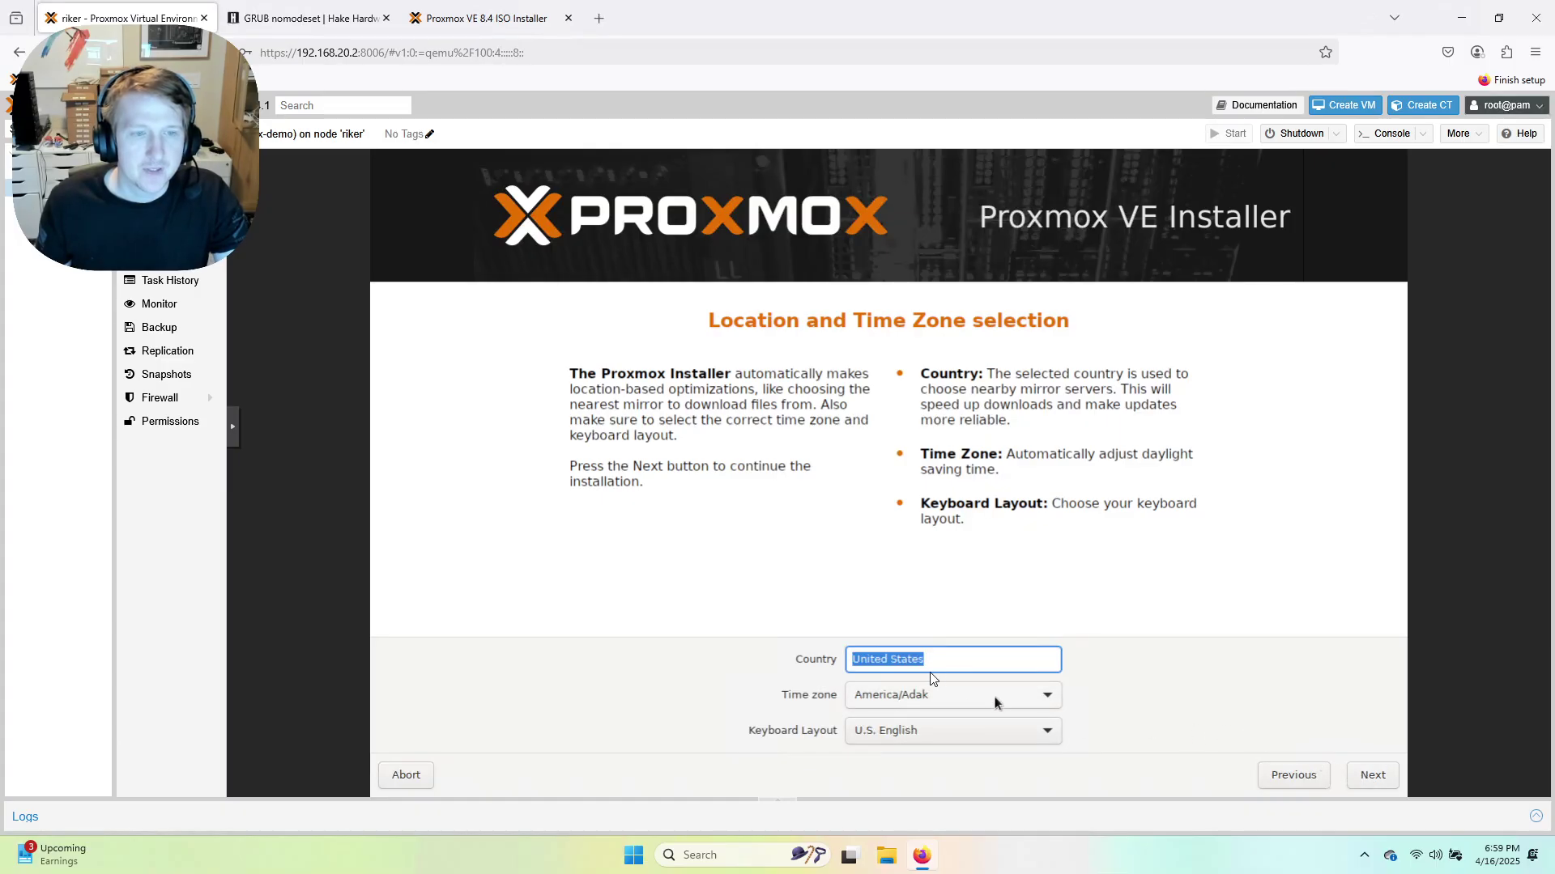
Set the time zone to America/Chicago and continue to the password step.
{"action": "left_click", "coordinate": [964, 703]}
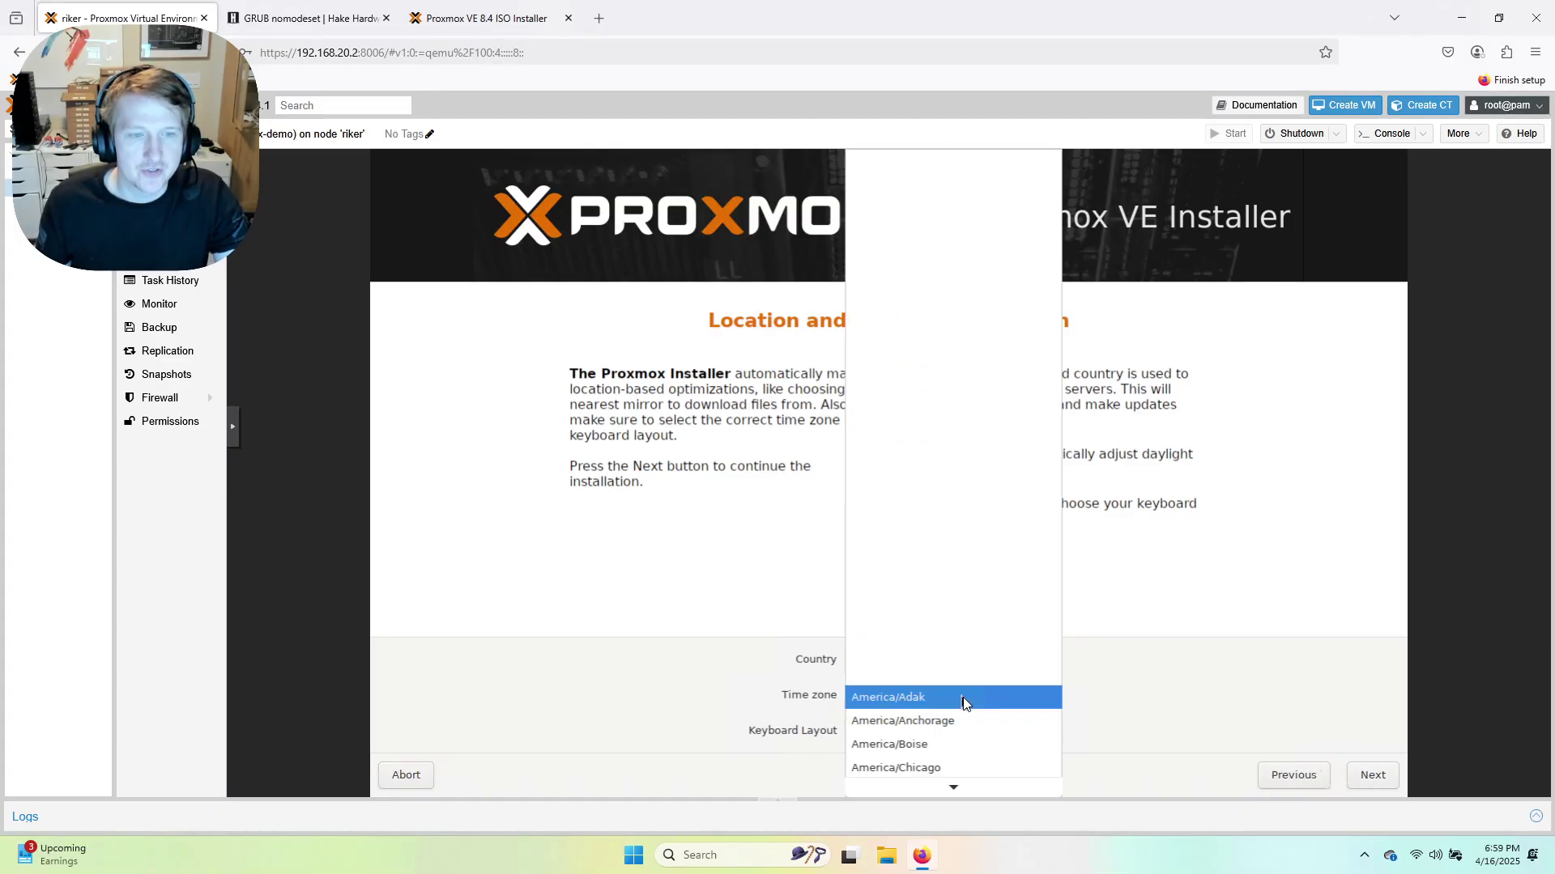
{"action": "scroll", "coordinate": [963, 703], "scroll_direction": "down", "scroll_amount": 4}
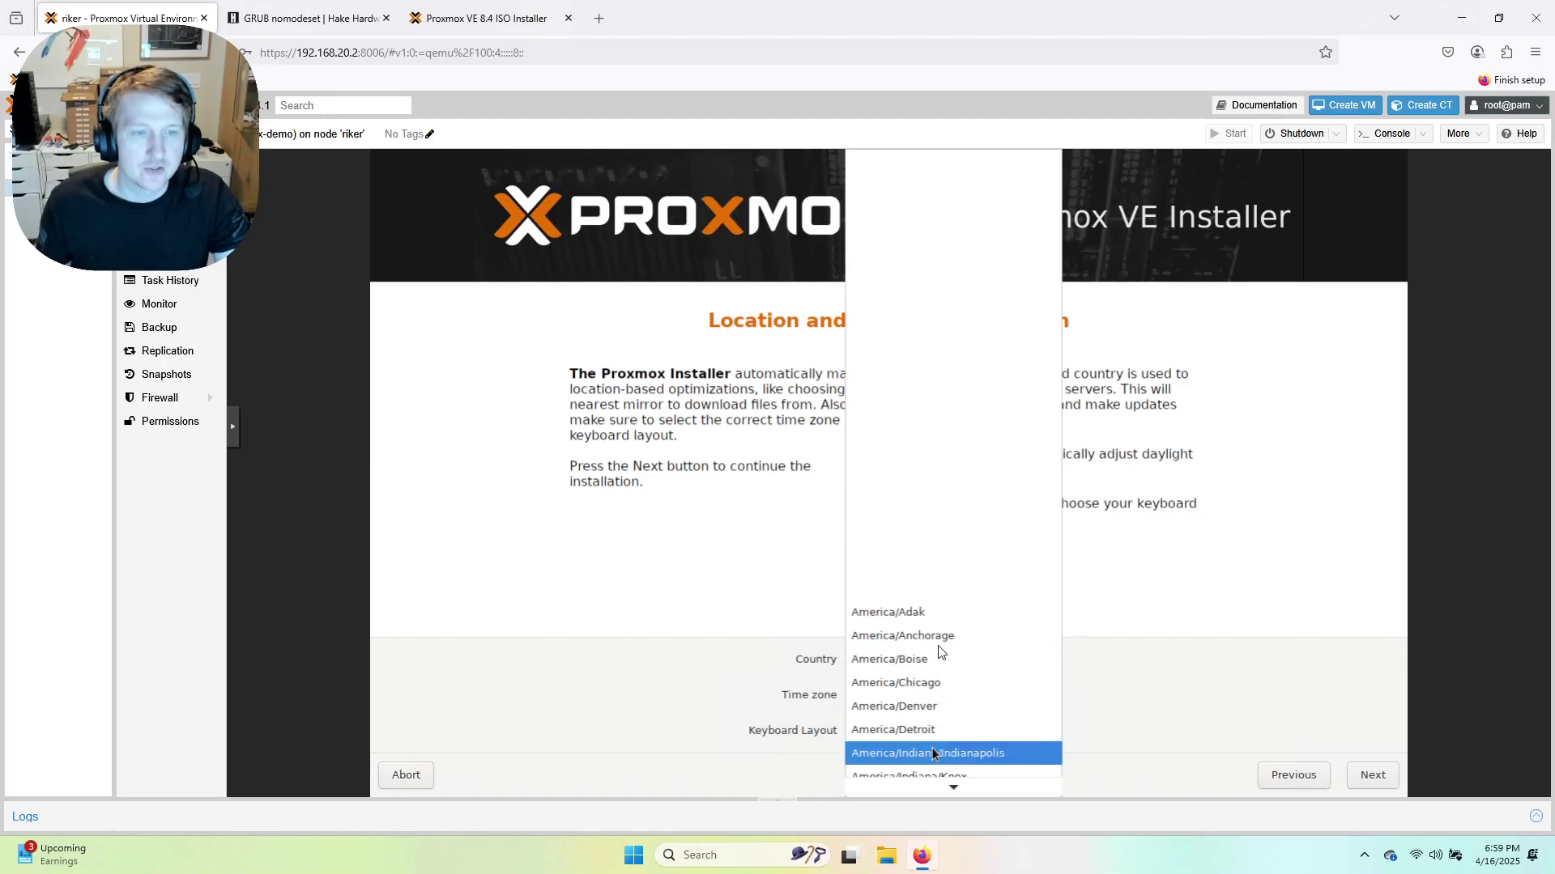
{"action": "left_click", "coordinate": [936, 684]}
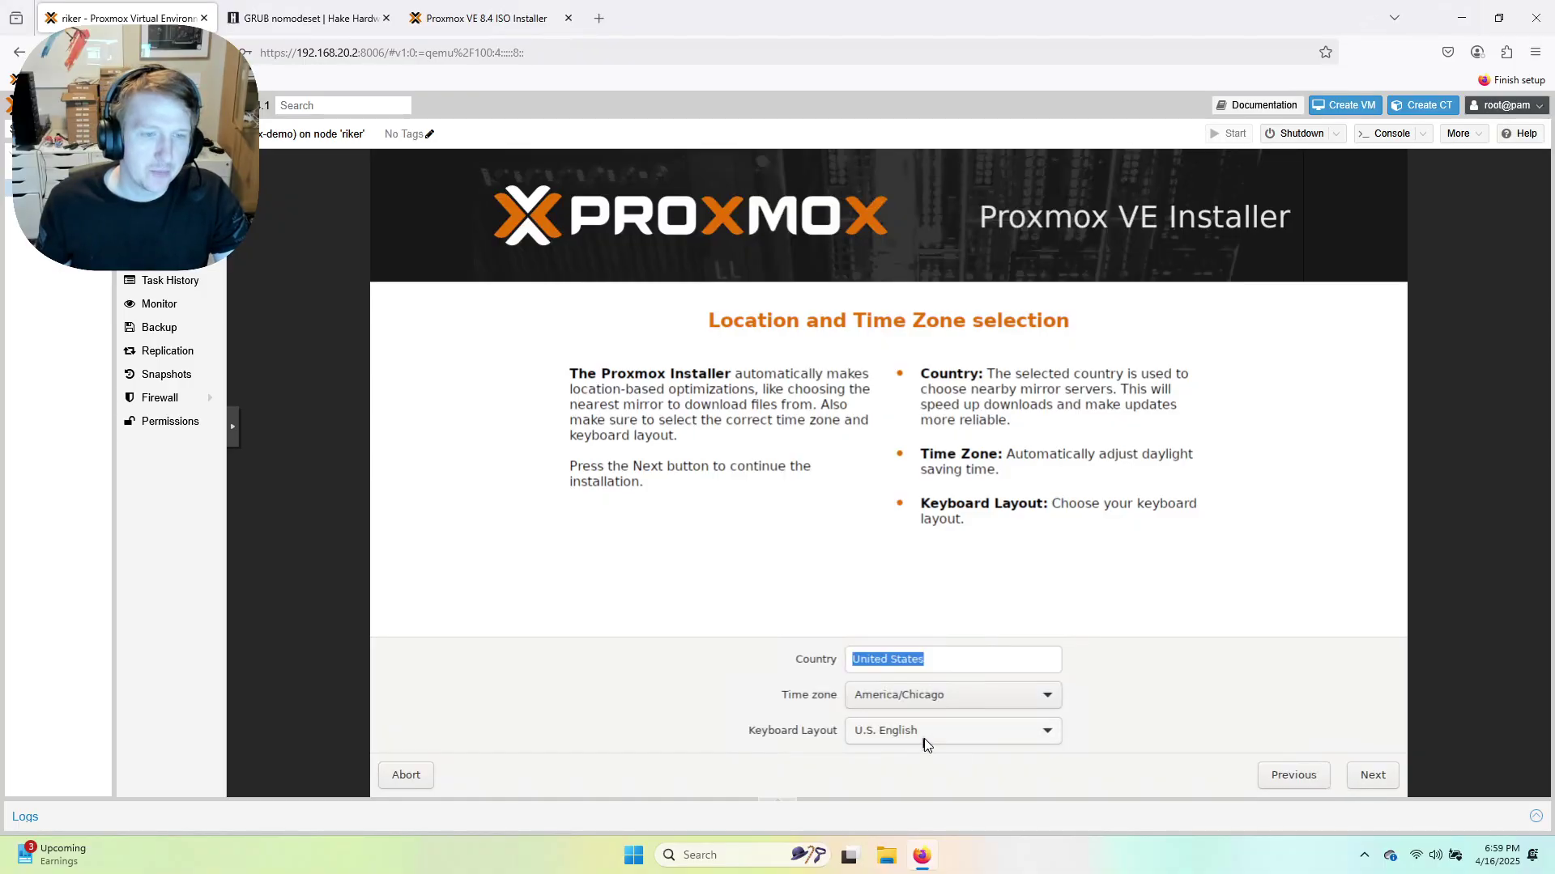
{"action": "left_click", "coordinate": [1375, 783]}
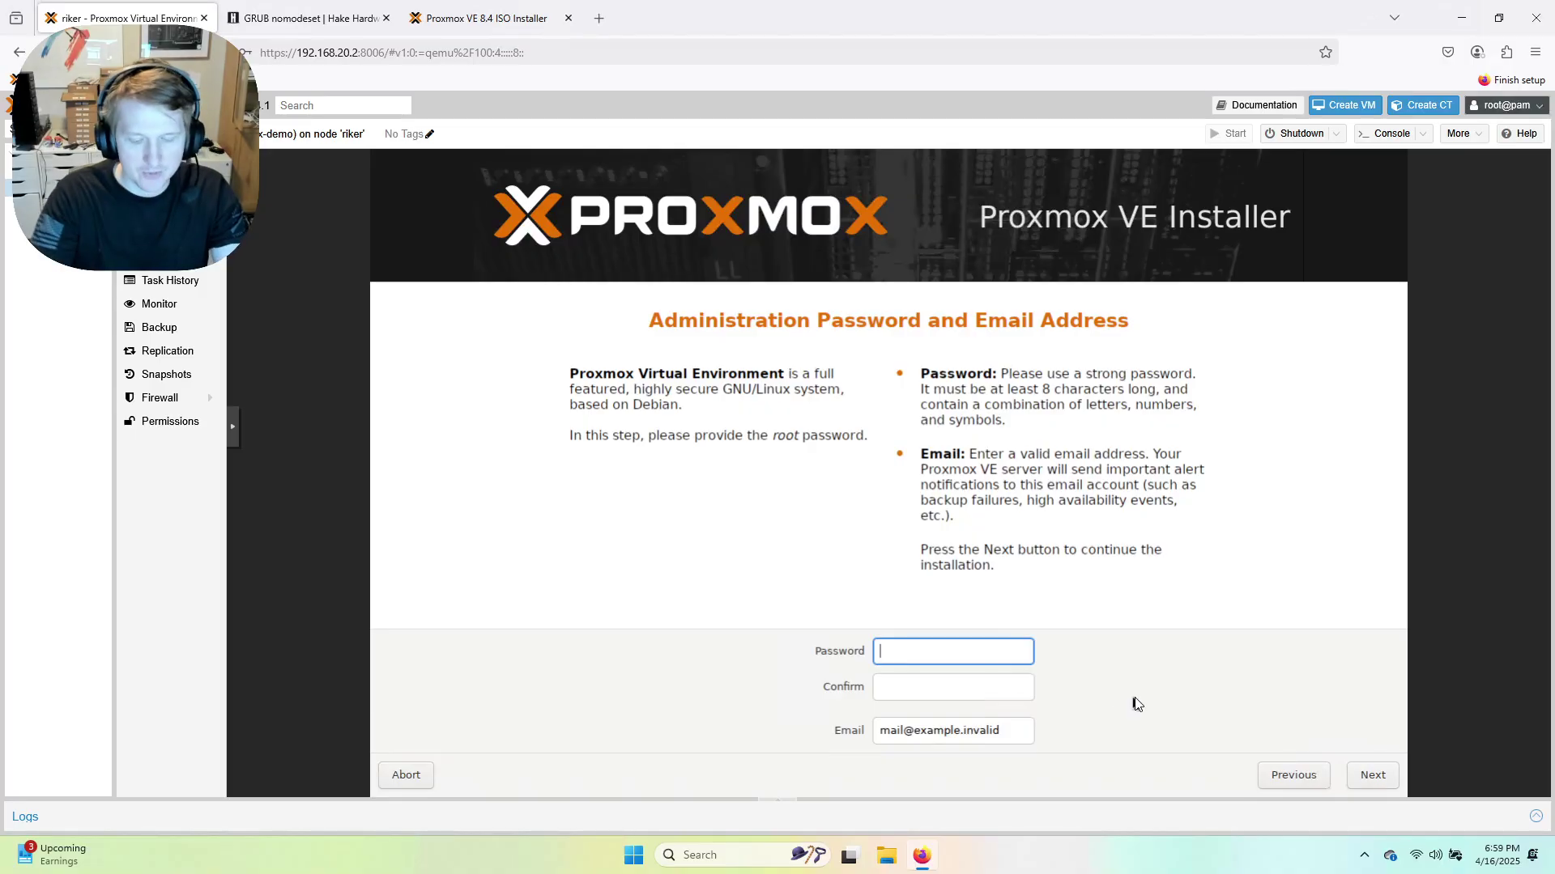
Enter and confirm the root password, fill in the admin's e-mail address, and continue.
{"action": "type", "text": "••••••••"}
{"action": "key", "text": "Tab"}
{"action": "type", "text": "•••••"}
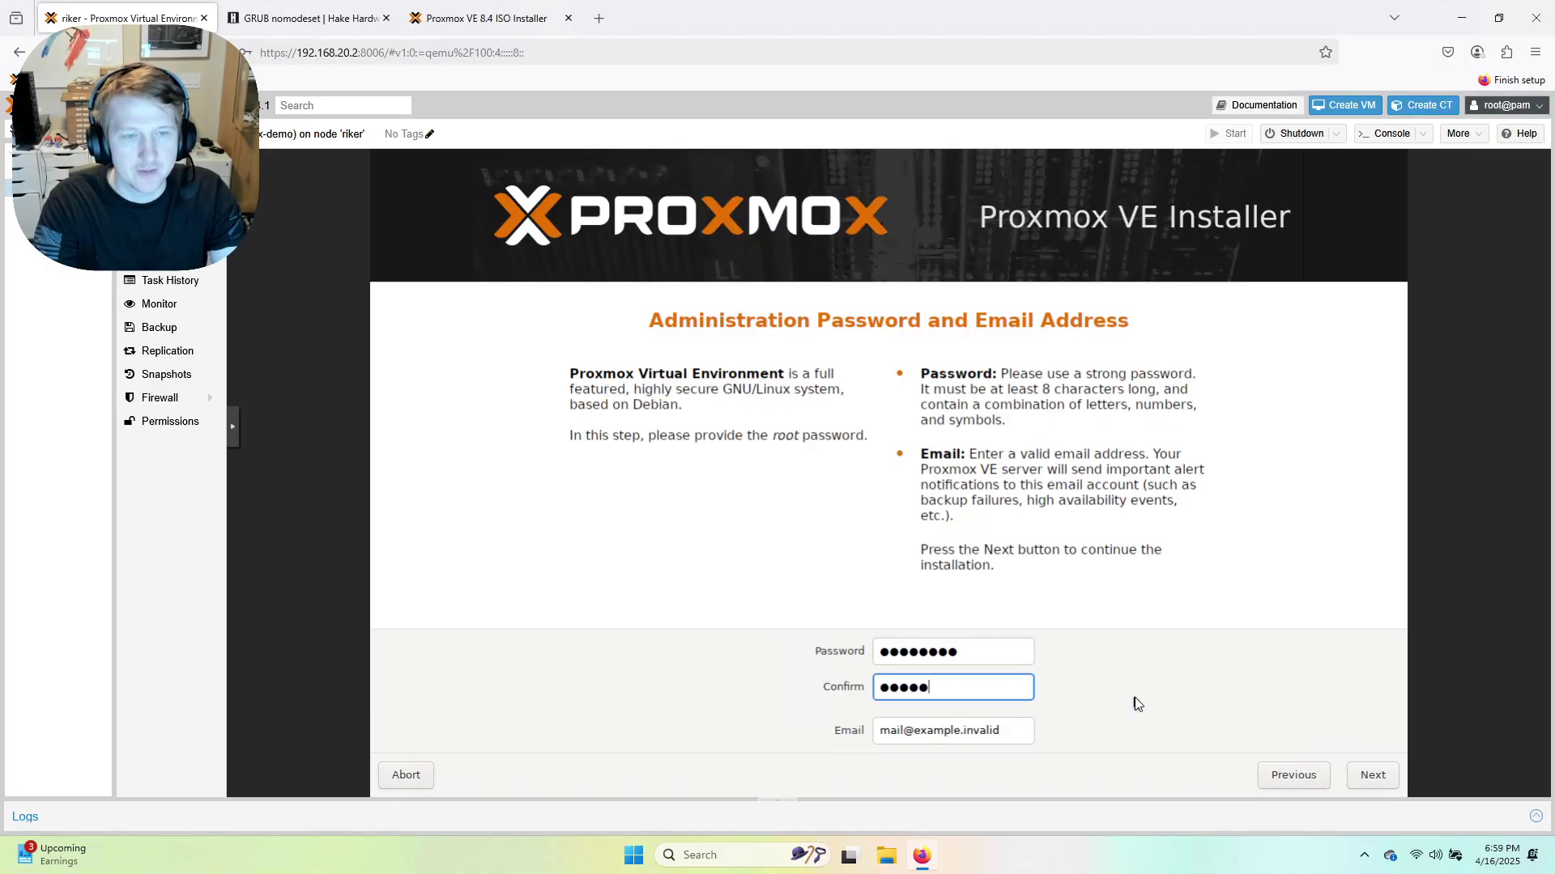
{"action": "type", "text": "•••"}
{"action": "key", "text": "Tab"}
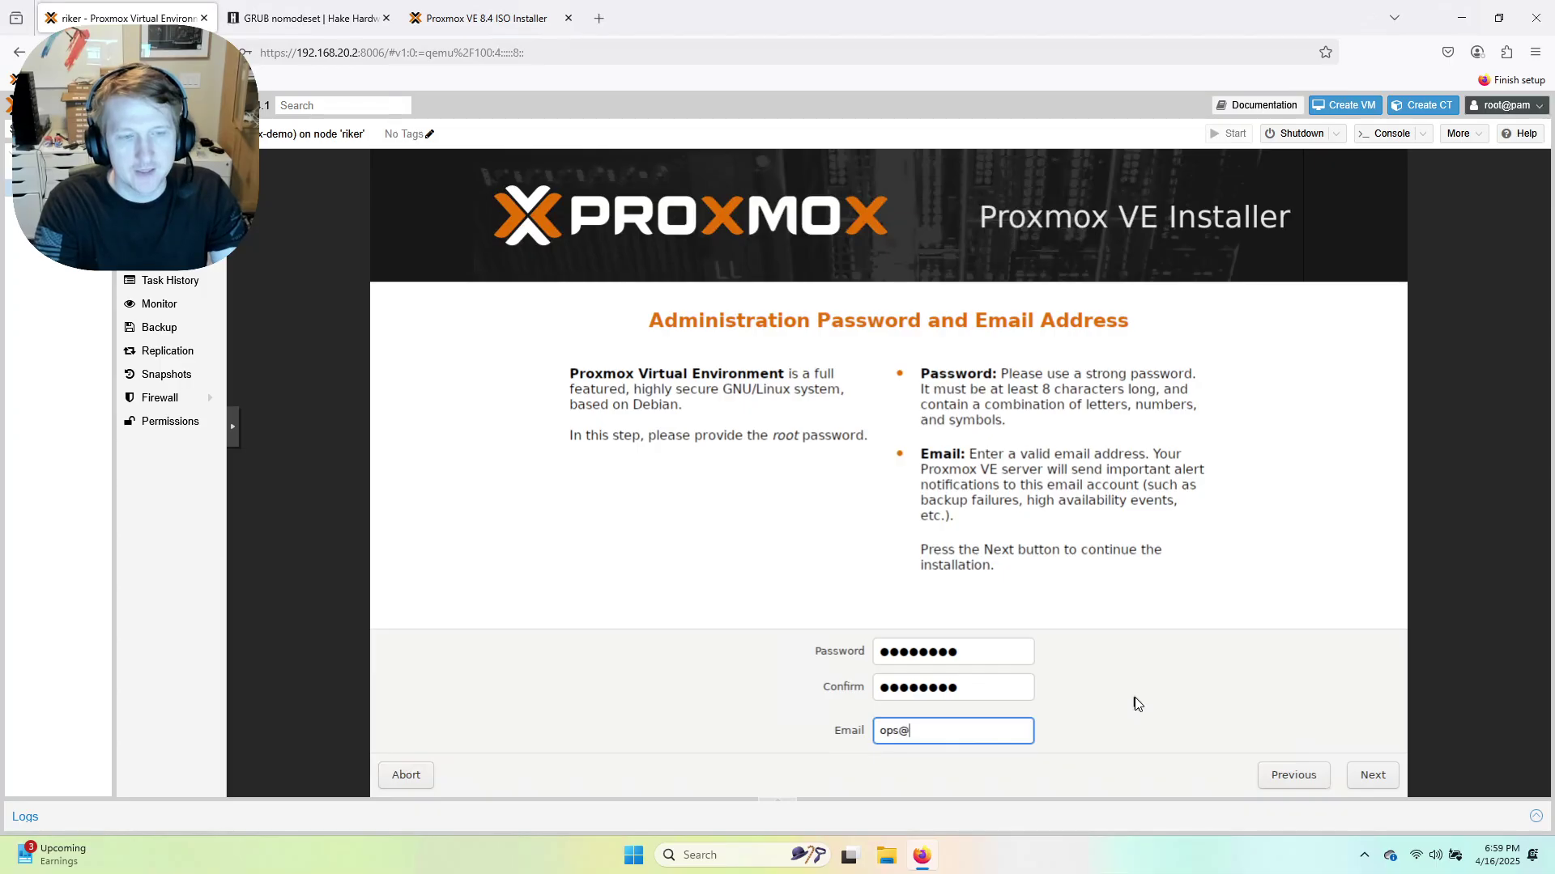
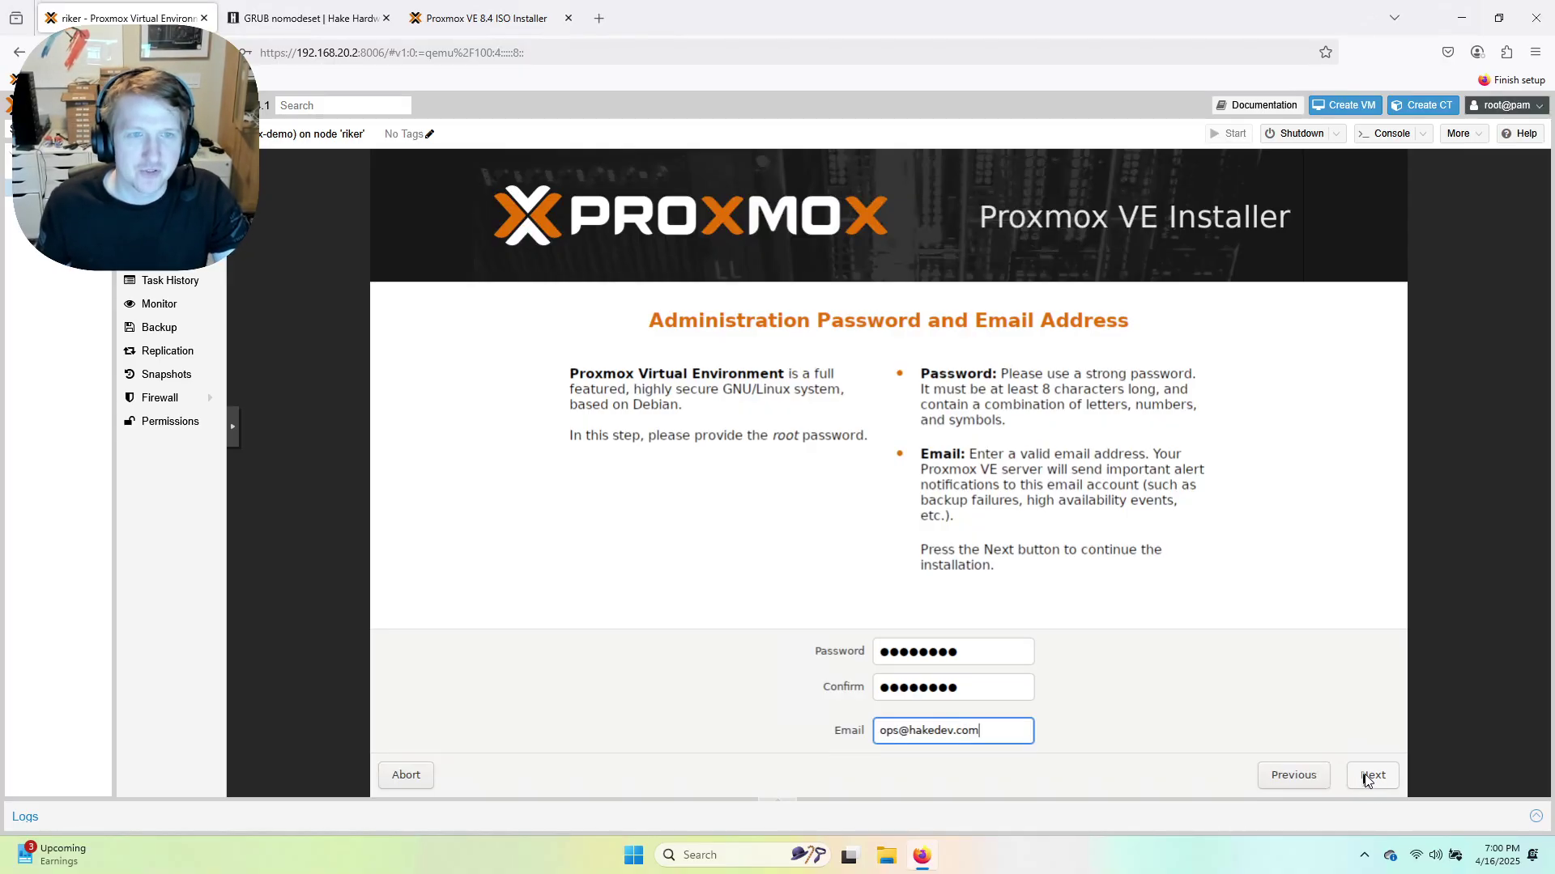
{"action": "left_click", "coordinate": [1371, 777]}
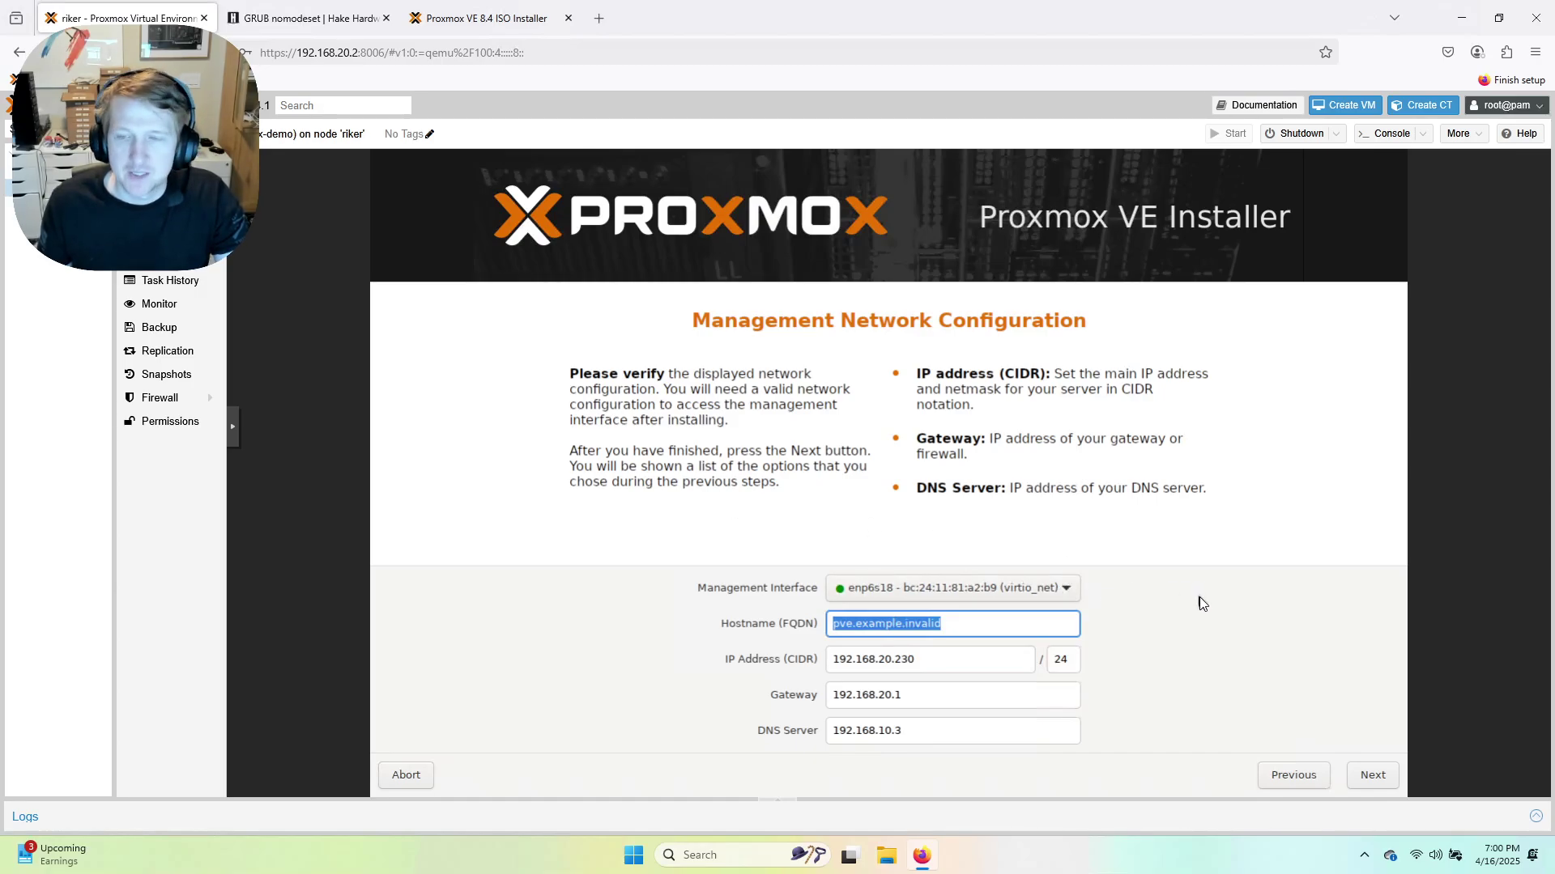
Keep the only network interface and erase the default pve.example.invalid hostname.
{"action": "left_click", "coordinate": [940, 592]}
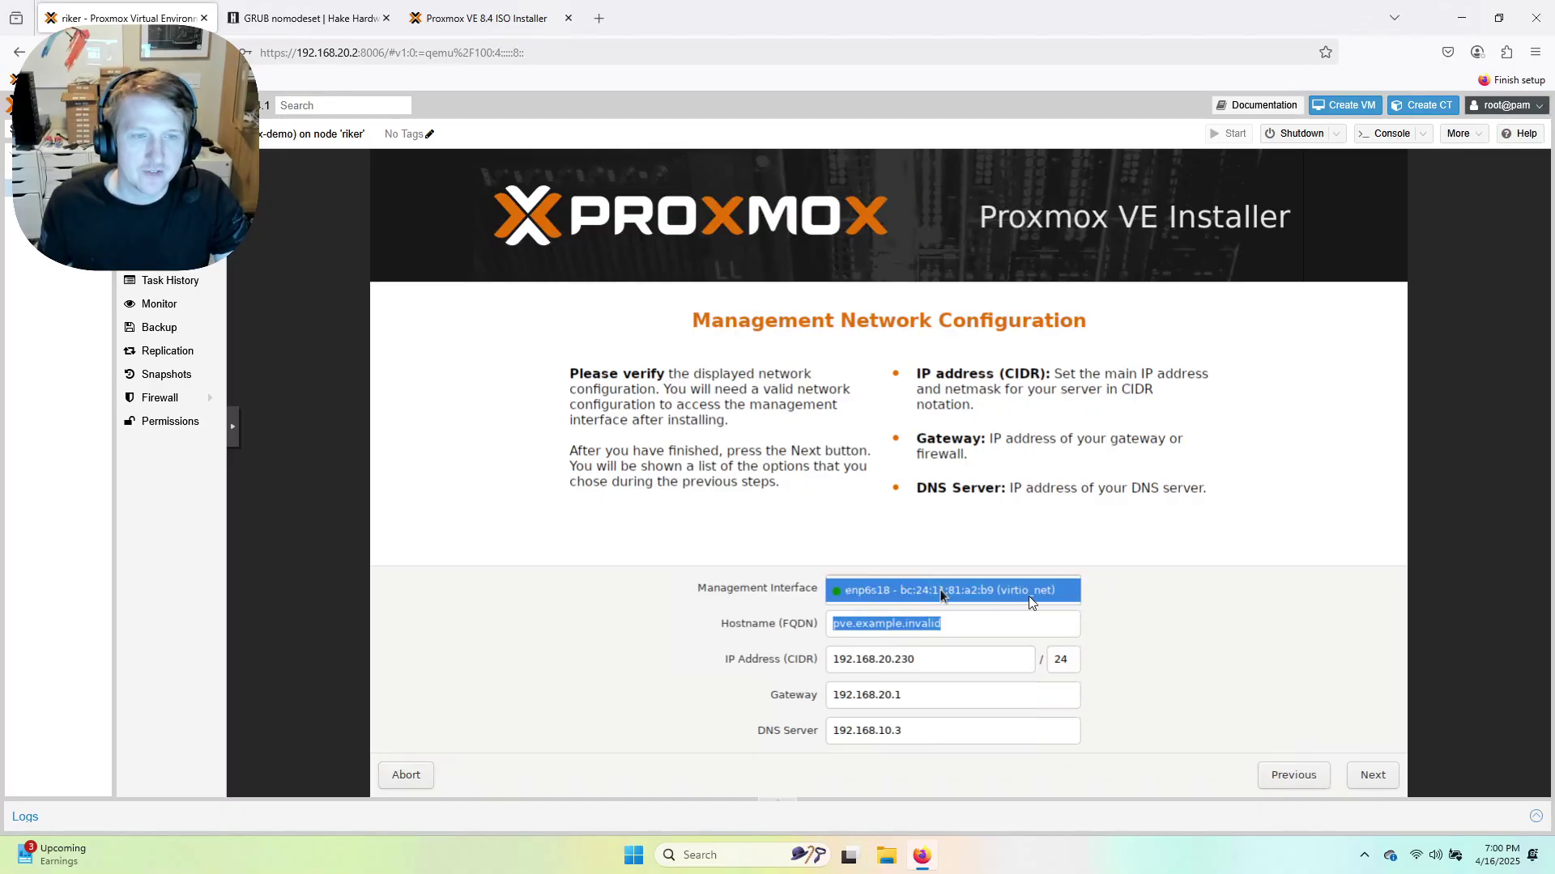
{"action": "left_click", "coordinate": [1049, 596]}
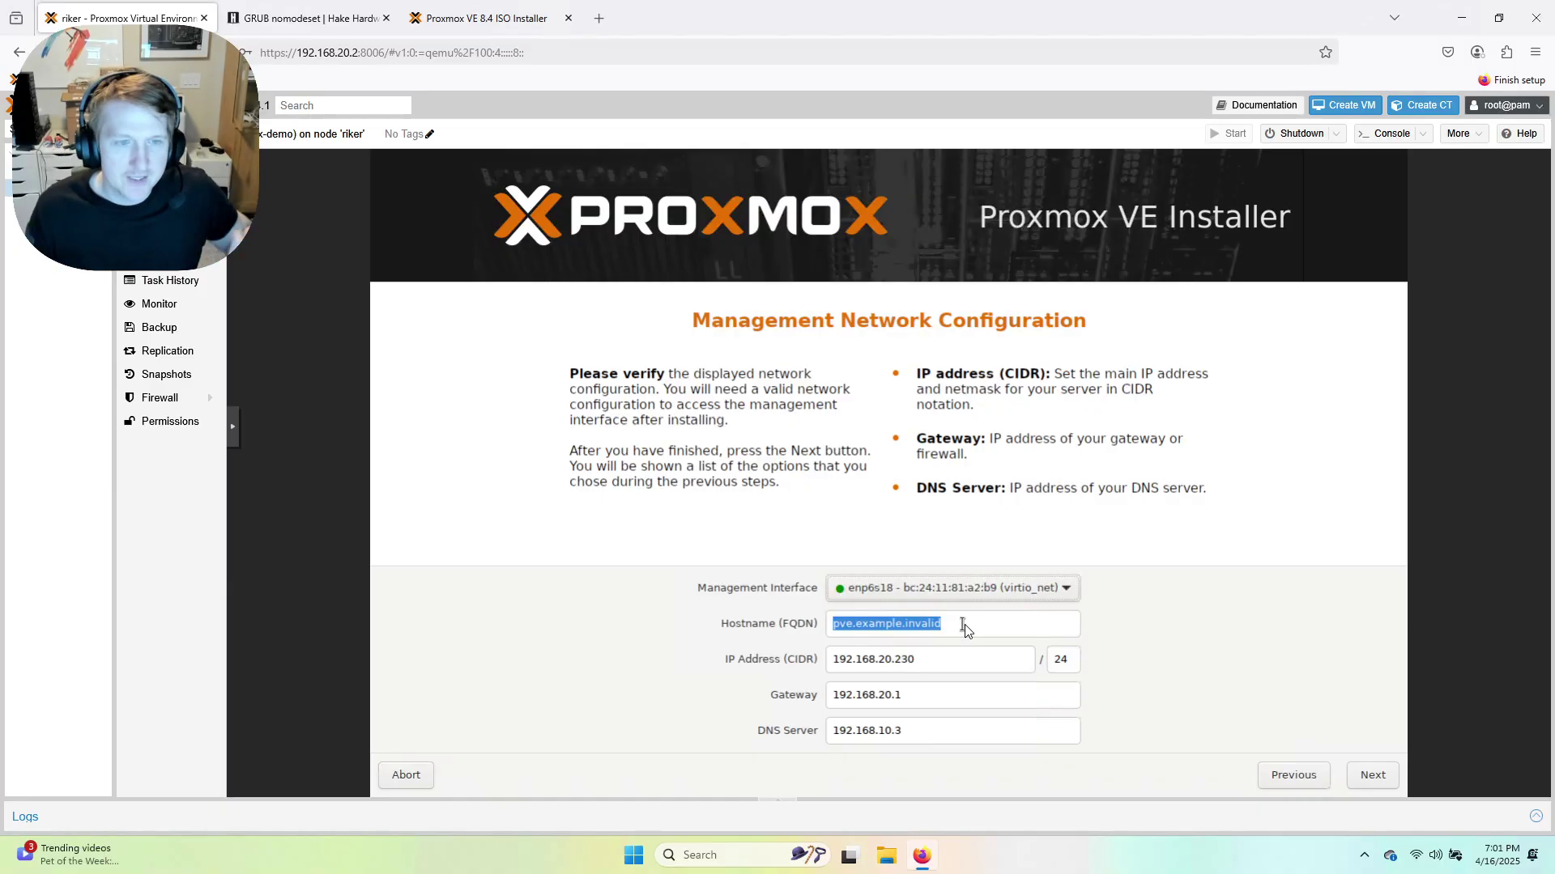
{"action": "left_click", "coordinate": [964, 629]}
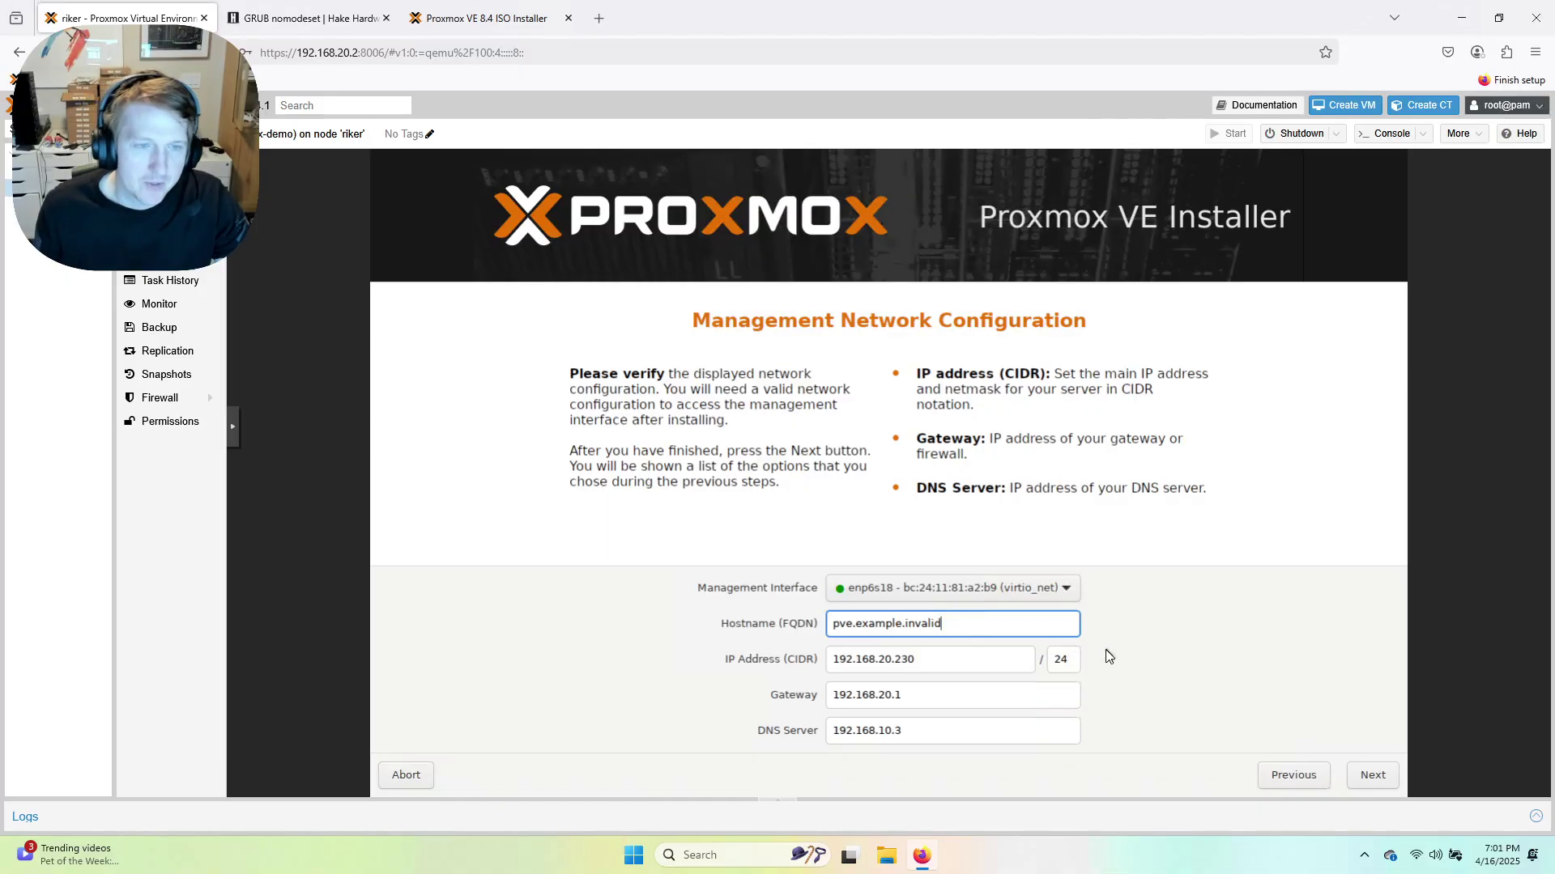
{"action": "key", "text": "BackSpace"}
{"action": "key", "text": "BackSpace"}
{"action": "key", "text": "BackSpace"}
{"action": "key", "text": "BackSpace"}
{"action": "key", "text": "BackSpace"}
{"action": "key", "text": "BackSpace"}
{"action": "key", "text": "BackSpace"}
{"action": "key", "text": "BackSpace"}
{"action": "key", "text": "BackSpace"}
{"action": "key", "text": "BackSpace"}
{"action": "key", "text": "BackSpace"}
{"action": "key", "text": "BackSpace"}
{"action": "key", "text": "BackSpace"}
{"action": "key", "text": "BackSpace"}
{"action": "key", "text": "BackSpace"}
{"action": "key", "text": "BackSpace"}
{"action": "key", "text": "BackSpace"}
{"action": "key", "text": "BackSpace"}
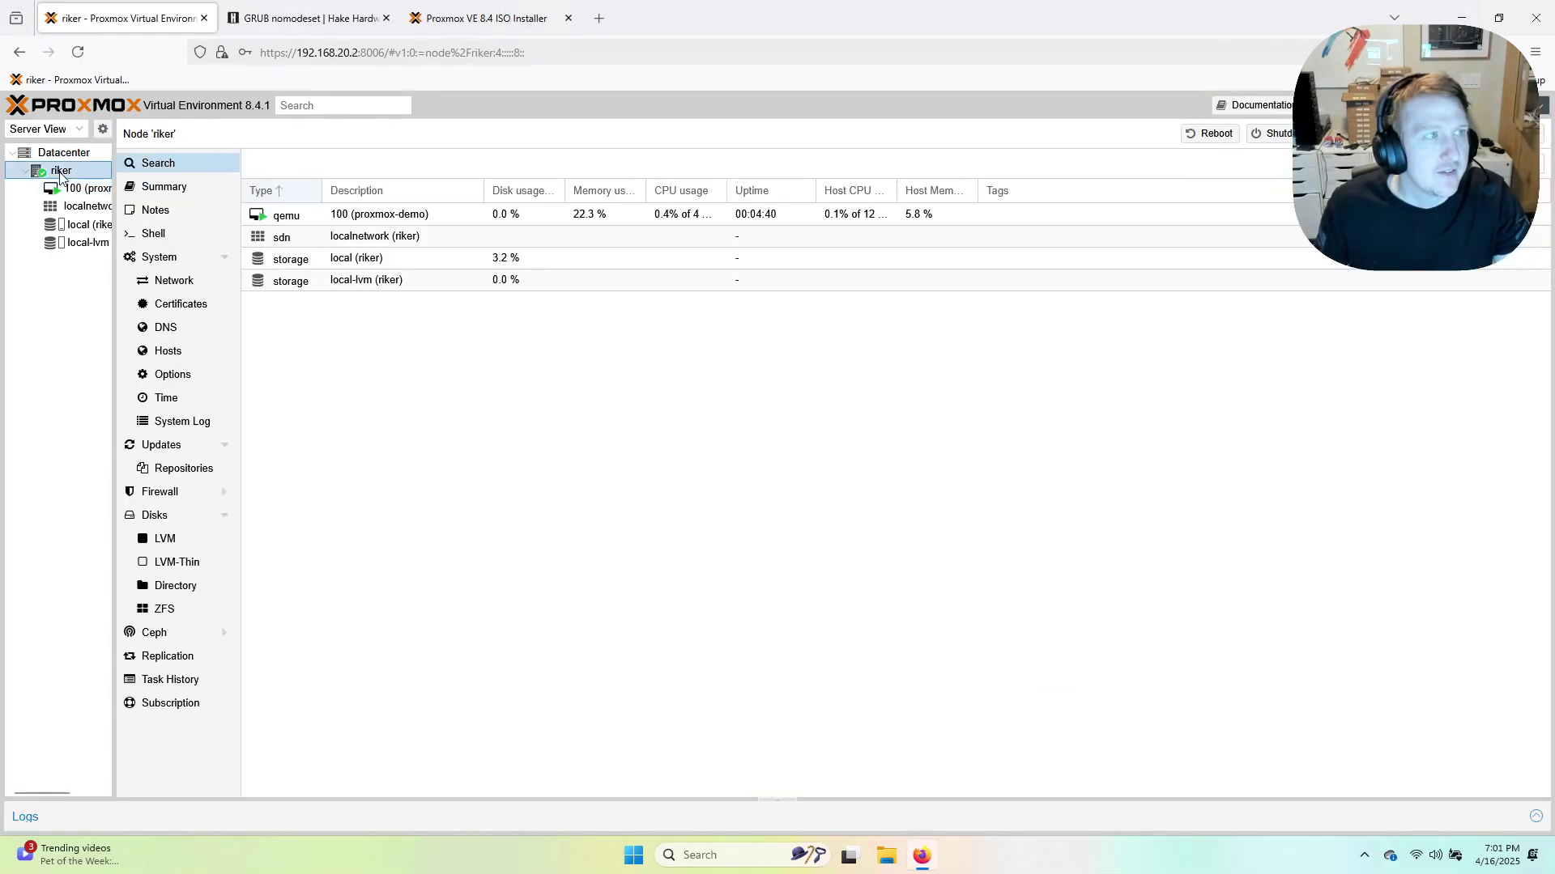
{"action": "left_click", "coordinate": [61, 171]}
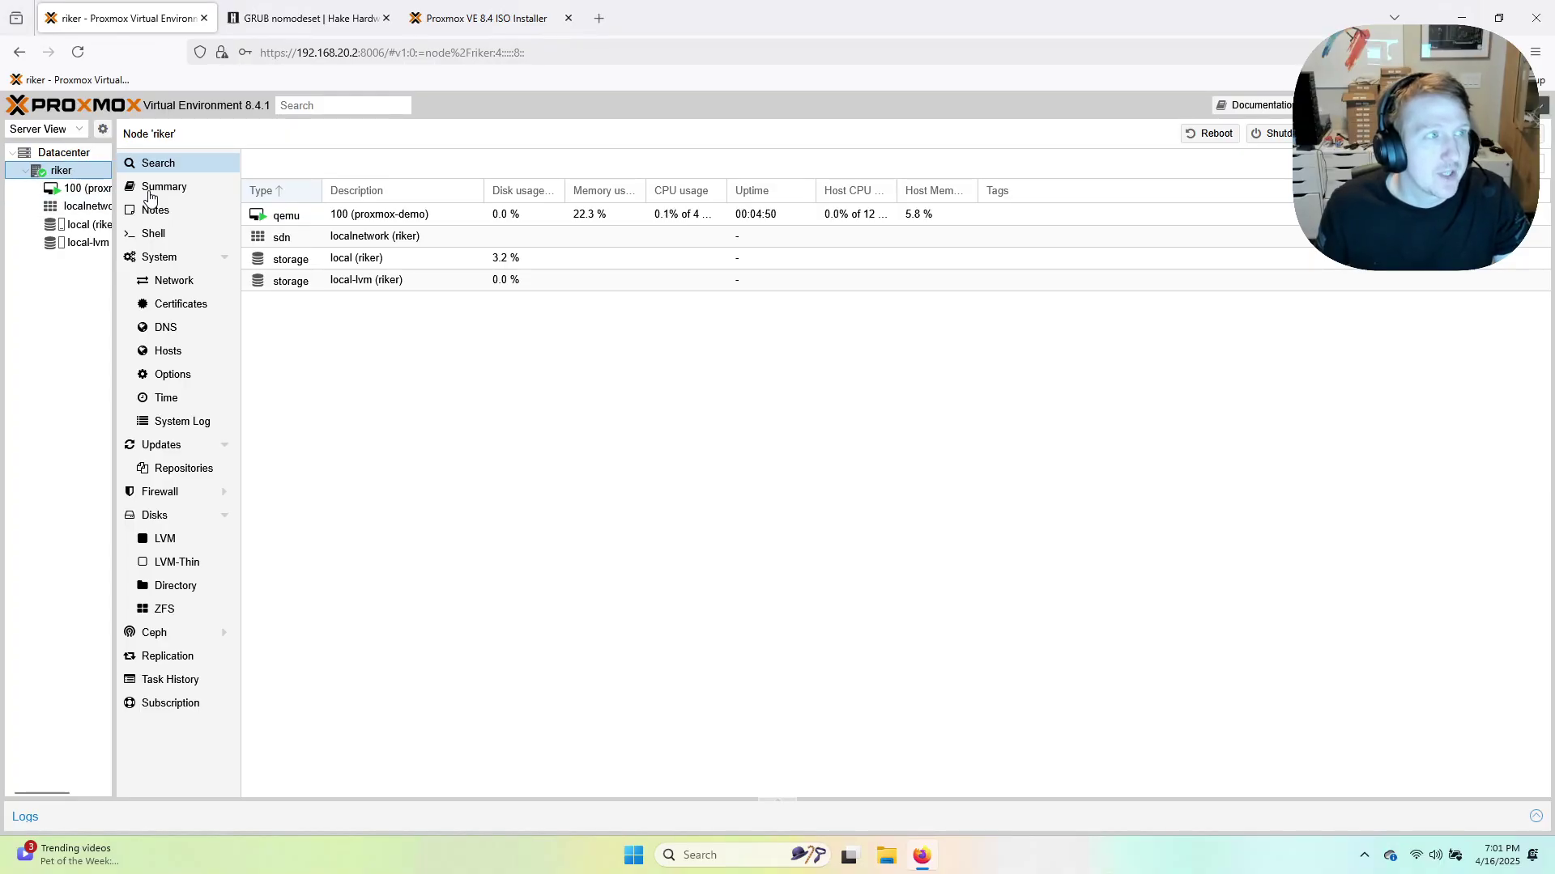
{"action": "left_click", "coordinate": [85, 187]}
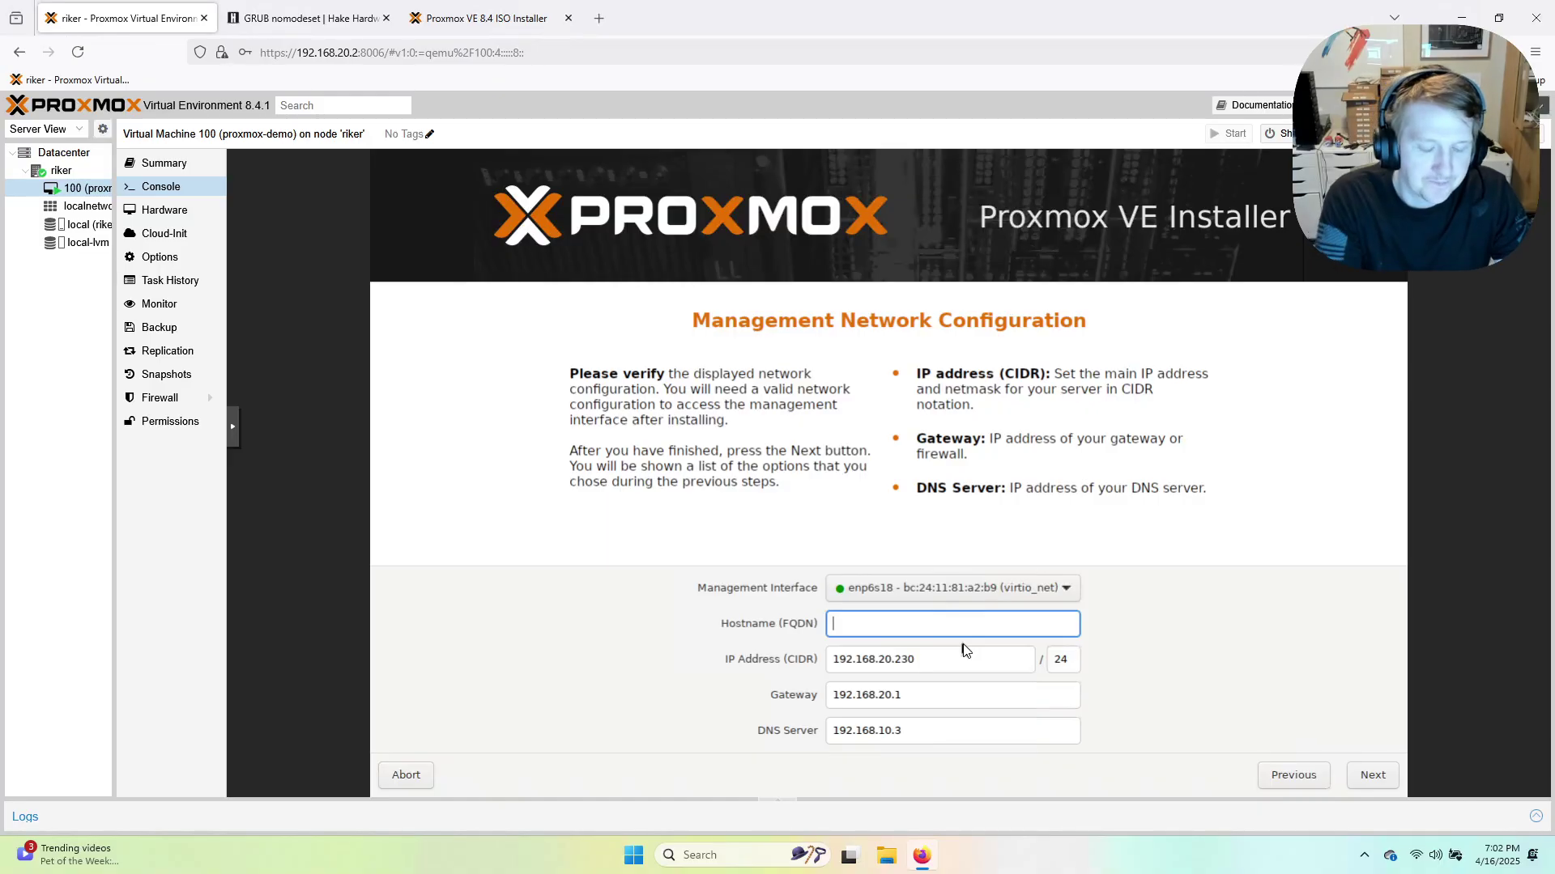
Enter demo.pve1 as the installer's hostname.
{"action": "type", "text": "p"}
{"action": "key", "text": "BackSpace"}
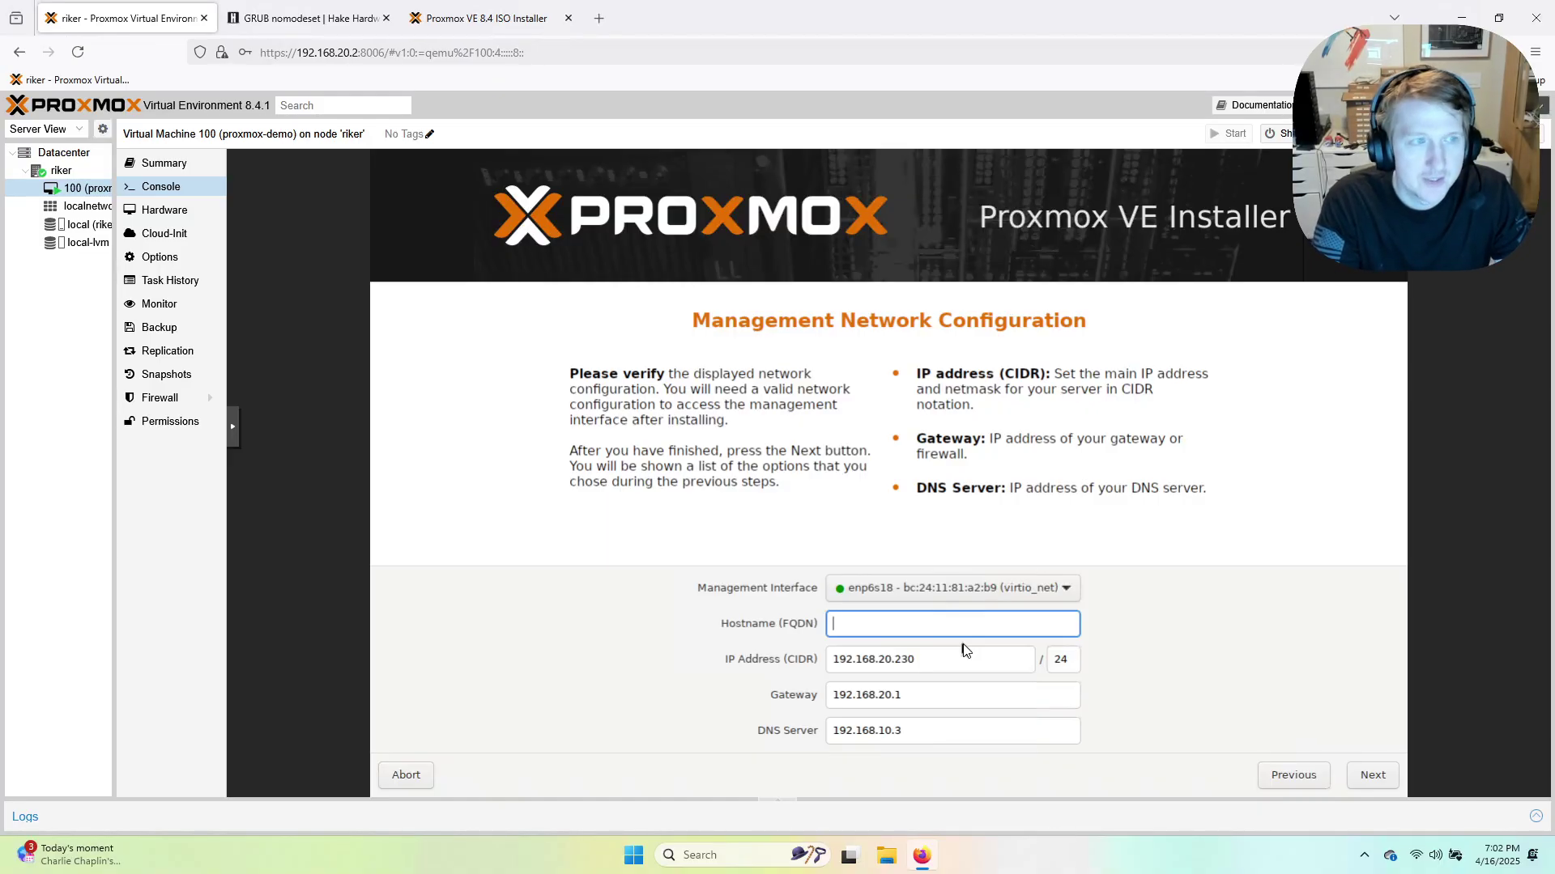
{"action": "type", "text": "demo.pve1"}
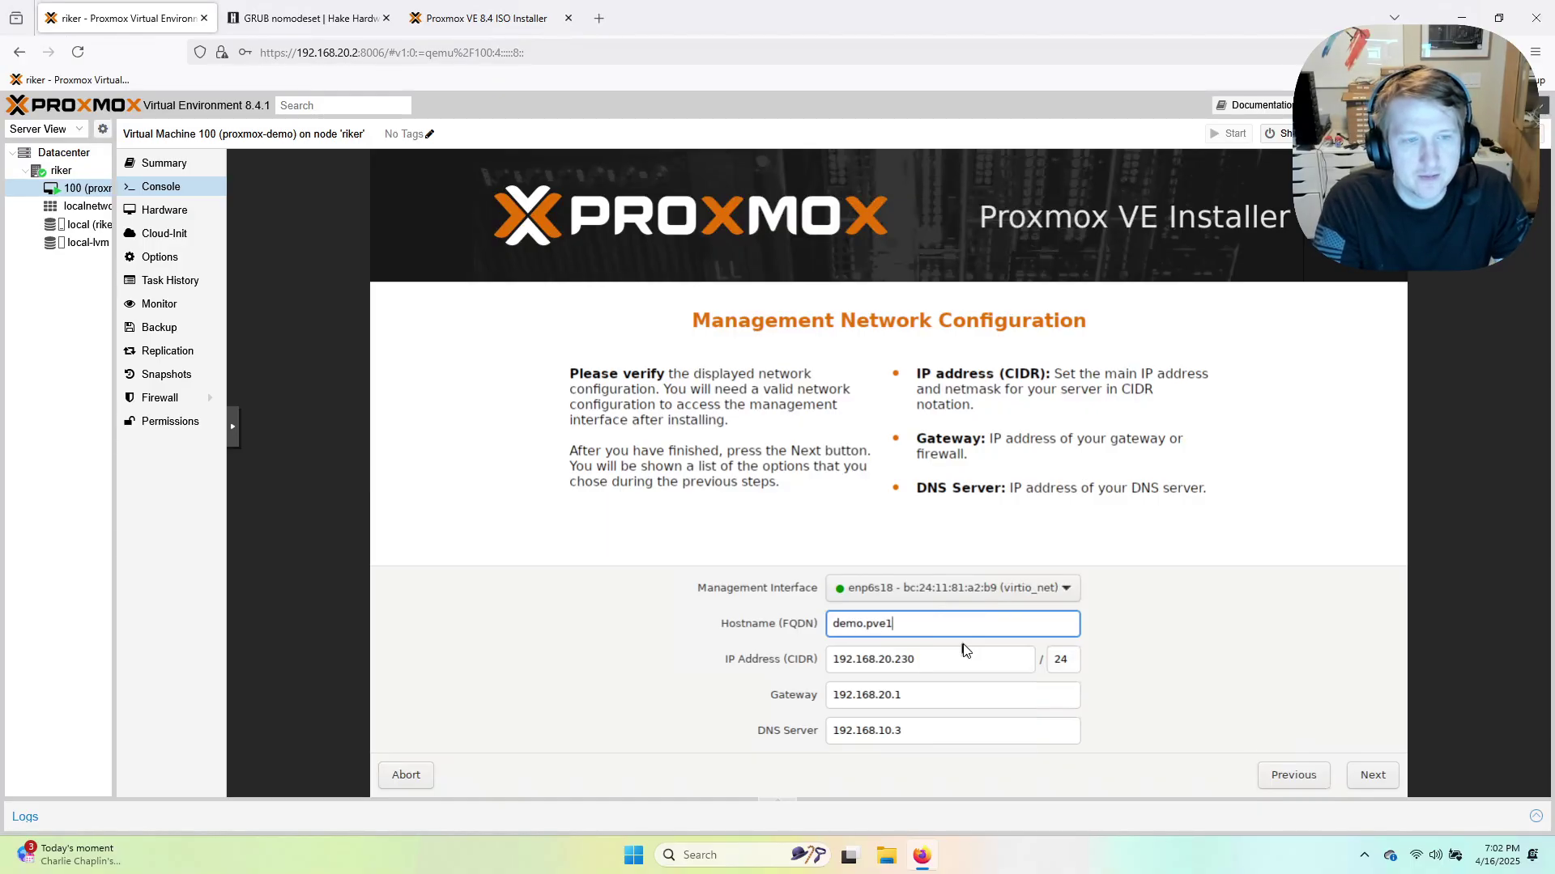
{"action": "key", "text": "Tab"}
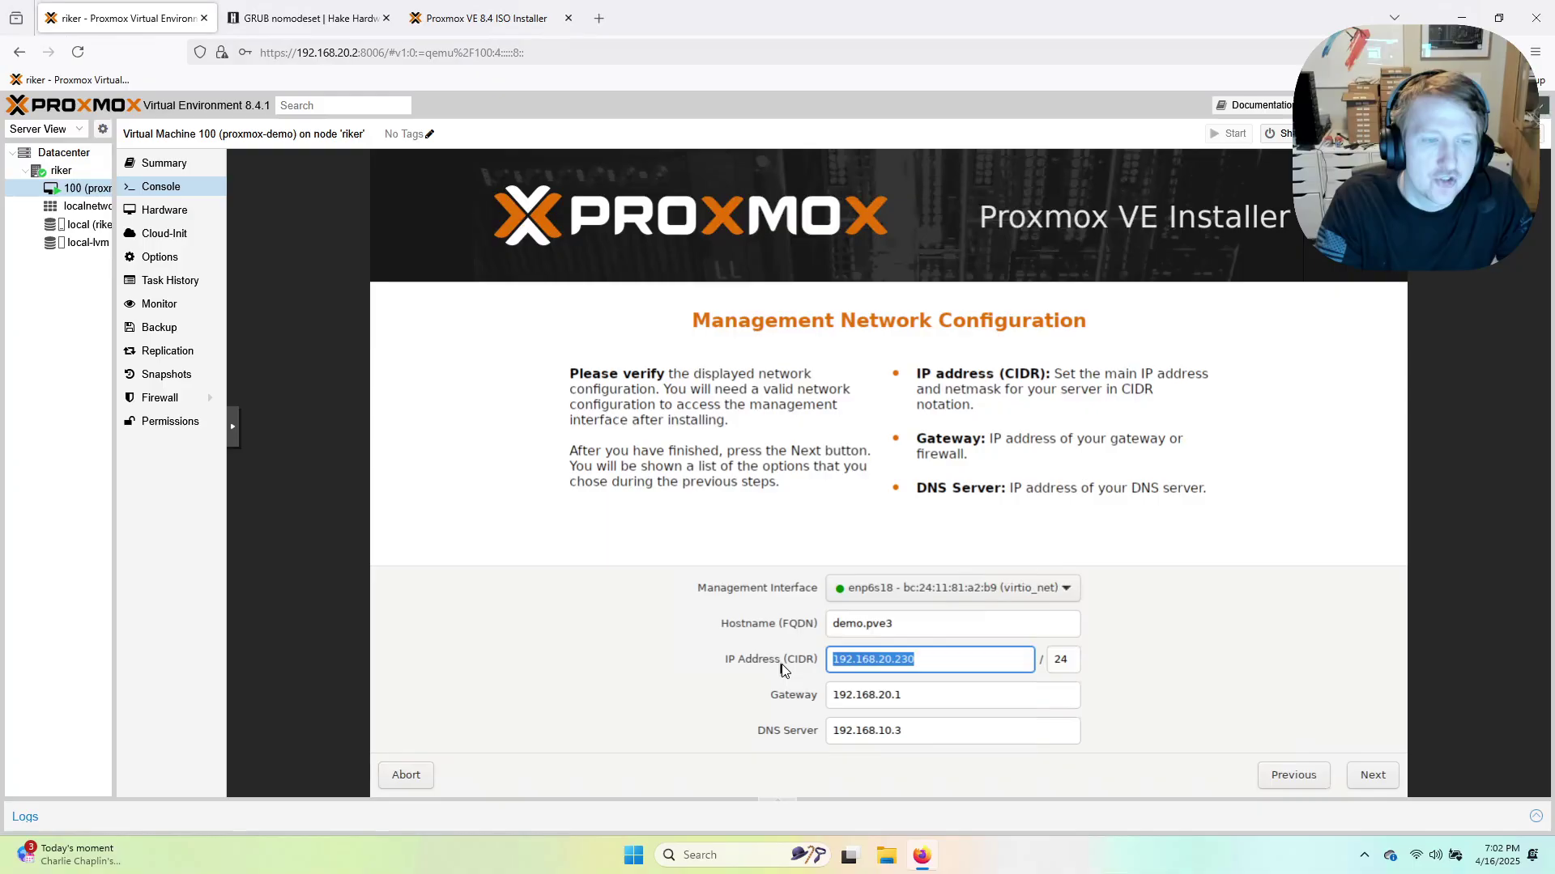
Set the gateway and the DNS server to 192.168.20.1.
{"action": "left_click", "coordinate": [931, 661]}
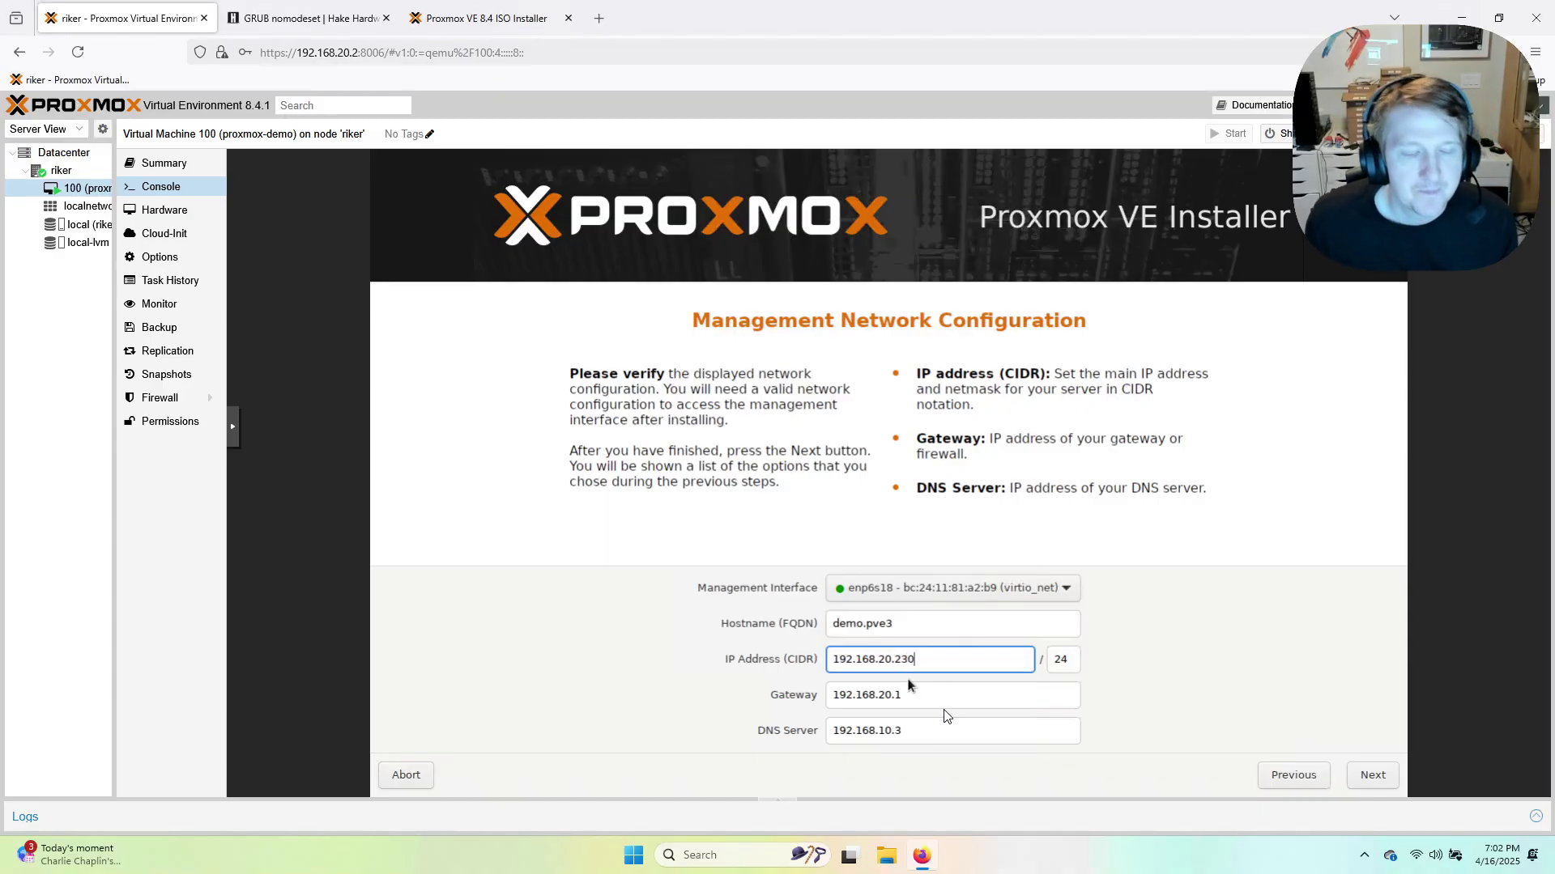
{"action": "double_click", "coordinate": [900, 659]}
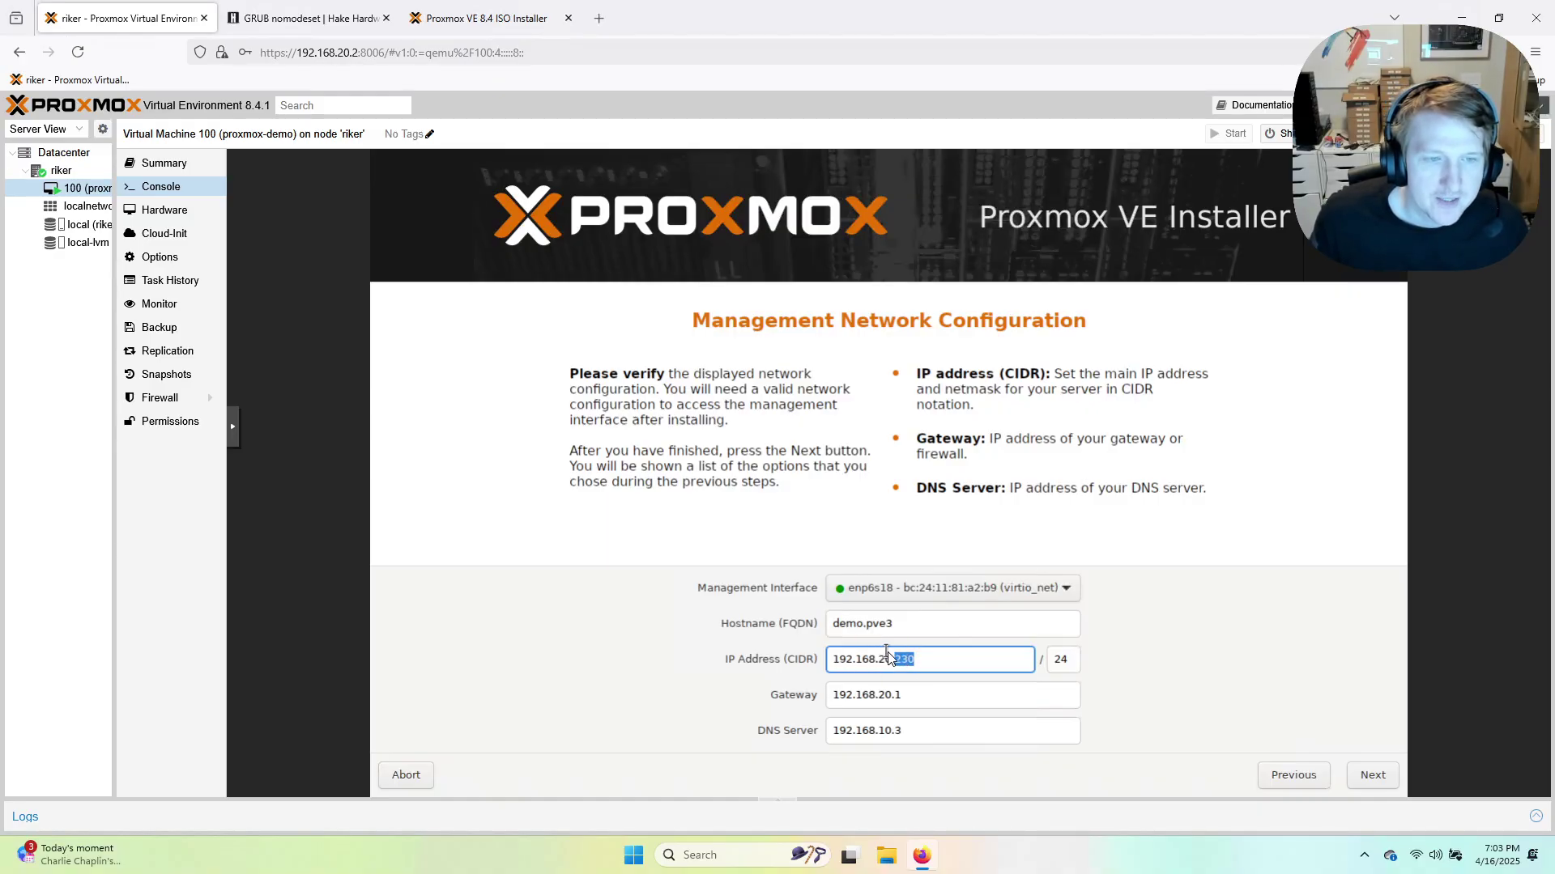
{"action": "double_click", "coordinate": [900, 696]}
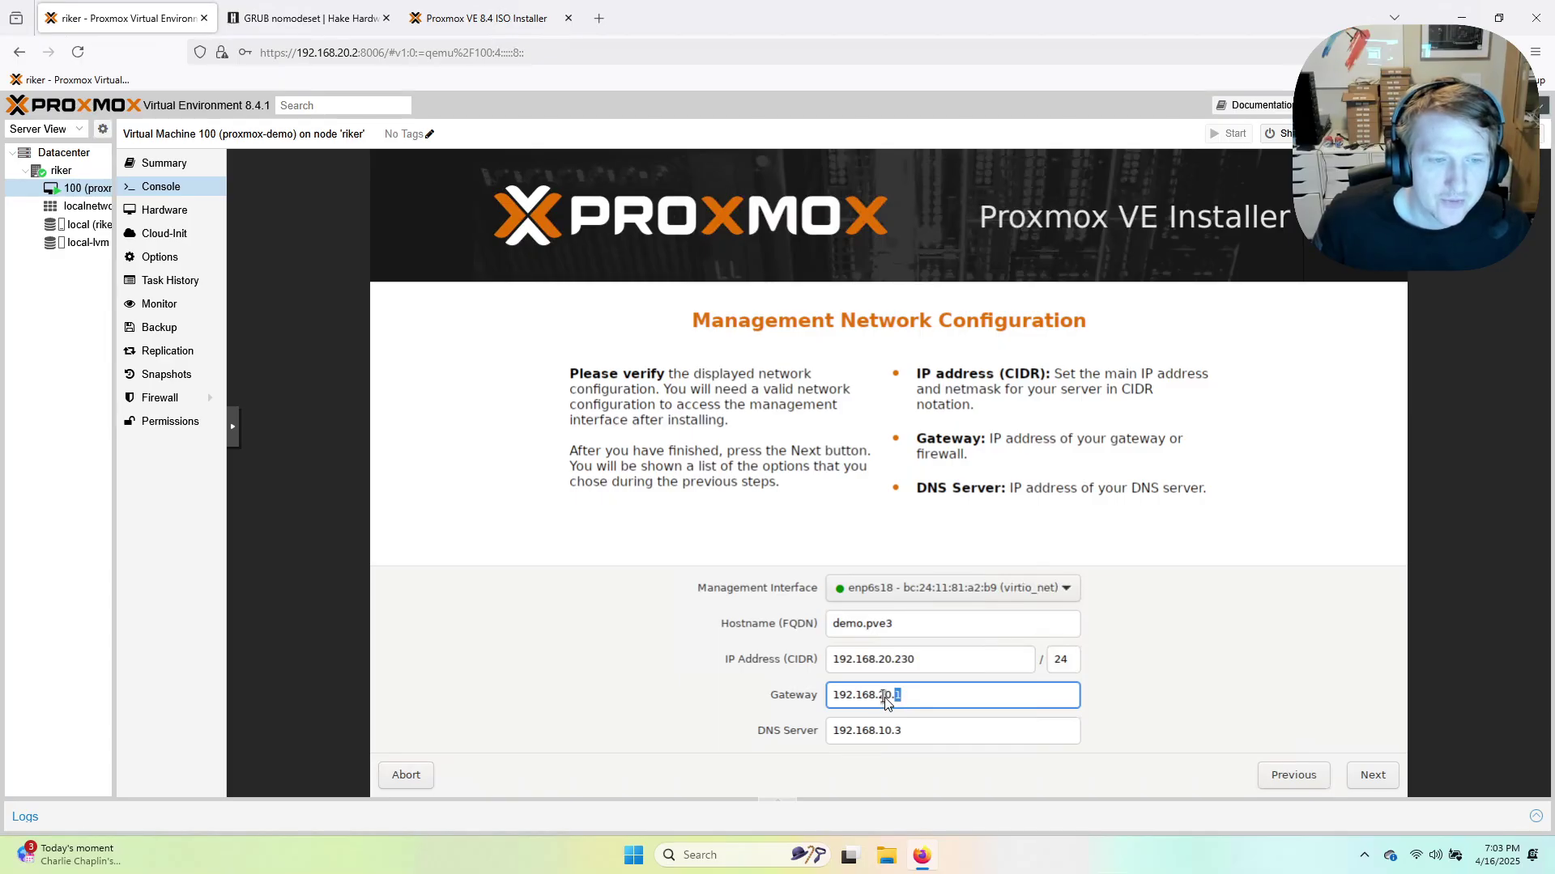
{"action": "double_click", "coordinate": [885, 697]}
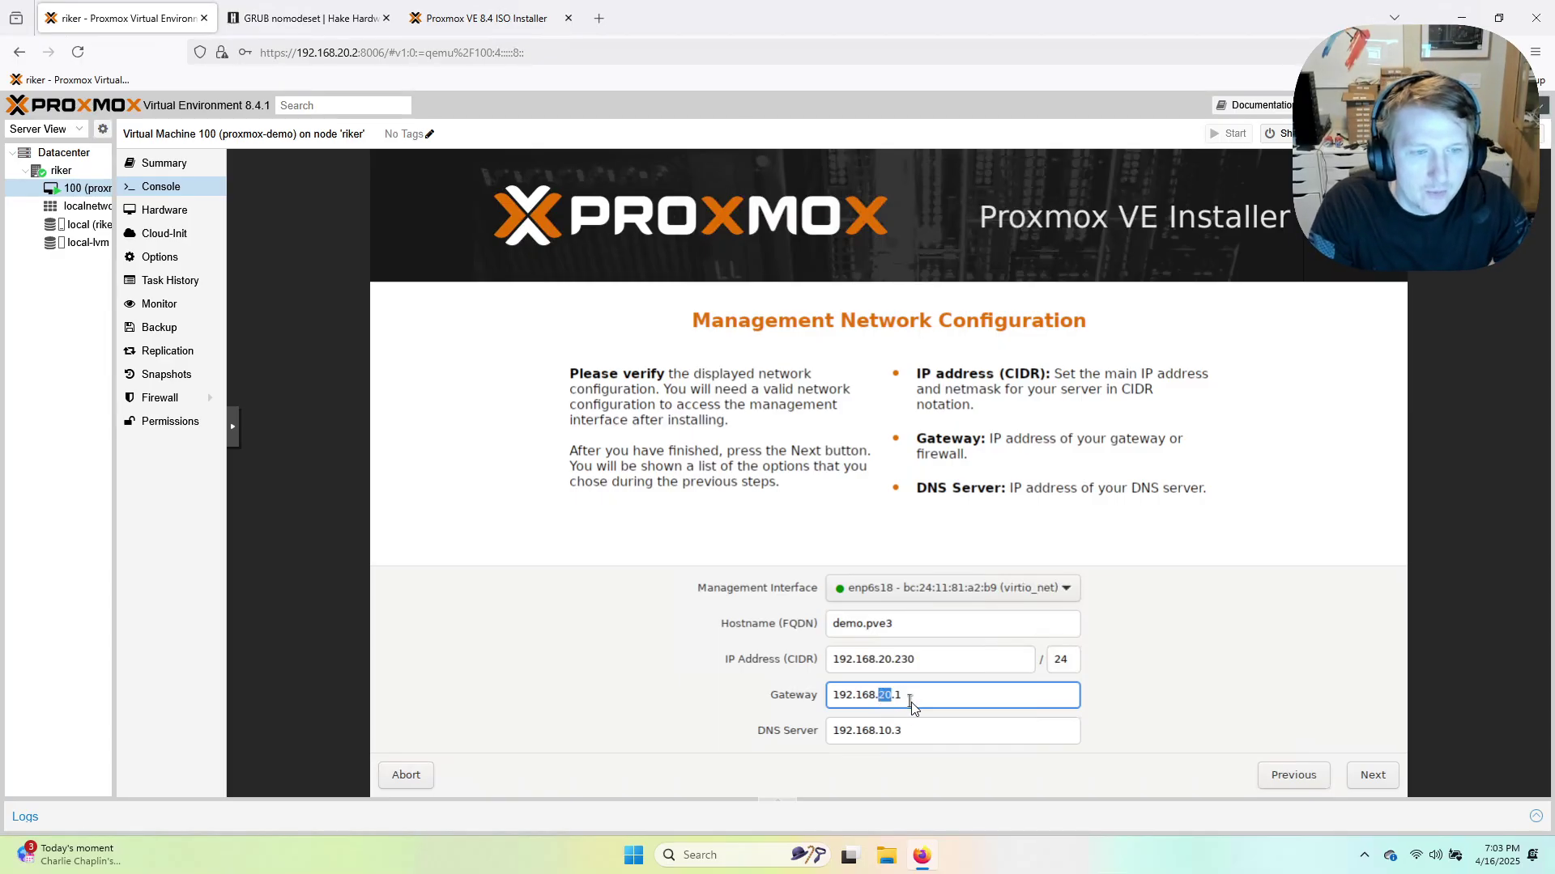
{"action": "type", "text": "0"}
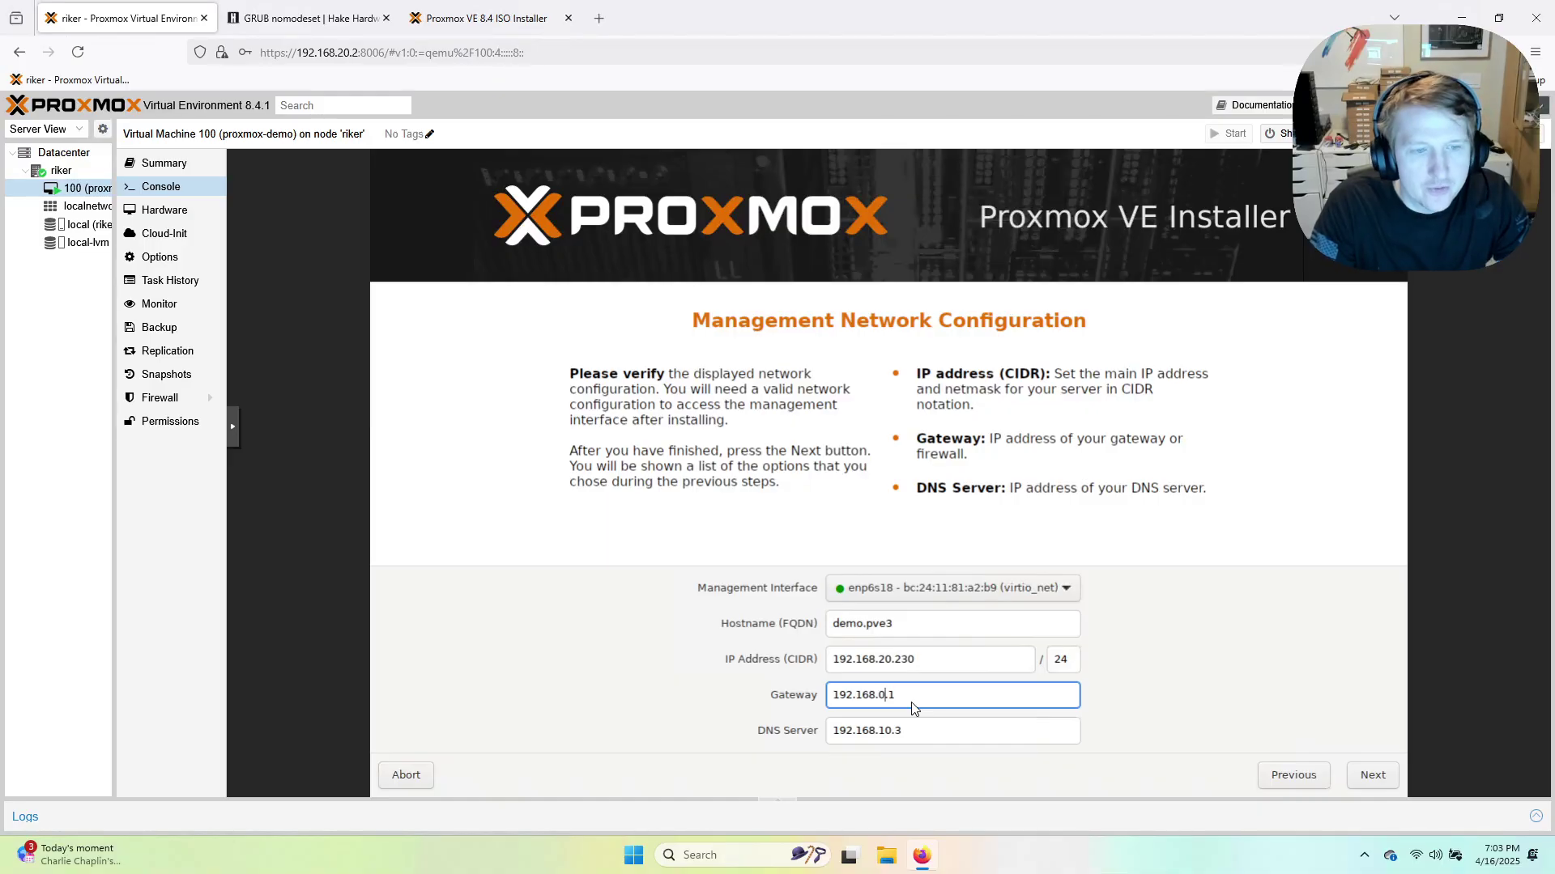
{"action": "key", "text": "BackSpace"}
{"action": "type", "text": "20"}
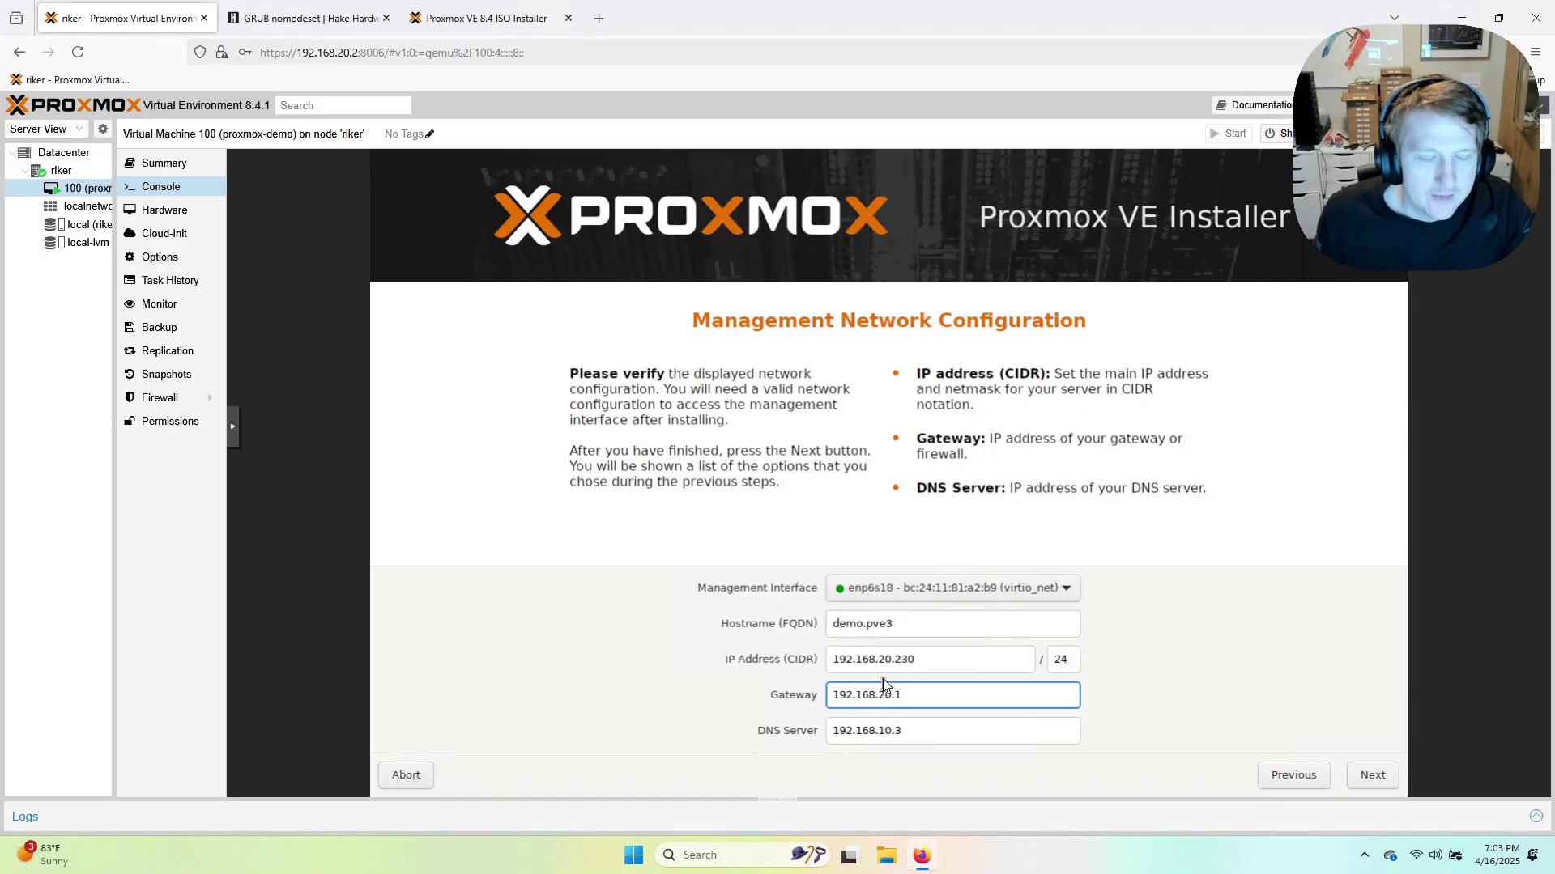
{"action": "left_click", "coordinate": [917, 698]}
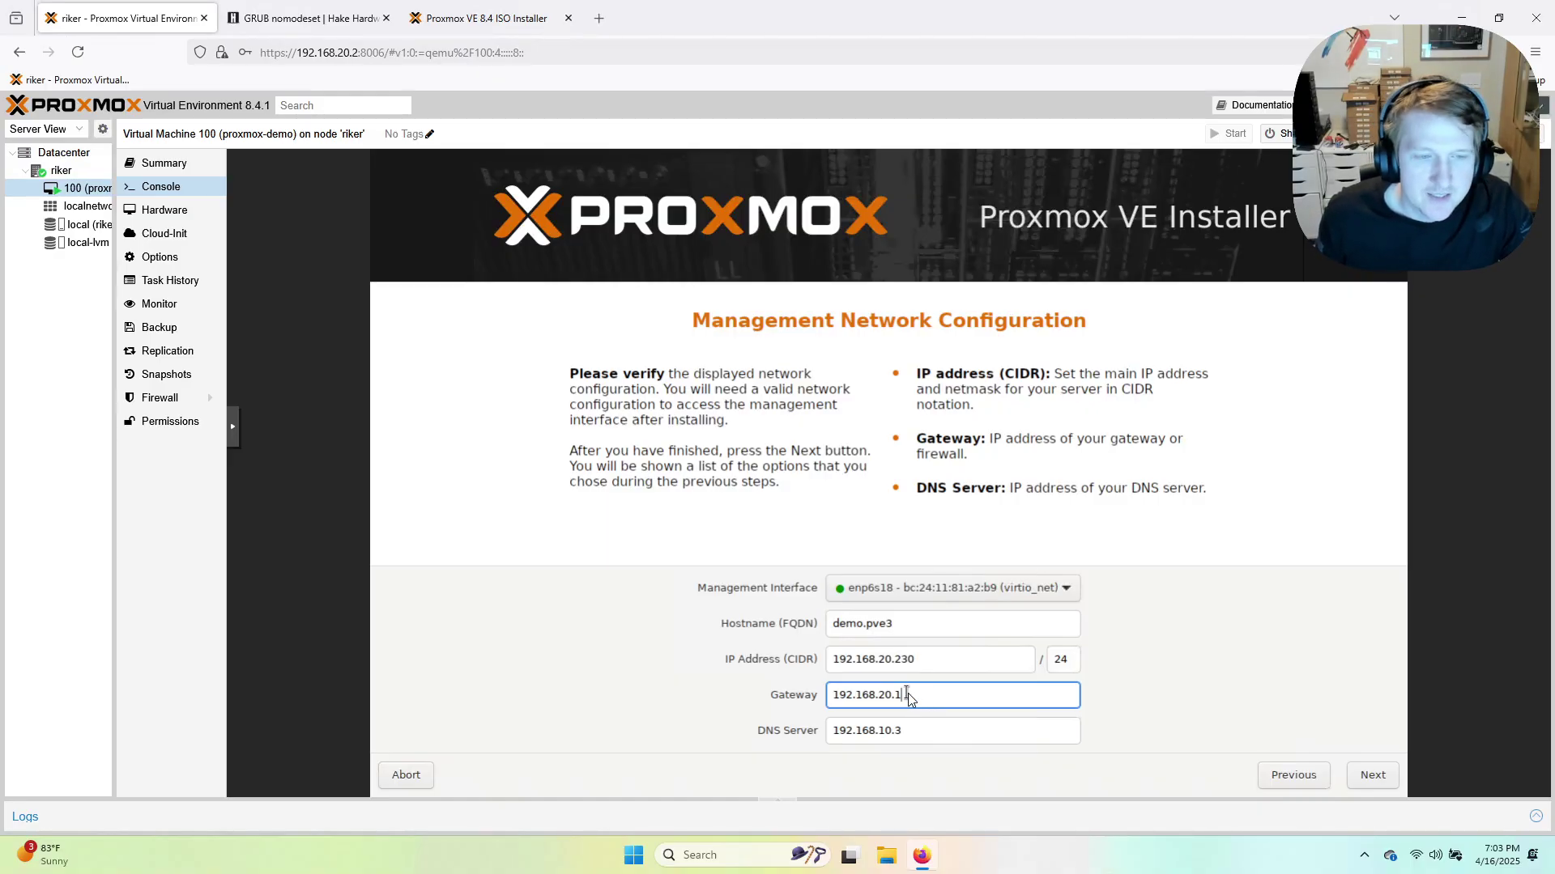
{"action": "left_click", "coordinate": [907, 729]}
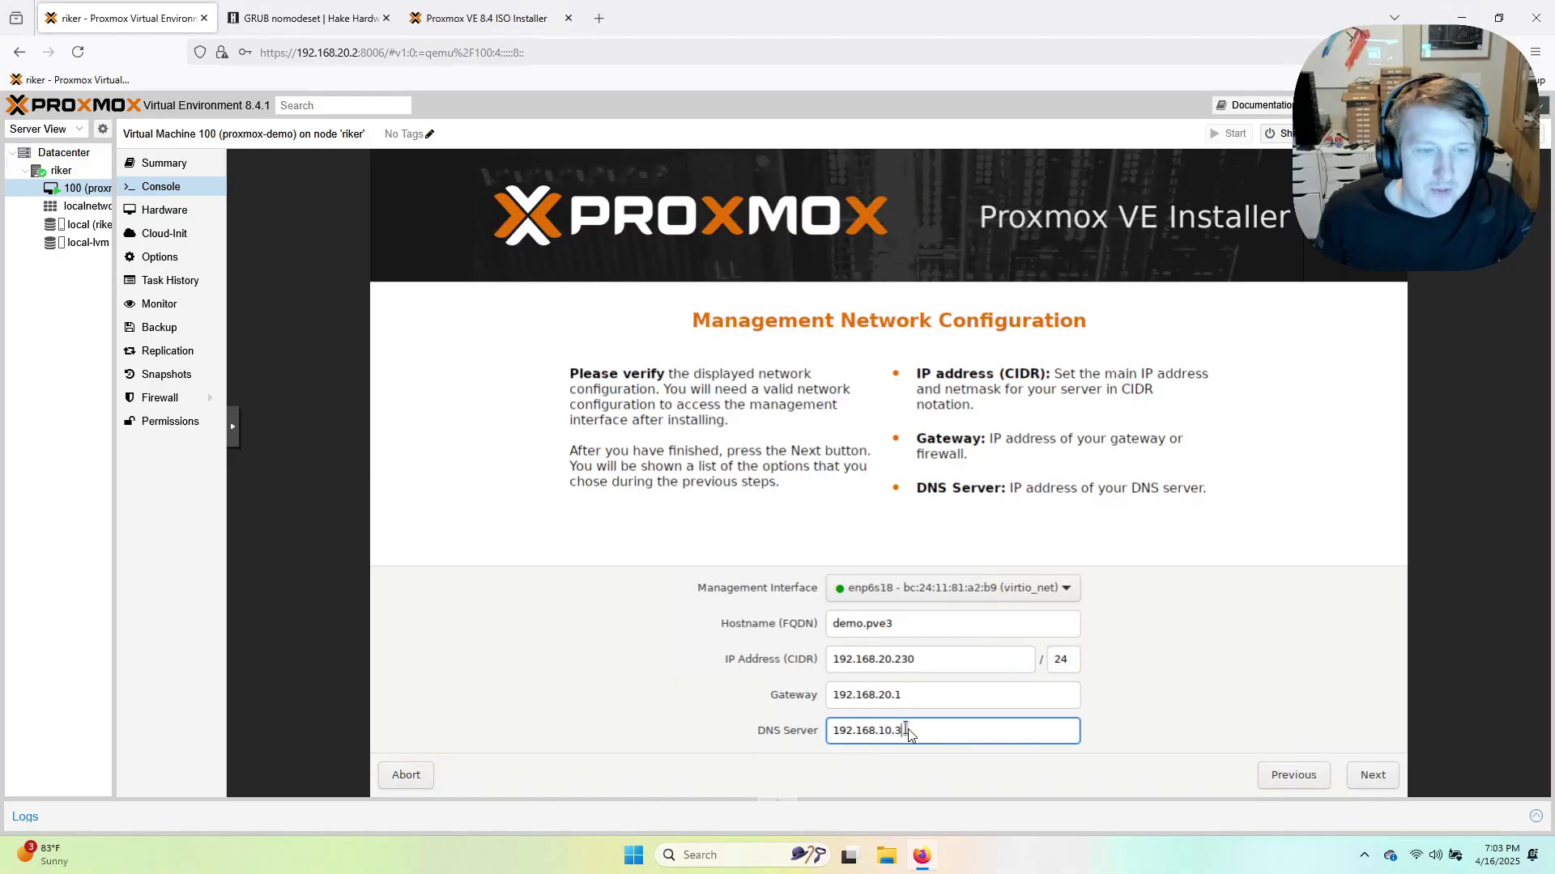
{"action": "key", "text": "BackSpace"}
{"action": "key", "text": "BackSpace"}
{"action": "key", "text": "BackSpace"}
{"action": "key", "text": "BackSpace"}
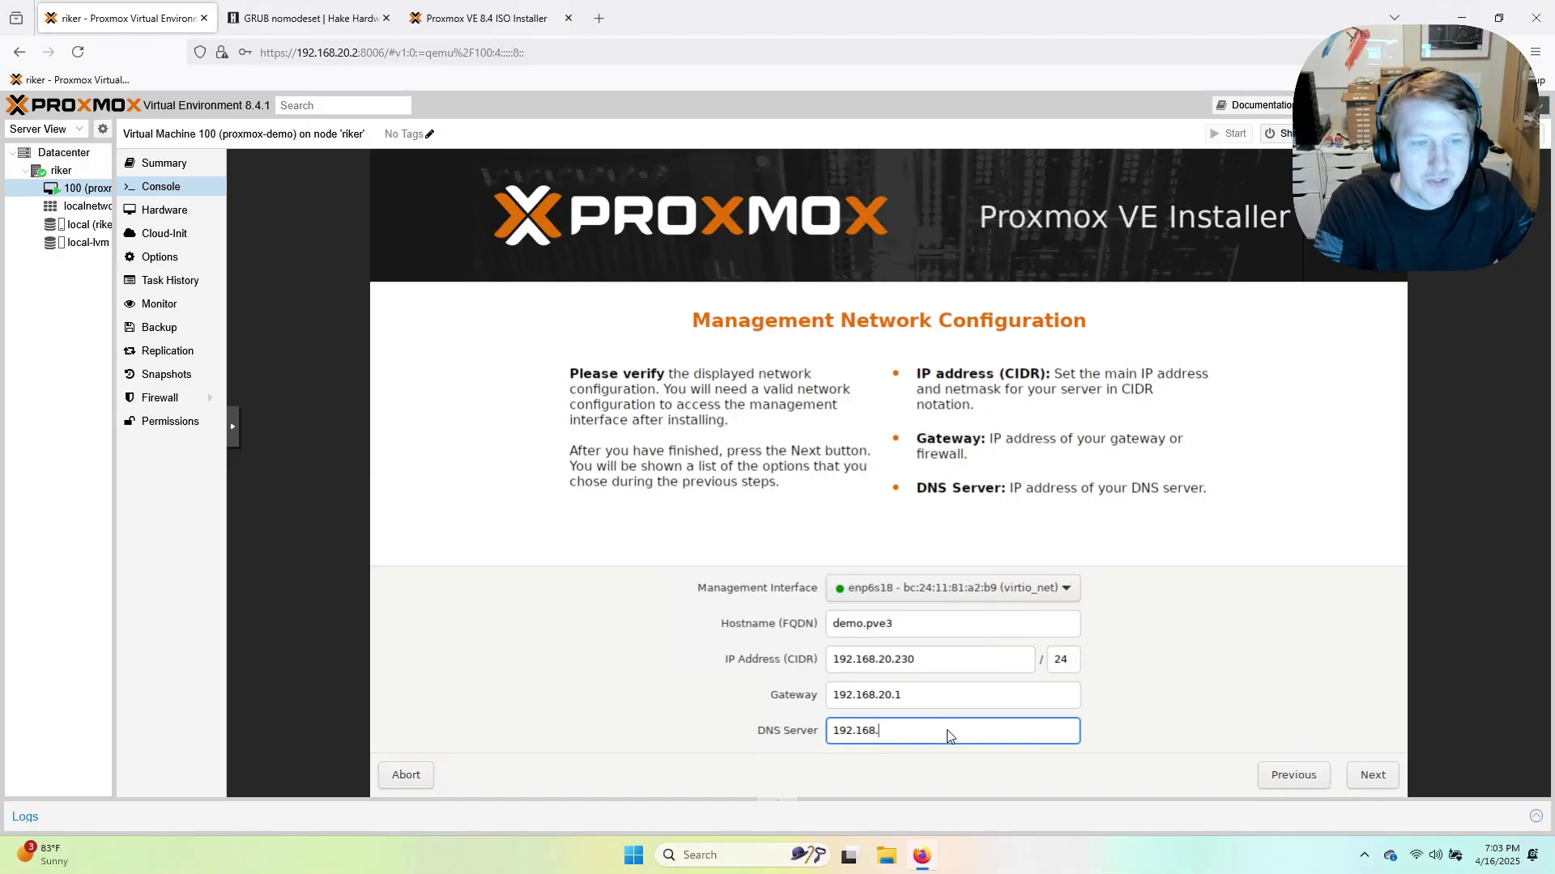
{"action": "type", "text": "20.1"}
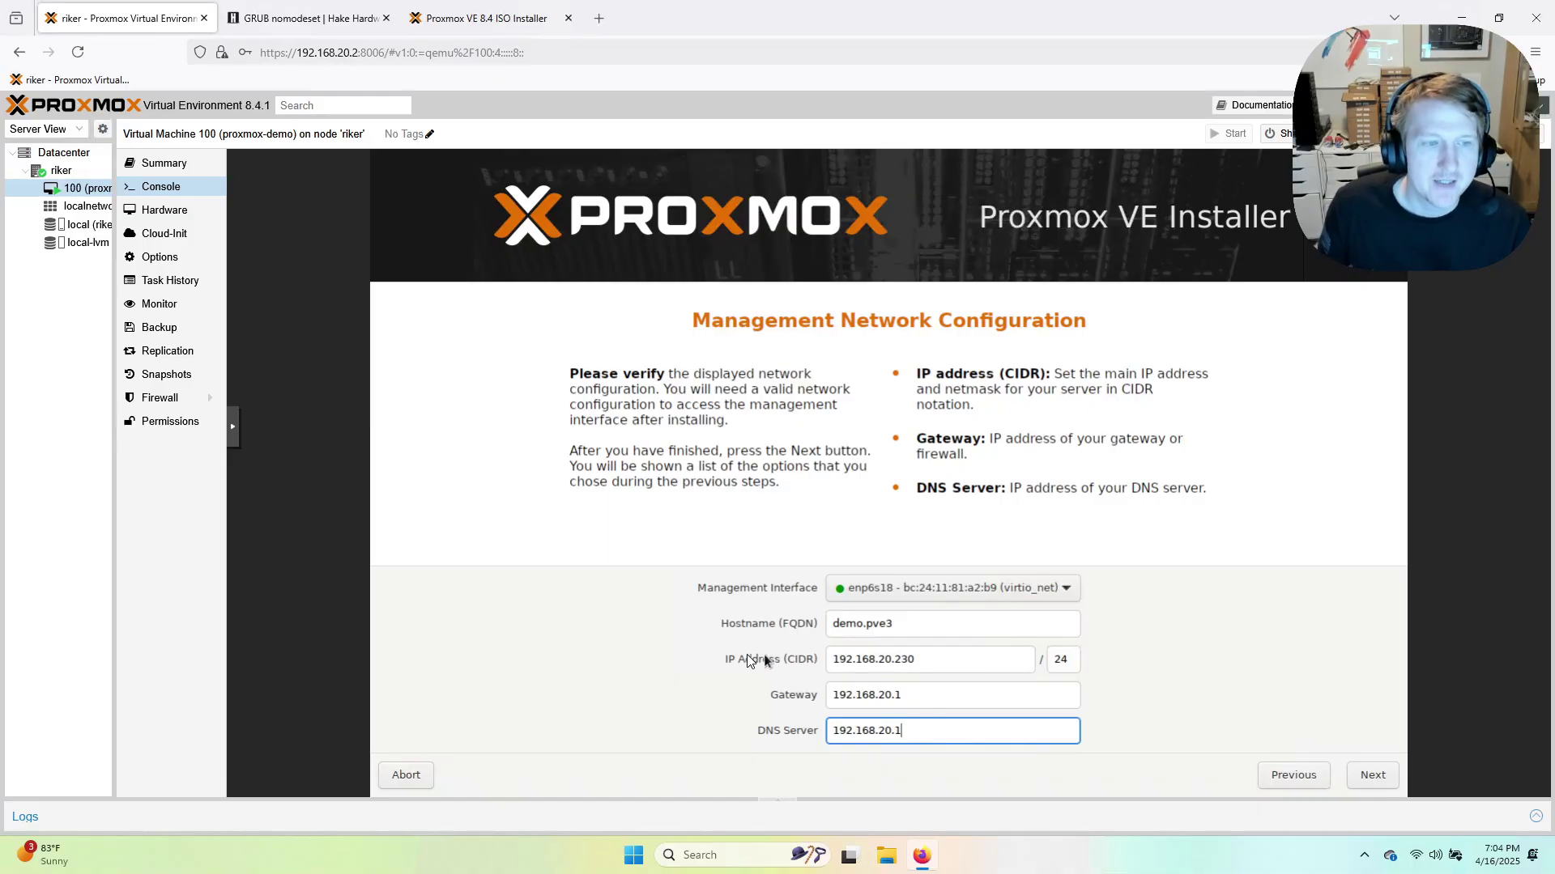
Verify IP 192.168.20.230/24 and gateway 192.168.20.1, then accept the network settings.
{"action": "left_click_drag", "start_coordinate": [935, 657], "coordinate": [825, 657]}
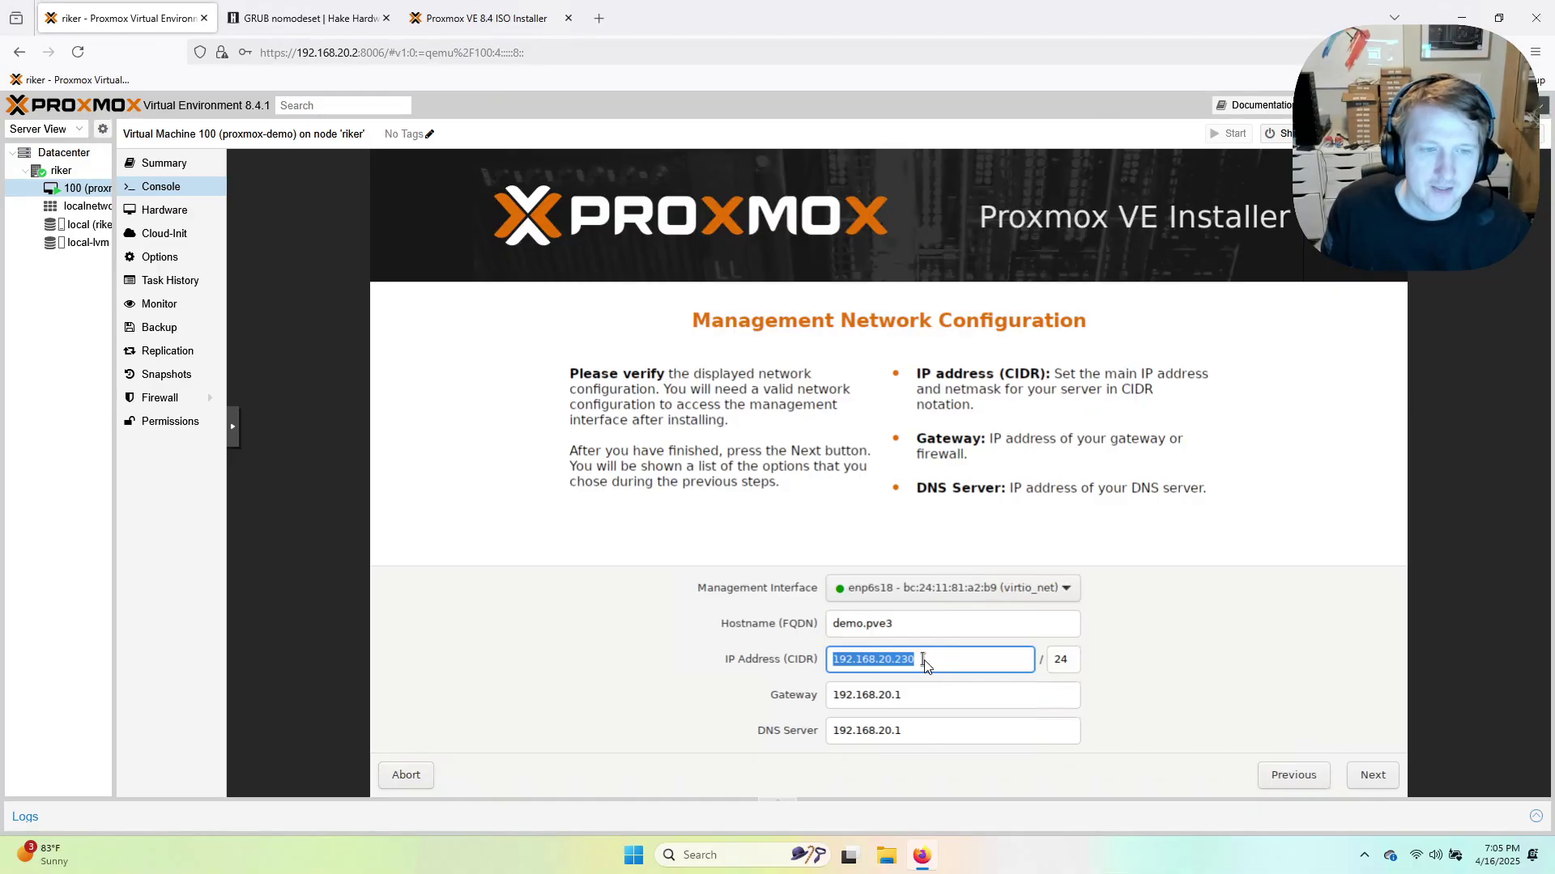
{"action": "left_click", "coordinate": [925, 659]}
{"action": "left_click_drag", "start_coordinate": [925, 659], "coordinate": [834, 658]}
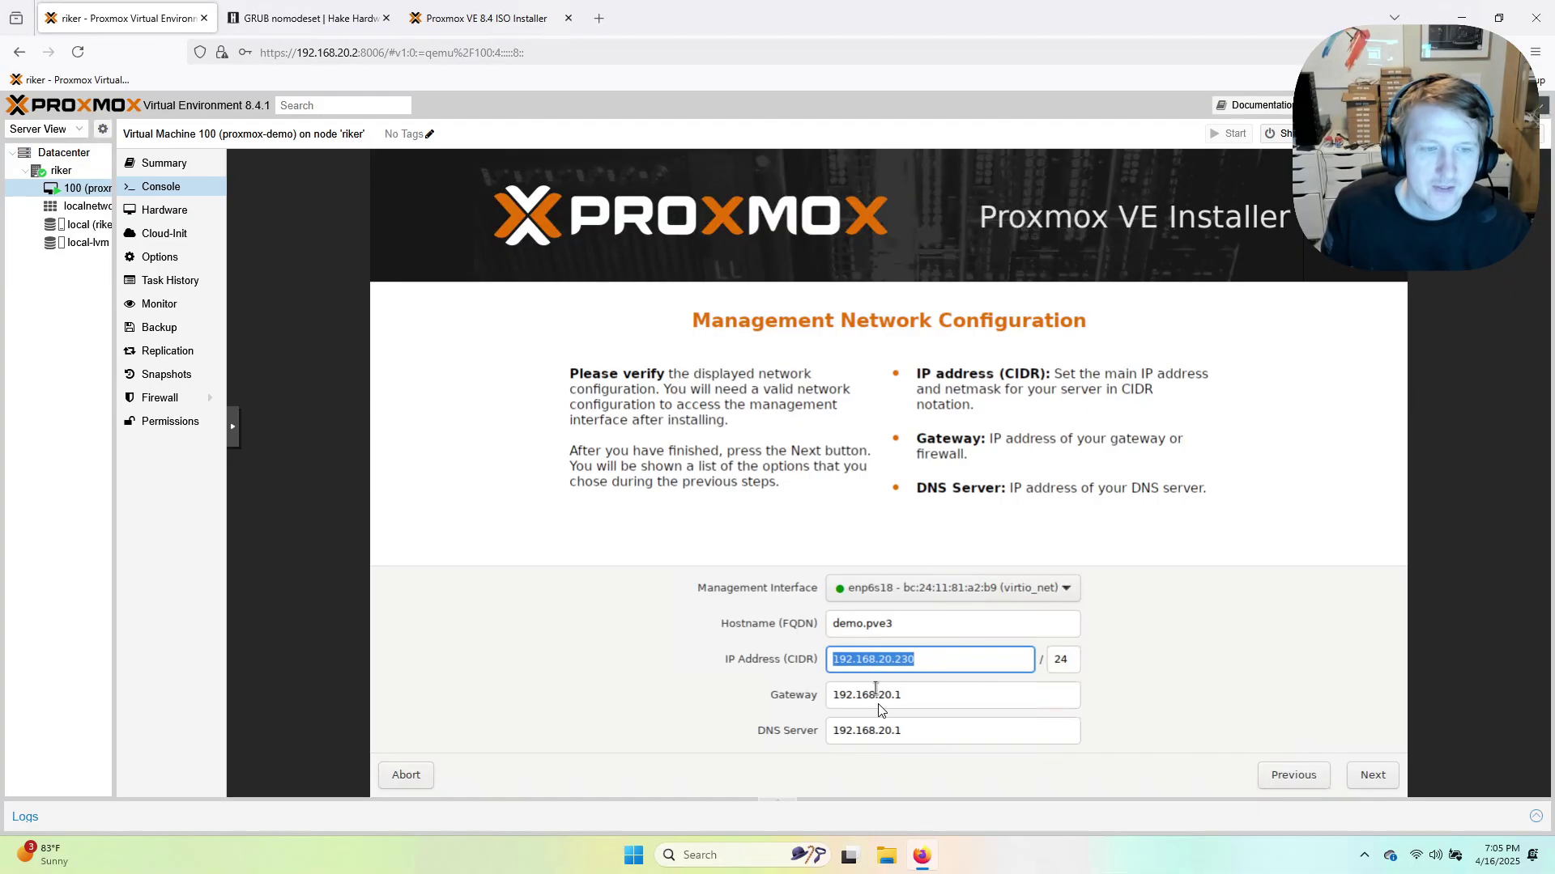
{"action": "left_click_drag", "start_coordinate": [924, 694], "coordinate": [833, 695]}
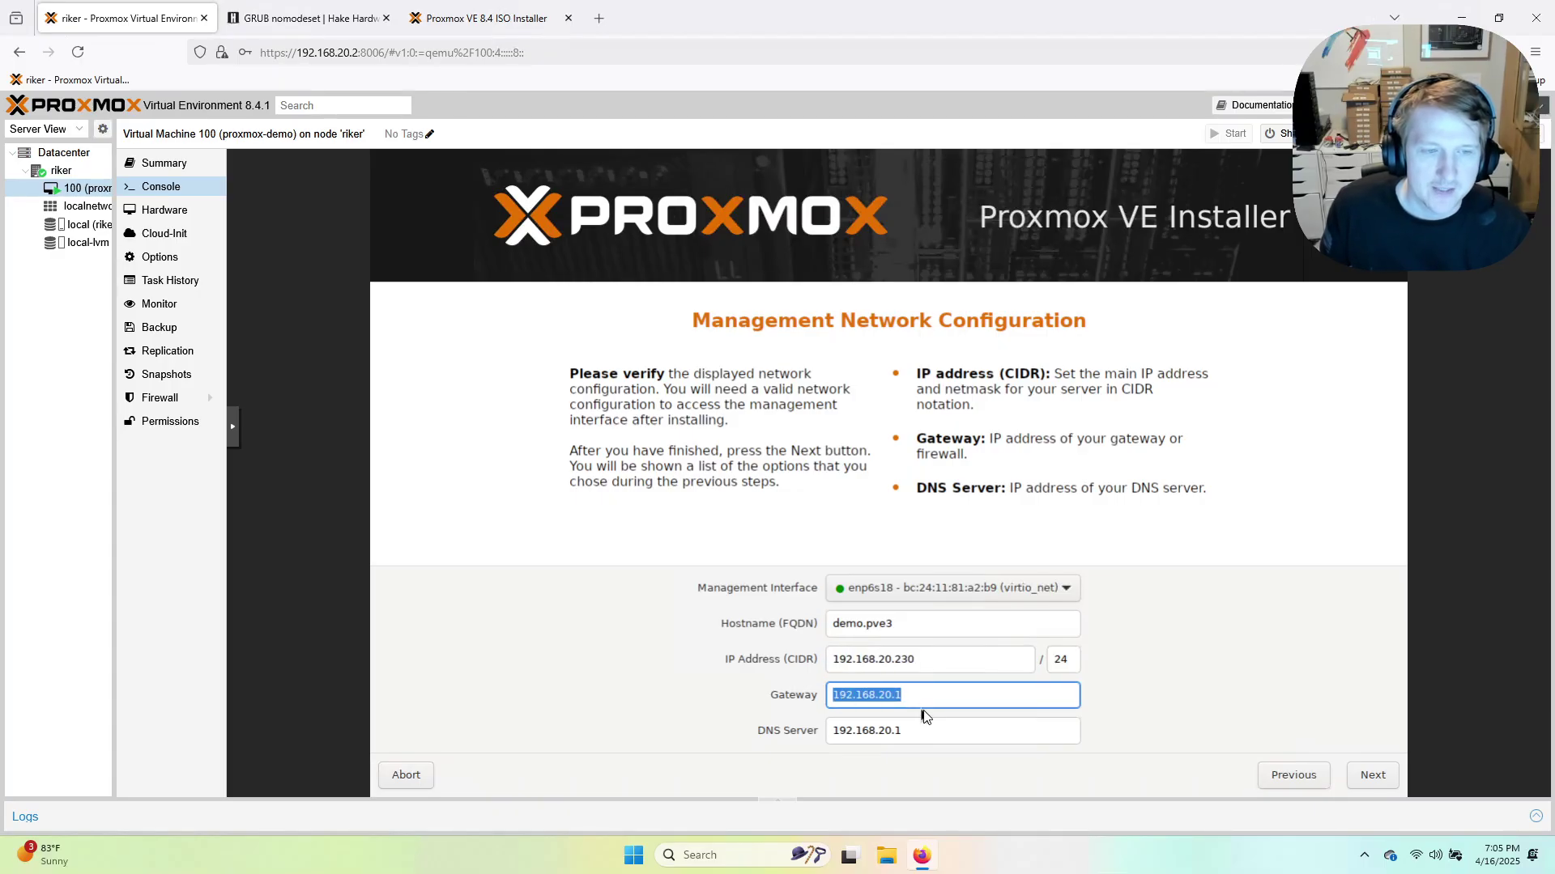
{"action": "key", "text": "Tab"}
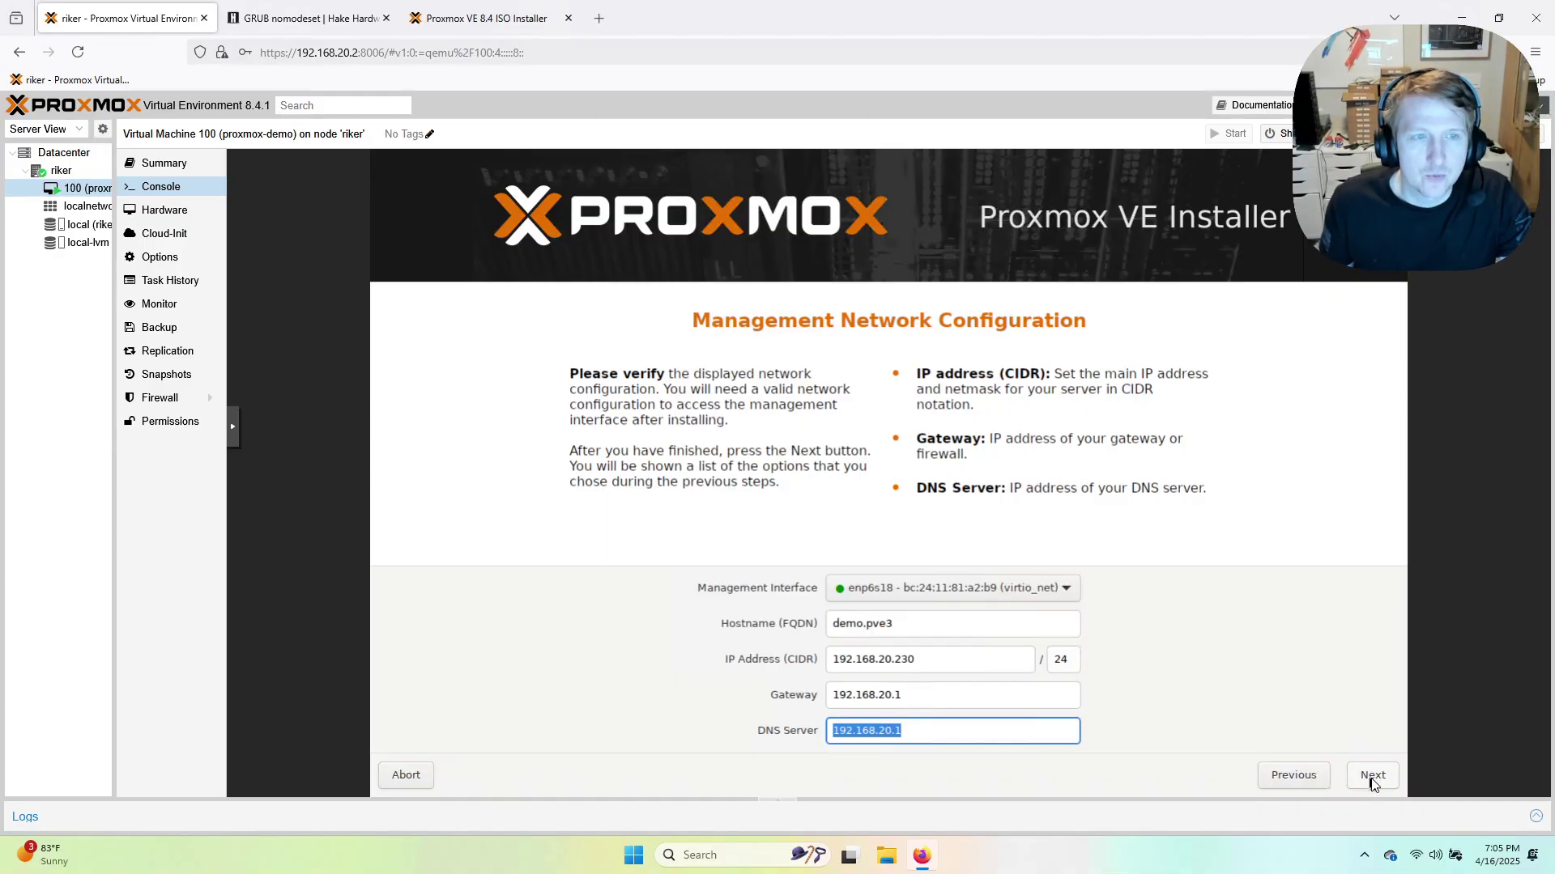
{"action": "left_click", "coordinate": [1372, 776]}
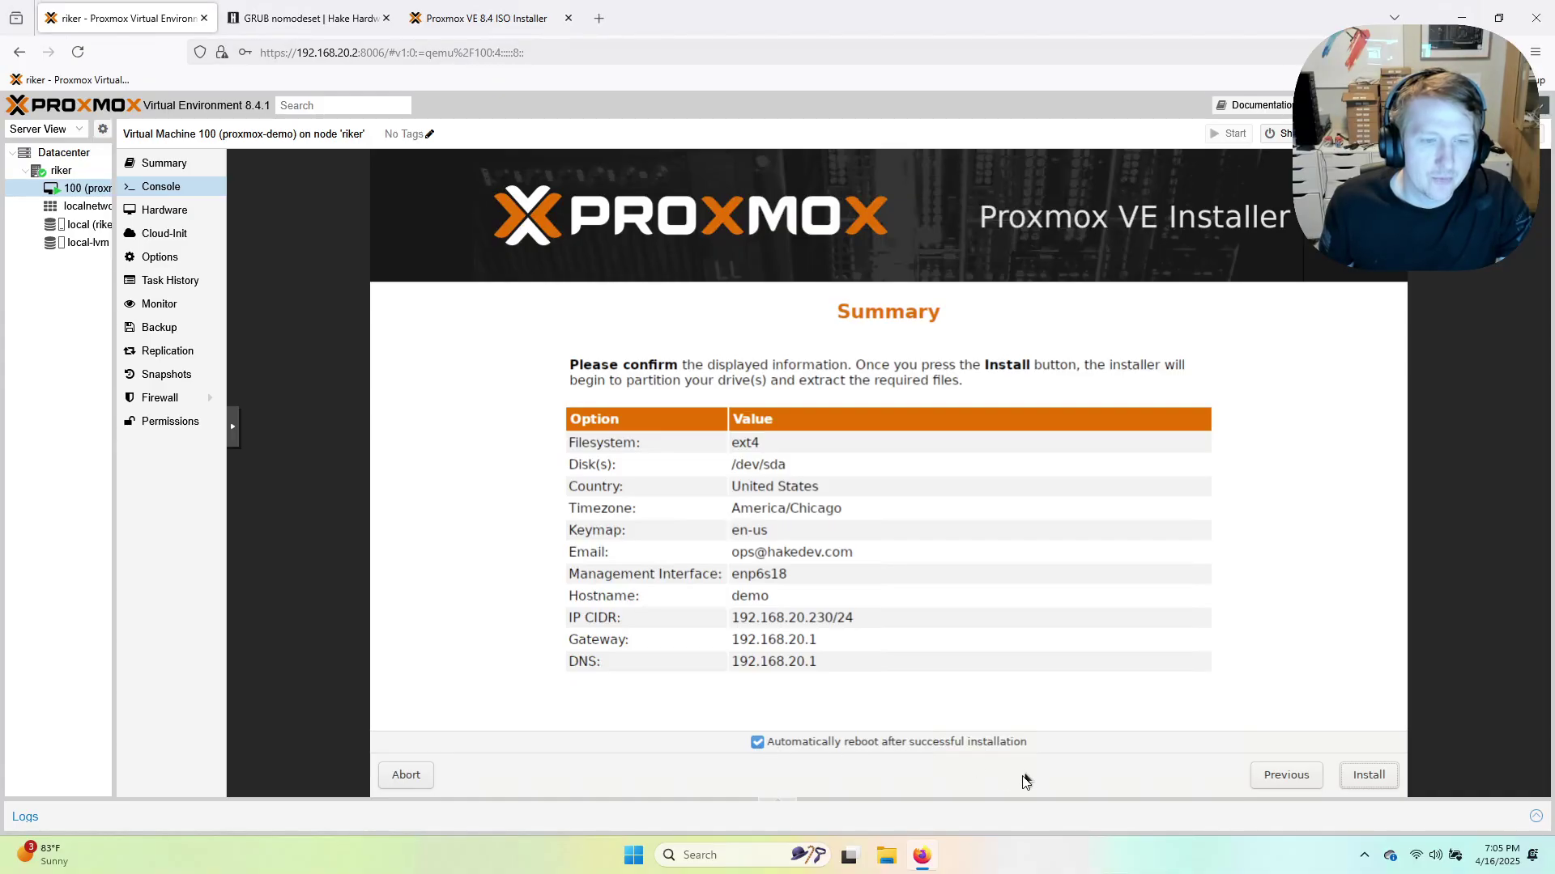
Install Proxmox VE with hostname demo on ext4 /dev/sda.
{"action": "left_click", "coordinate": [1382, 781]}
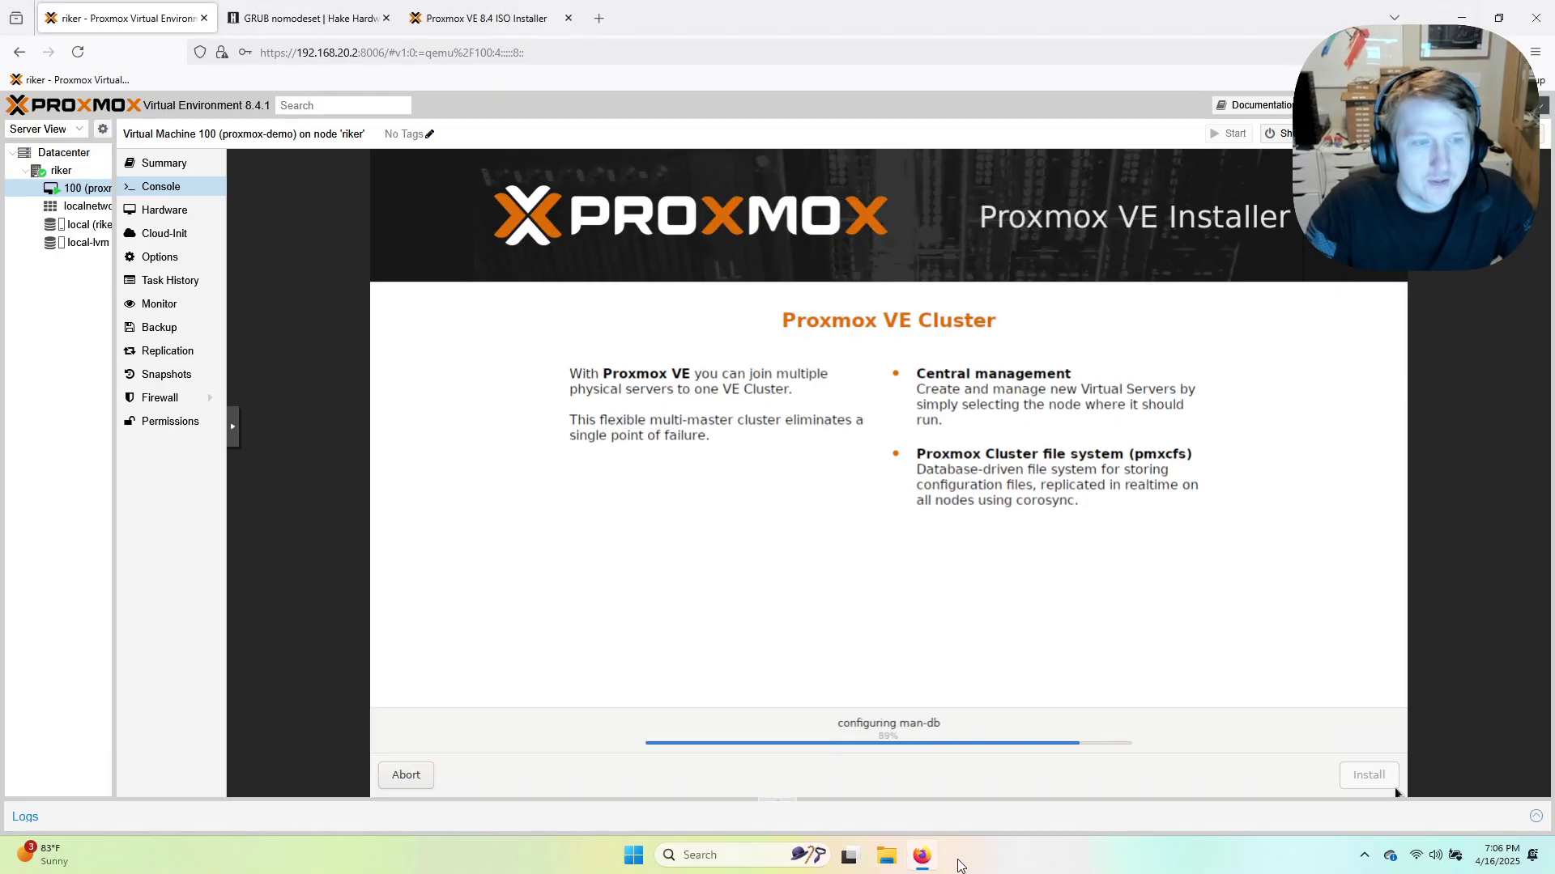
Read the wiki's Proxmox Install 'Accessing the Web Interface' section, then return to the Proxmox tab.
{"action": "left_click", "coordinate": [308, 18]}
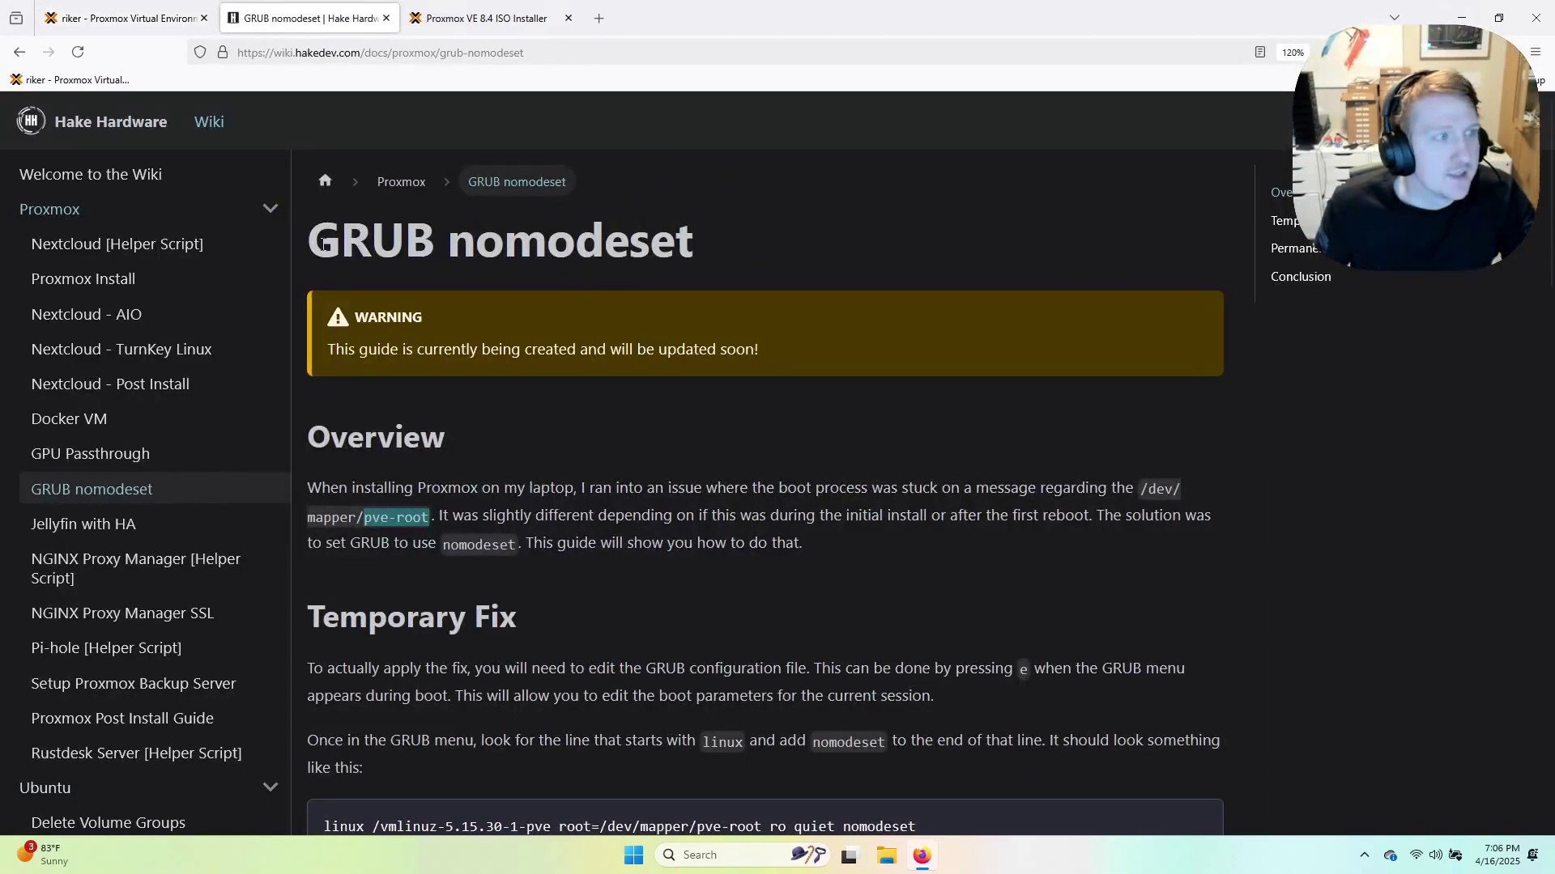
{"action": "left_click", "coordinate": [101, 278]}
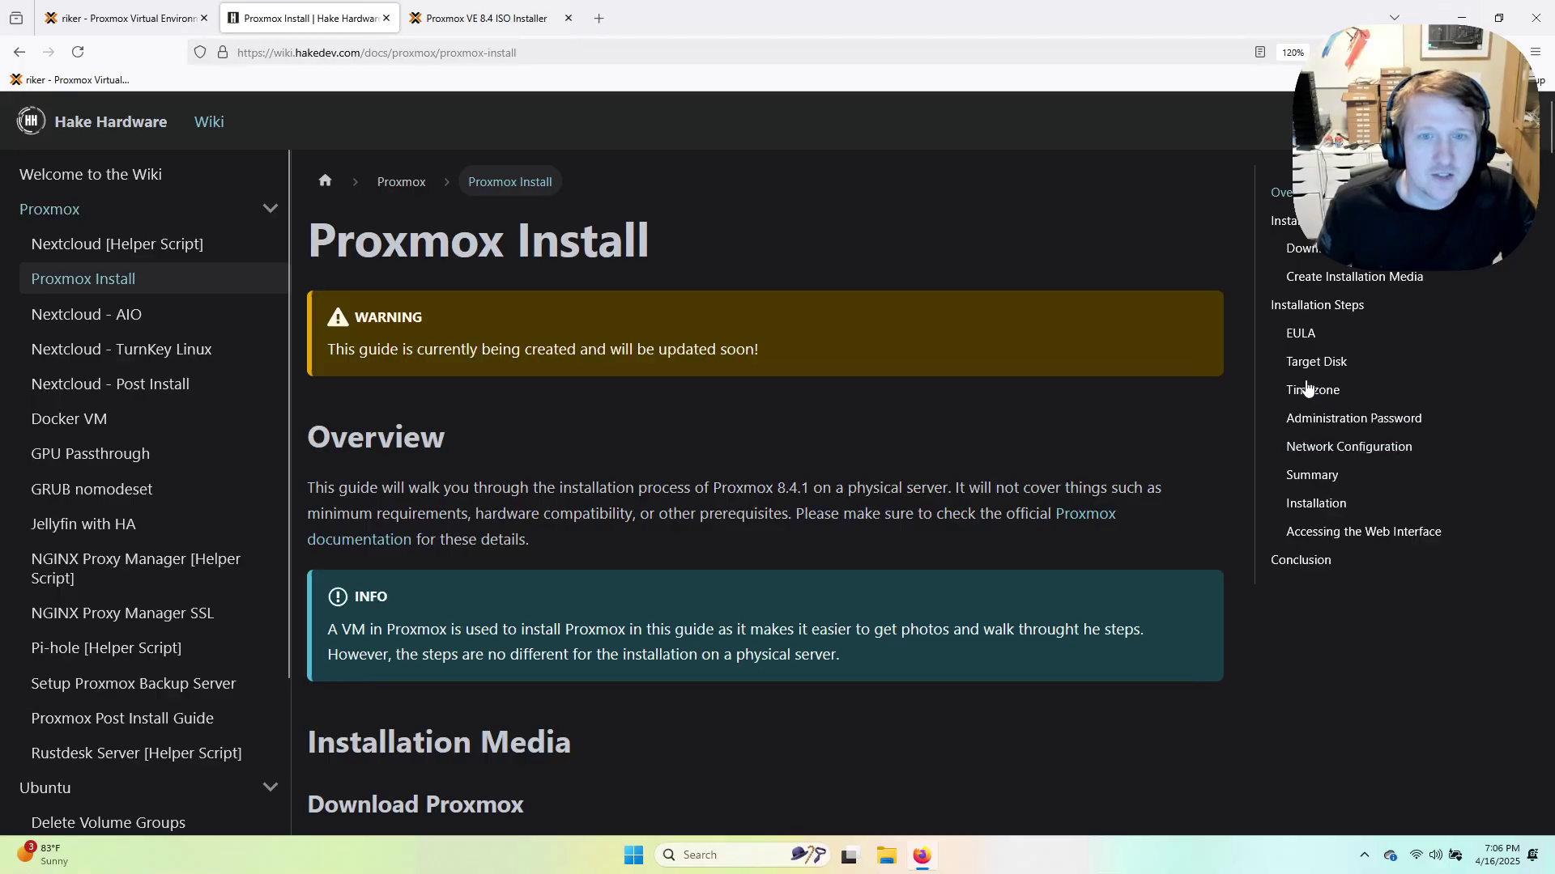
{"action": "left_click", "coordinate": [1318, 534]}
{"action": "scroll", "coordinate": [851, 526], "scroll_direction": "up", "scroll_amount": 5}
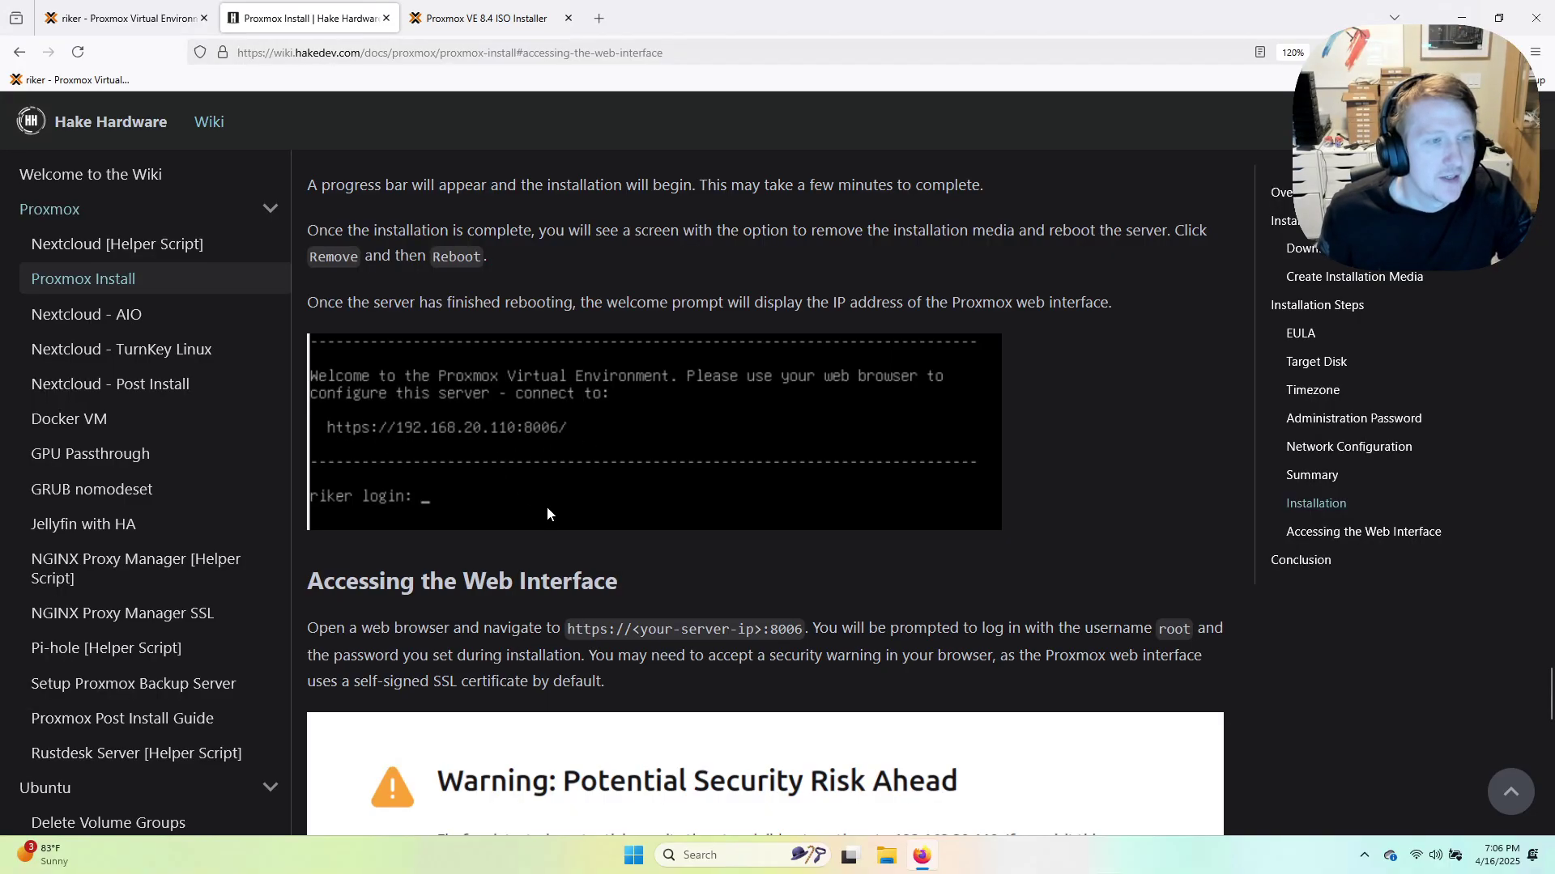
{"action": "scroll", "coordinate": [547, 513], "scroll_direction": "down", "scroll_amount": 5}
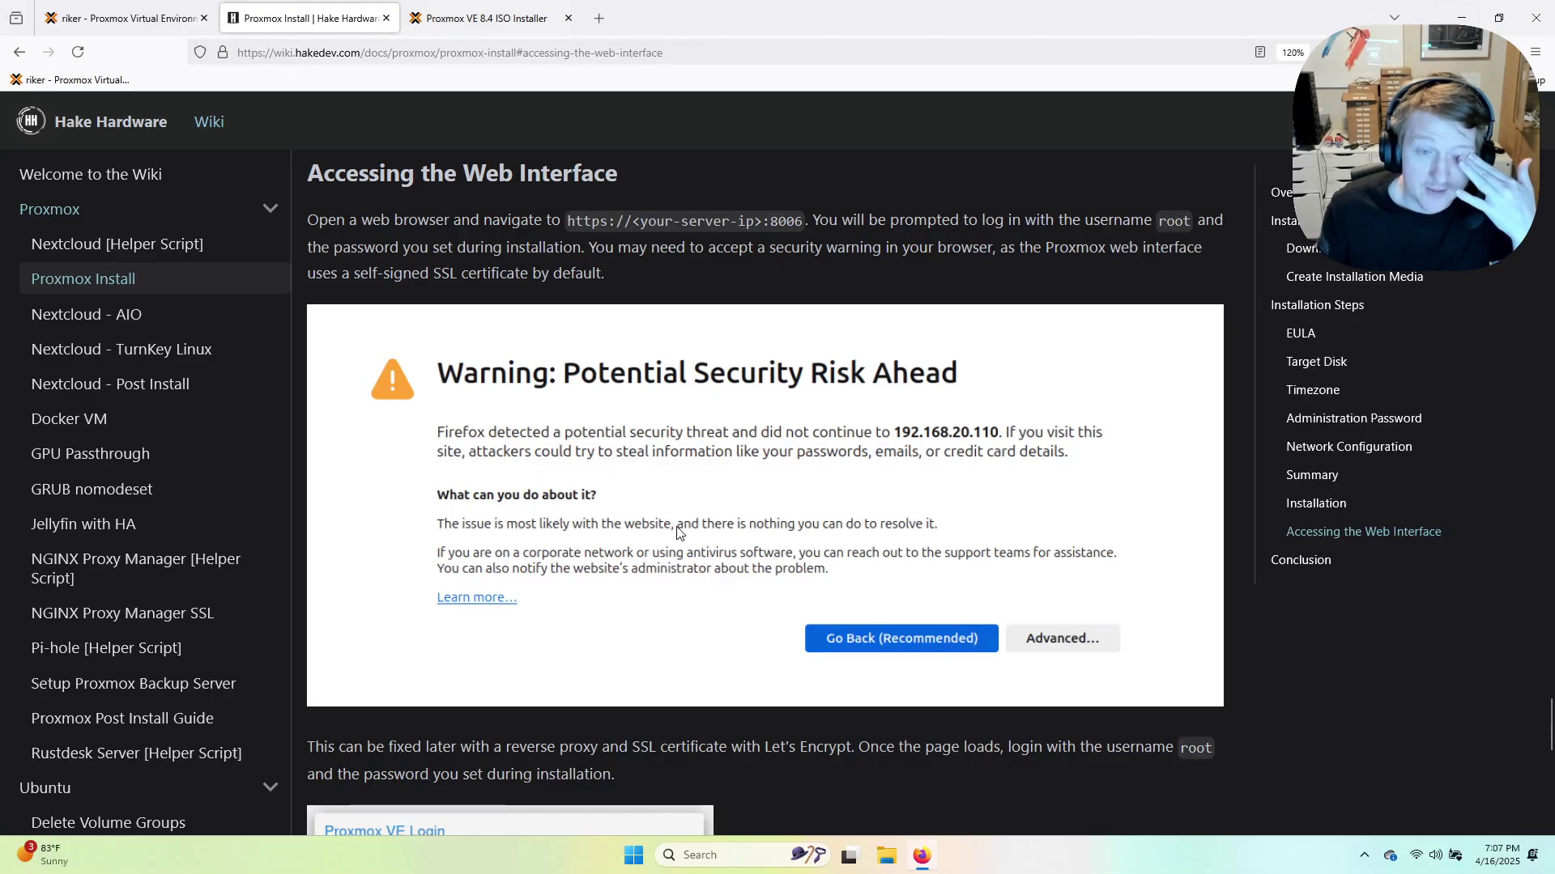
{"action": "scroll", "coordinate": [674, 547], "scroll_direction": "down", "scroll_amount": 1}
{"action": "scroll", "coordinate": [635, 528], "scroll_direction": "up", "scroll_amount": 2}
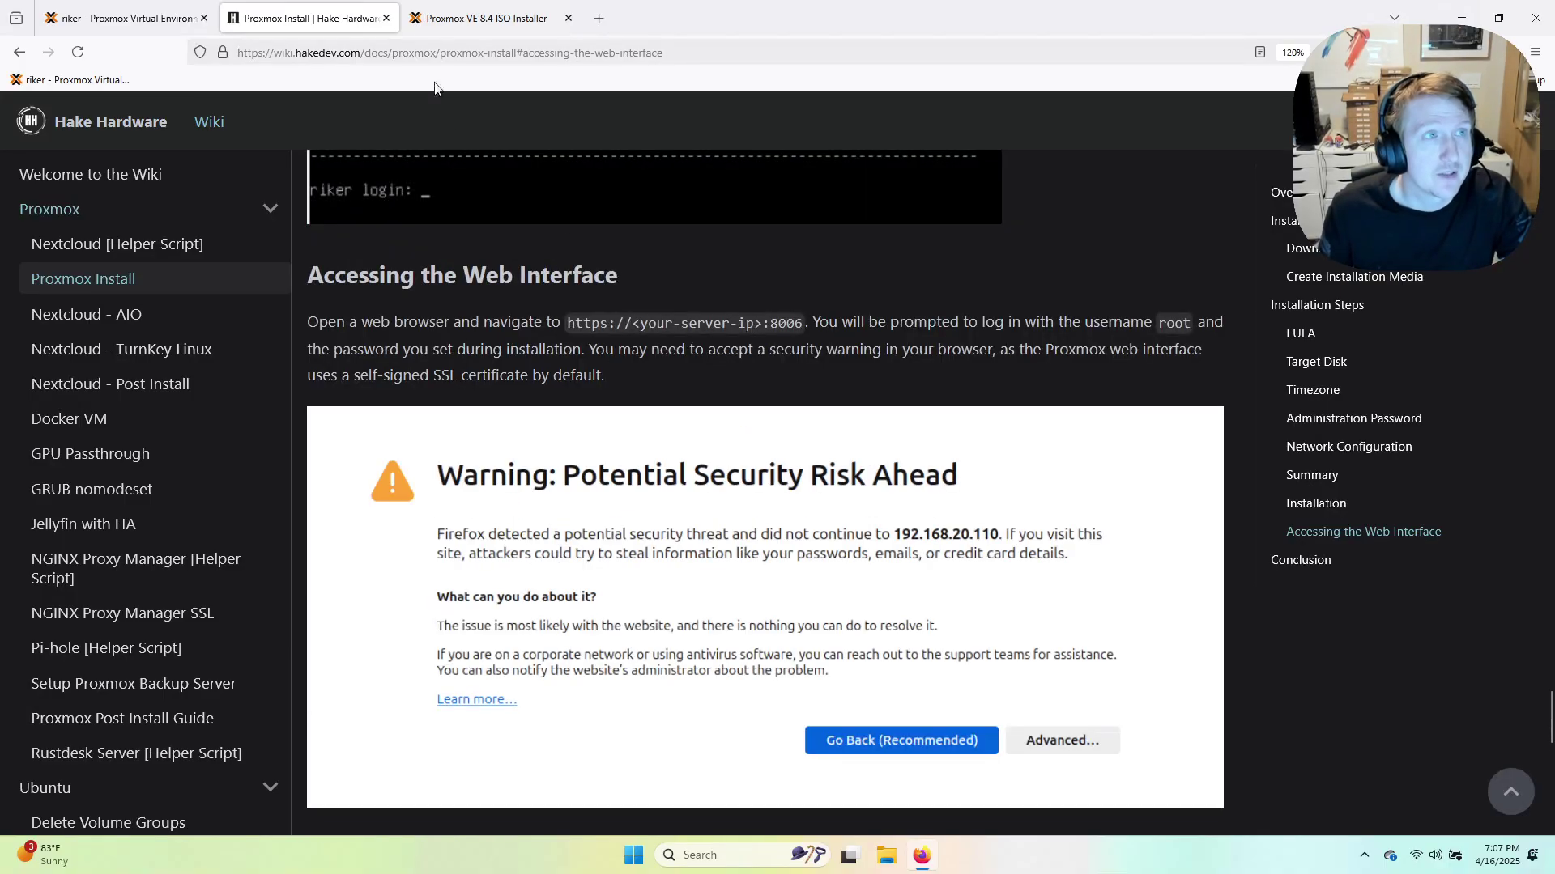
{"action": "left_click", "coordinate": [136, 24]}
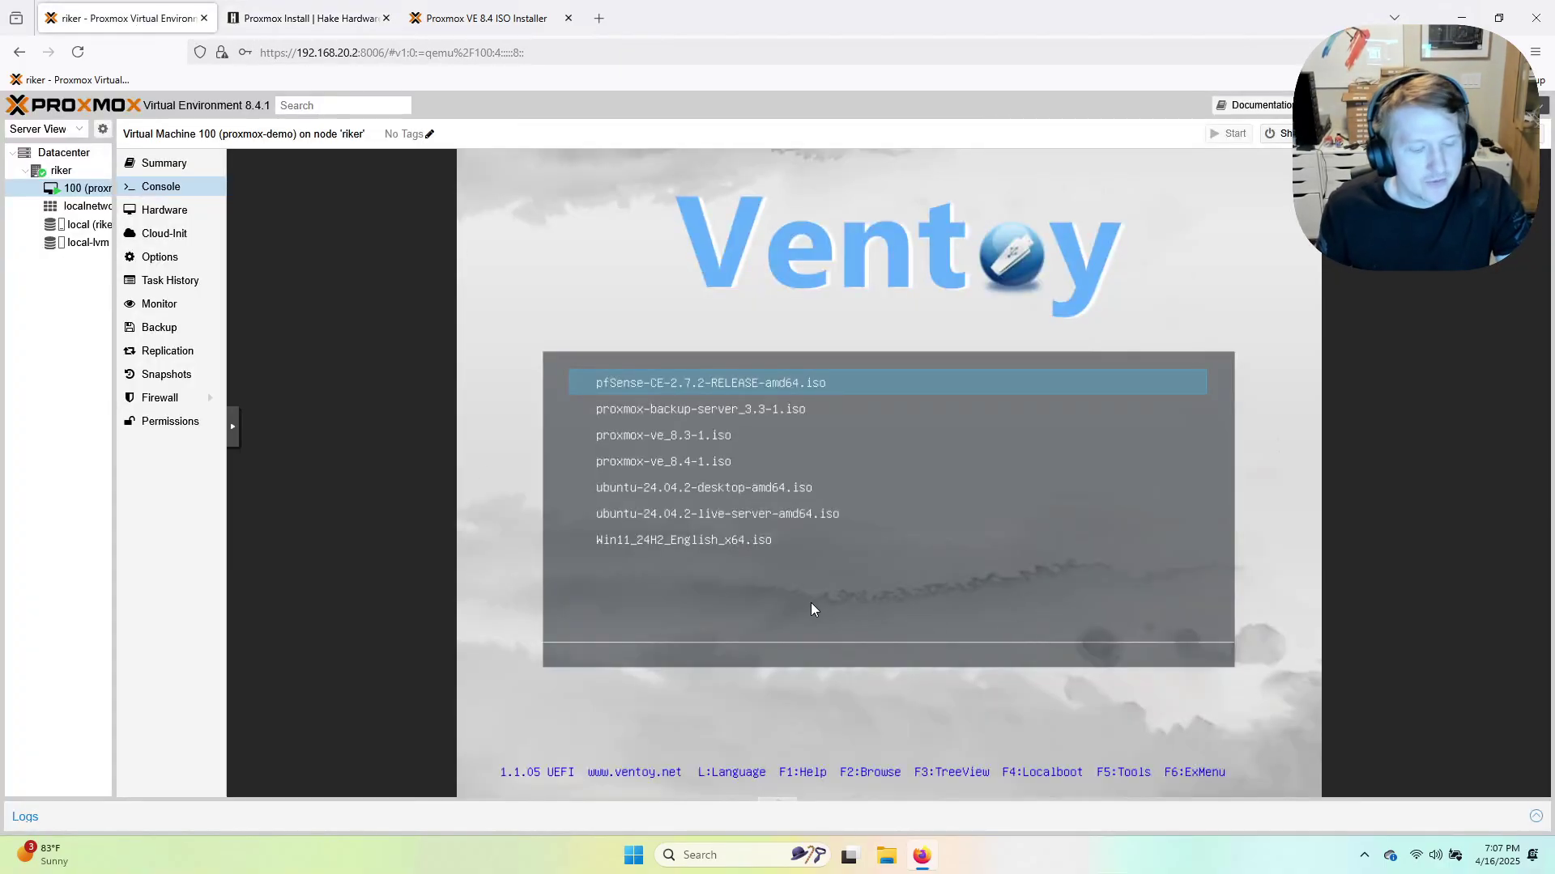
Stop VM 100 (proxmox-demo).
{"action": "right_click", "coordinate": [78, 190]}
{"action": "left_click", "coordinate": [100, 280]}
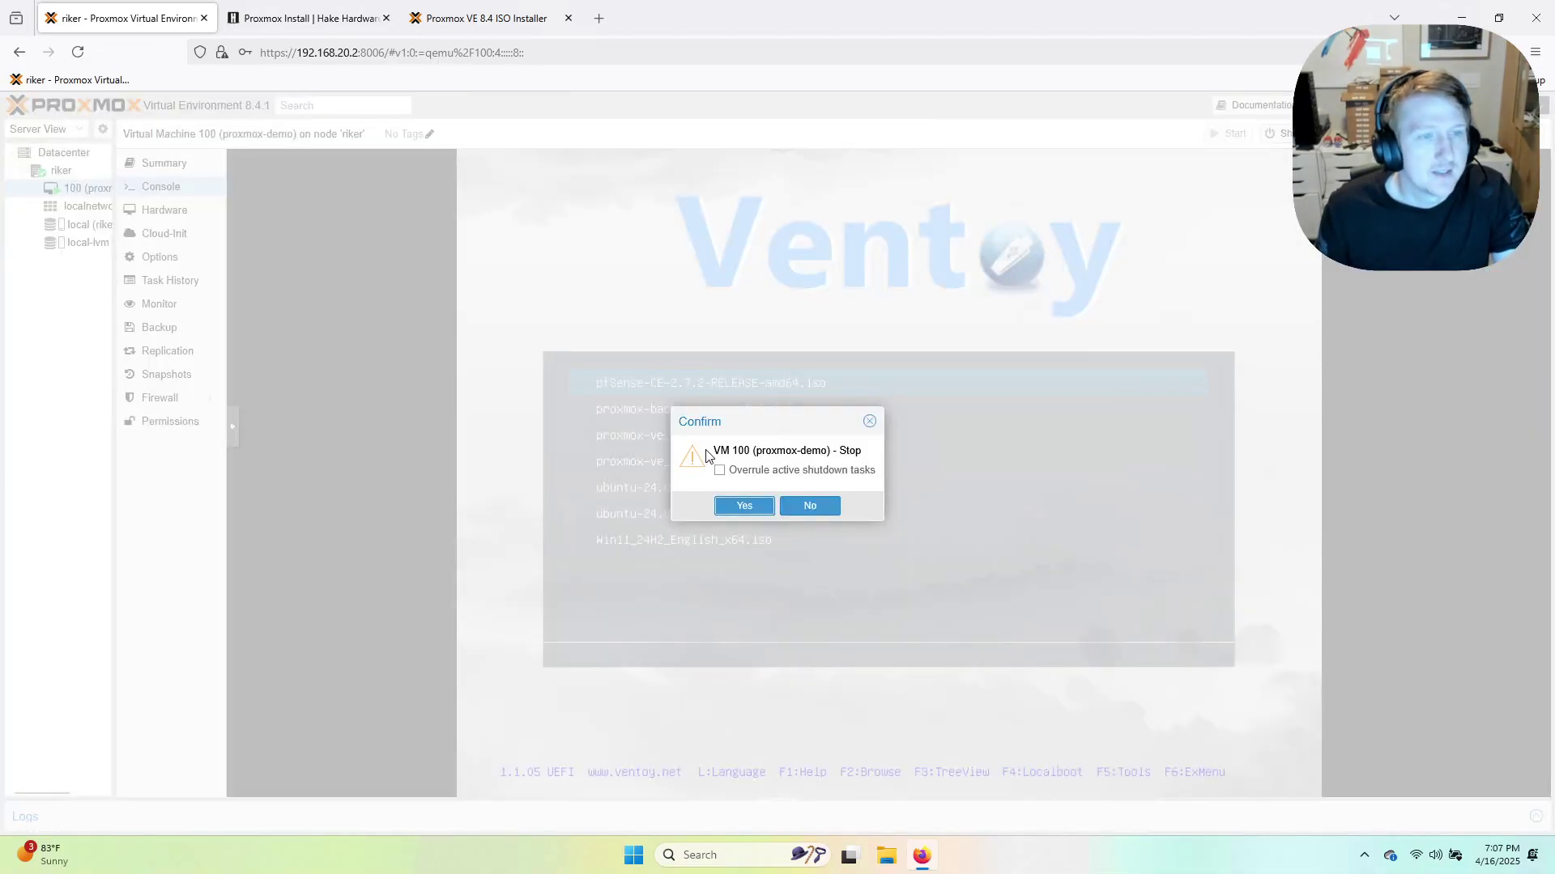
{"action": "left_click", "coordinate": [744, 505]}
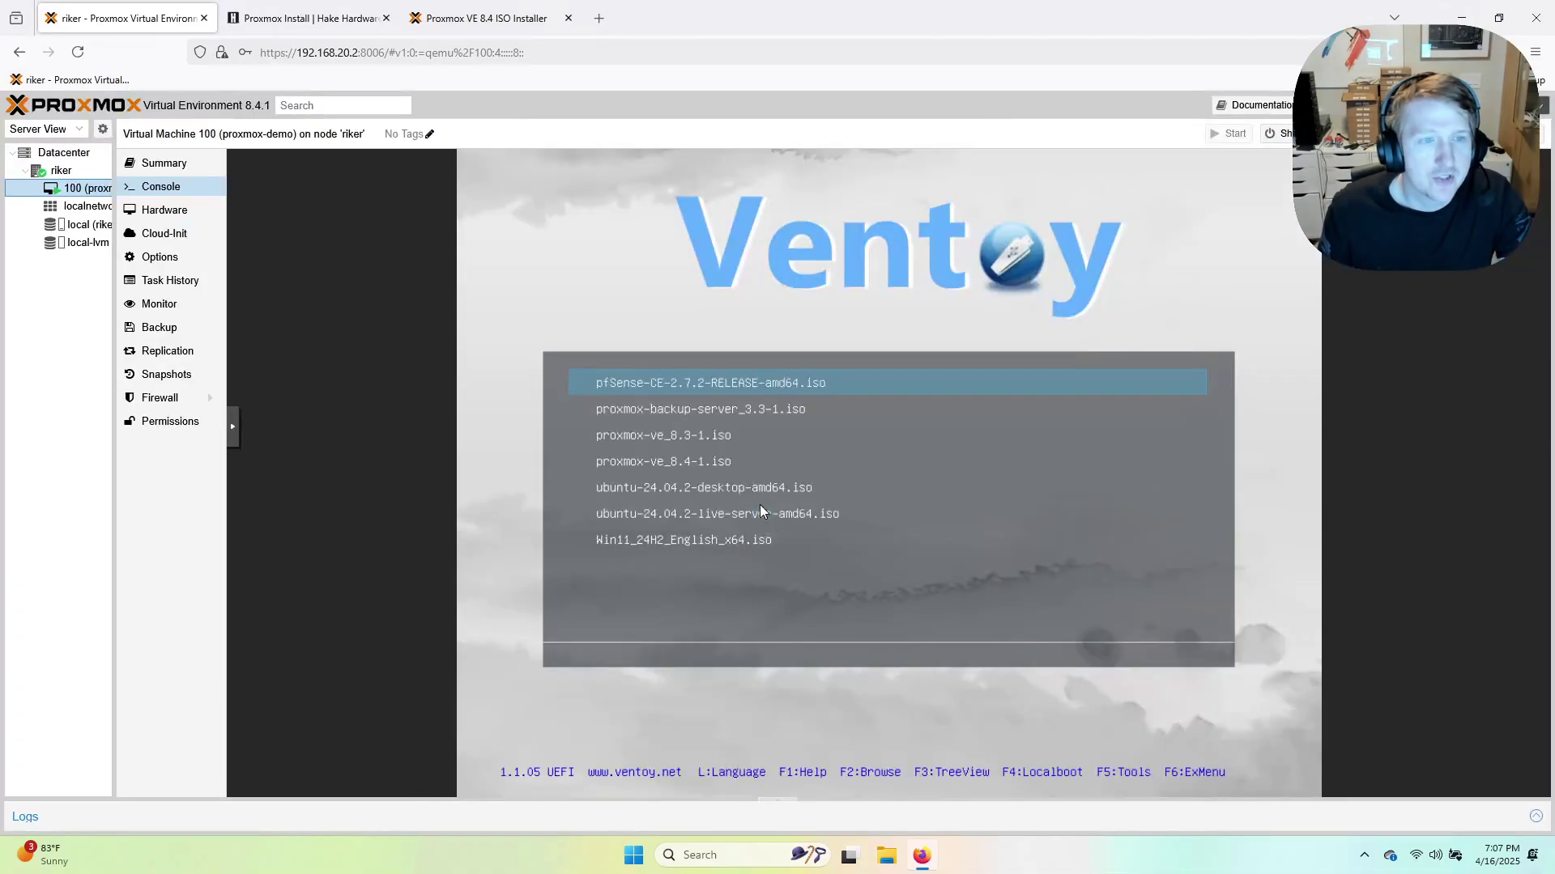
Remove the USB Device (usb0) from VM 100's hardware.
{"action": "left_click", "coordinate": [165, 212]}
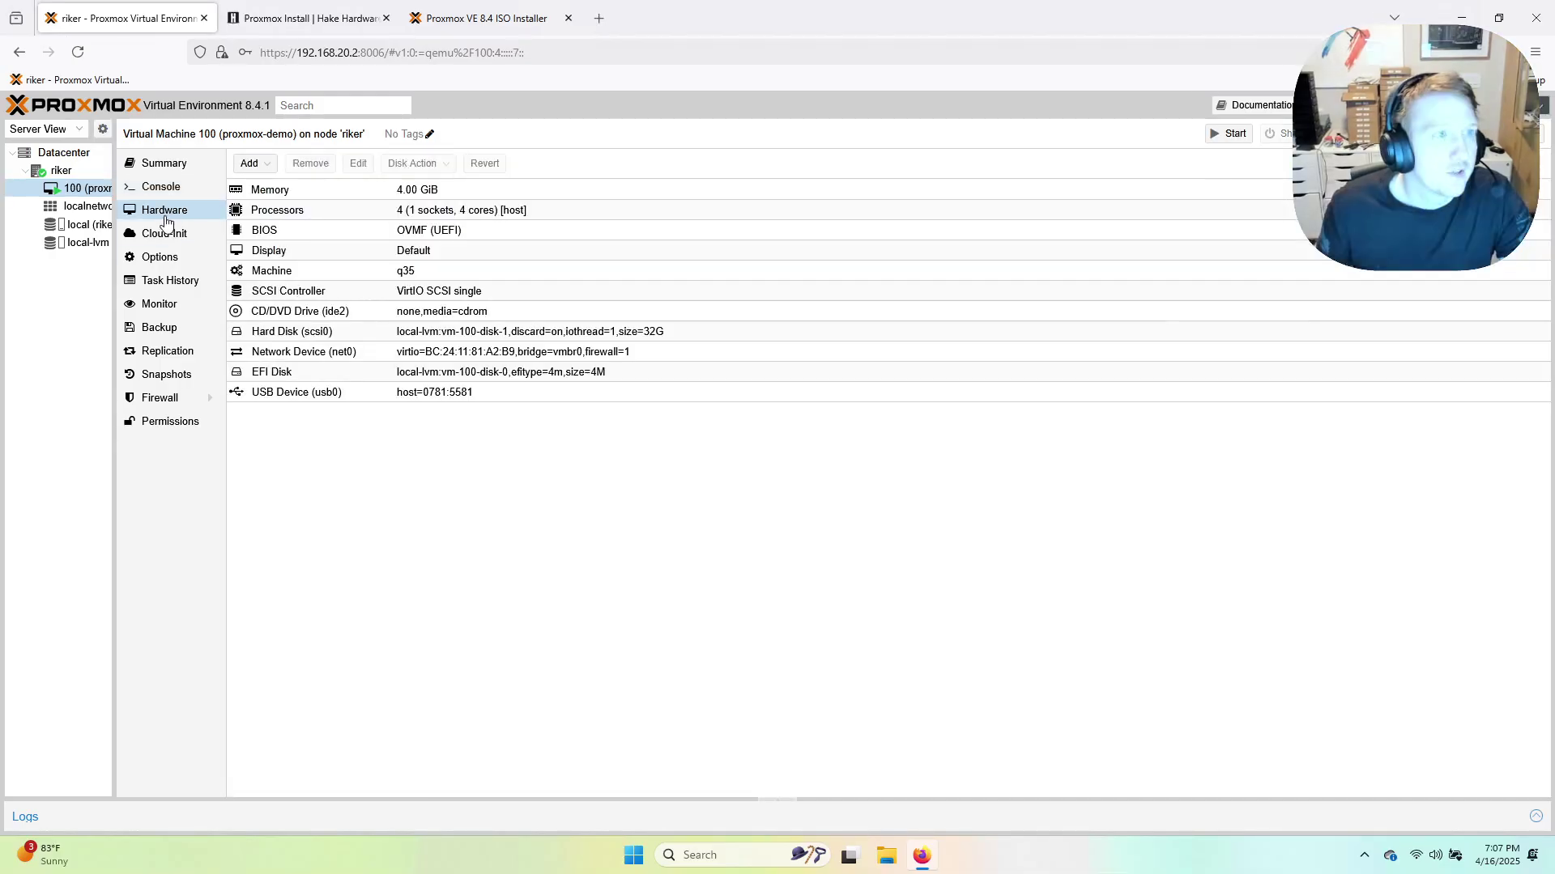
{"action": "left_click", "coordinate": [426, 394]}
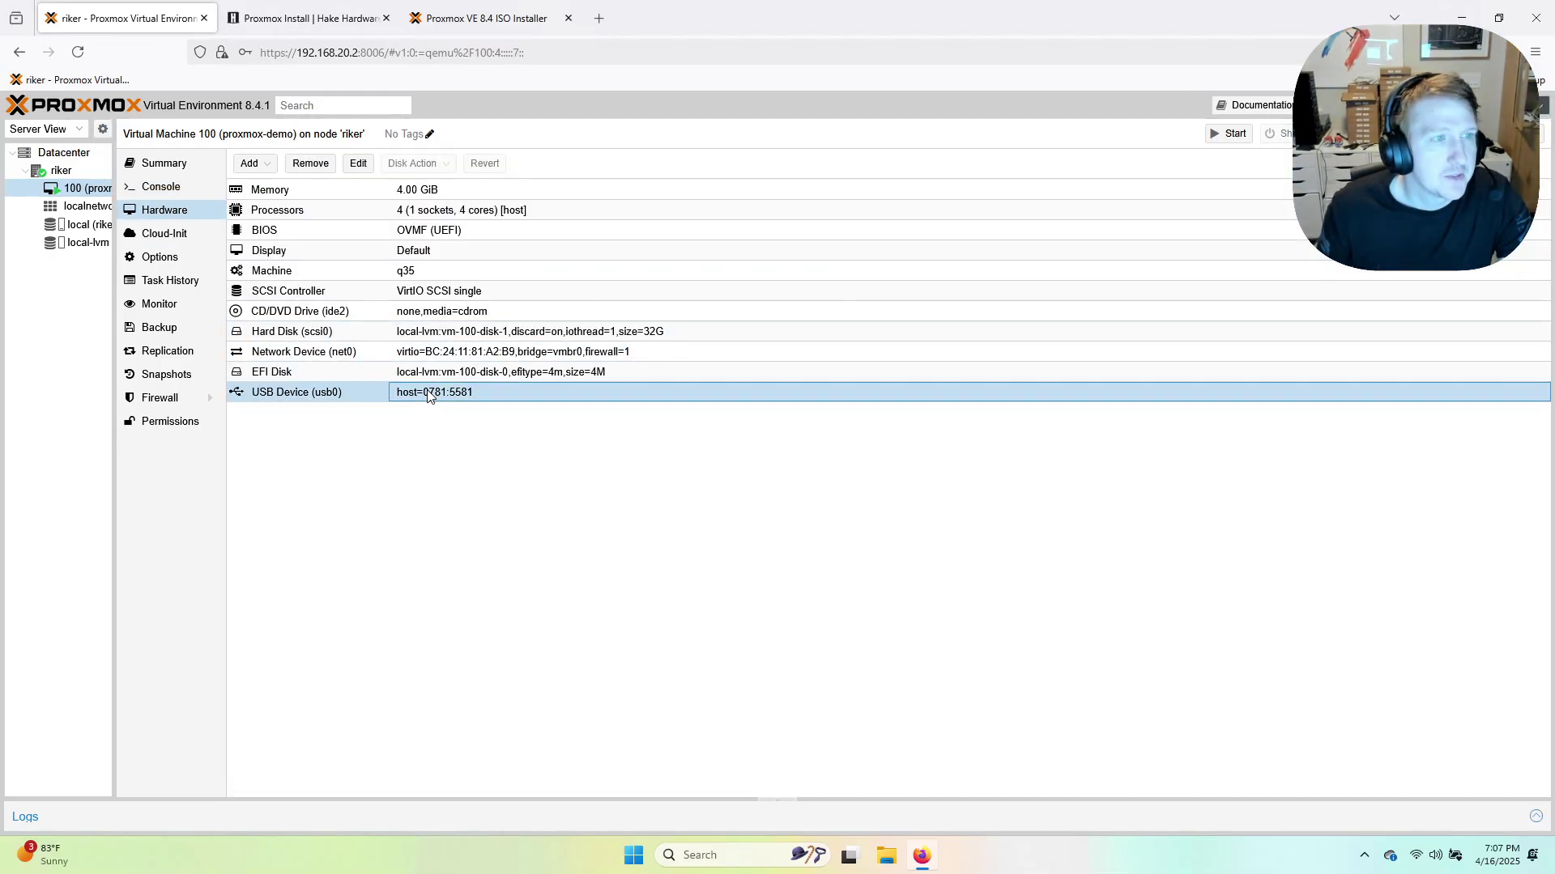
{"action": "left_click", "coordinate": [312, 165]}
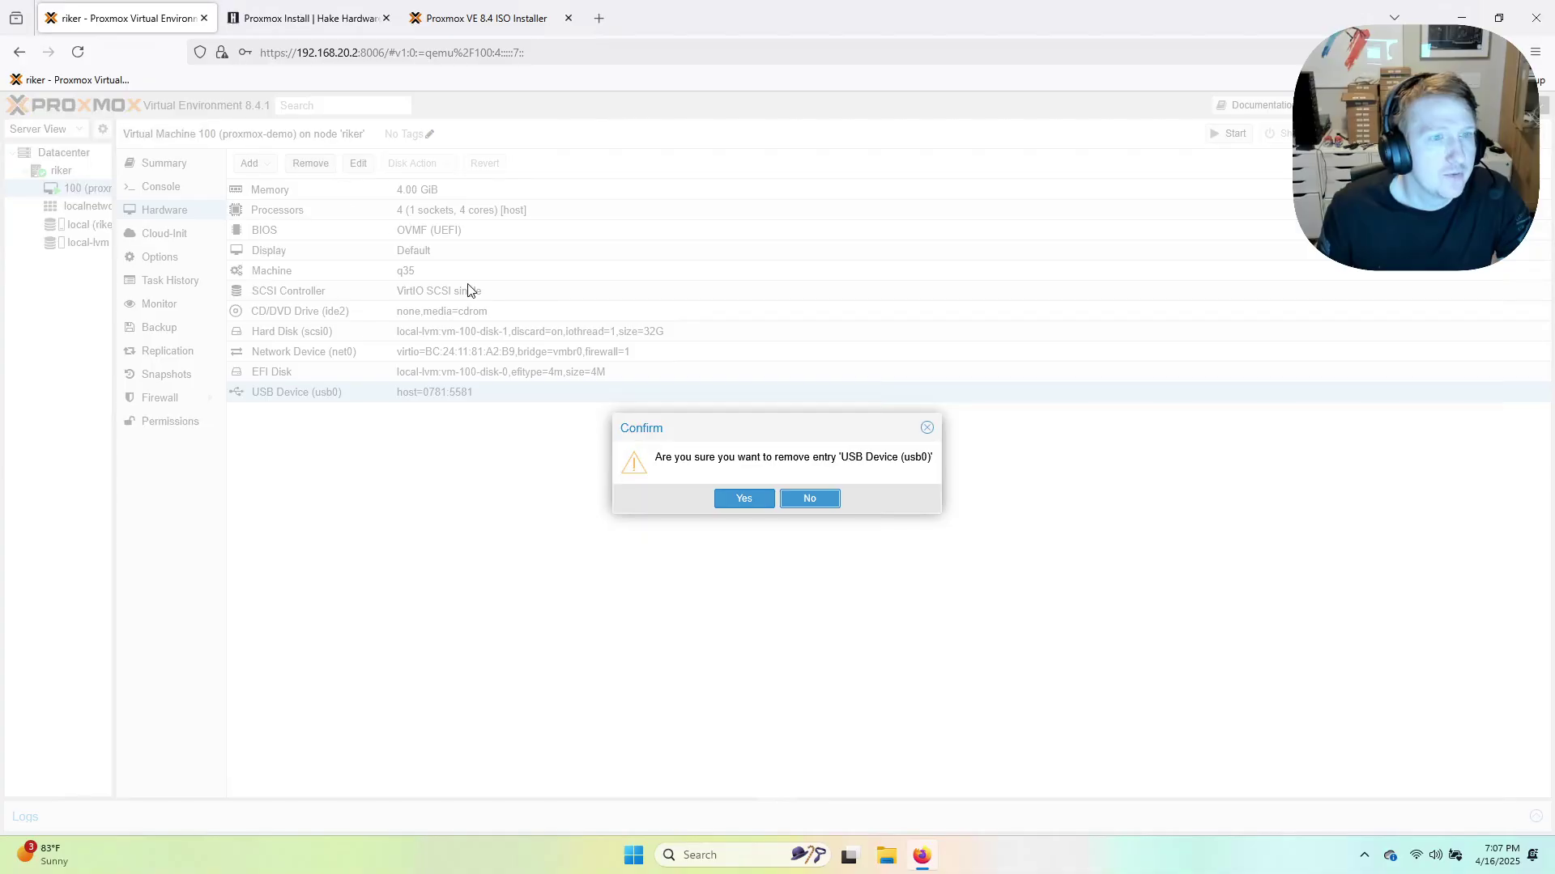
{"action": "left_click", "coordinate": [744, 498]}
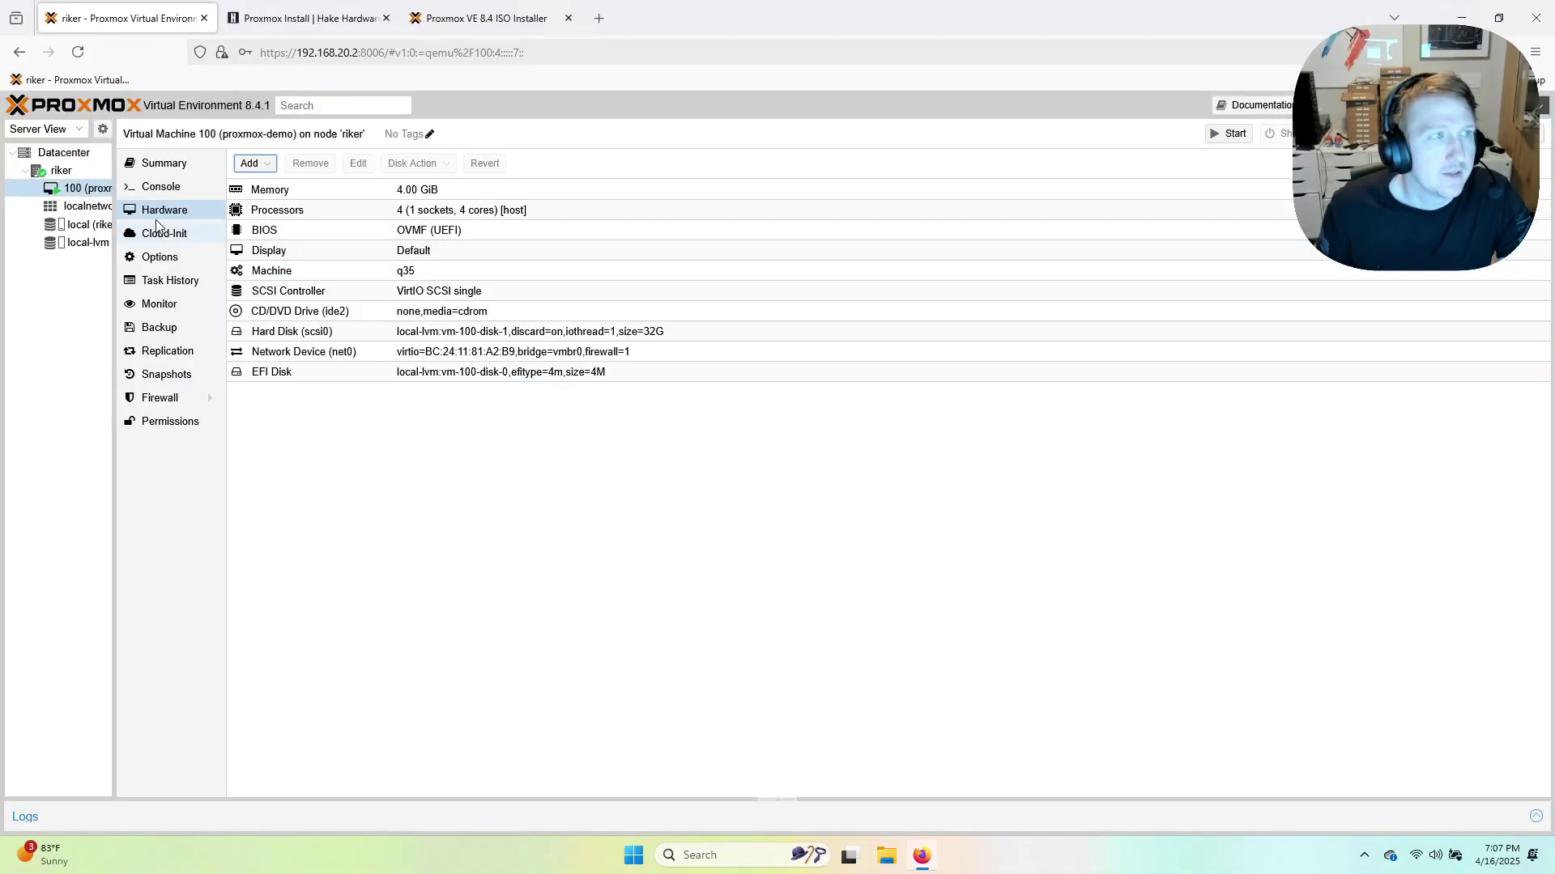
Check the boot order (scsi0, ide2, net0) without changes and open the VM's console.
{"action": "left_click", "coordinate": [160, 257]}
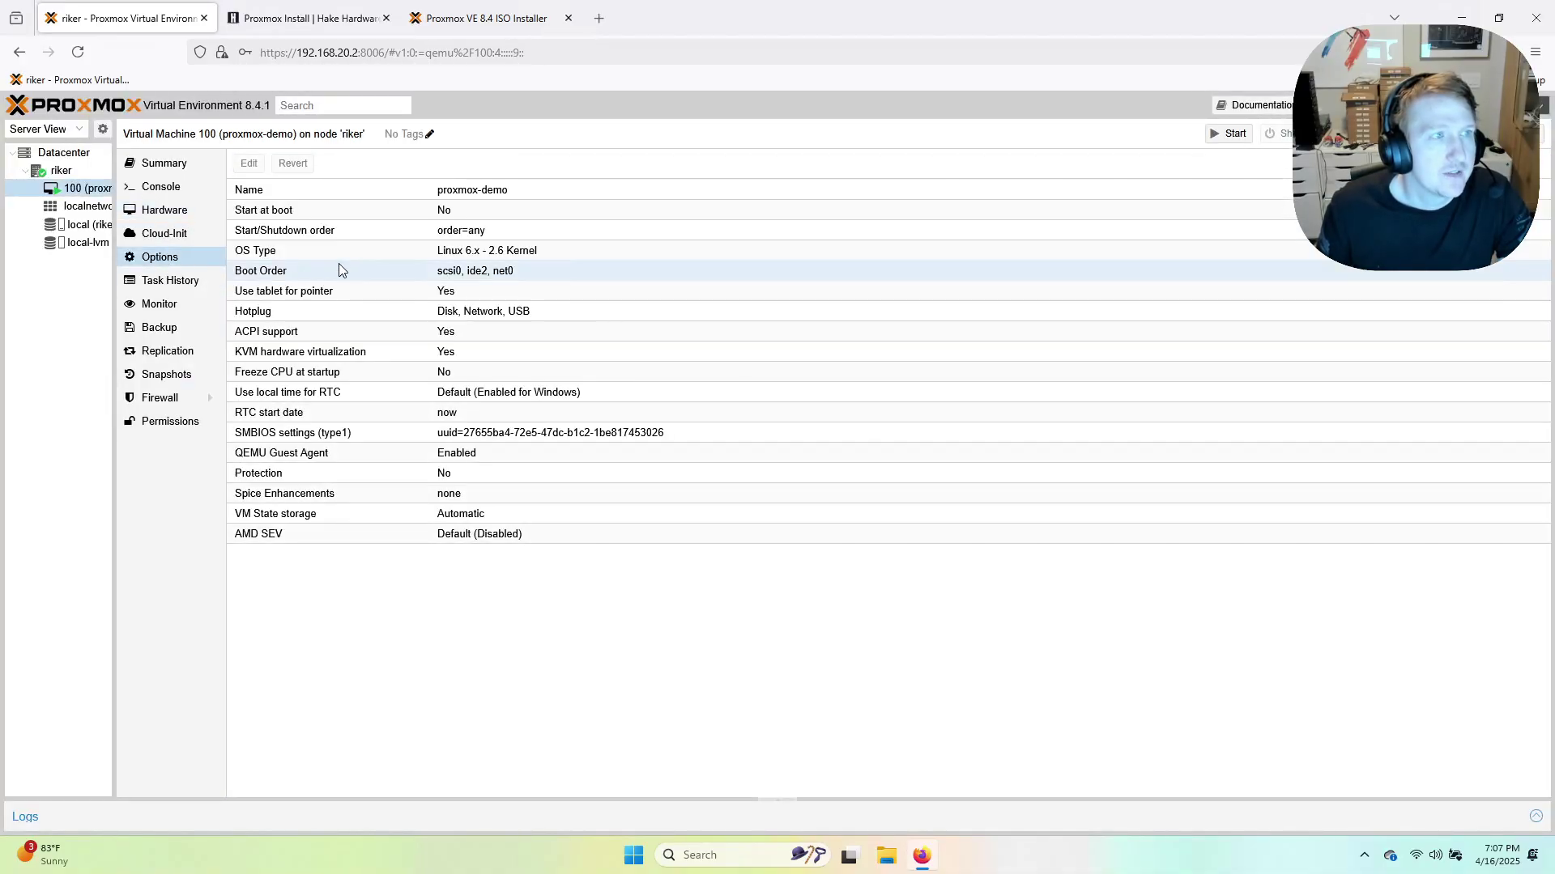
{"action": "left_click", "coordinate": [460, 233]}
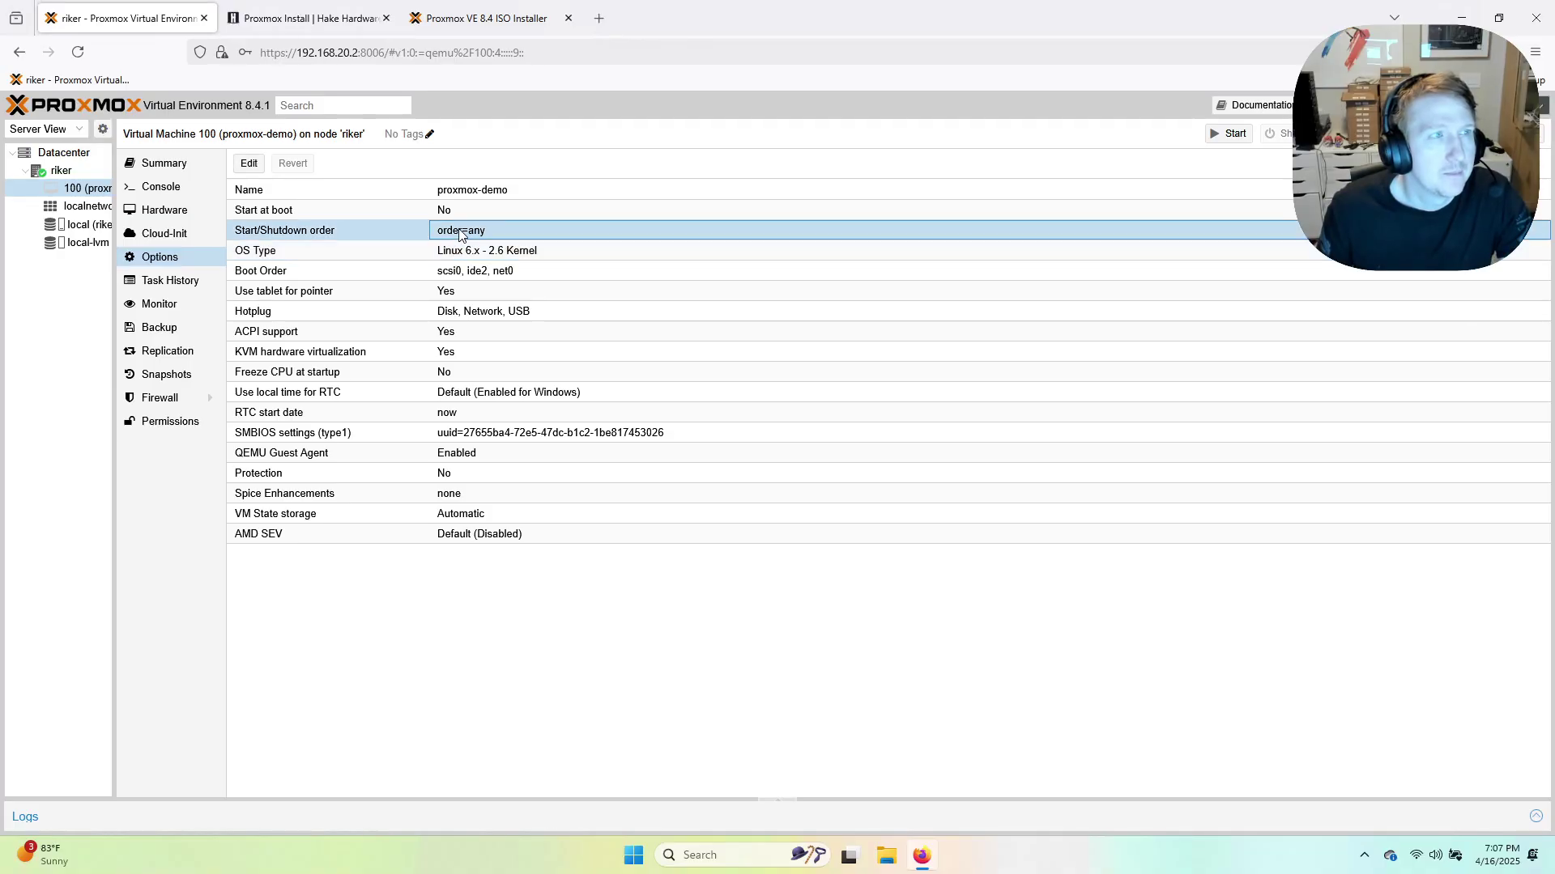
{"action": "double_click", "coordinate": [465, 271]}
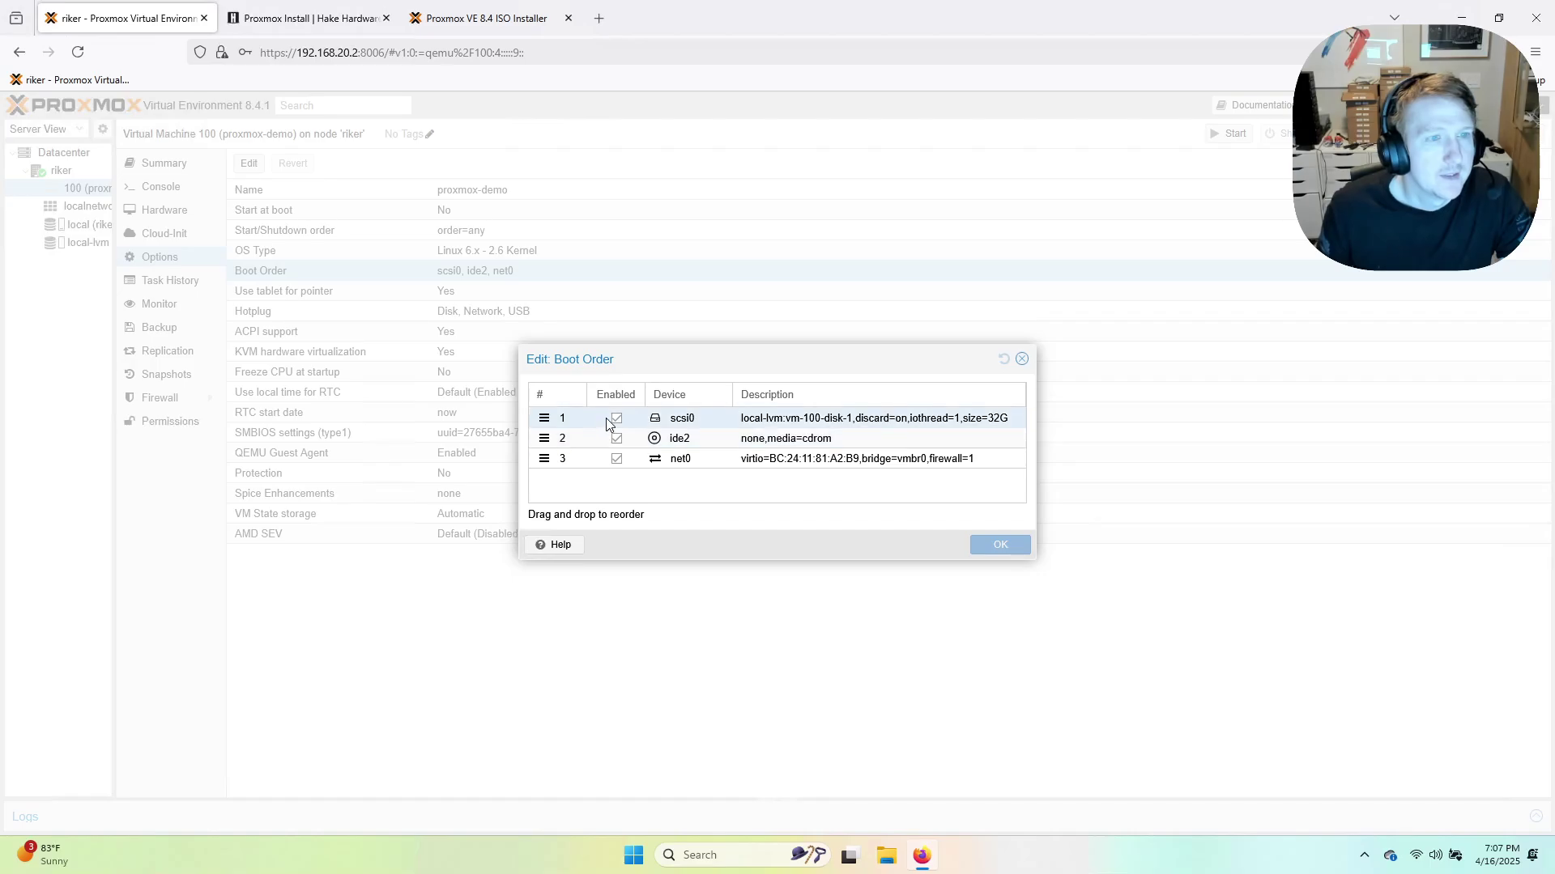
{"action": "left_click", "coordinate": [1021, 360]}
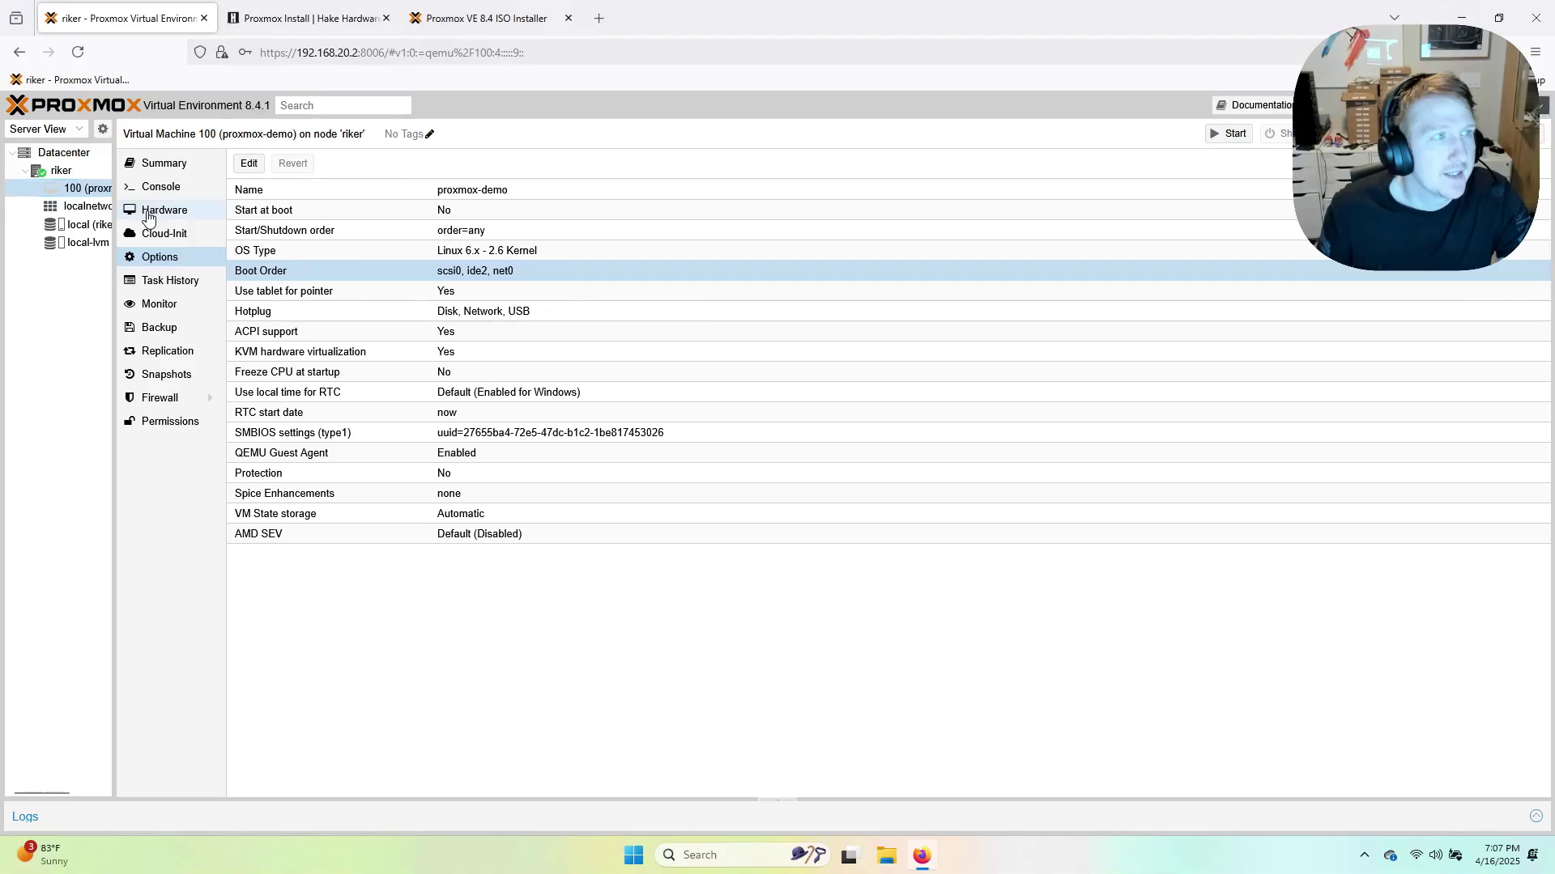
{"action": "left_click", "coordinate": [145, 212]}
{"action": "left_click", "coordinate": [173, 193]}
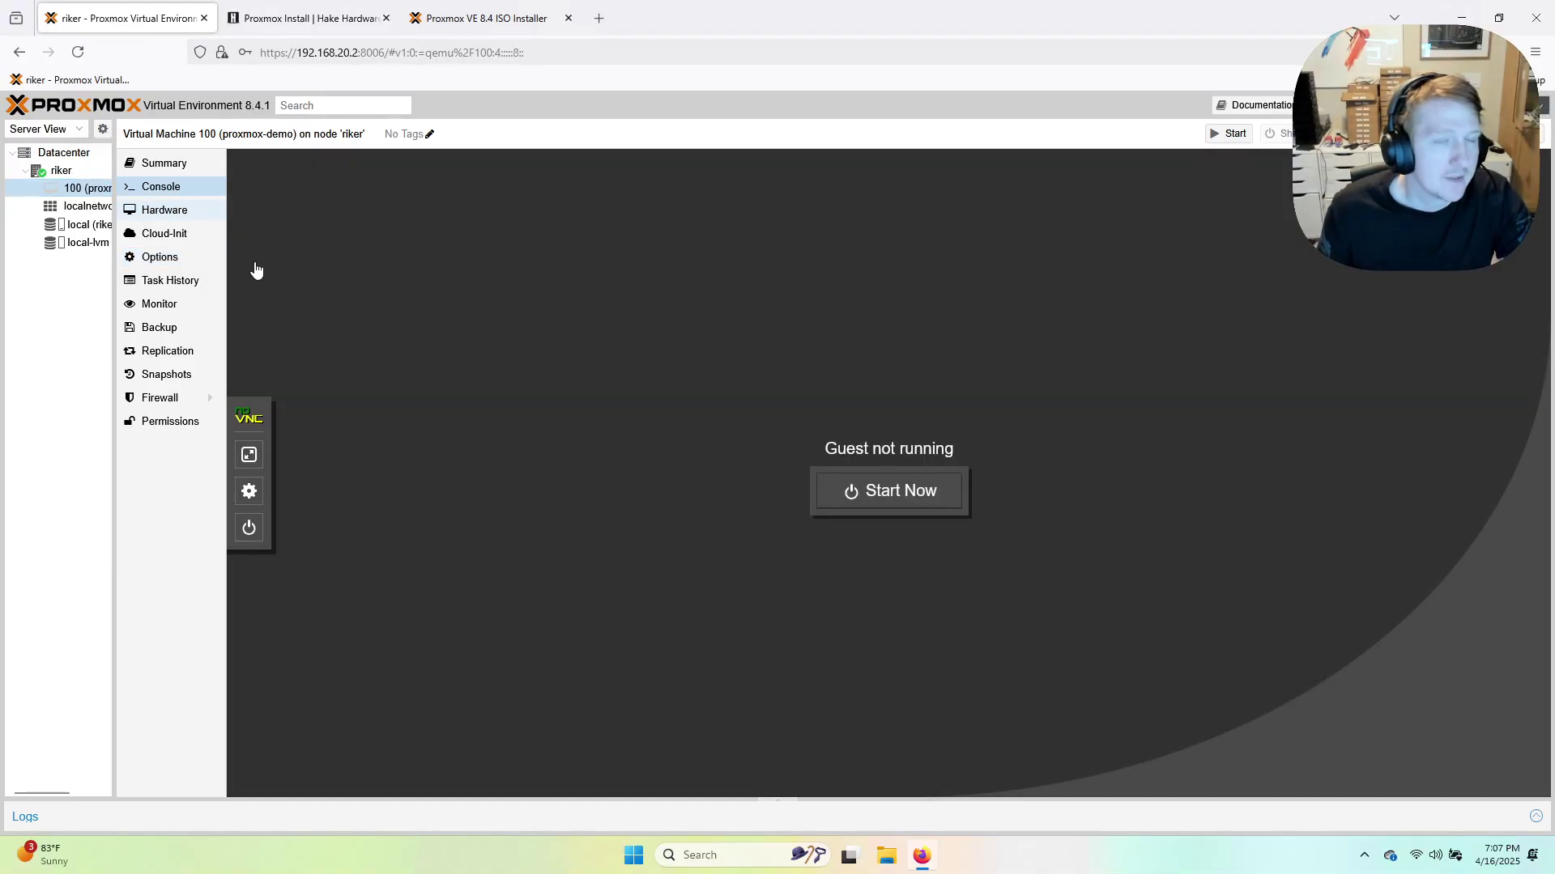
Power on VM 100 and boot the default GRUB entry to the demo login prompt.
{"action": "left_click", "coordinate": [915, 493]}
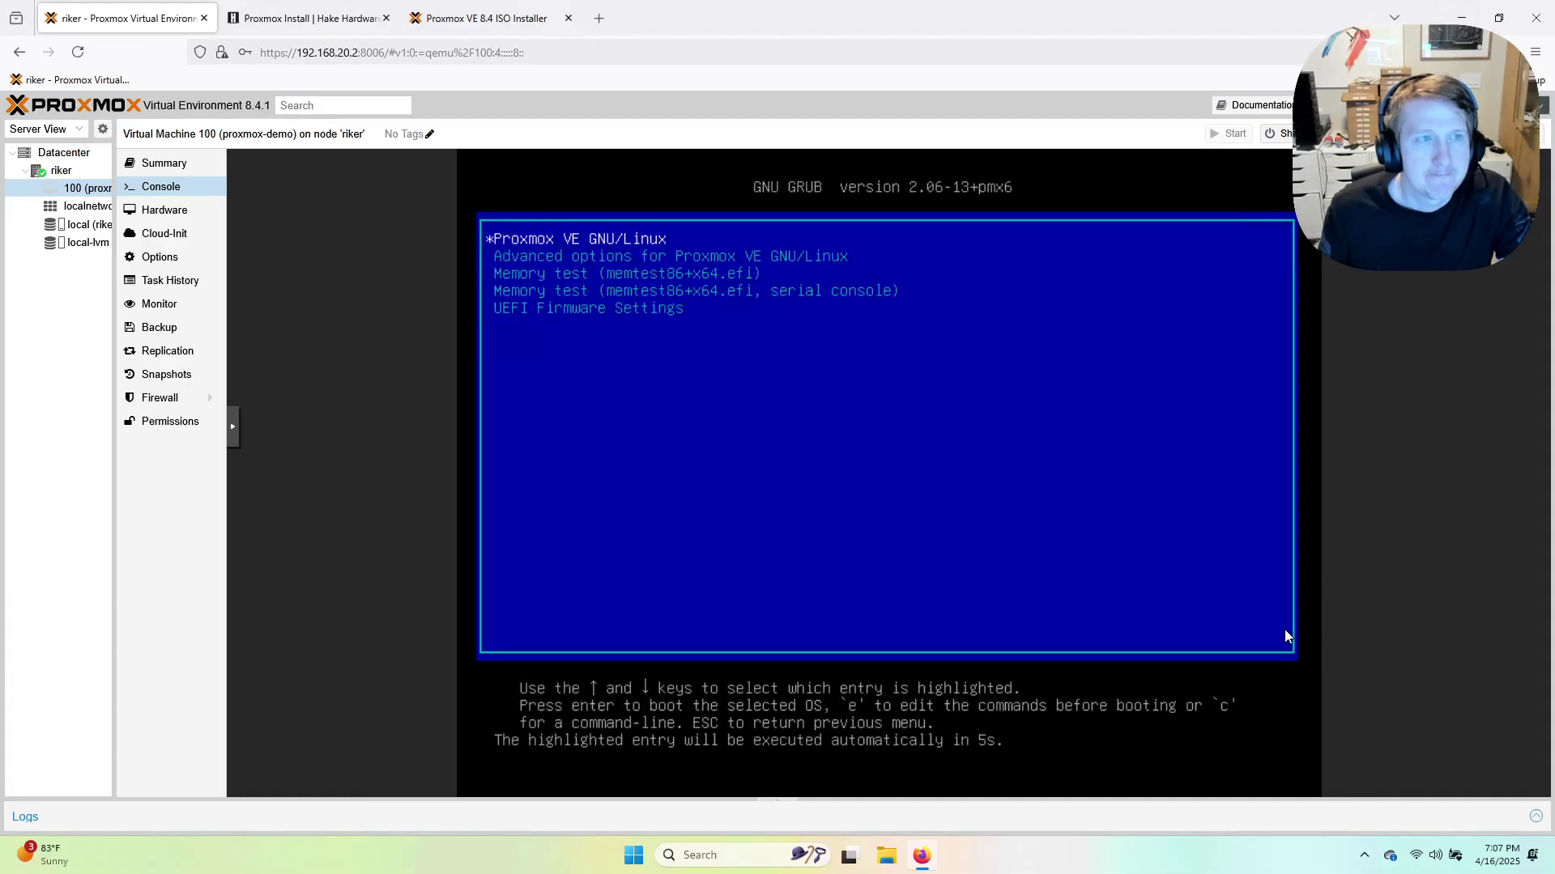
{"action": "key", "text": "Return"}
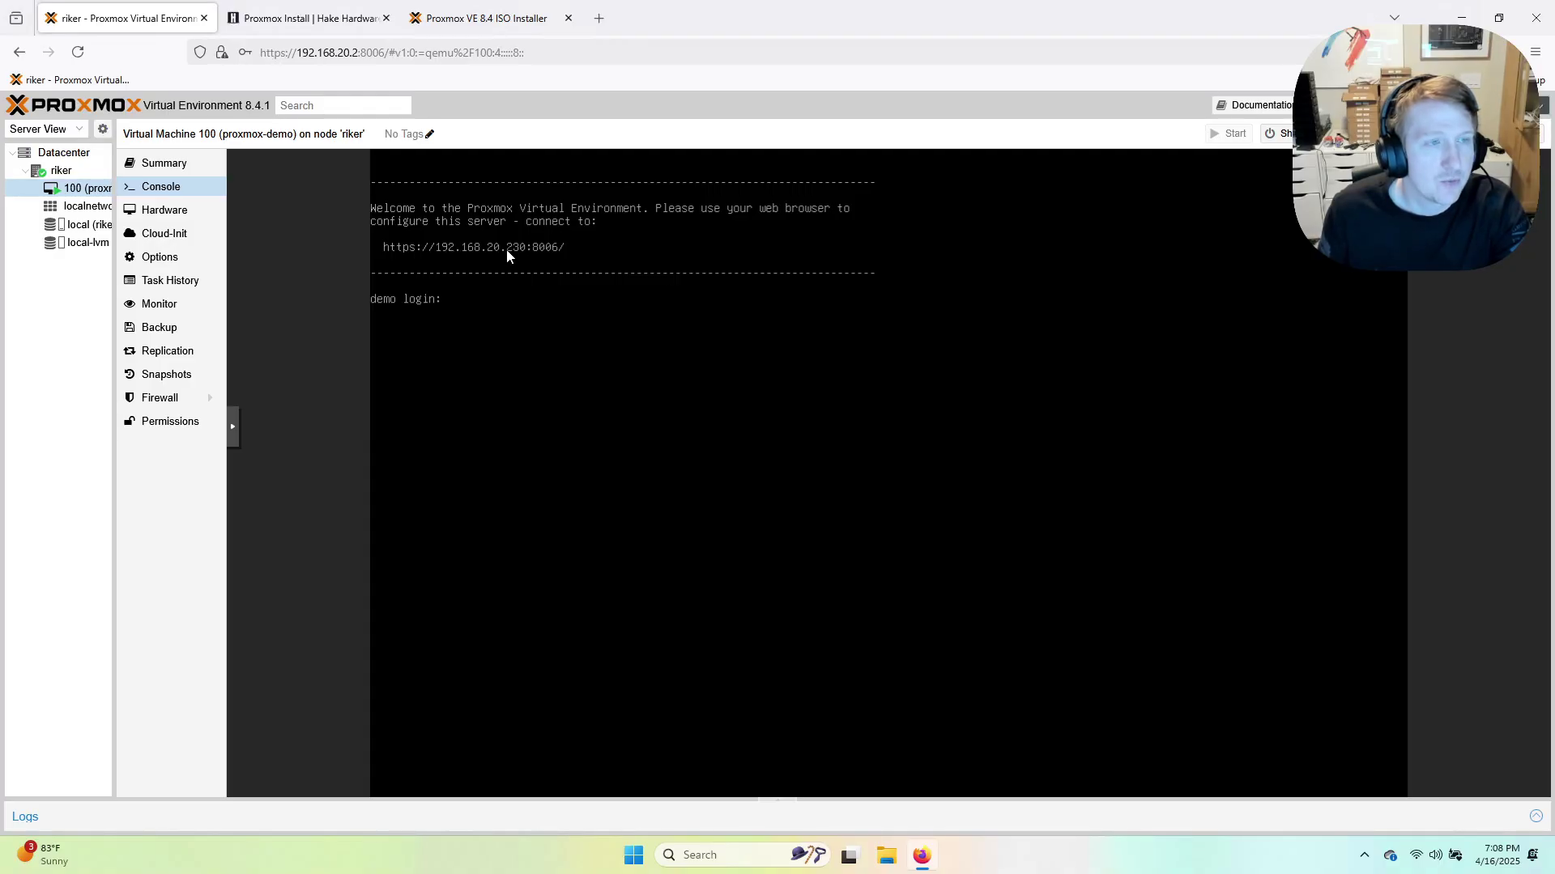
{"action": "left_click", "coordinate": [599, 18]}
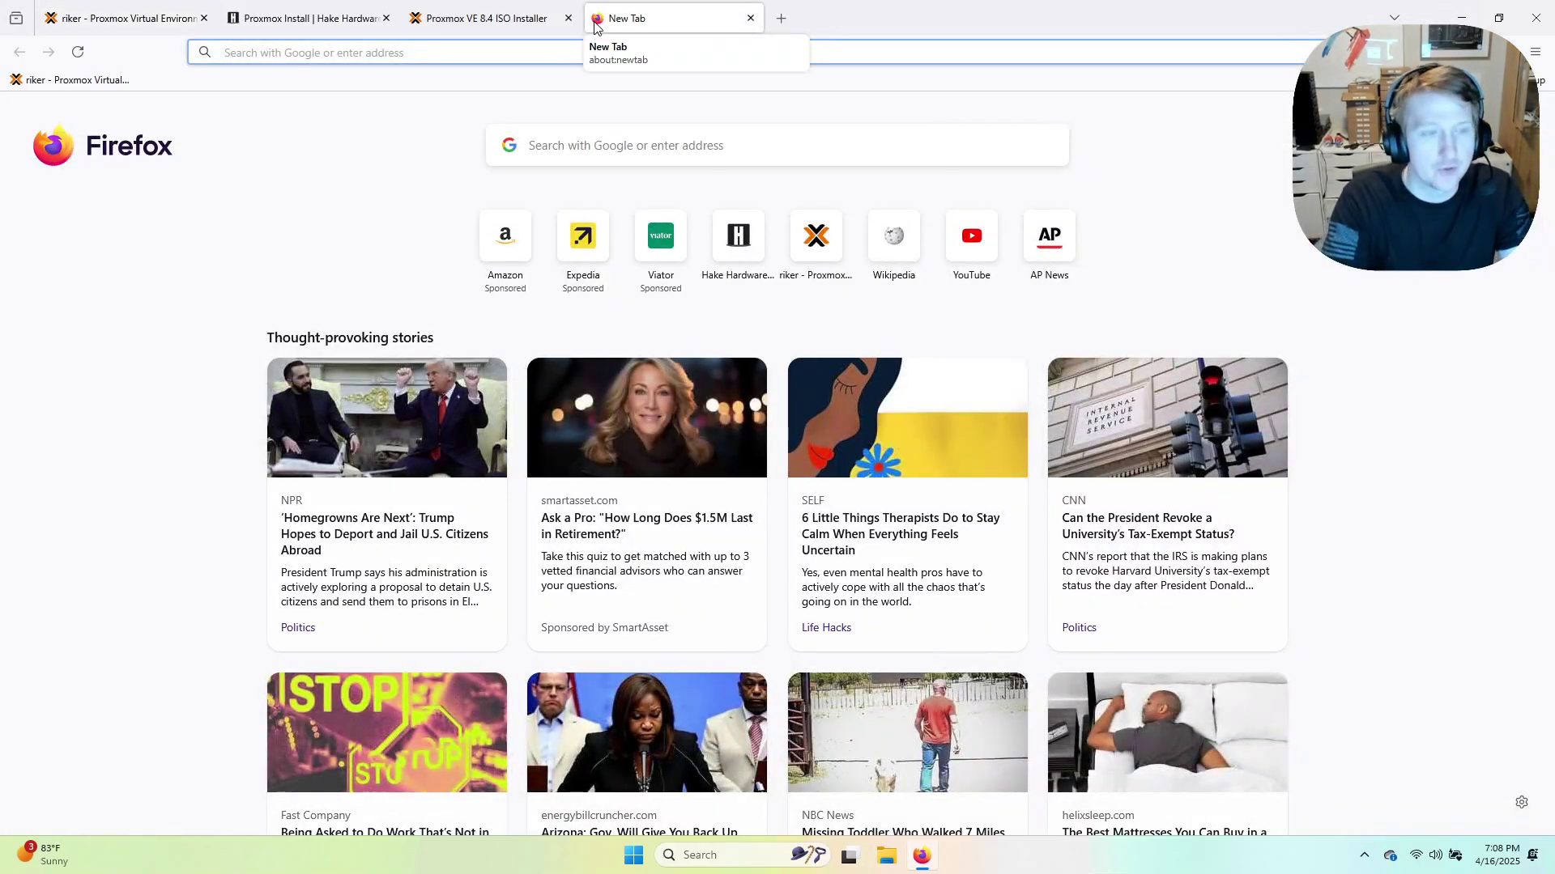
{"action": "type", "text": "https://192.168"}
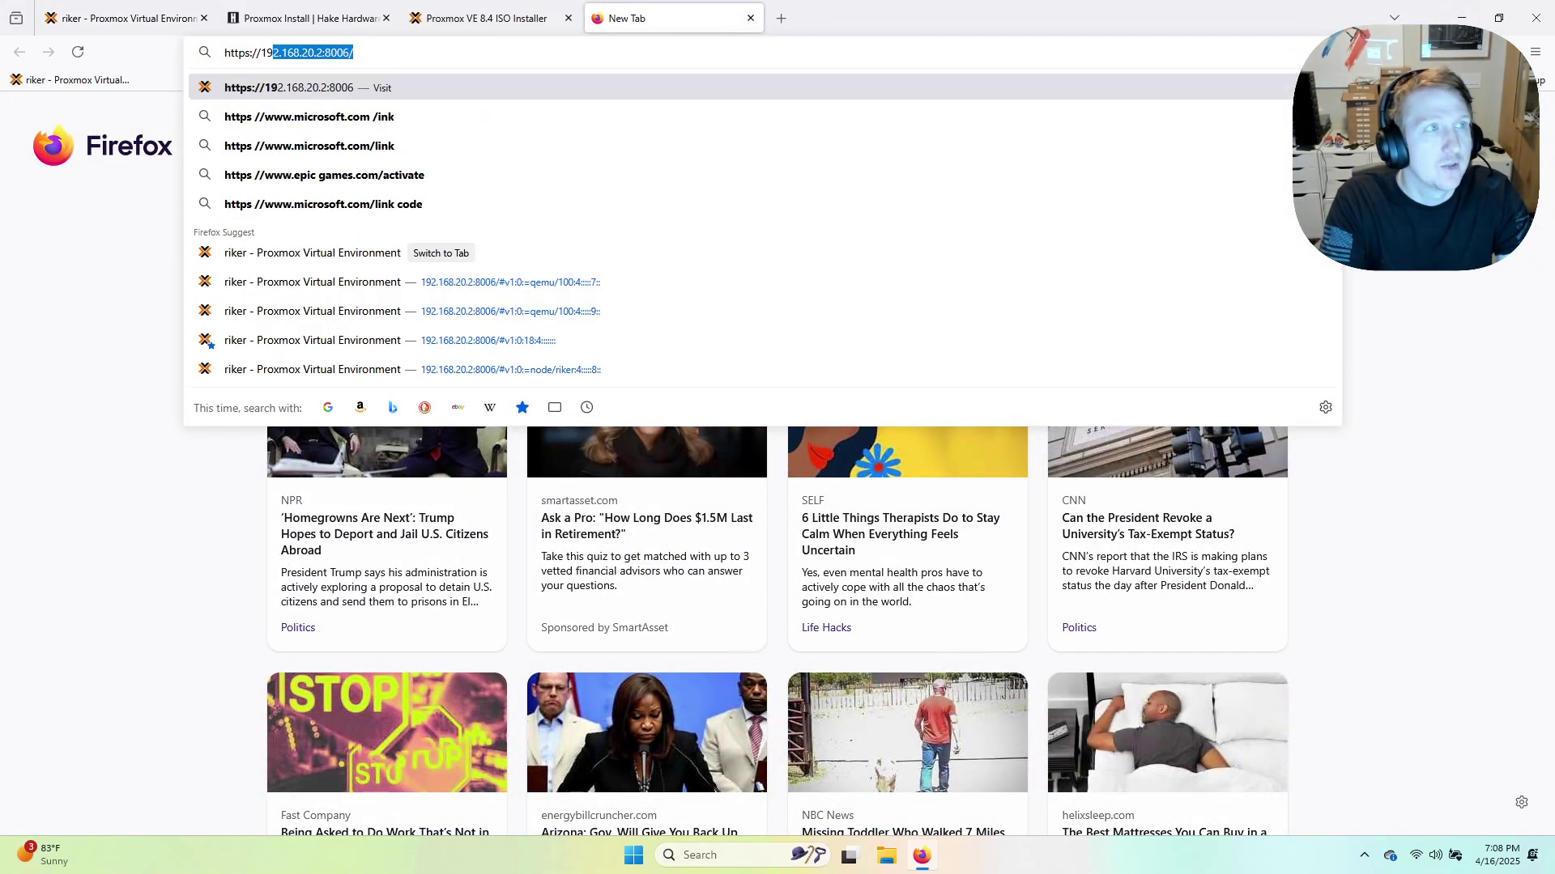
{"action": "type", "text": ".20"}
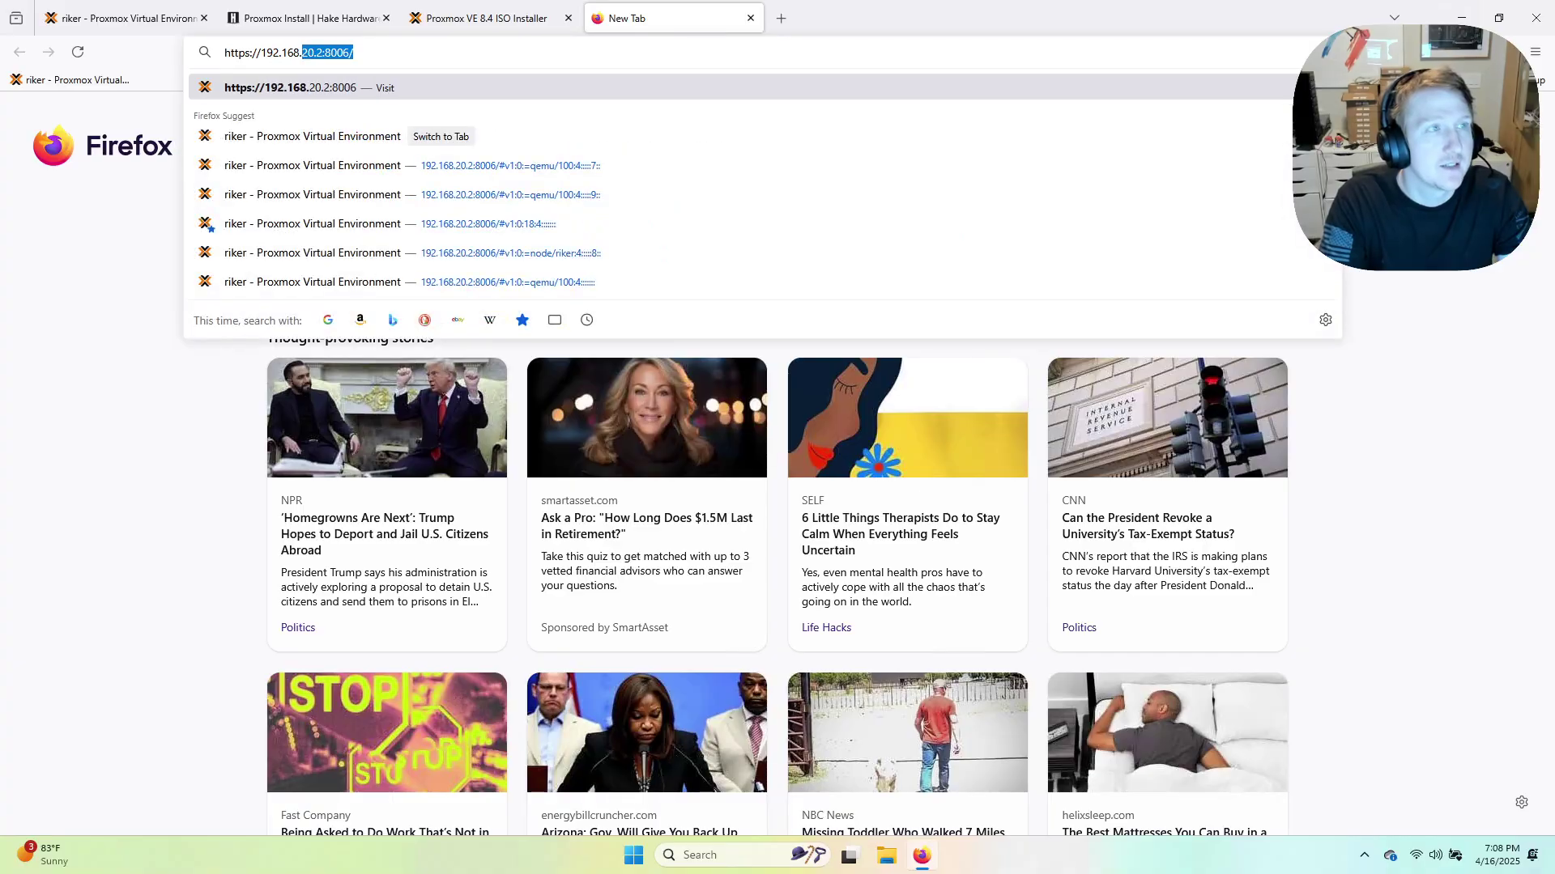
{"action": "type", "text": ".230:8006"}
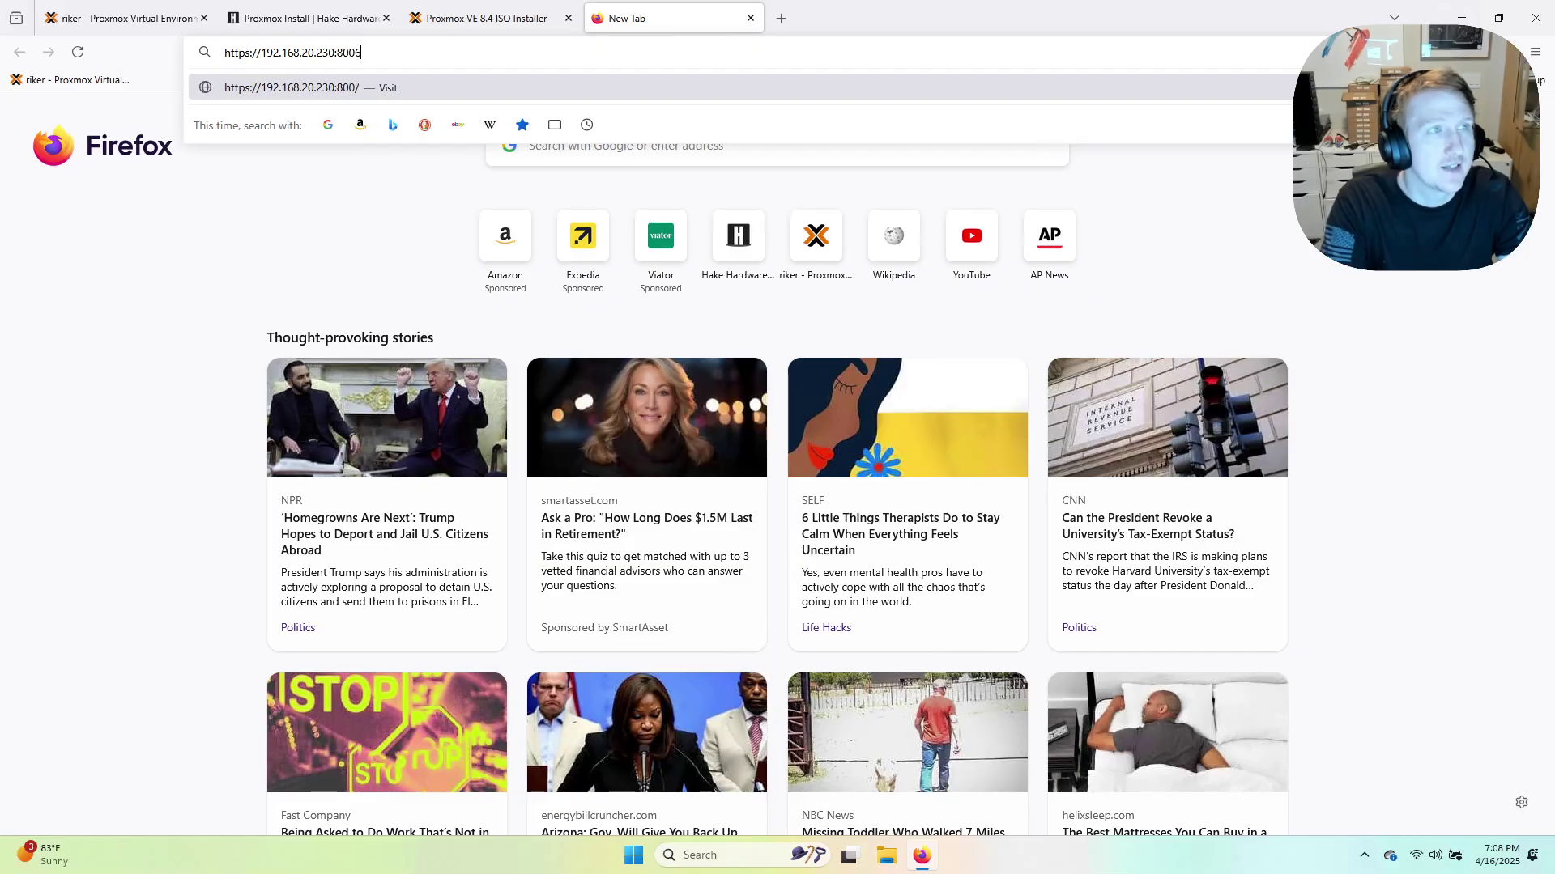
{"action": "key", "text": "Return"}
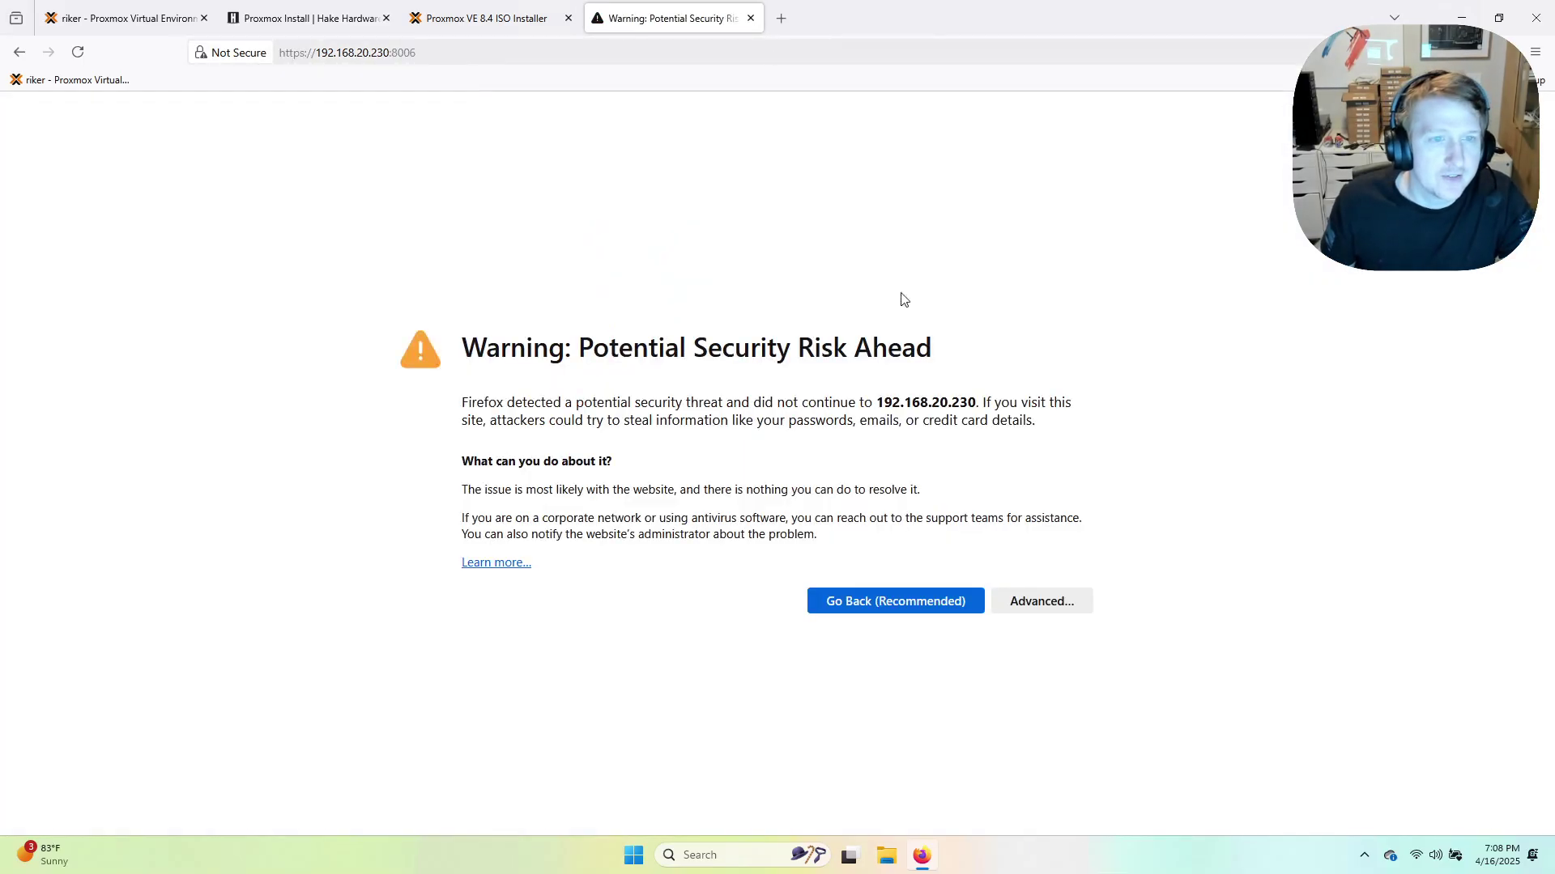
{"action": "left_click", "coordinate": [249, 57]}
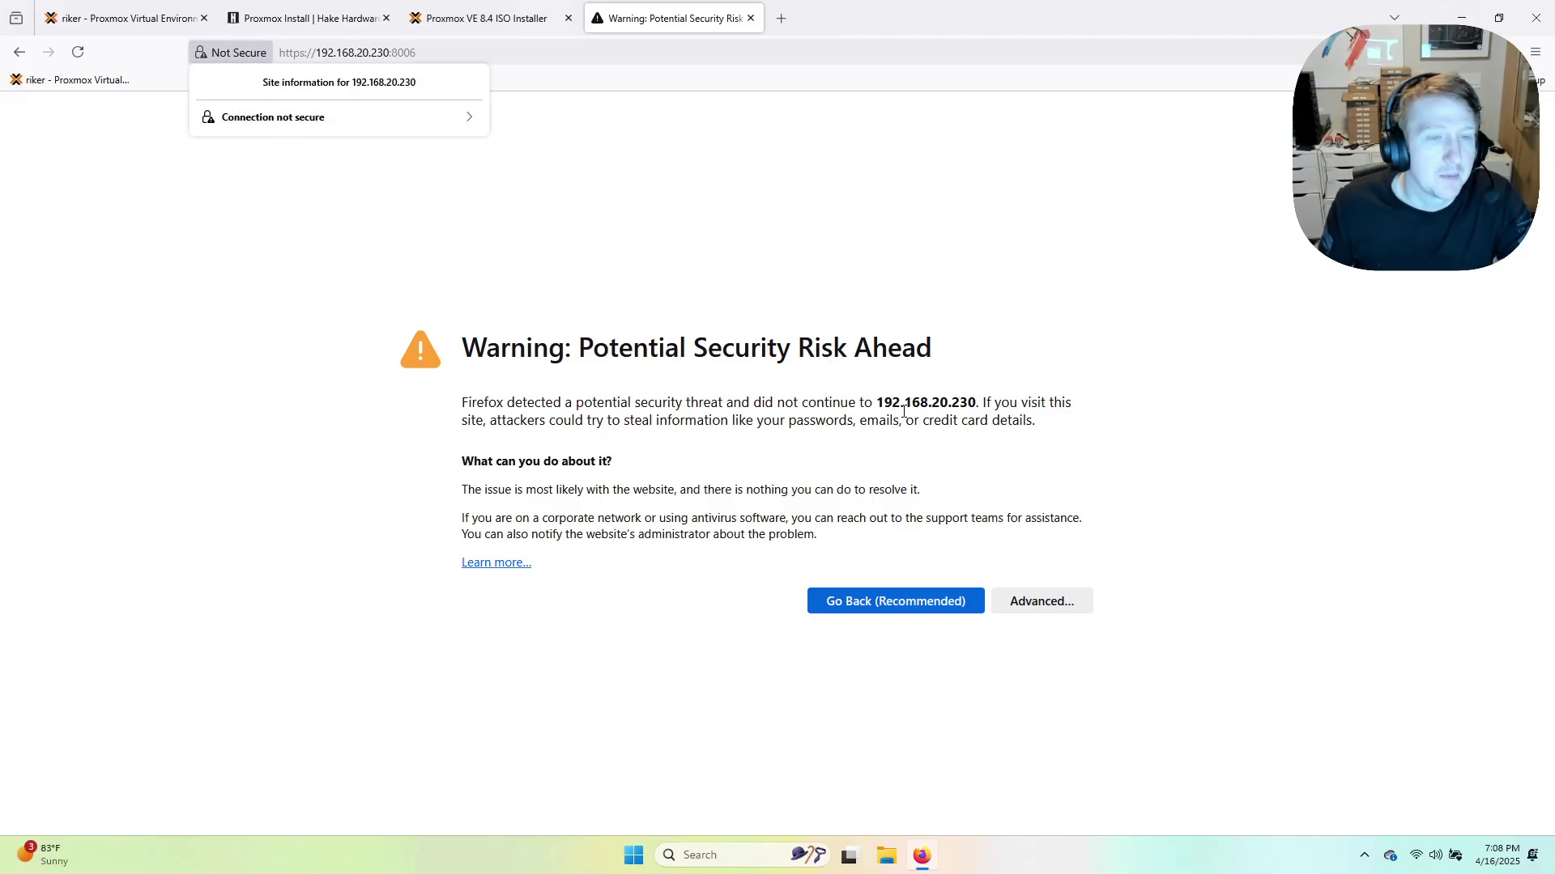
{"action": "left_click", "coordinate": [1029, 603]}
{"action": "scroll", "coordinate": [1209, 580], "scroll_direction": "down", "scroll_amount": 2}
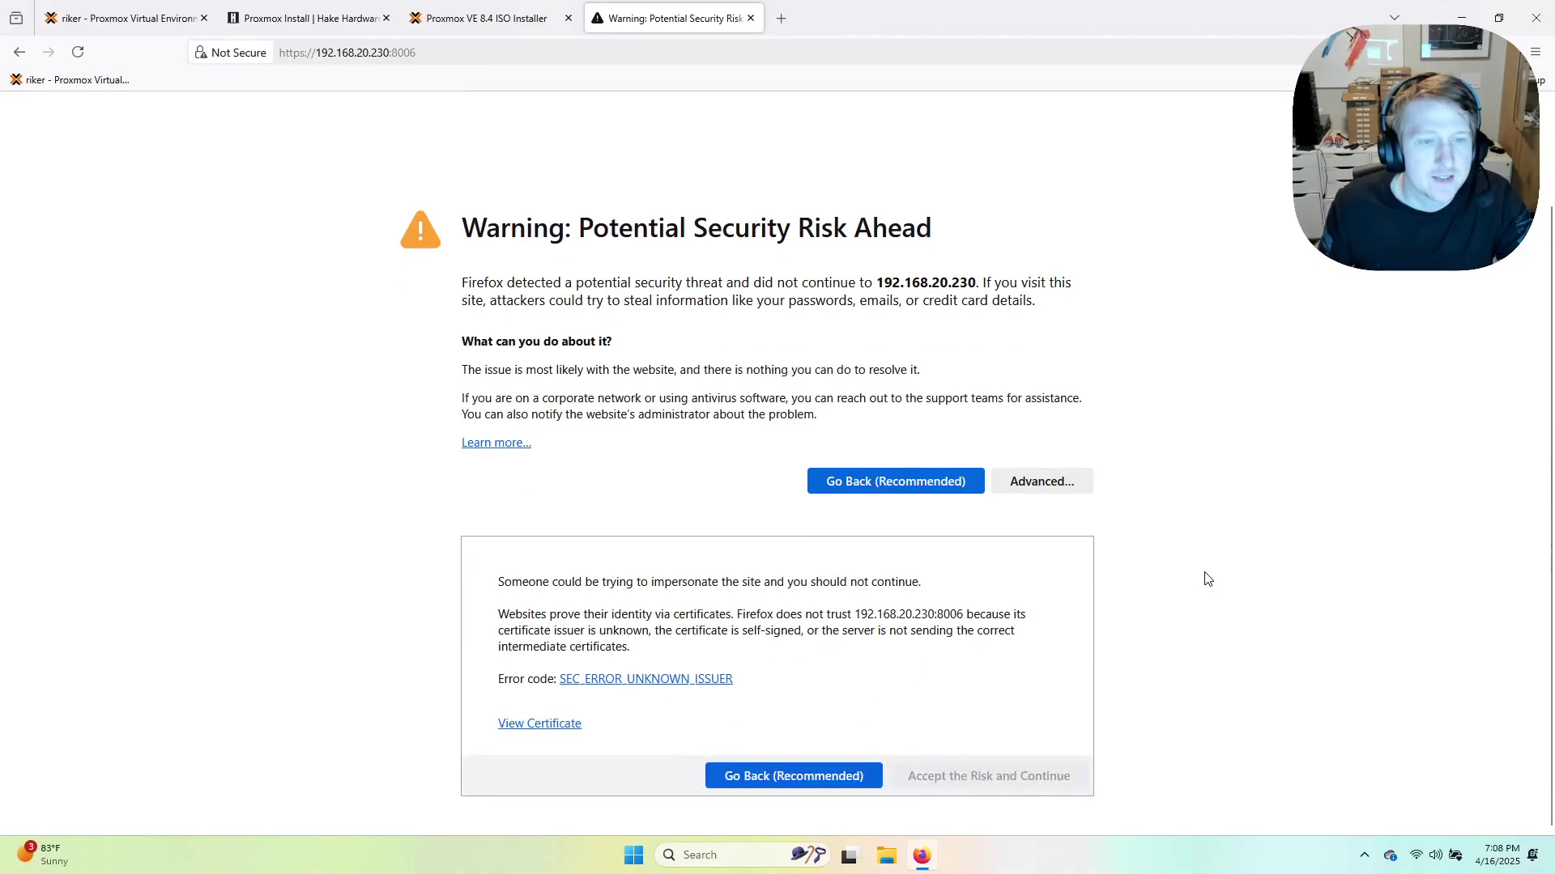
{"action": "left_click", "coordinate": [977, 776]}
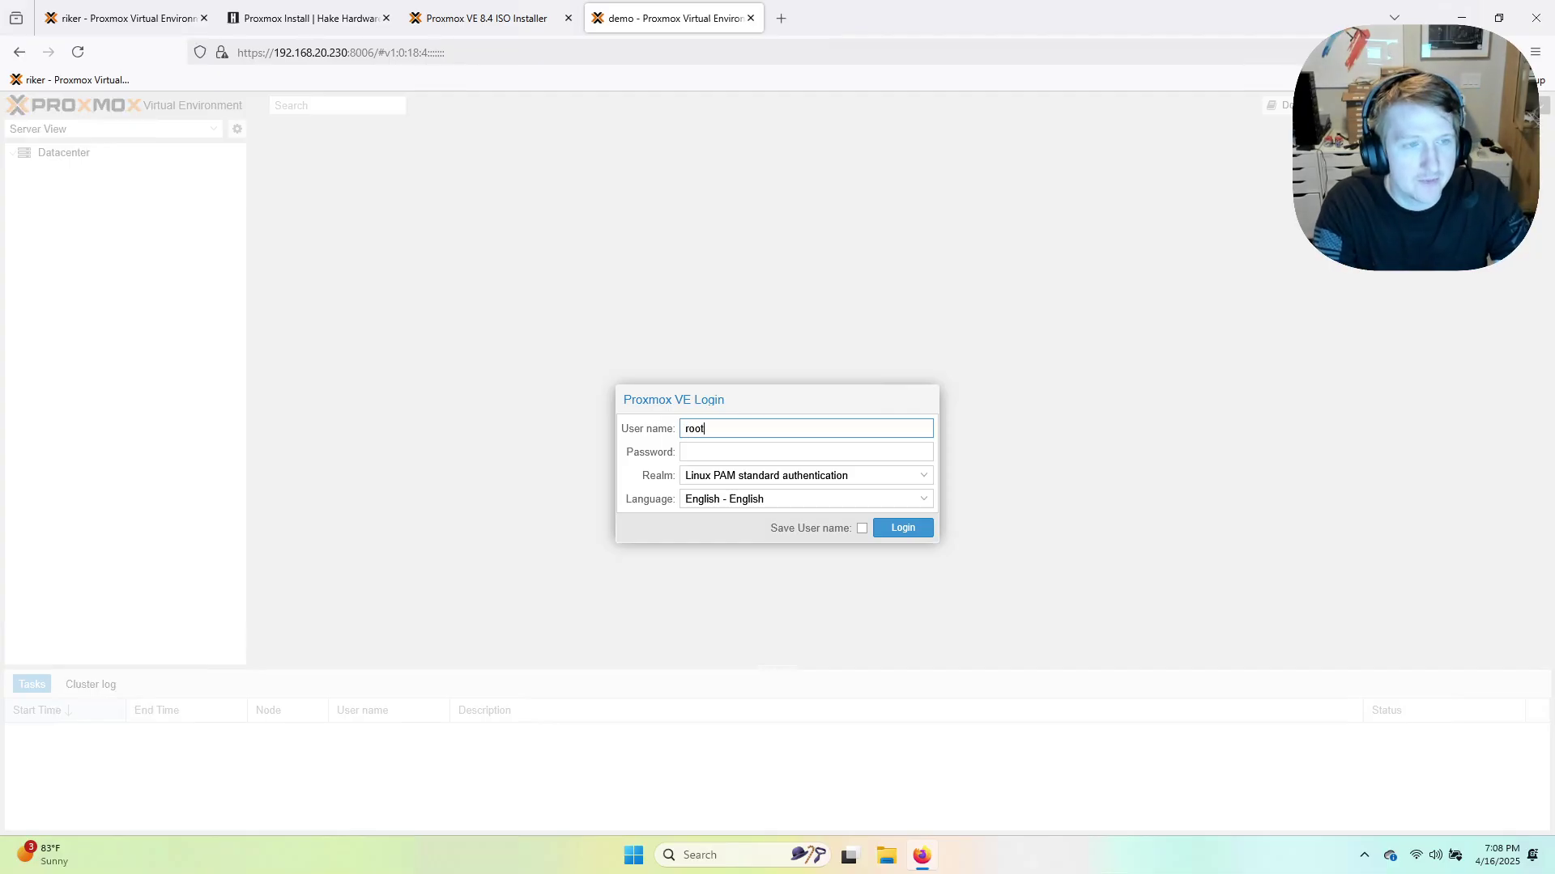
Log in to the demo node's web interface with the root password.
{"action": "key", "text": "Tab"}
{"action": "type", "text": "******"}
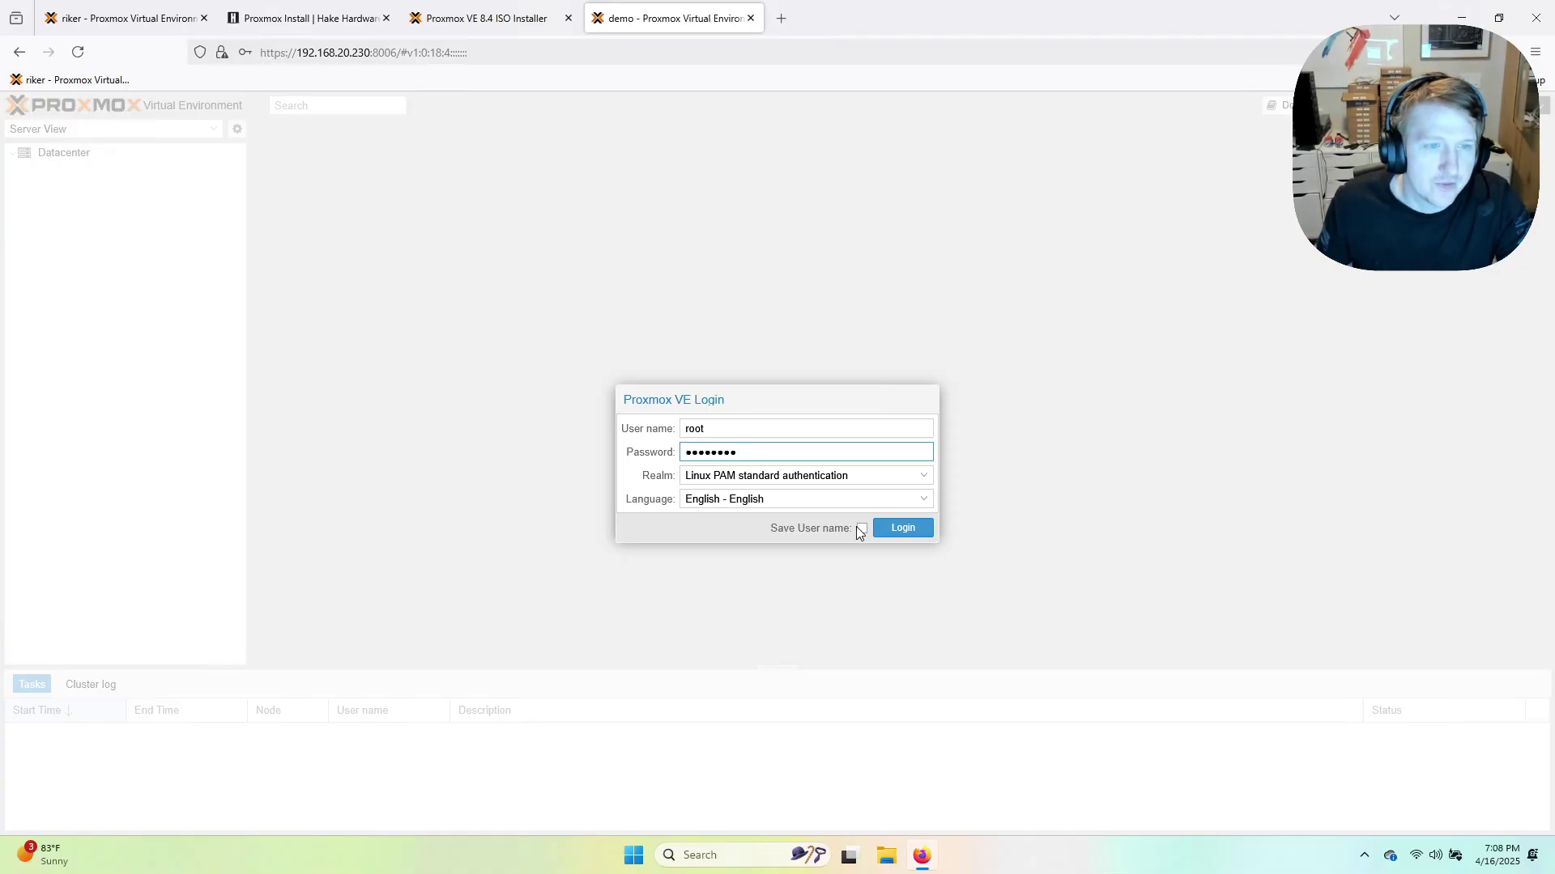
{"action": "left_click", "coordinate": [900, 532]}
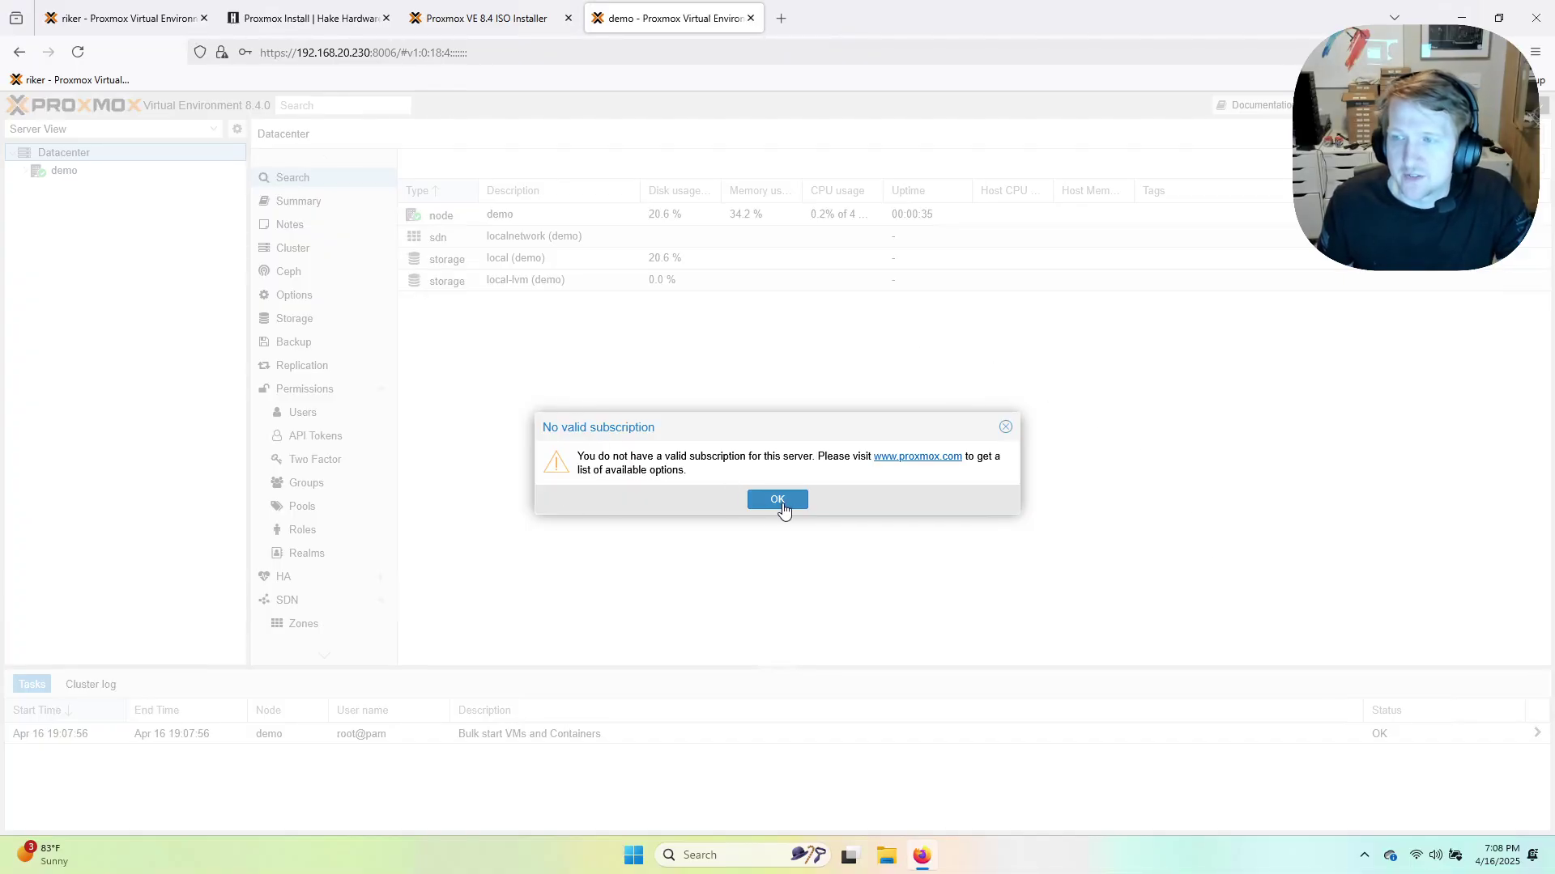
Zoom the page twice, dismiss the no-subscription notice, and return to the wiki guide.
{"action": "key", "text": "ctrl+plus"}
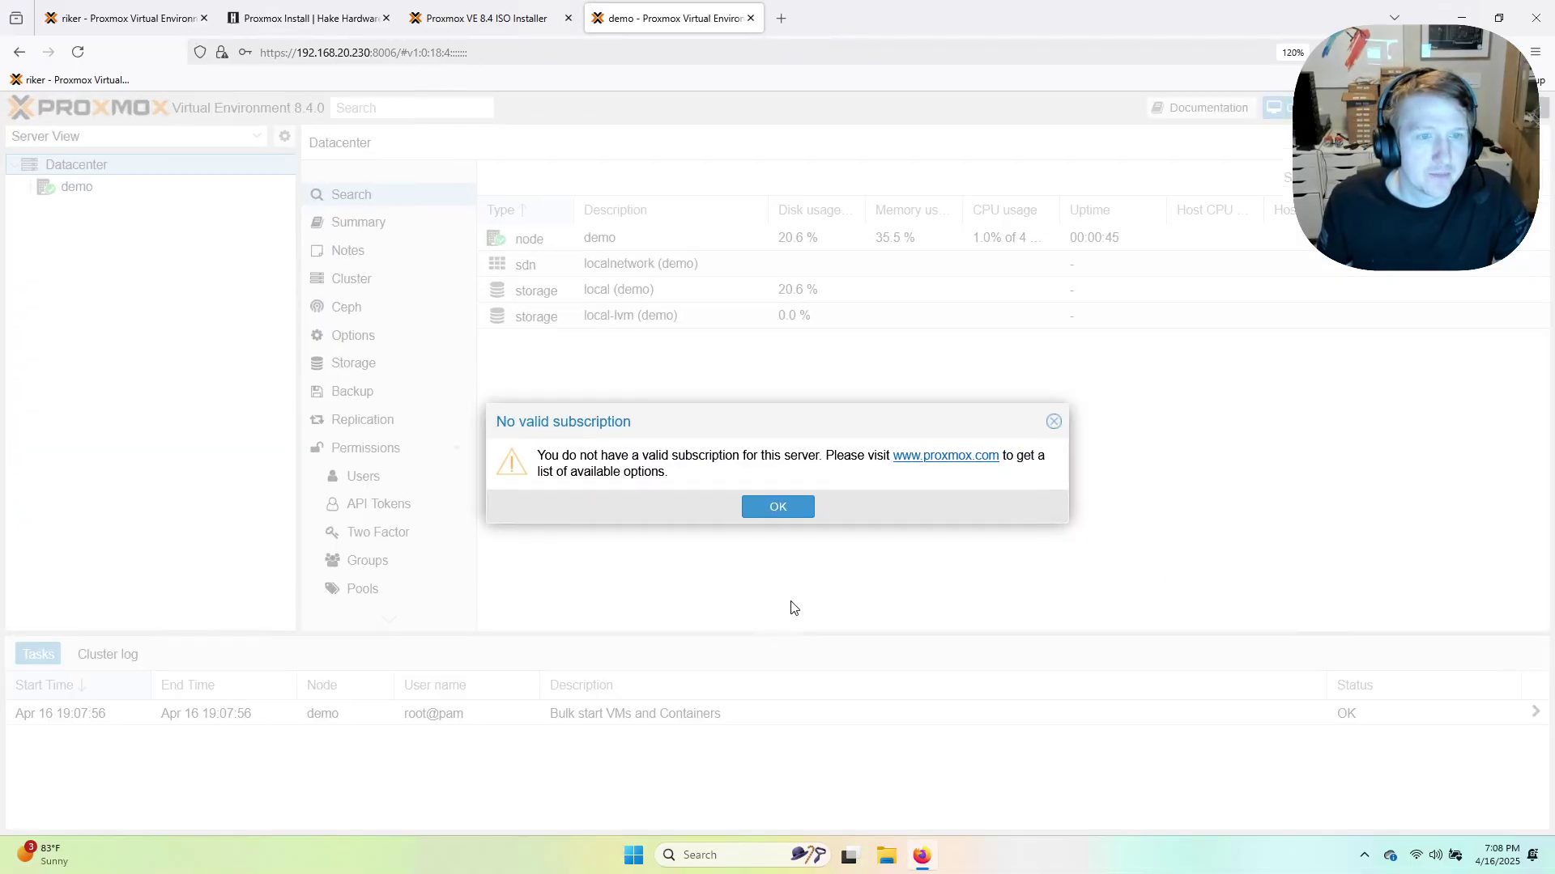
{"action": "key", "text": "ctrl+plus"}
{"action": "key", "text": "ctrl+plus"}
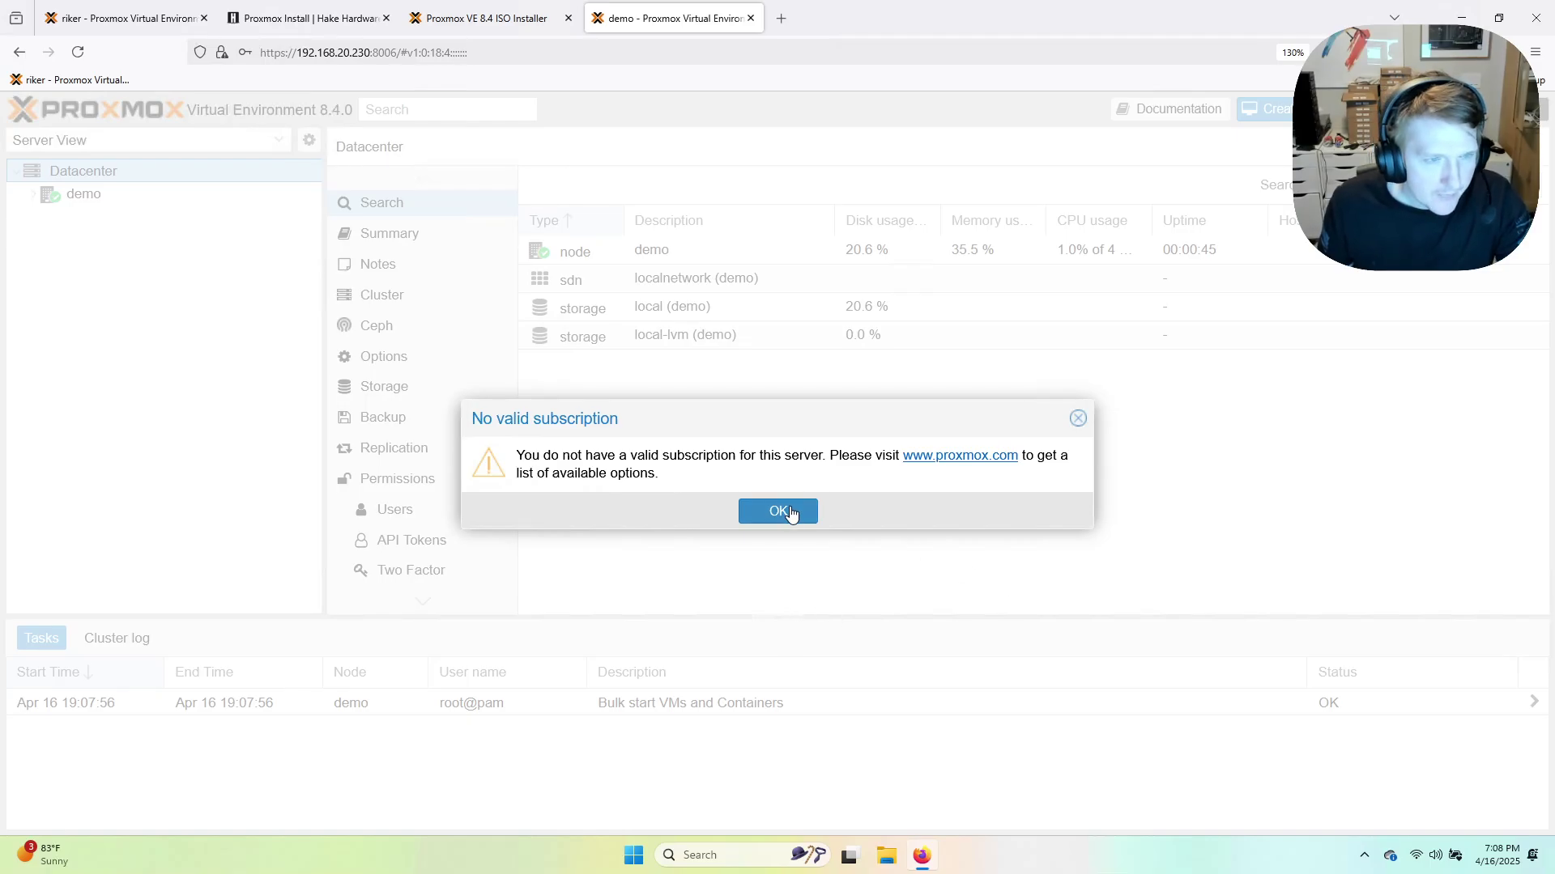
{"action": "left_click", "coordinate": [791, 511]}
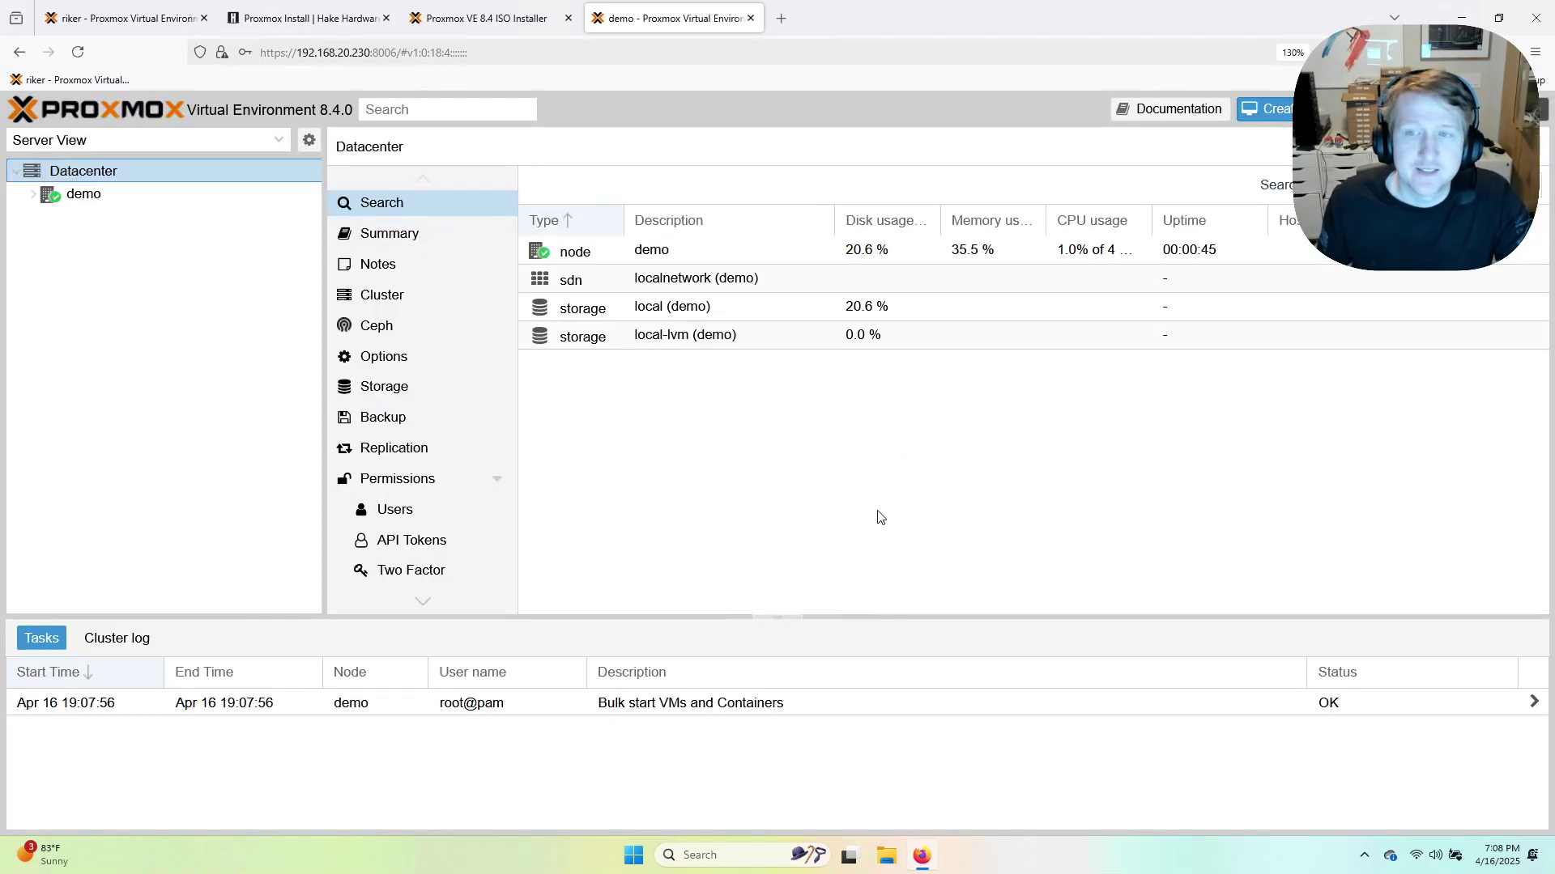
{"action": "left_click", "coordinate": [312, 18]}
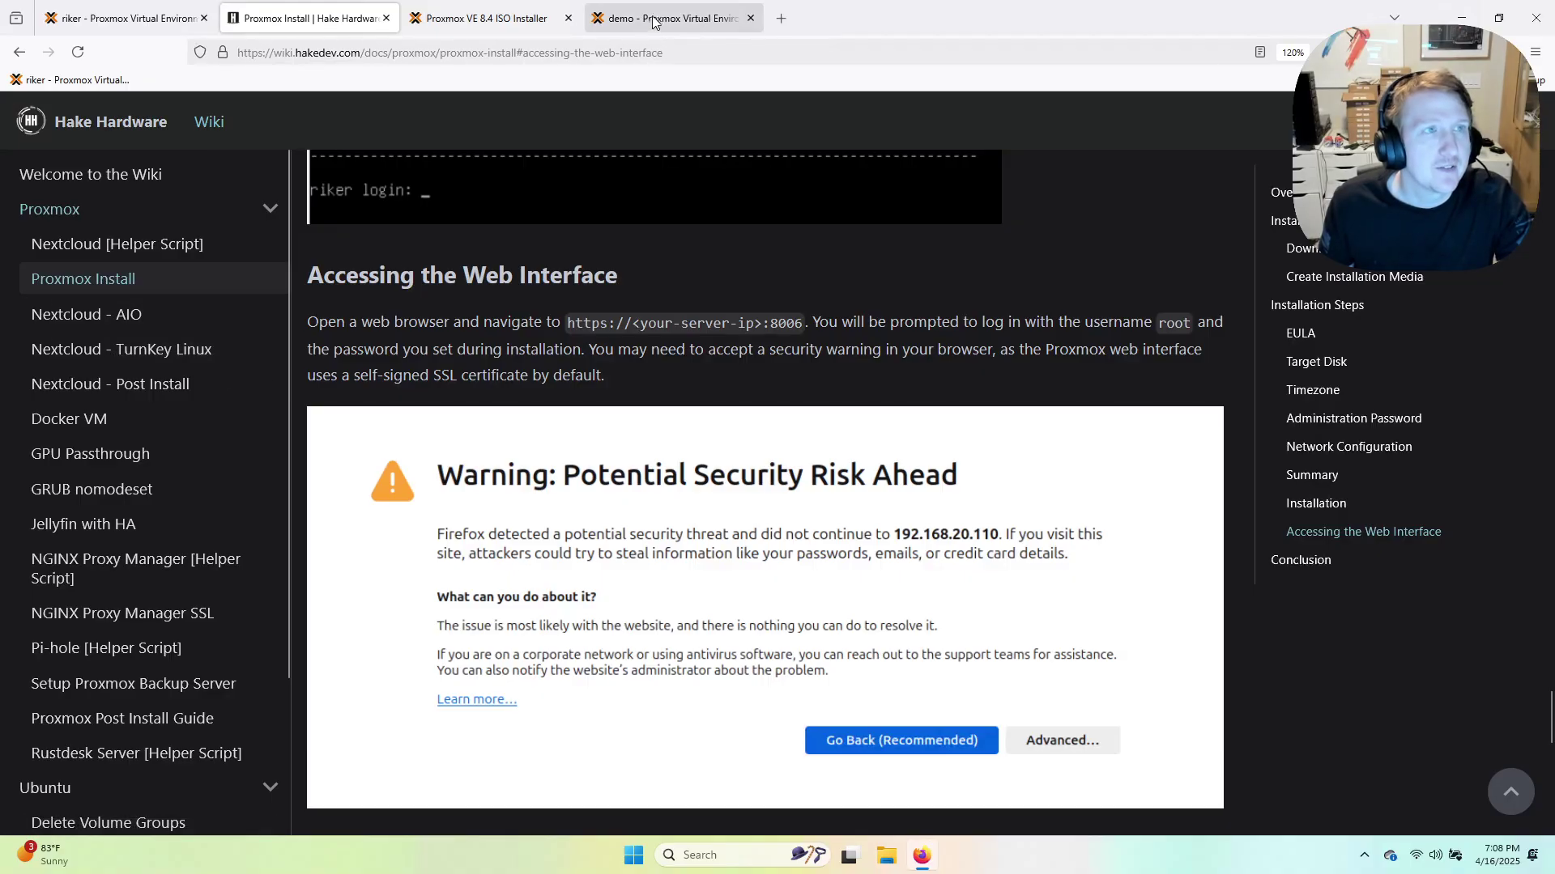
Search 'proxmox ve helper' in a new tab and open the Proxmox VE Helper-Scripts website.
{"action": "left_click", "coordinate": [781, 23]}
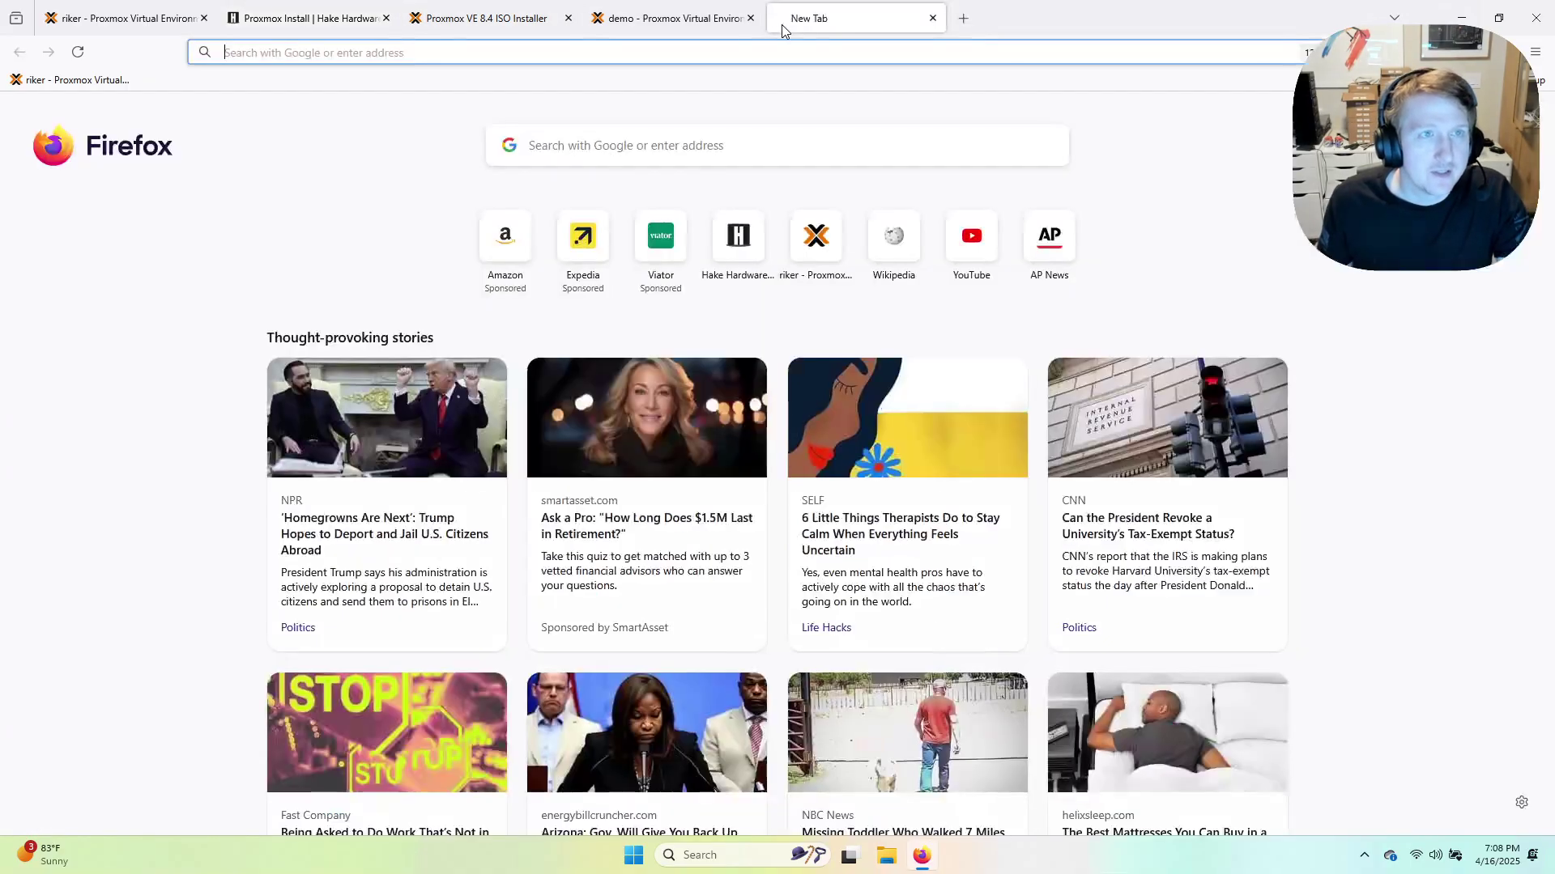
{"action": "type", "text": "proxmox"}
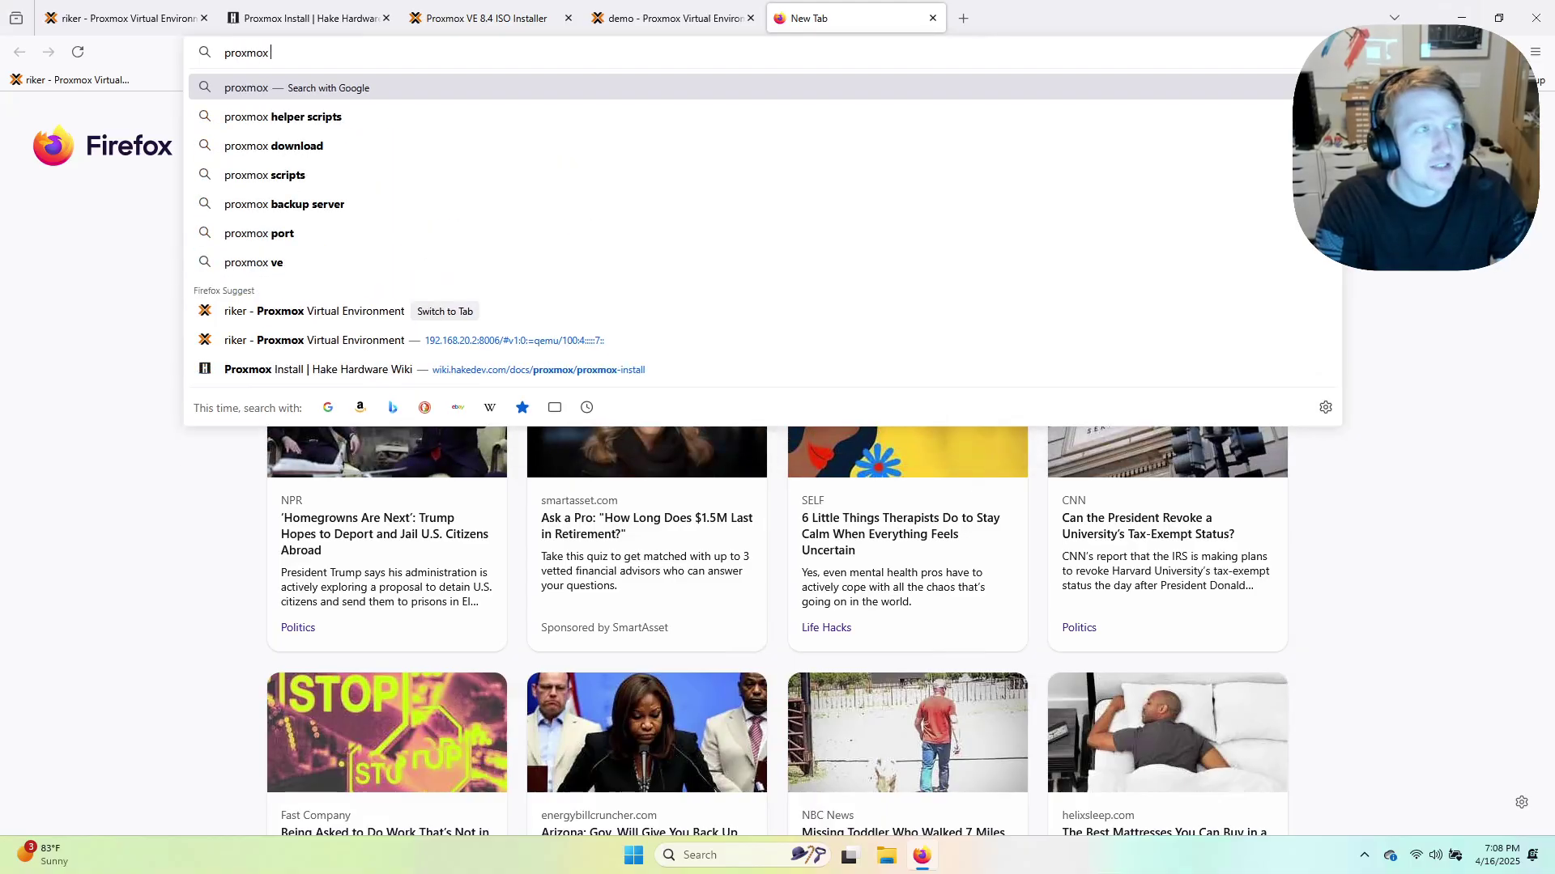
{"action": "type", "text": " ve hle"}
{"action": "key", "text": "BackSpace"}
{"action": "key", "text": "BackSpace"}
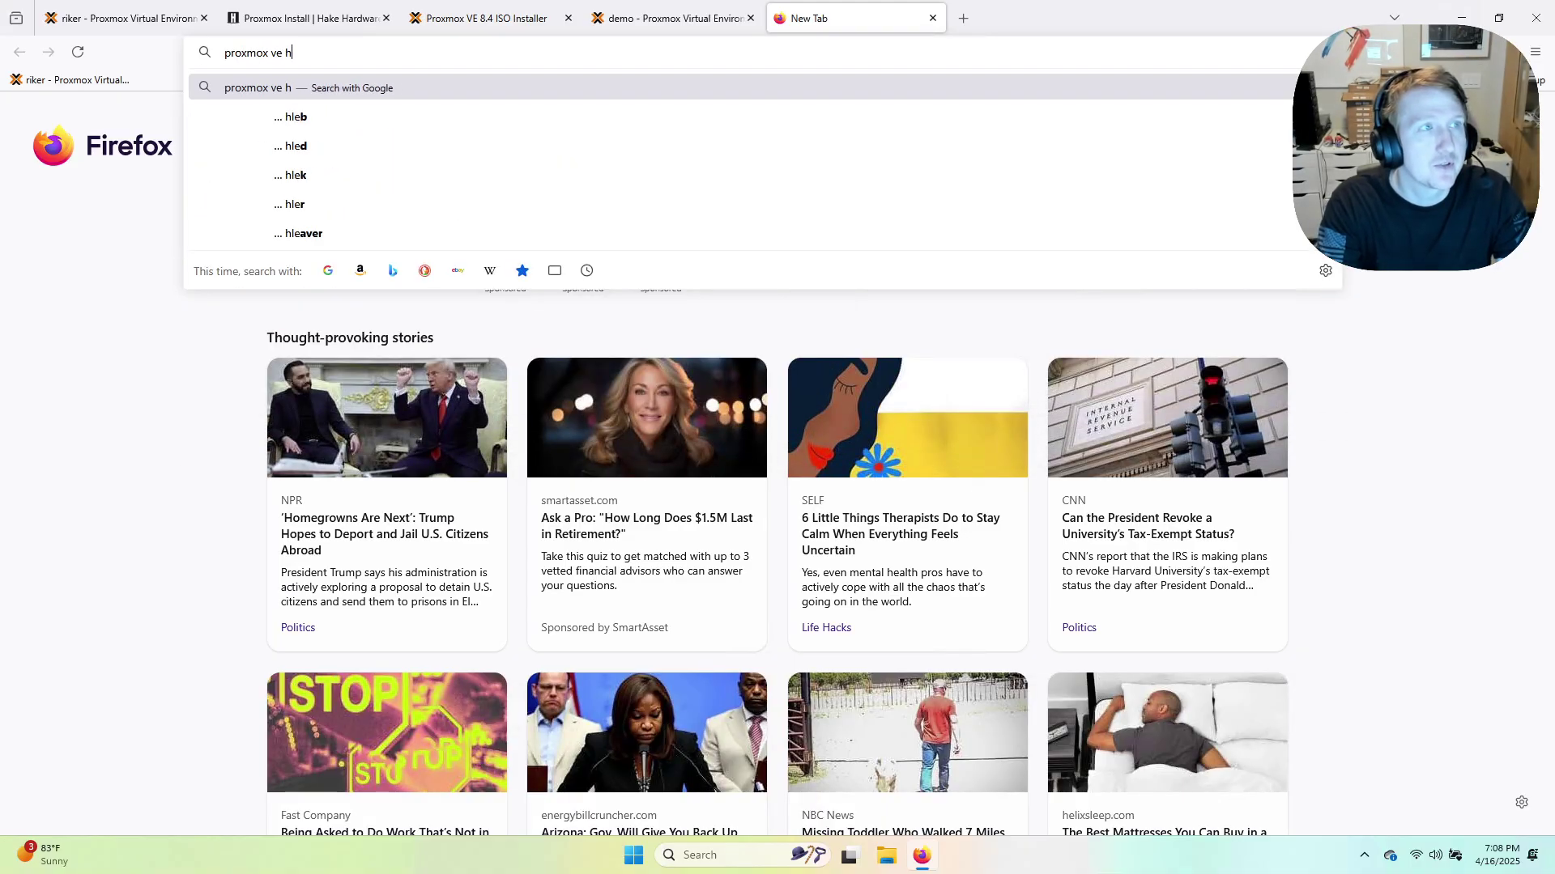
{"action": "type", "text": "elper"}
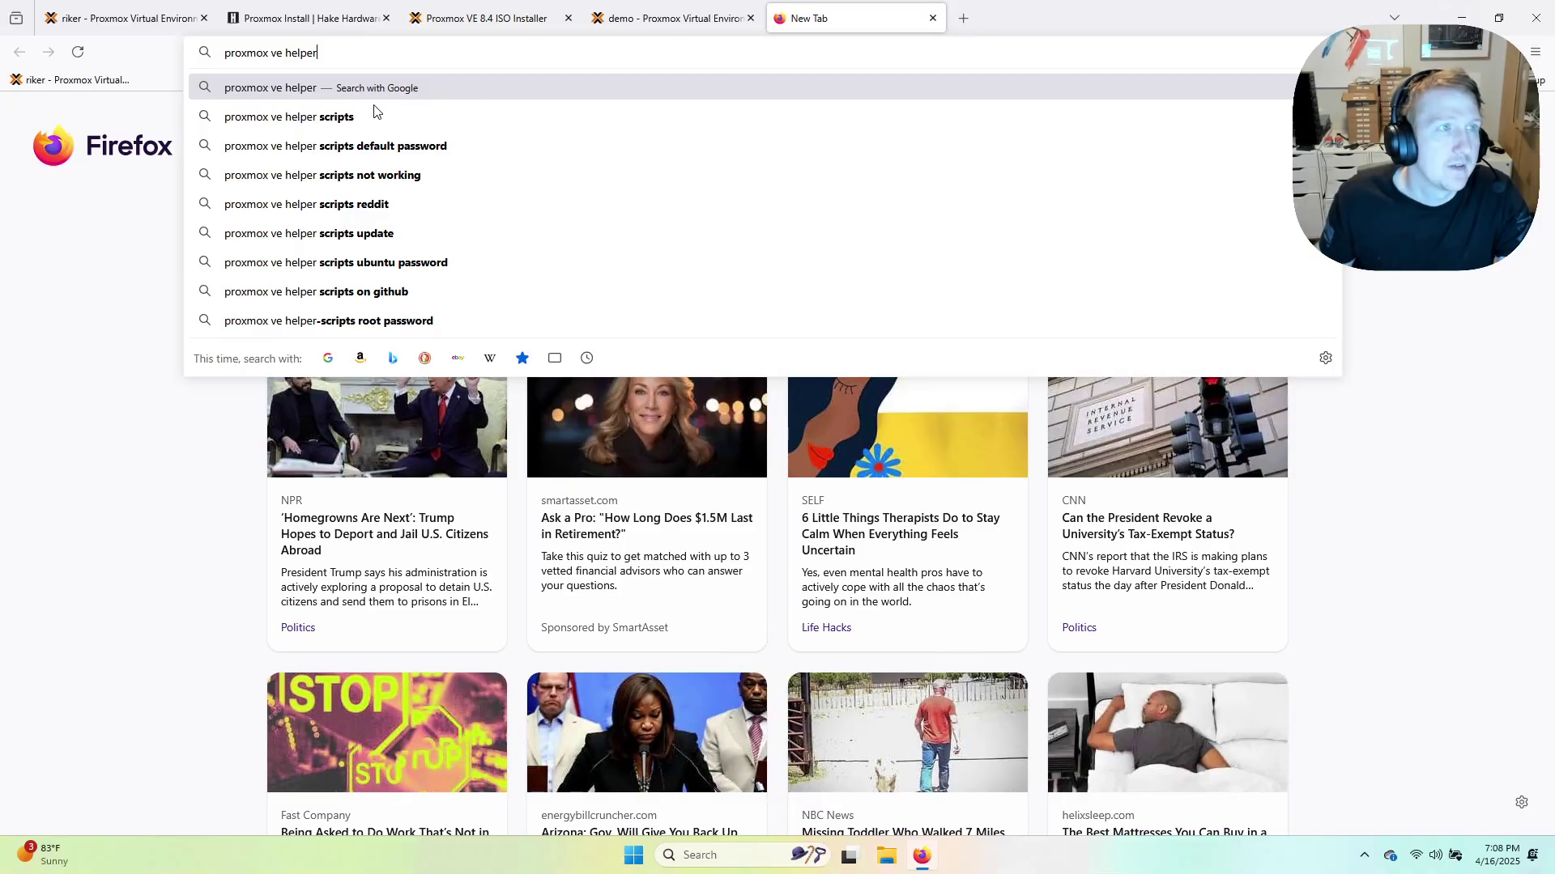
{"action": "left_click", "coordinate": [374, 114]}
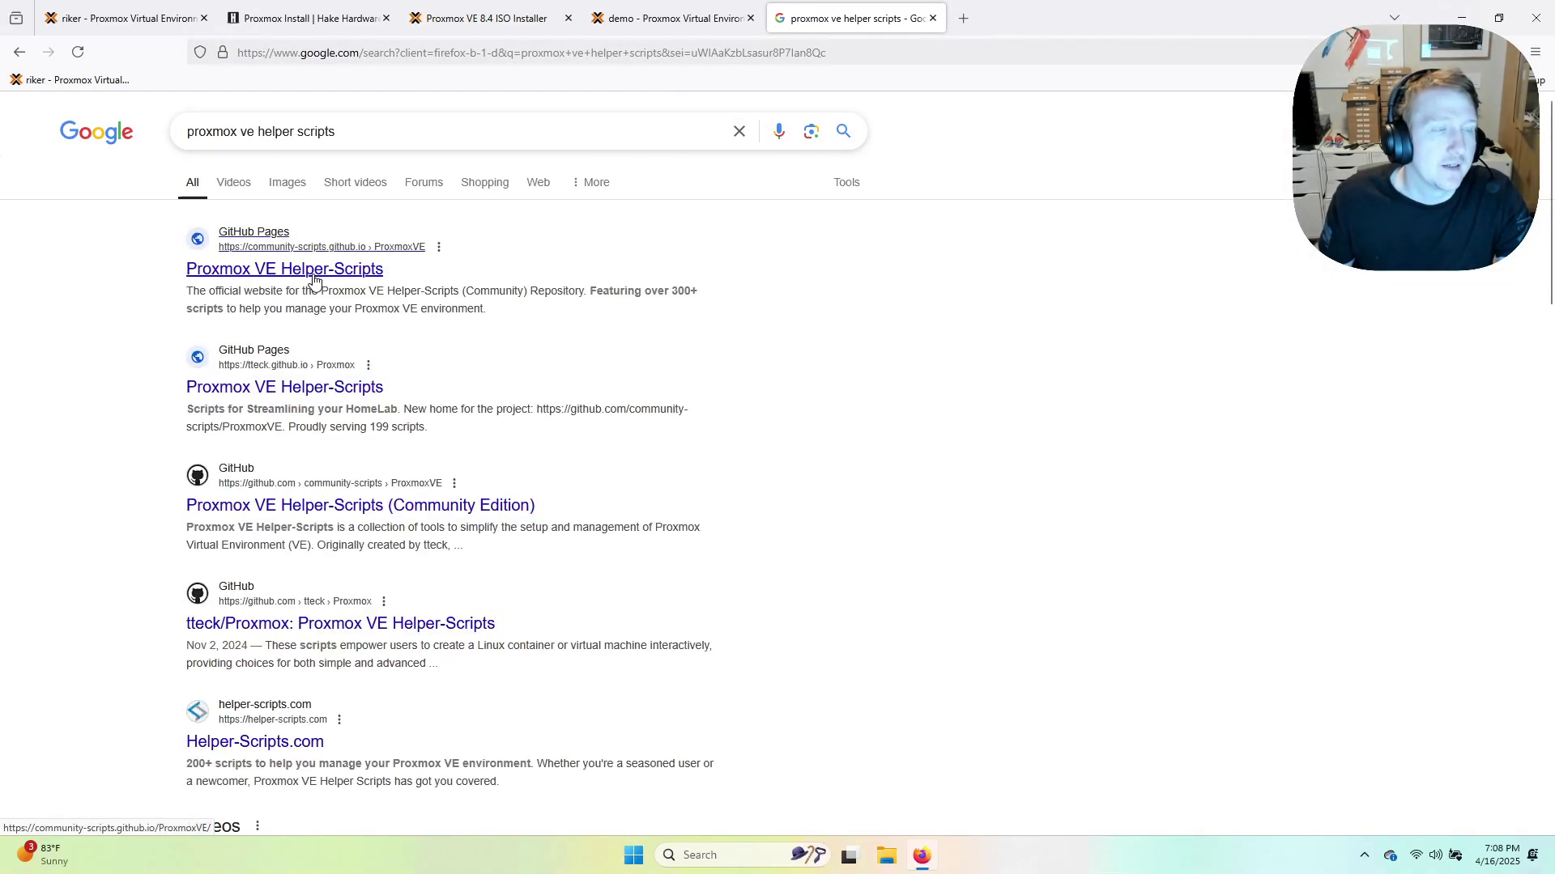
{"action": "left_click", "coordinate": [313, 275]}
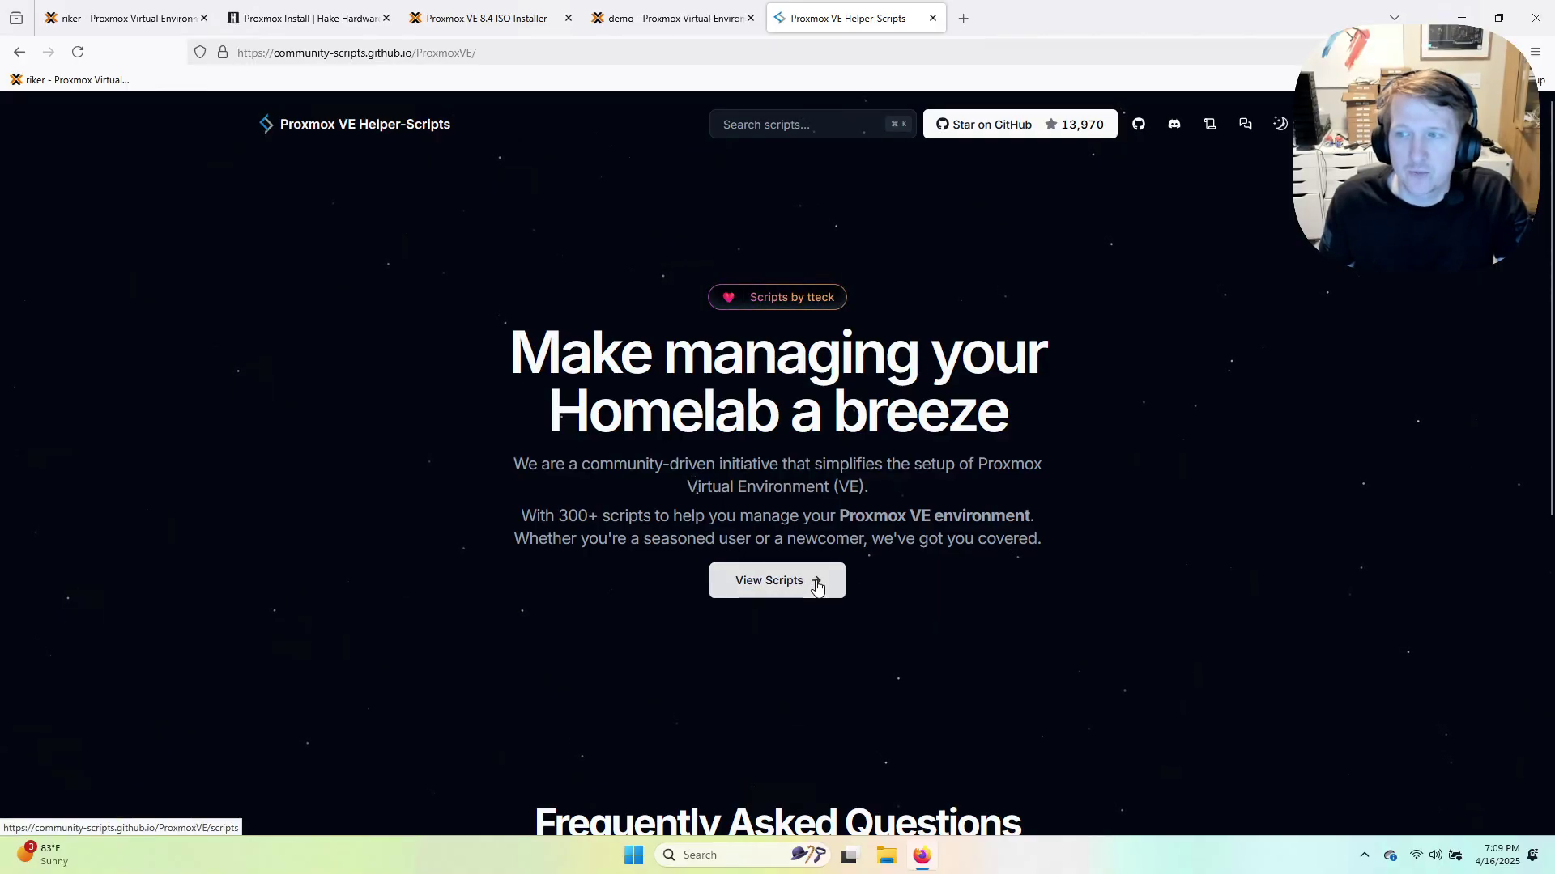
Copy the Proxmox VE Post Install script's bash command, then return to the demo tab.
{"action": "key", "text": "ctrl+plus"}
{"action": "key", "text": "ctrl+plus"}
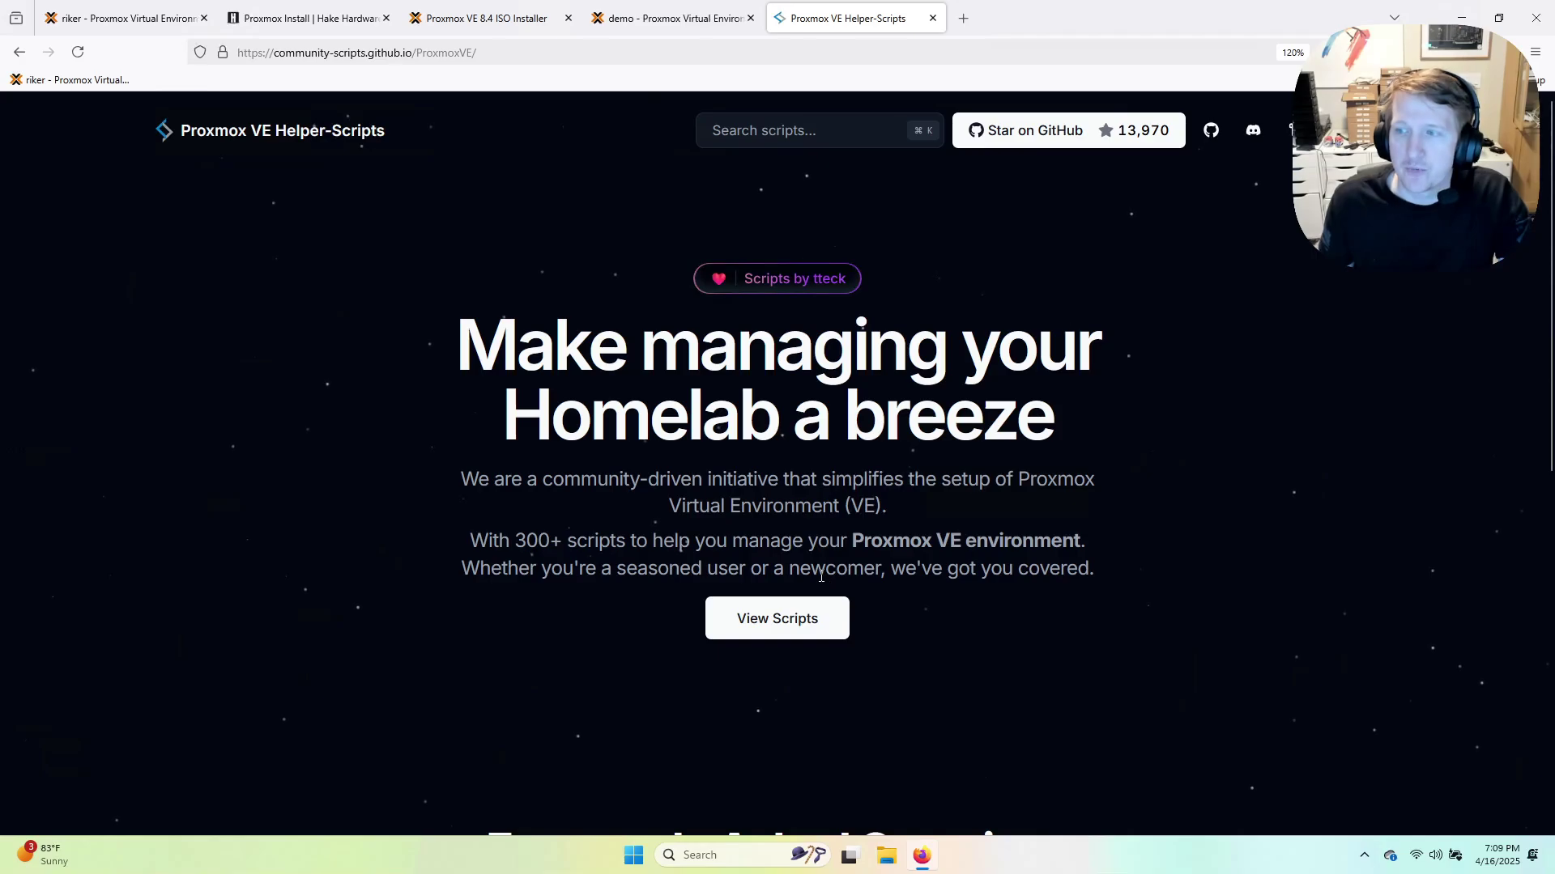
{"action": "left_click", "coordinate": [783, 628]}
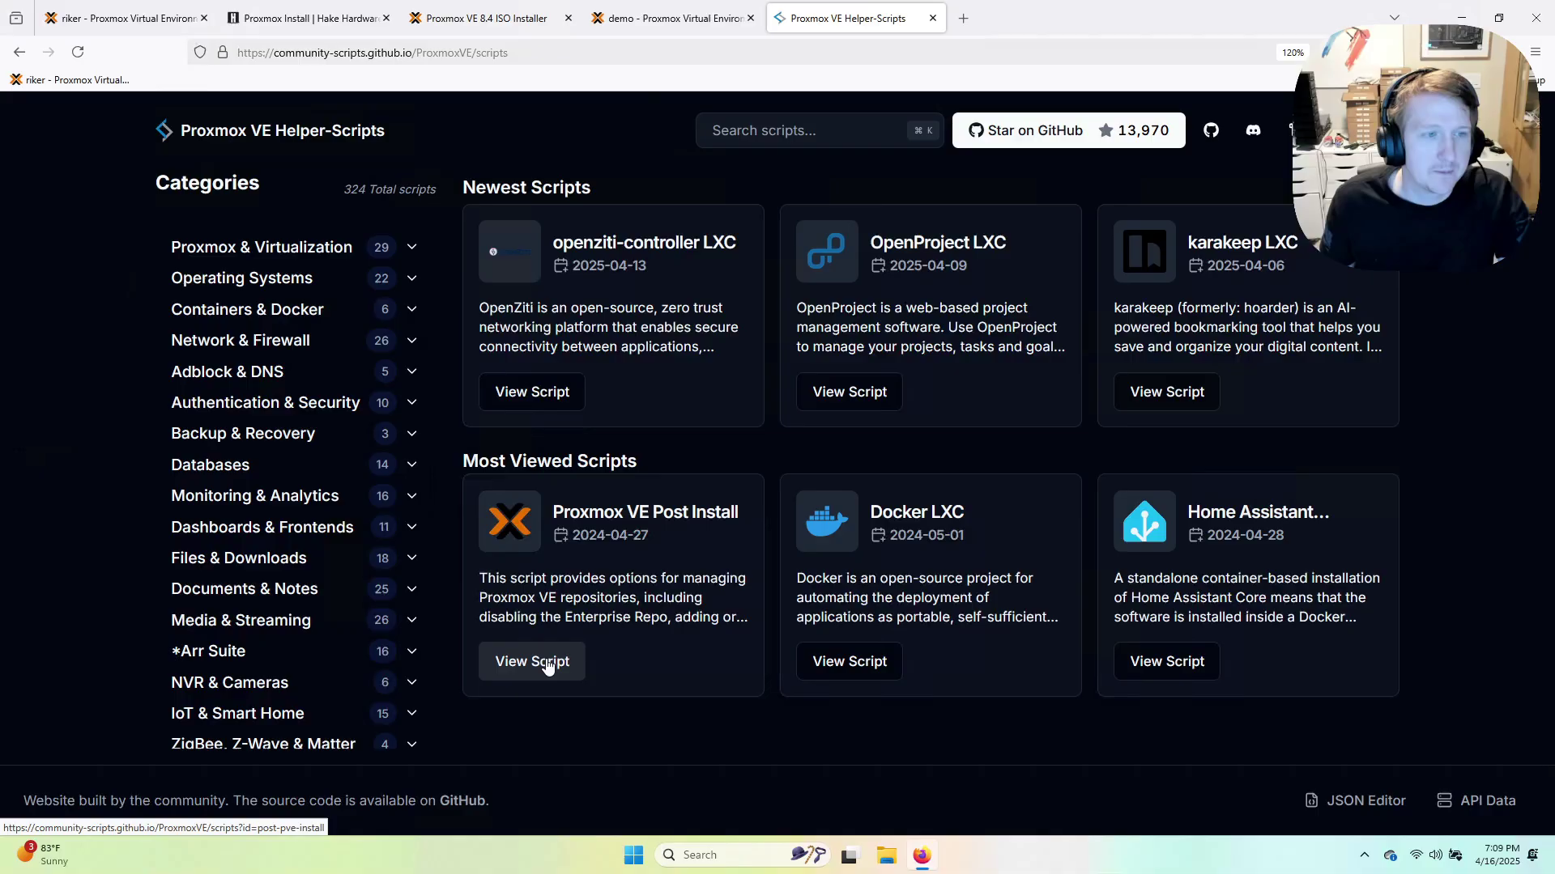
{"action": "left_click", "coordinate": [538, 664]}
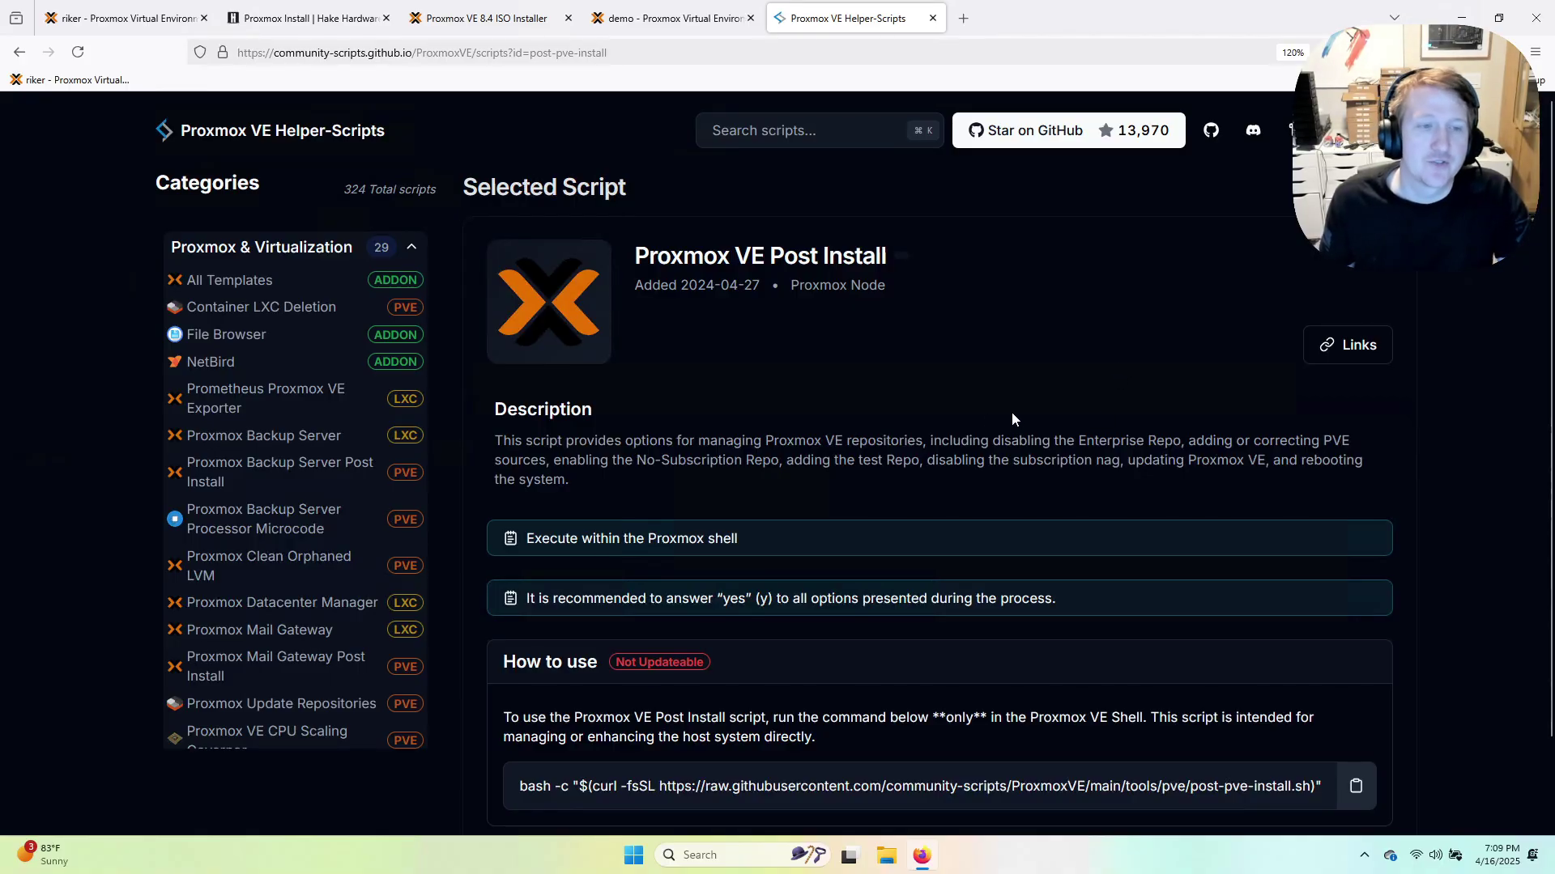
{"action": "scroll", "coordinate": [915, 411], "scroll_direction": "down", "scroll_amount": 2}
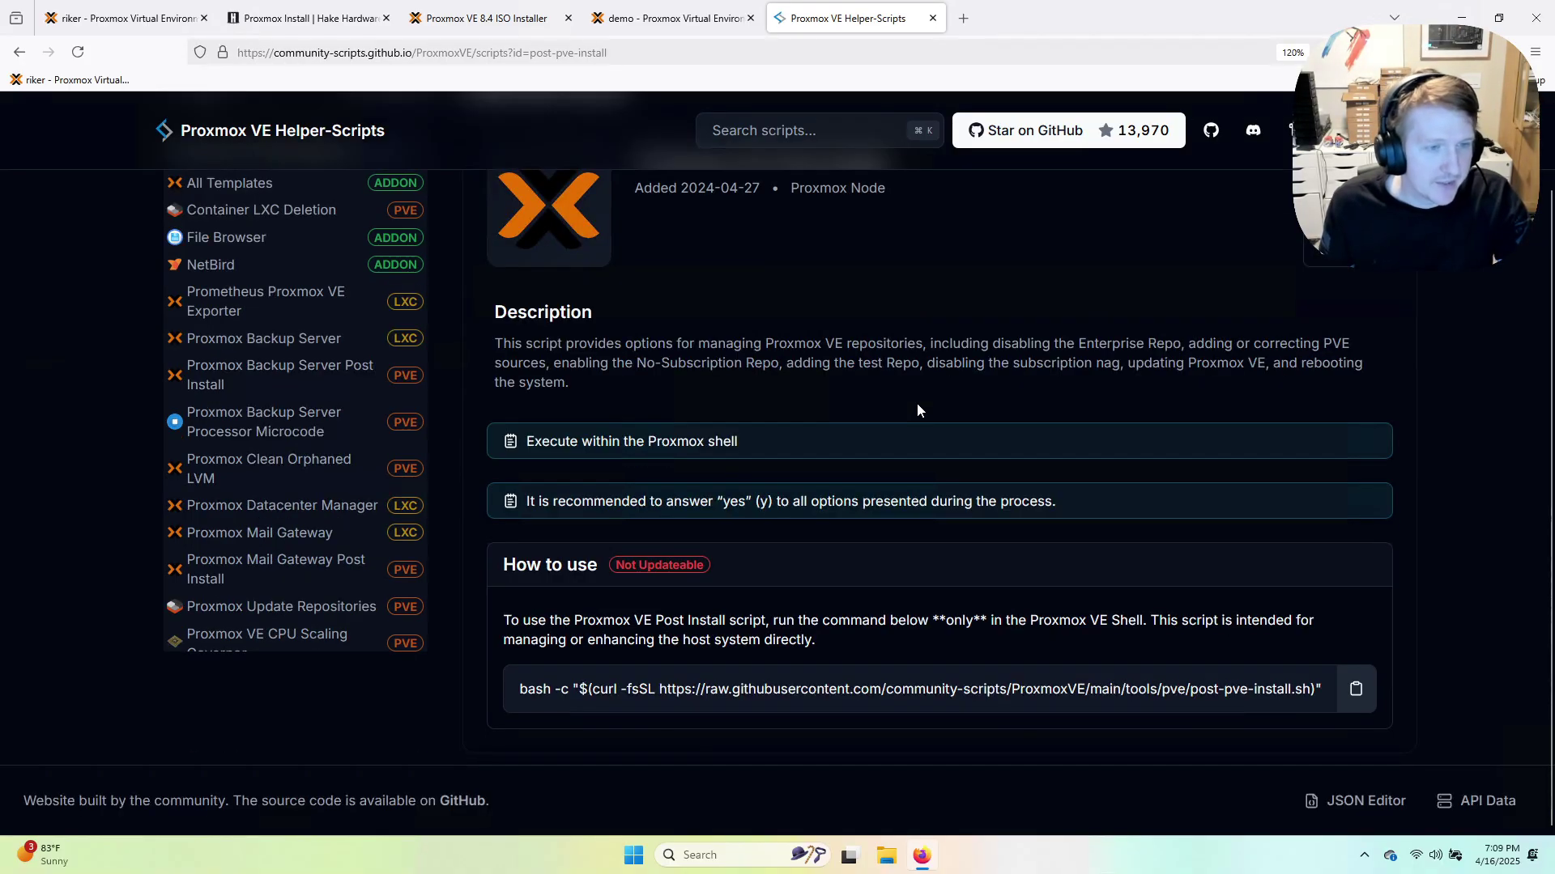
{"action": "left_click", "coordinate": [1355, 689]}
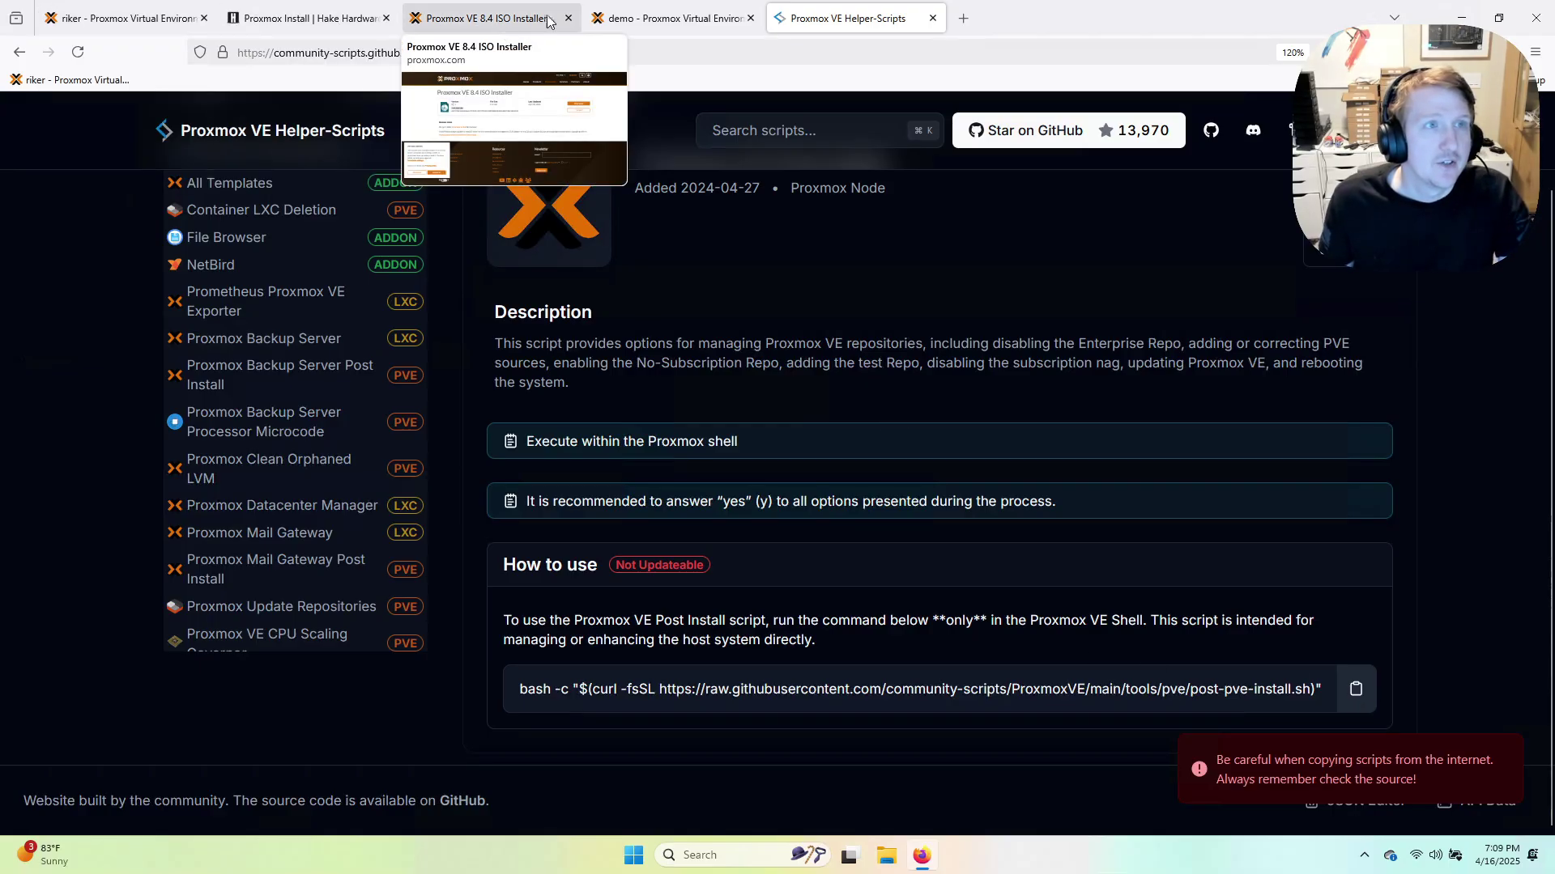
{"action": "left_click", "coordinate": [668, 17]}
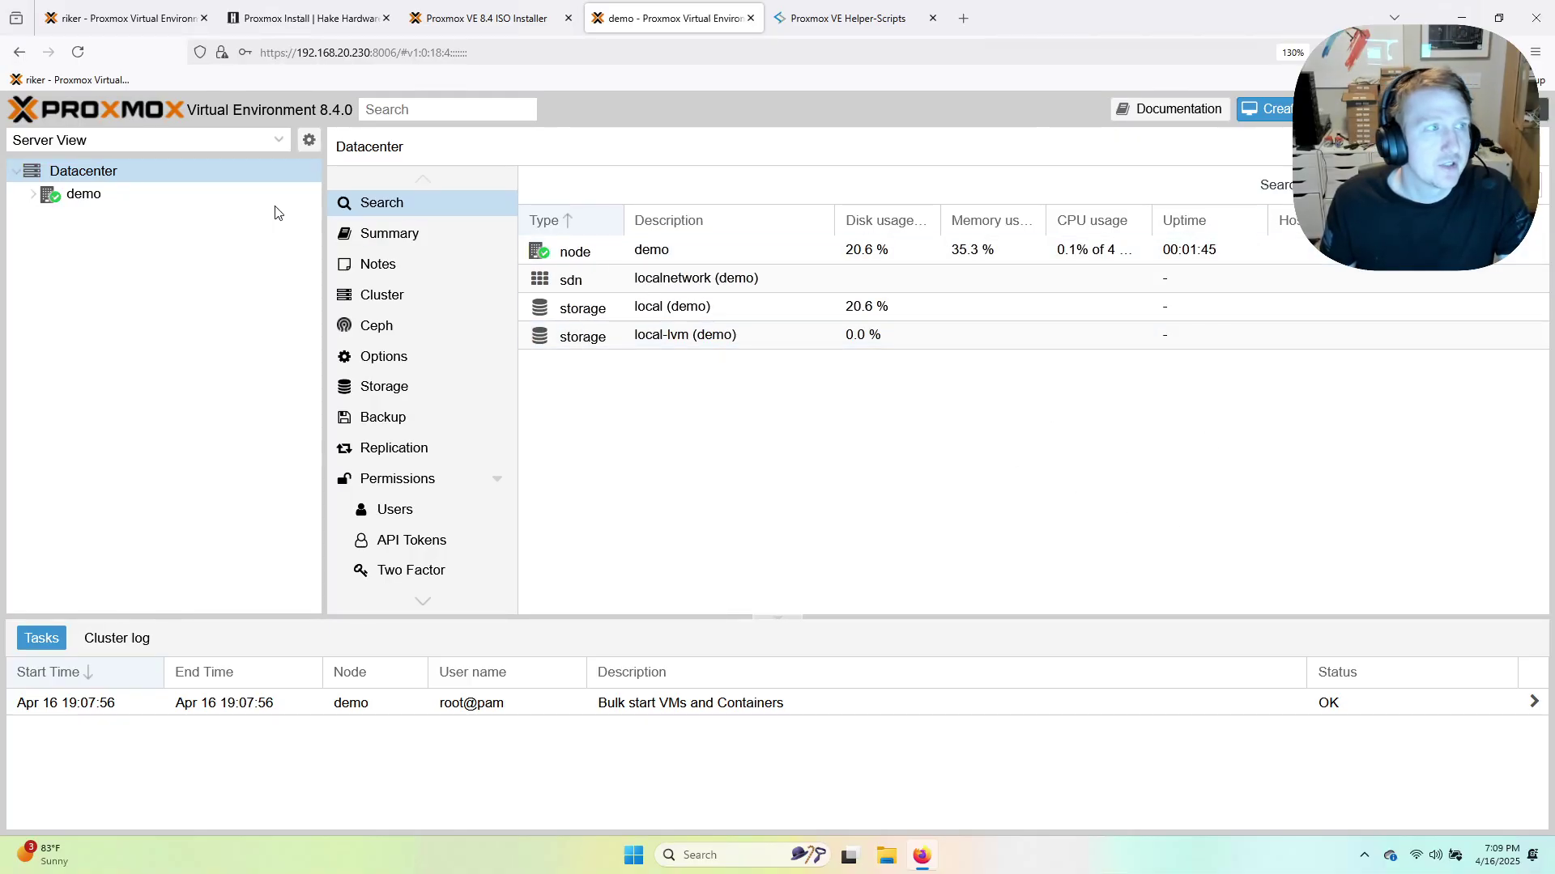
Paste and run the post-install command in the demo node's shell.
{"action": "left_click", "coordinate": [103, 202]}
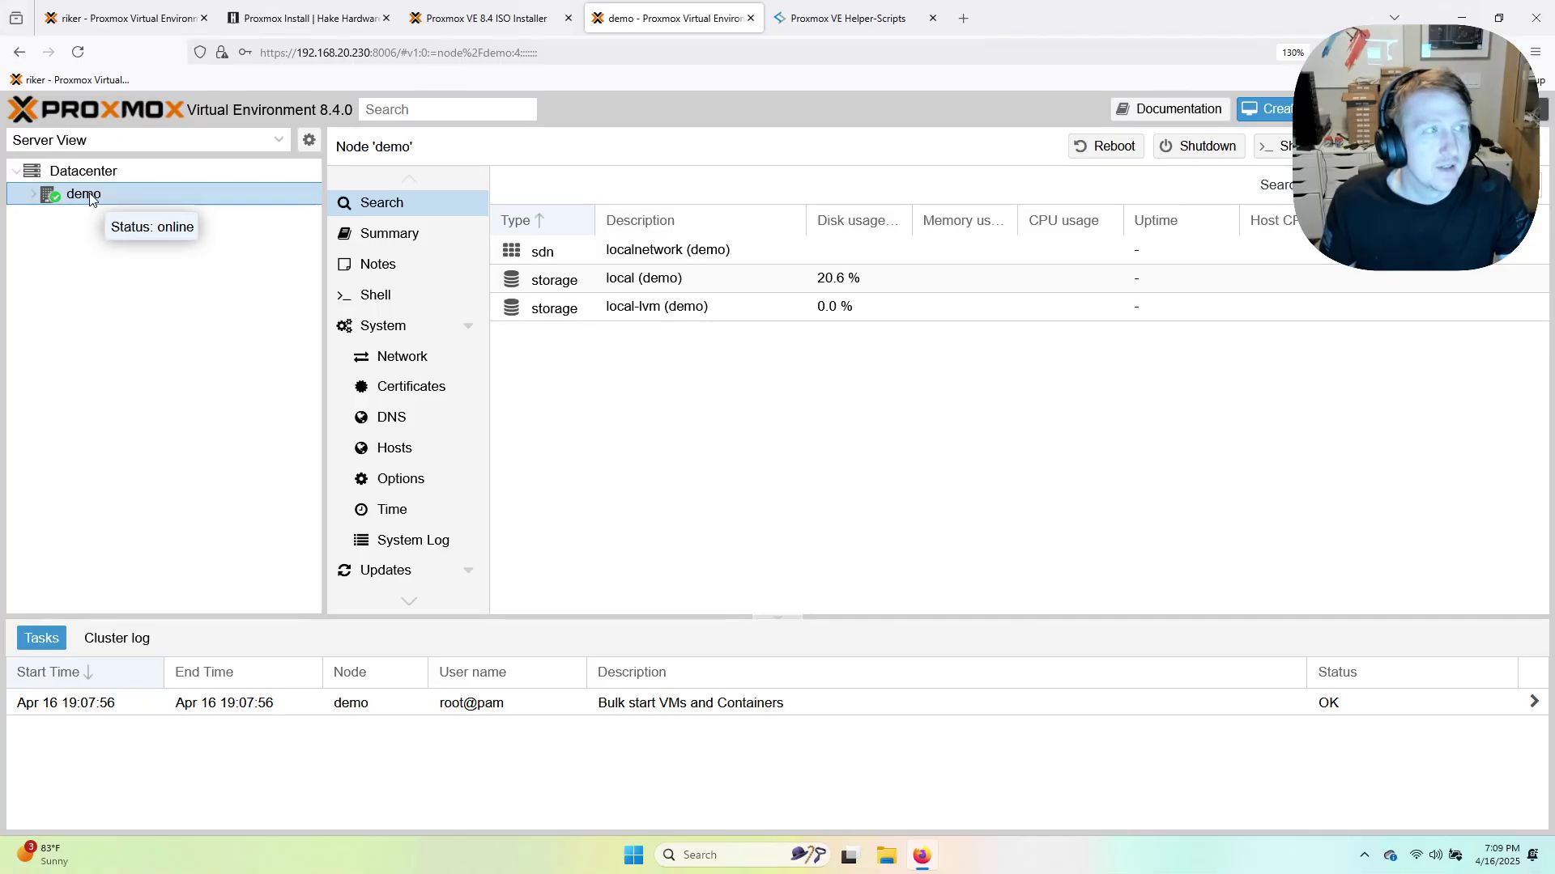
{"action": "left_click", "coordinate": [1260, 154]}
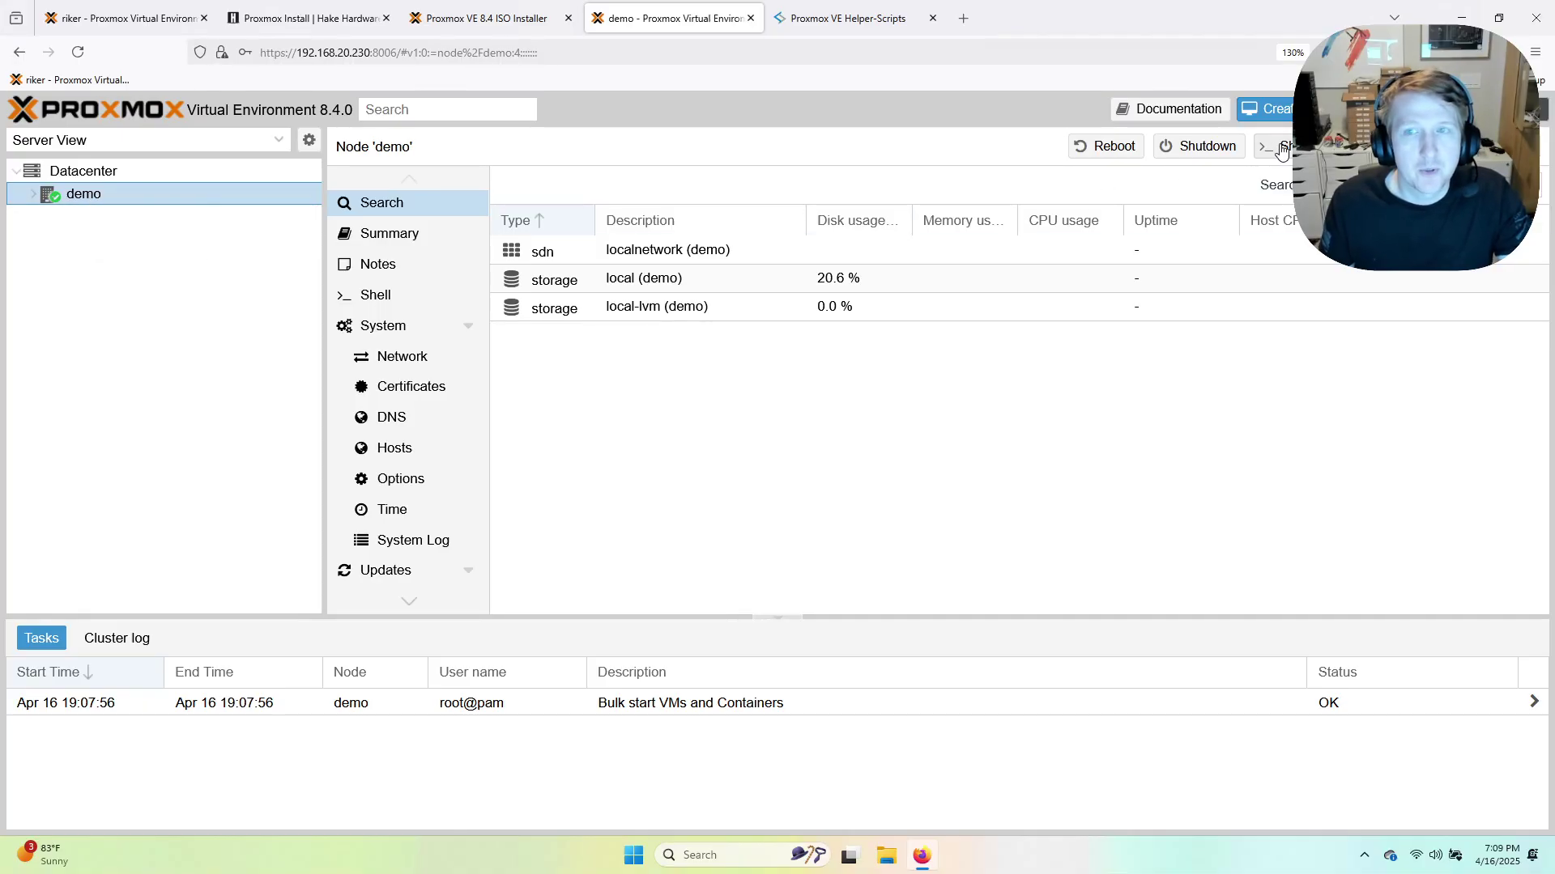
{"action": "key", "text": "ctrl+v"}
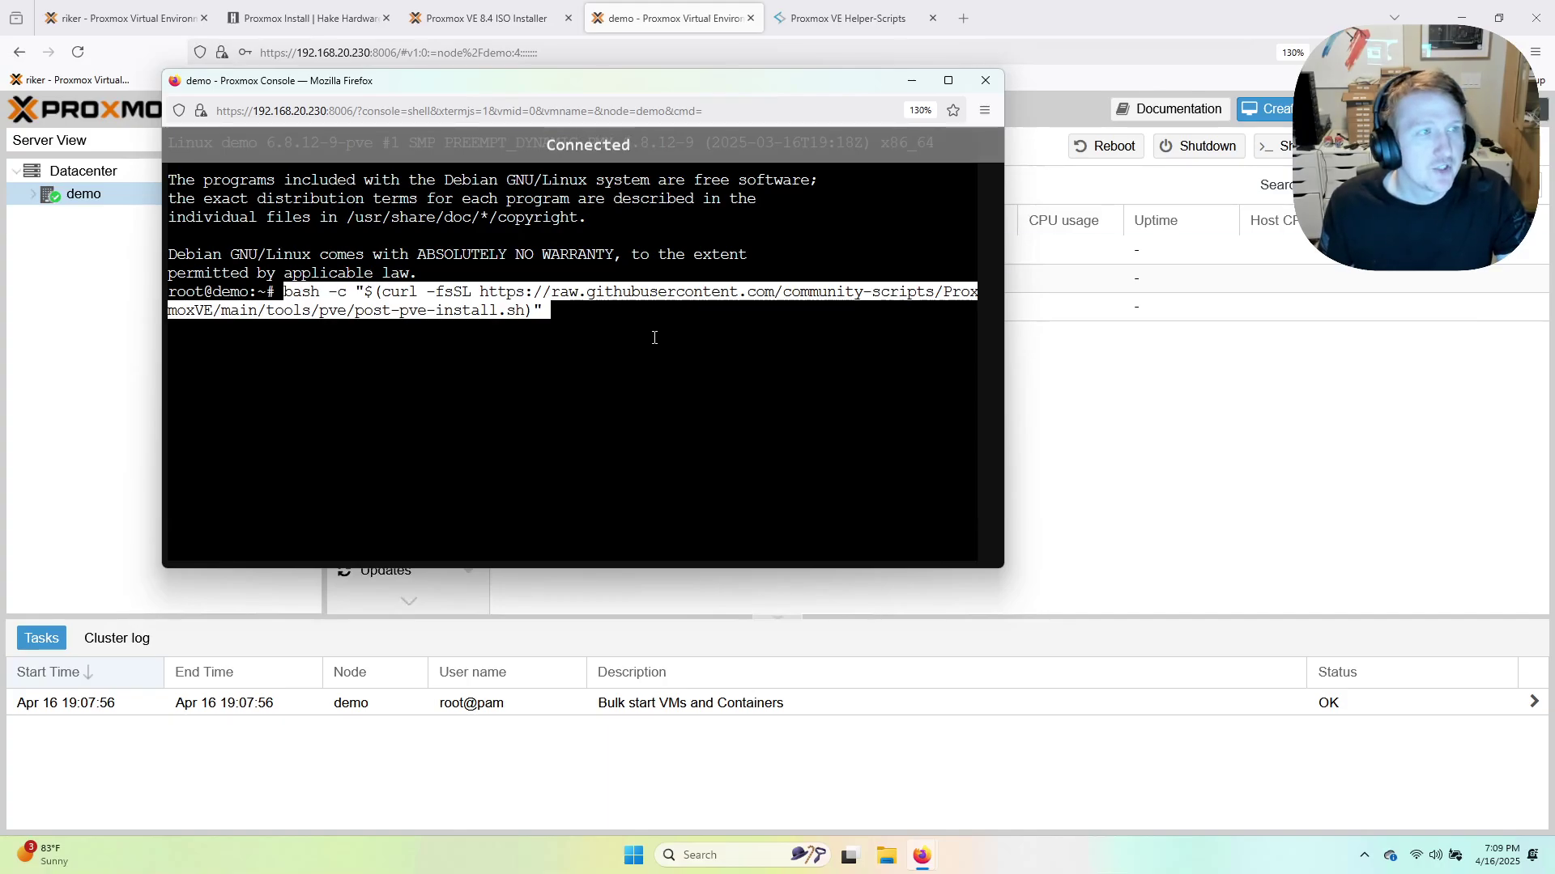
{"action": "key", "text": "Return"}
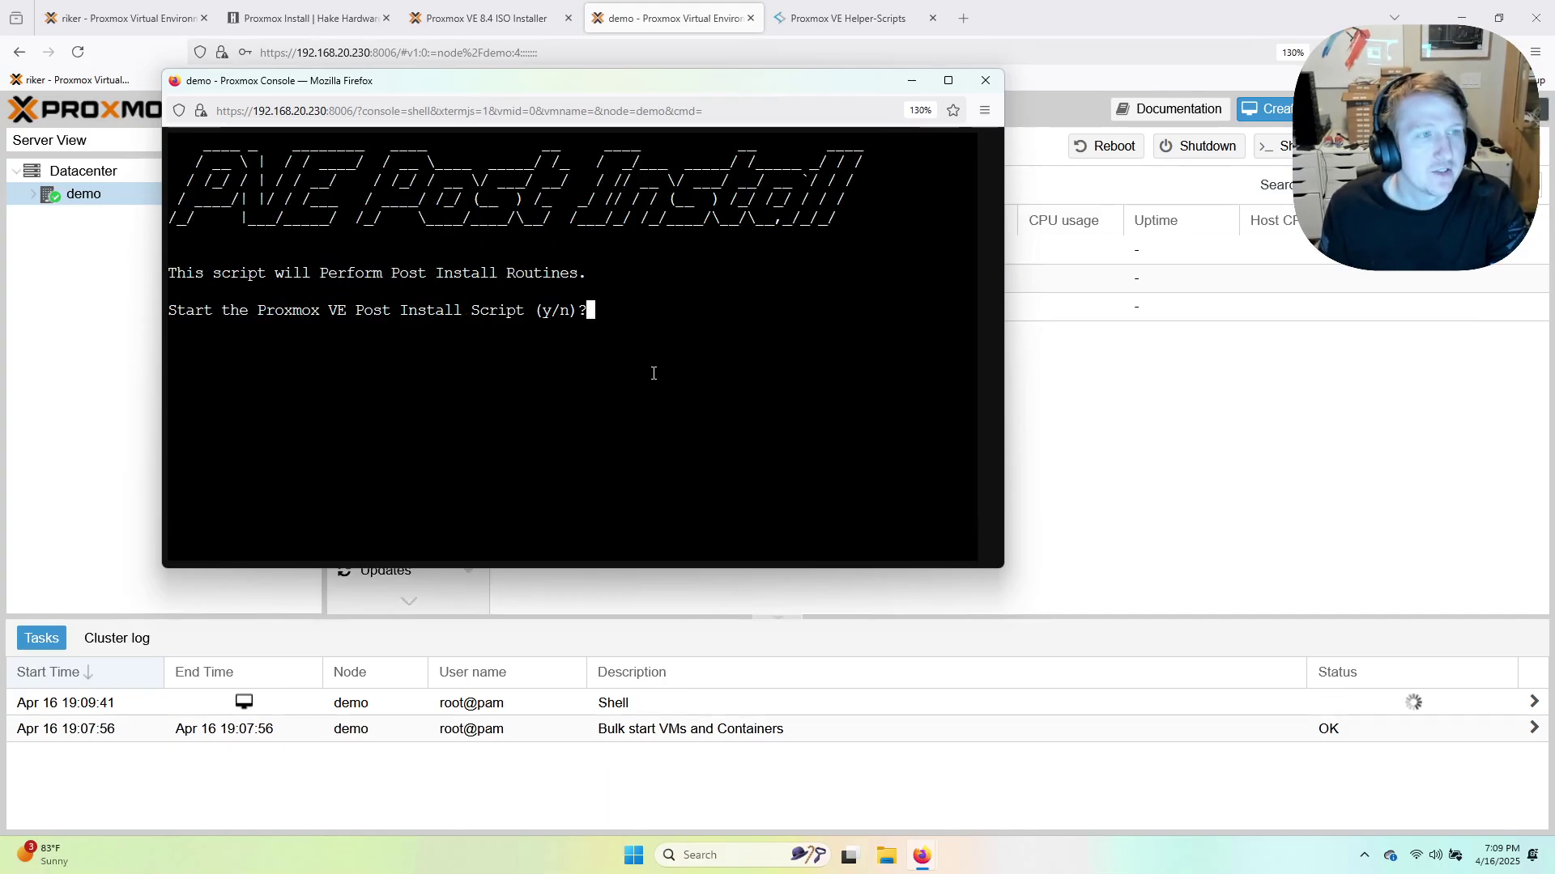
Accept every prompt: repository fixes, disabling HA, and updating Proxmox VE now.
{"action": "type", "text": "y"}
{"action": "key", "text": "Return"}
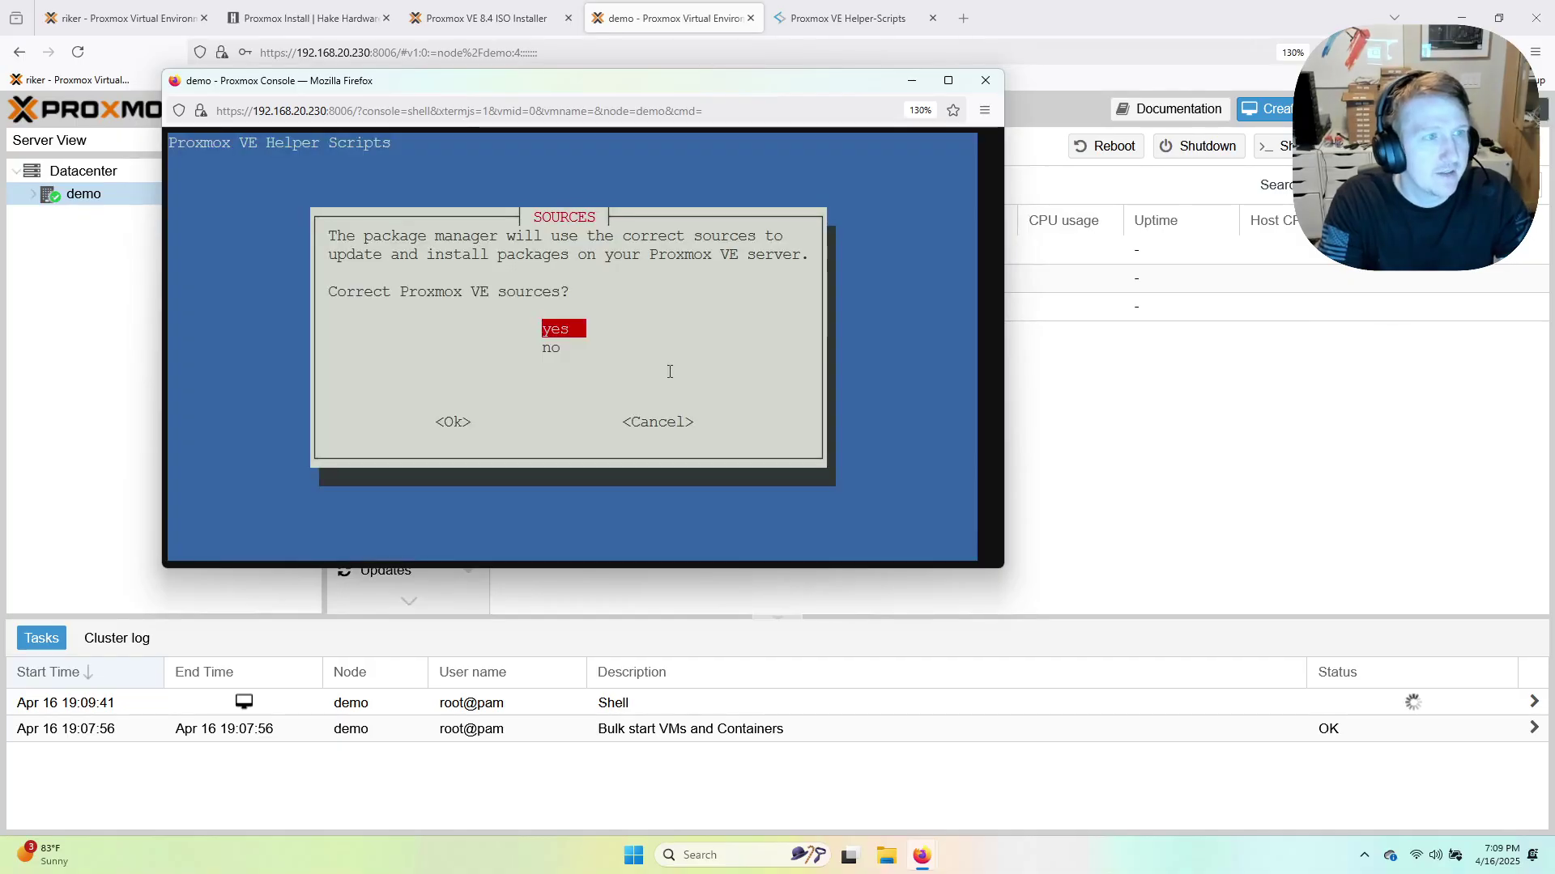
{"action": "key", "text": "Return"}
{"action": "key", "text": "Return"}
{"action": "key", "text": "Return"}
{"action": "key", "text": "Return"}
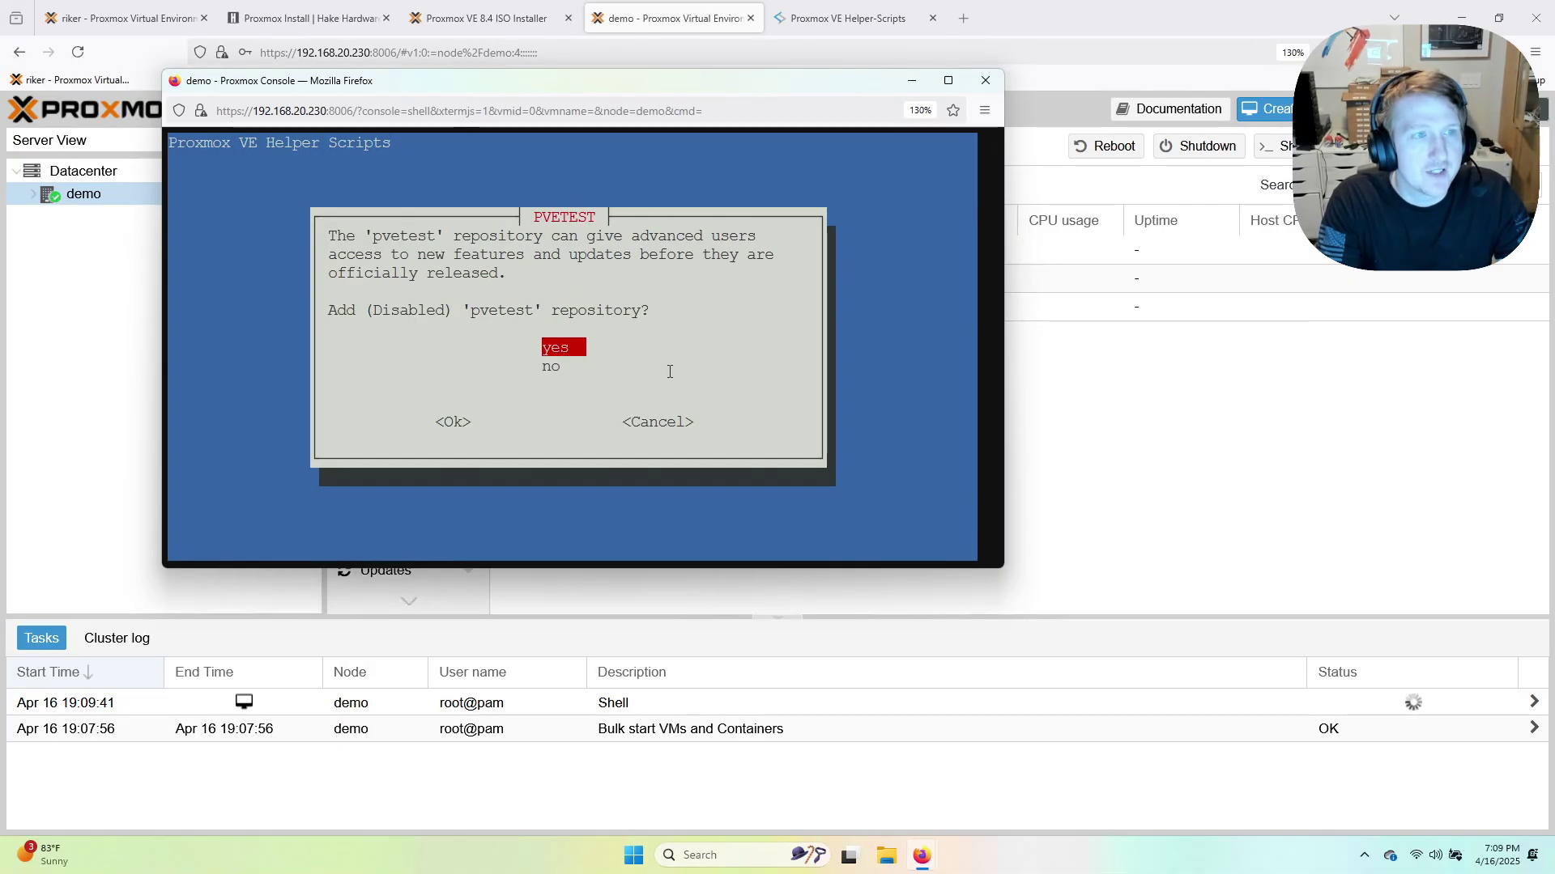
{"action": "key", "text": "Return"}
{"action": "key", "text": "Return"}
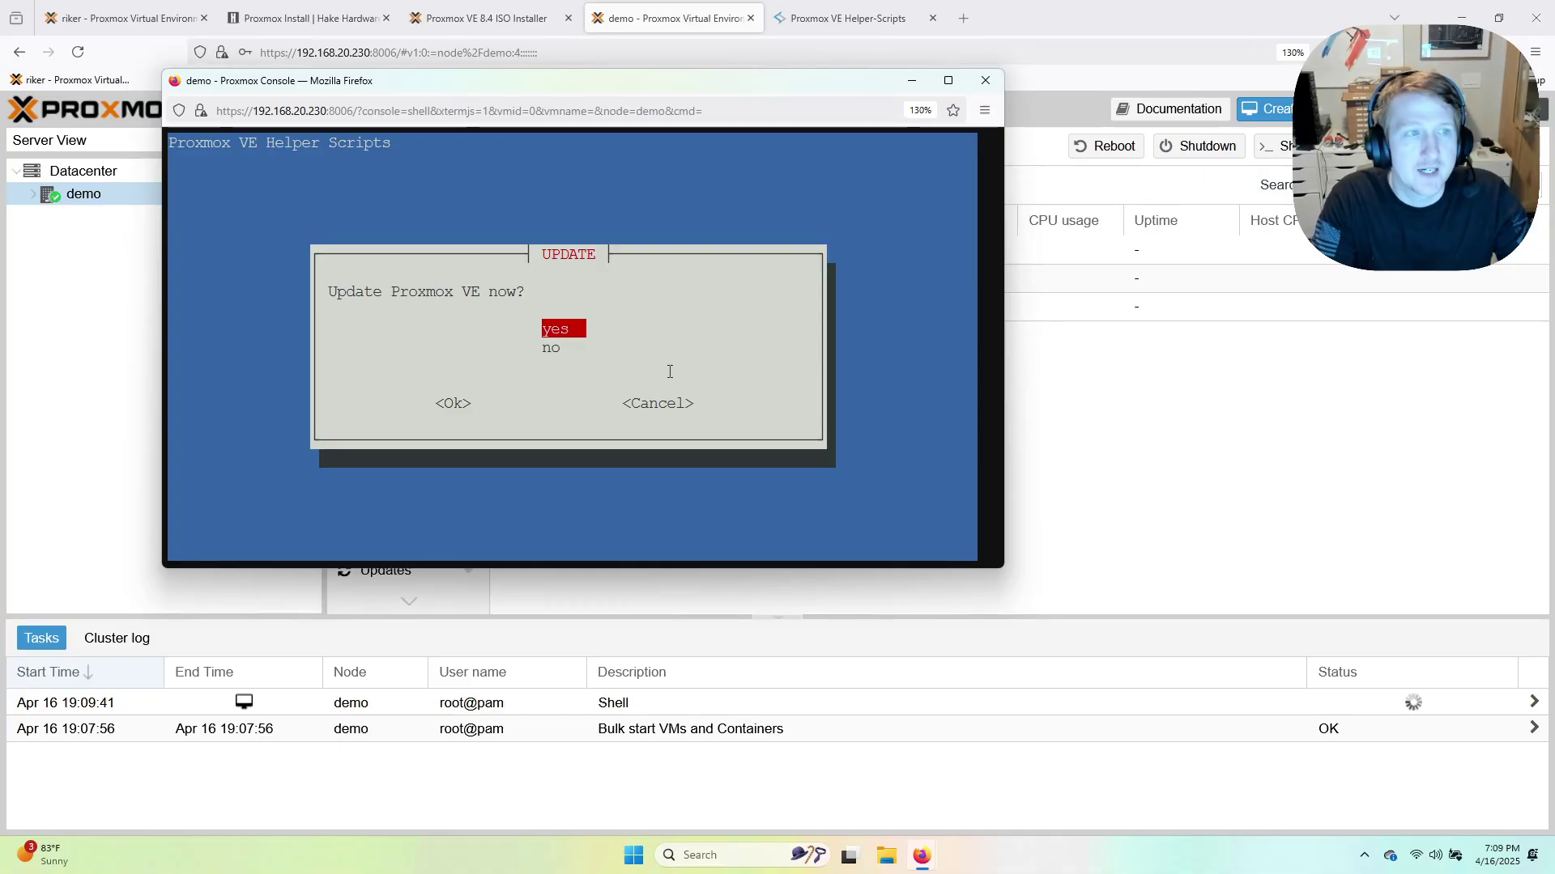
{"action": "key", "text": "Return"}
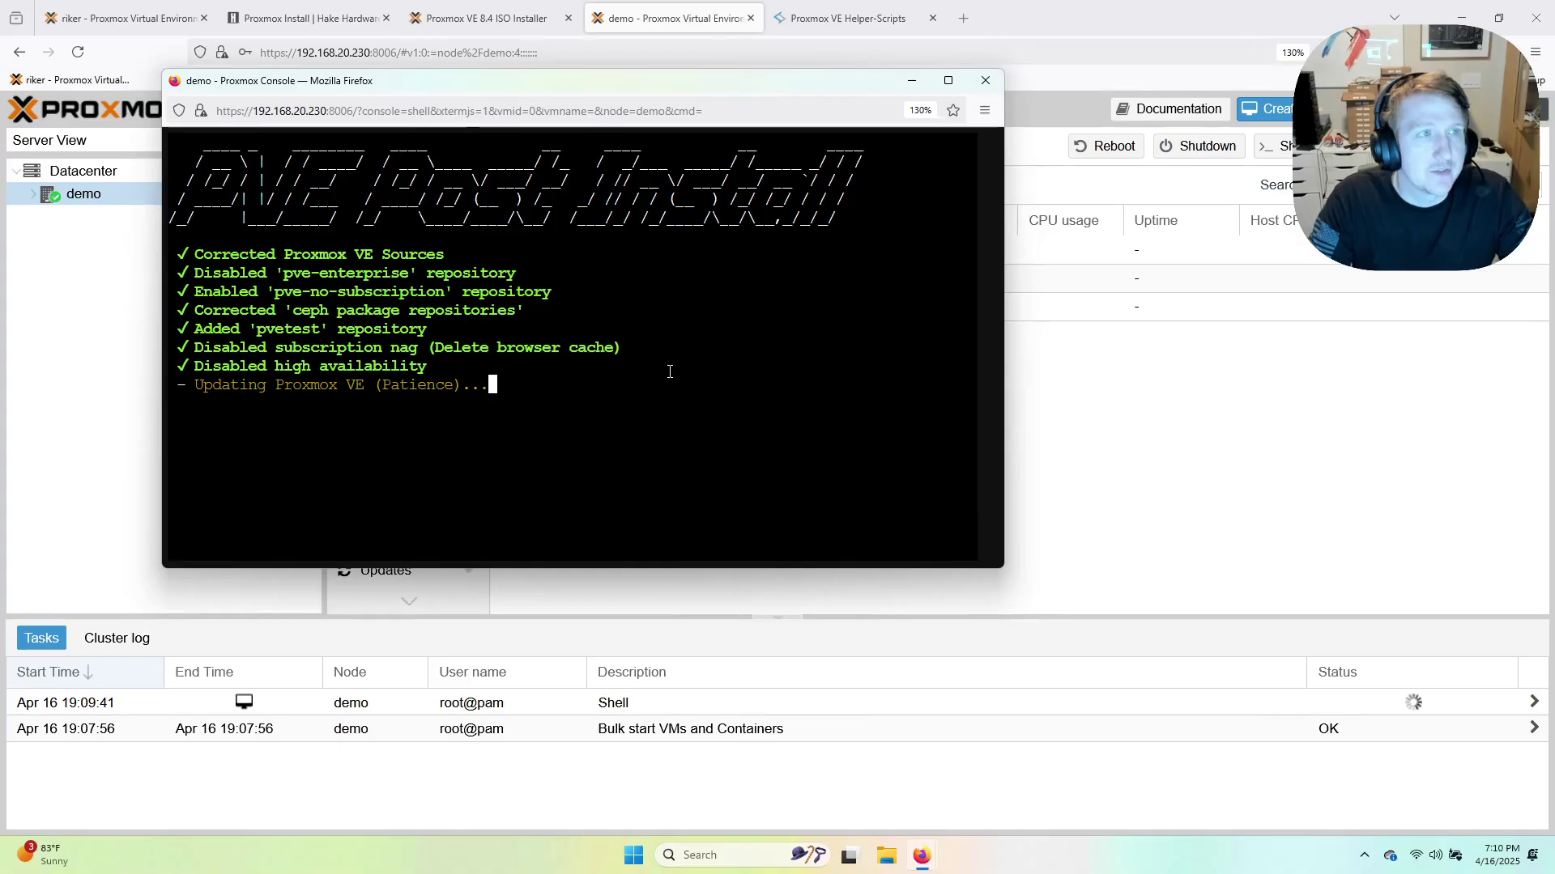
{"action": "left_click", "coordinate": [846, 17]}
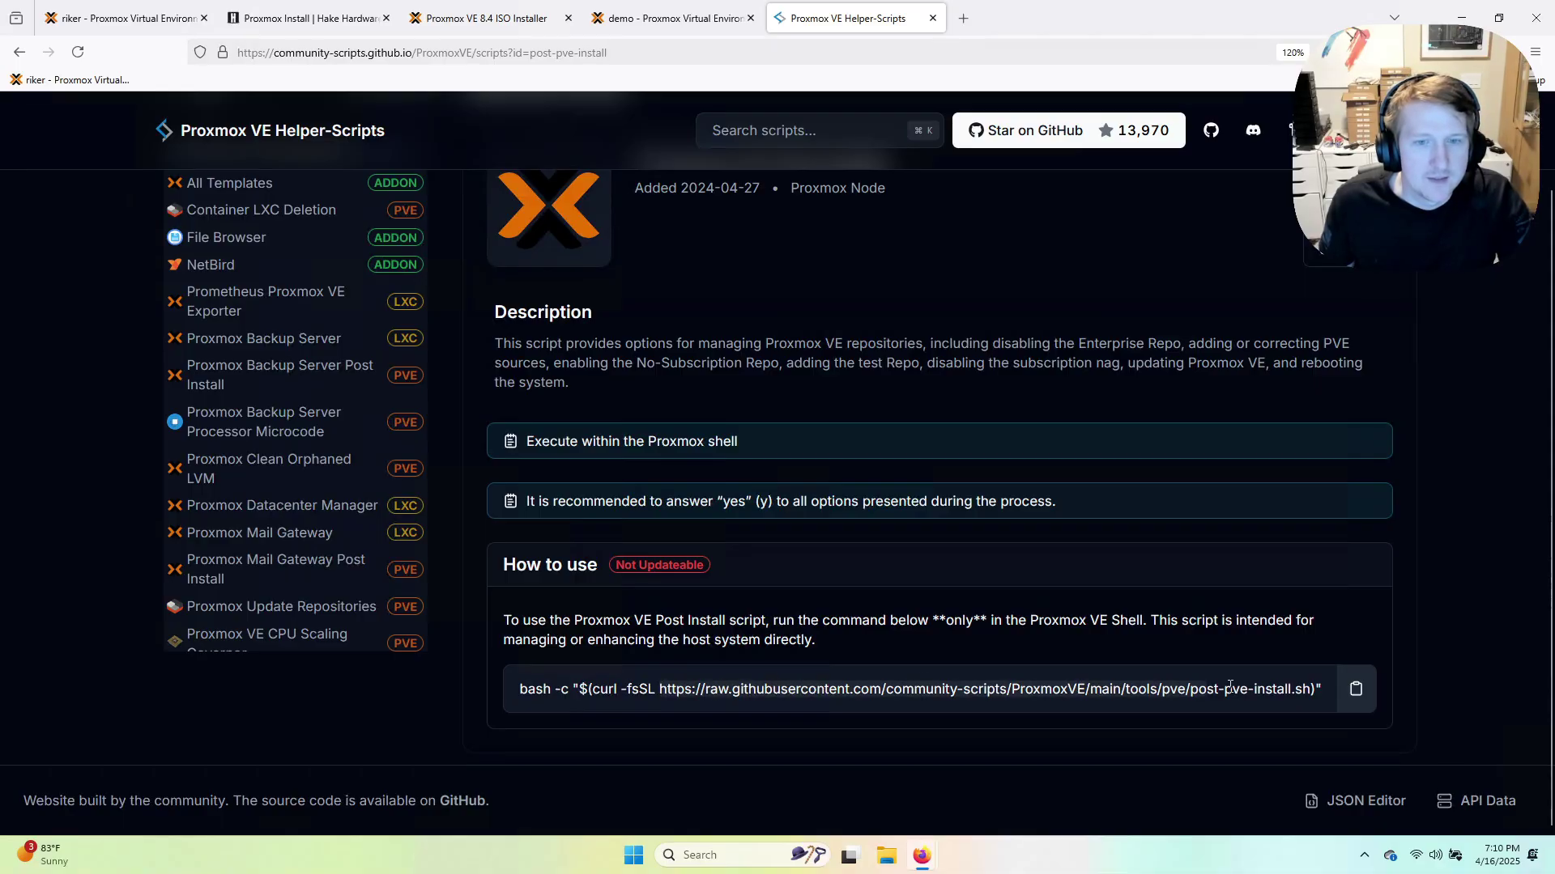
Review the raw post-pve-install.sh script in its own tab, then go back to the Proxmox Install wiki guide.
{"action": "right_click", "coordinate": [706, 703]}
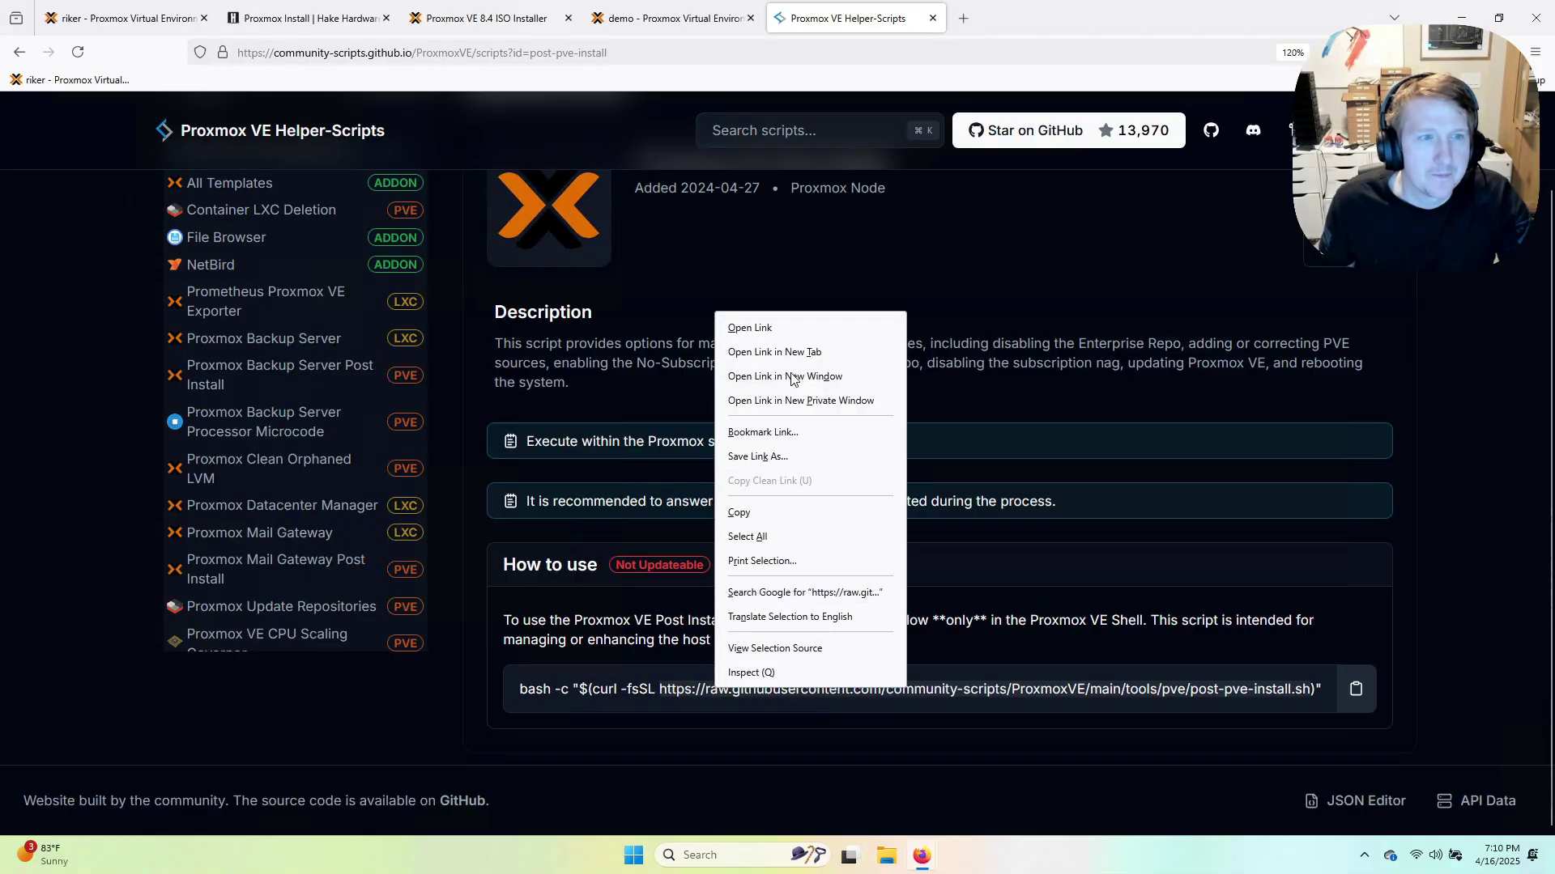
{"action": "left_click", "coordinate": [775, 352]}
{"action": "left_click", "coordinate": [1004, 25]}
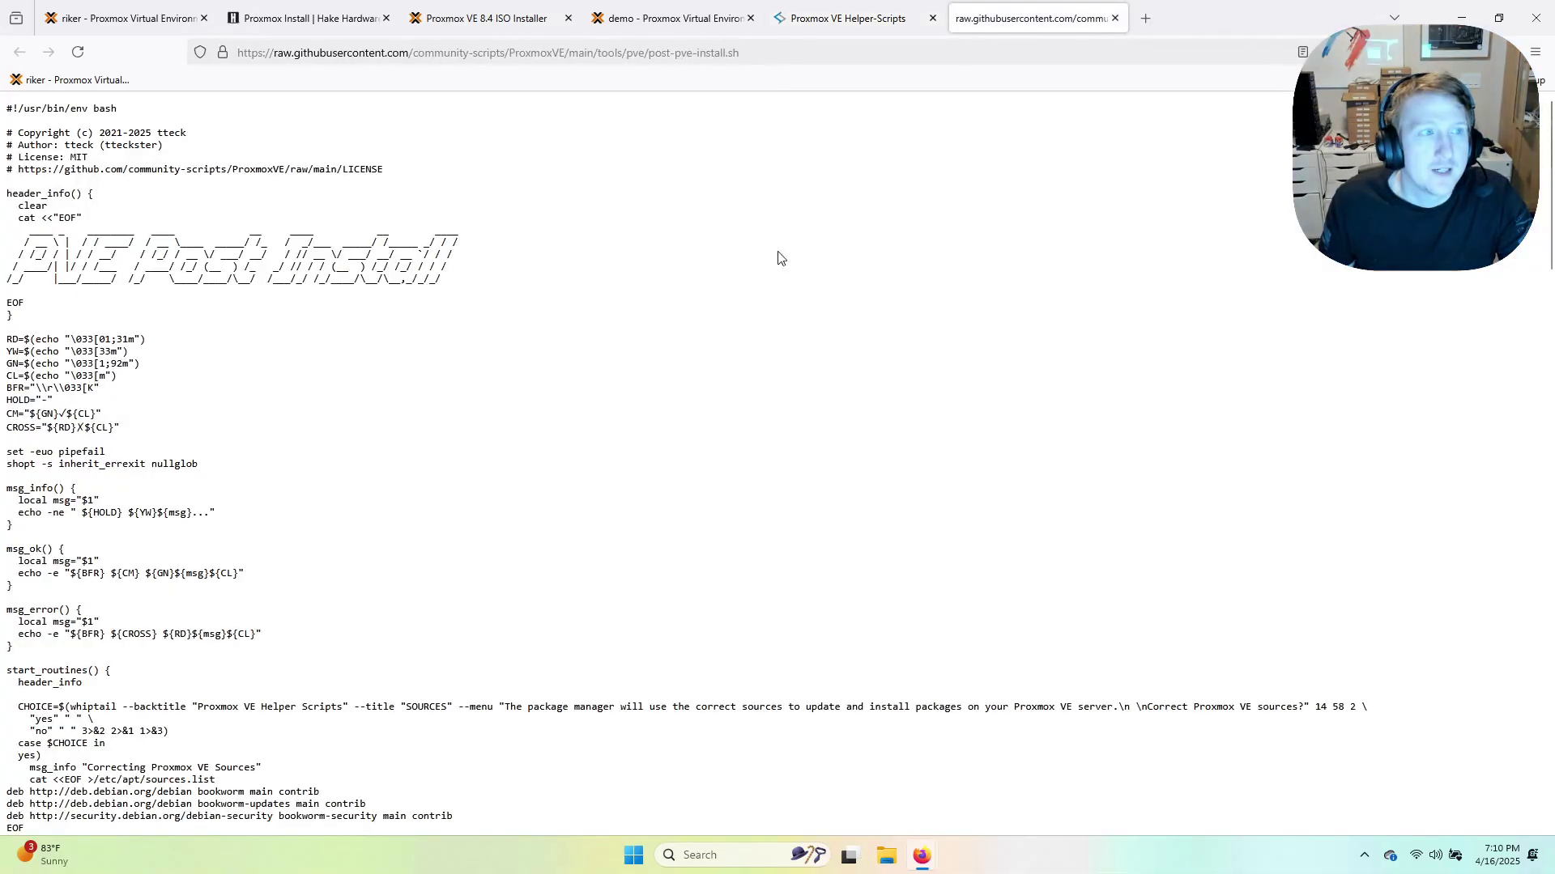
{"action": "scroll", "coordinate": [405, 640], "scroll_direction": "down", "scroll_amount": 20}
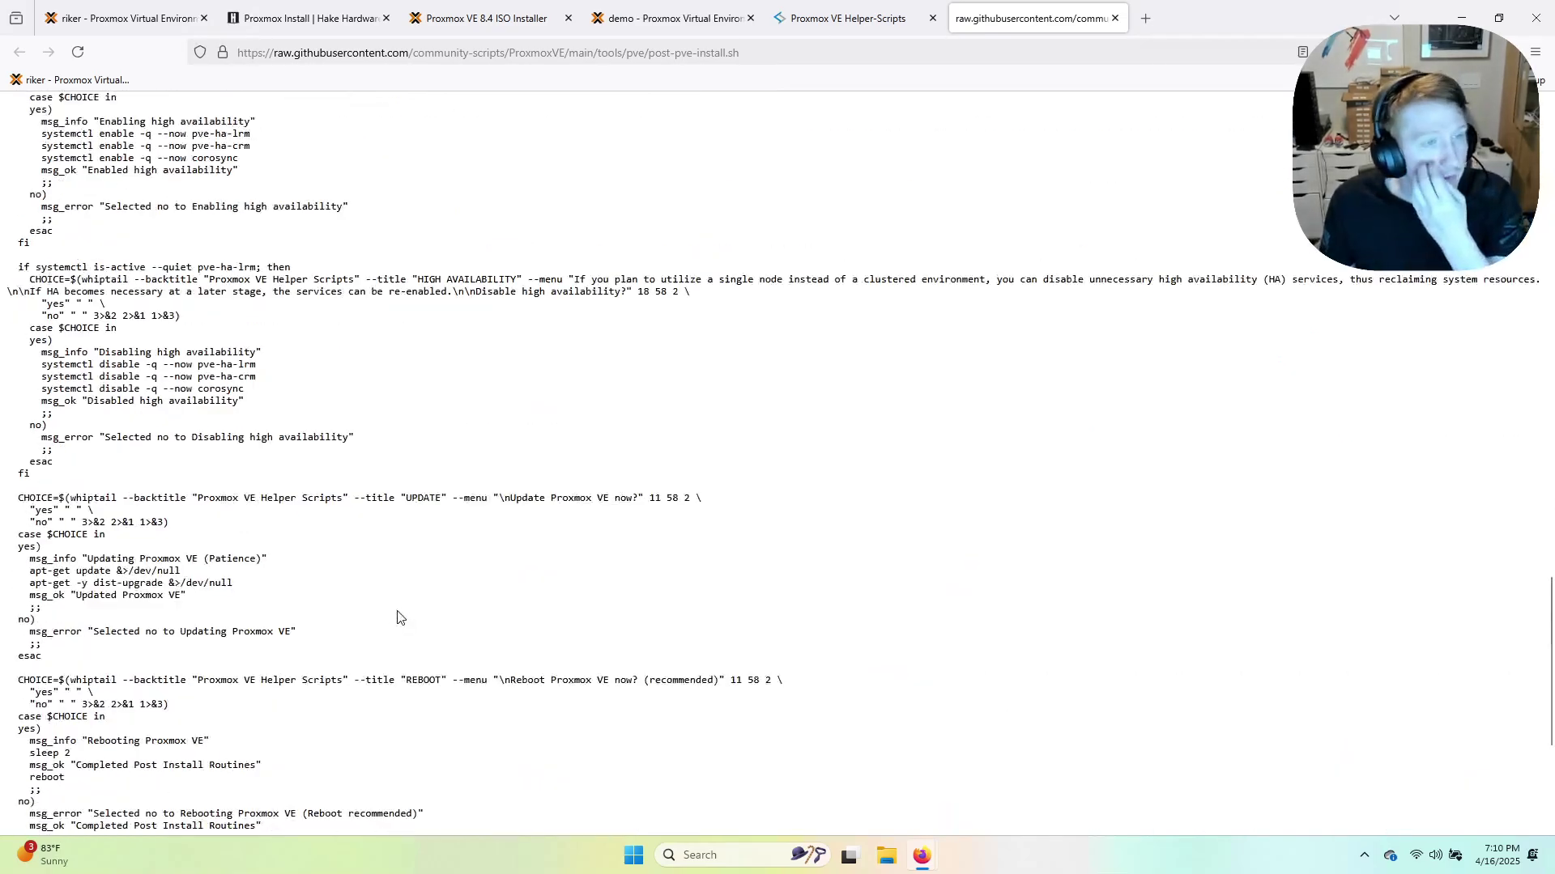
{"action": "scroll", "coordinate": [396, 618], "scroll_direction": "down", "scroll_amount": 4}
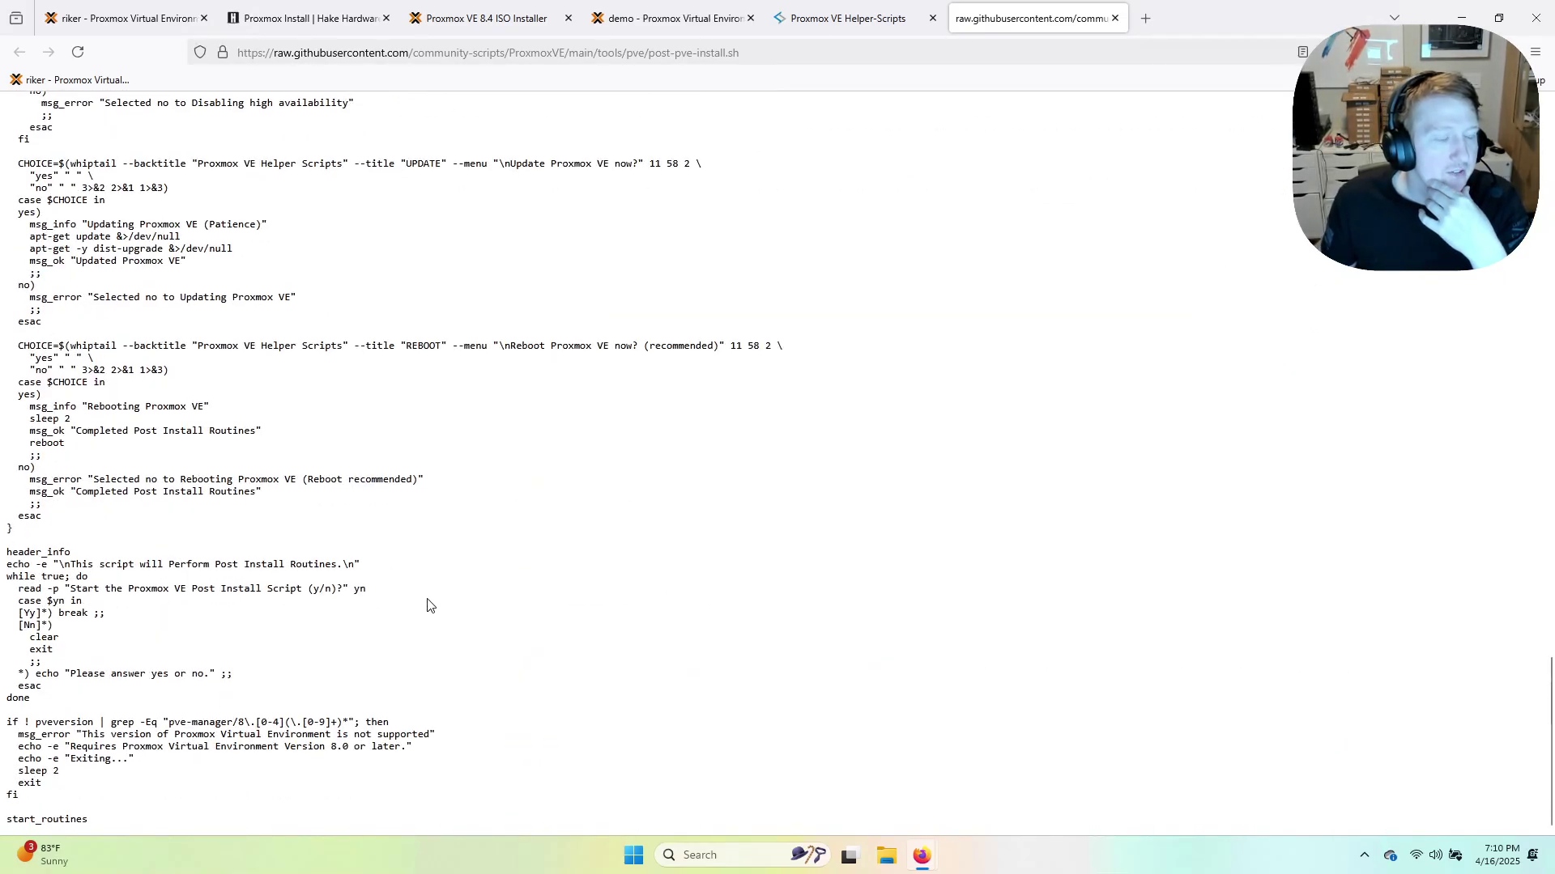
{"action": "scroll", "coordinate": [67, 771], "scroll_direction": "up", "scroll_amount": 20}
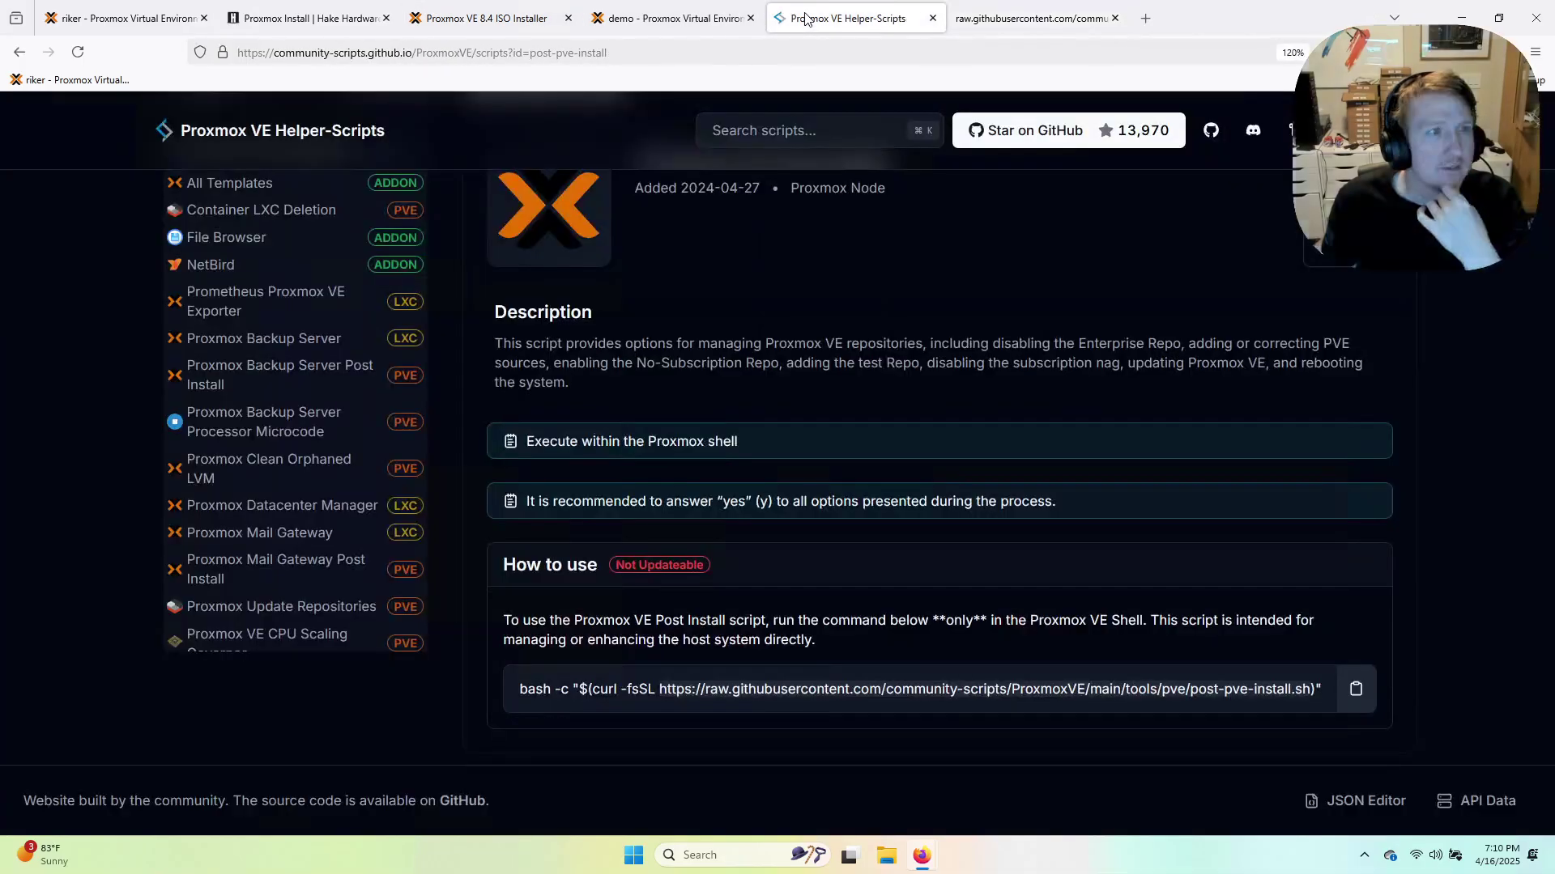
{"action": "left_click", "coordinate": [846, 17]}
{"action": "left_click", "coordinate": [361, 27]}
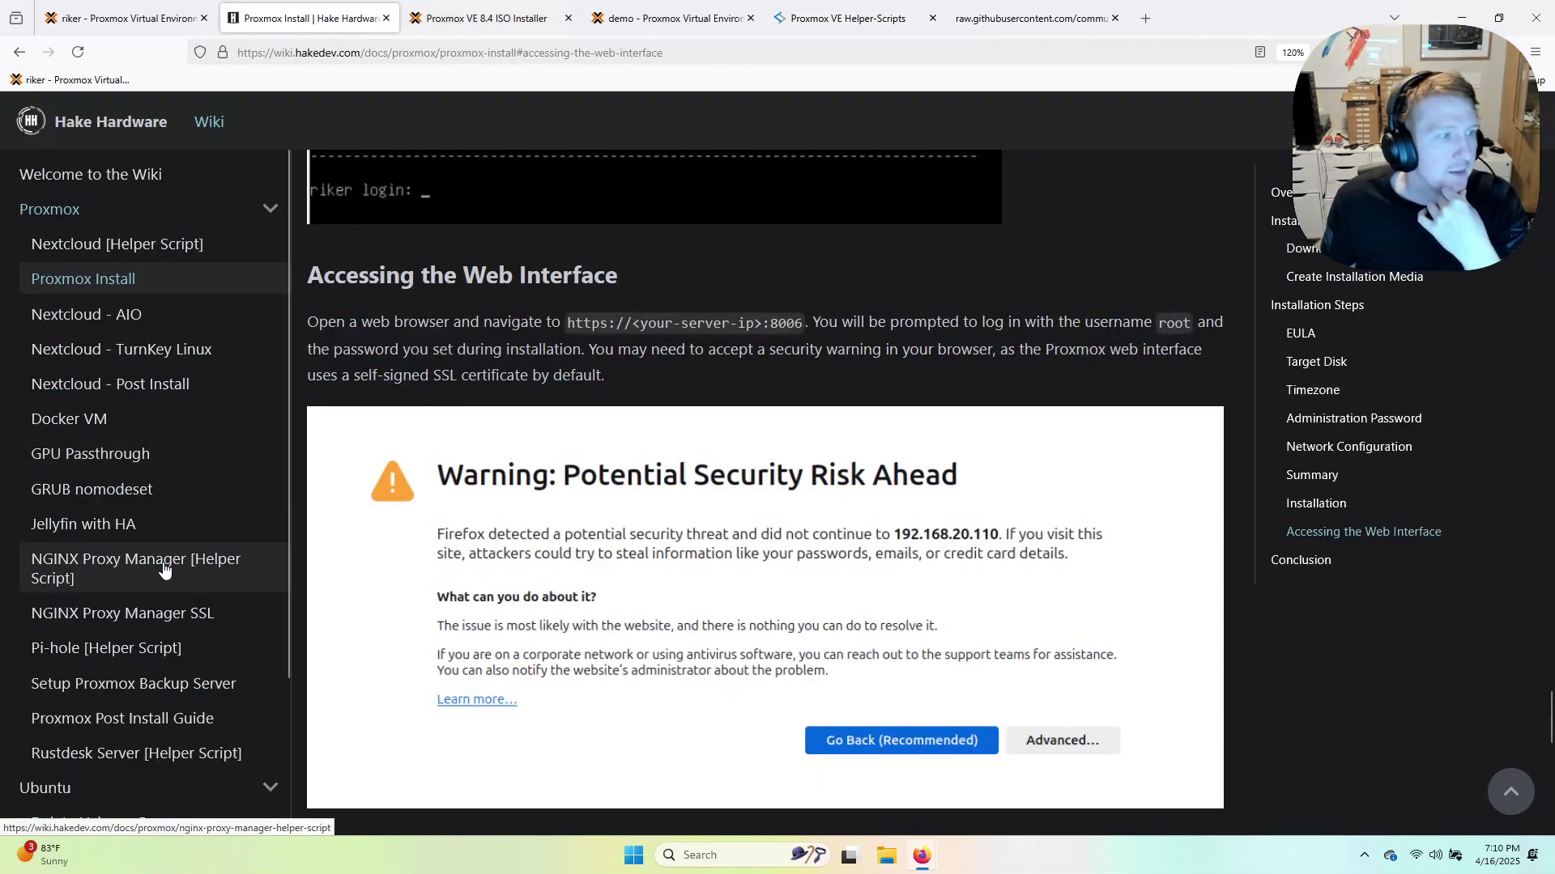
Read the Proxmox Post Install Guide section by section, then switch to the demo node's Proxmox tab.
{"action": "scroll", "coordinate": [163, 573], "scroll_direction": "down", "scroll_amount": 3}
{"action": "left_click", "coordinate": [99, 600]}
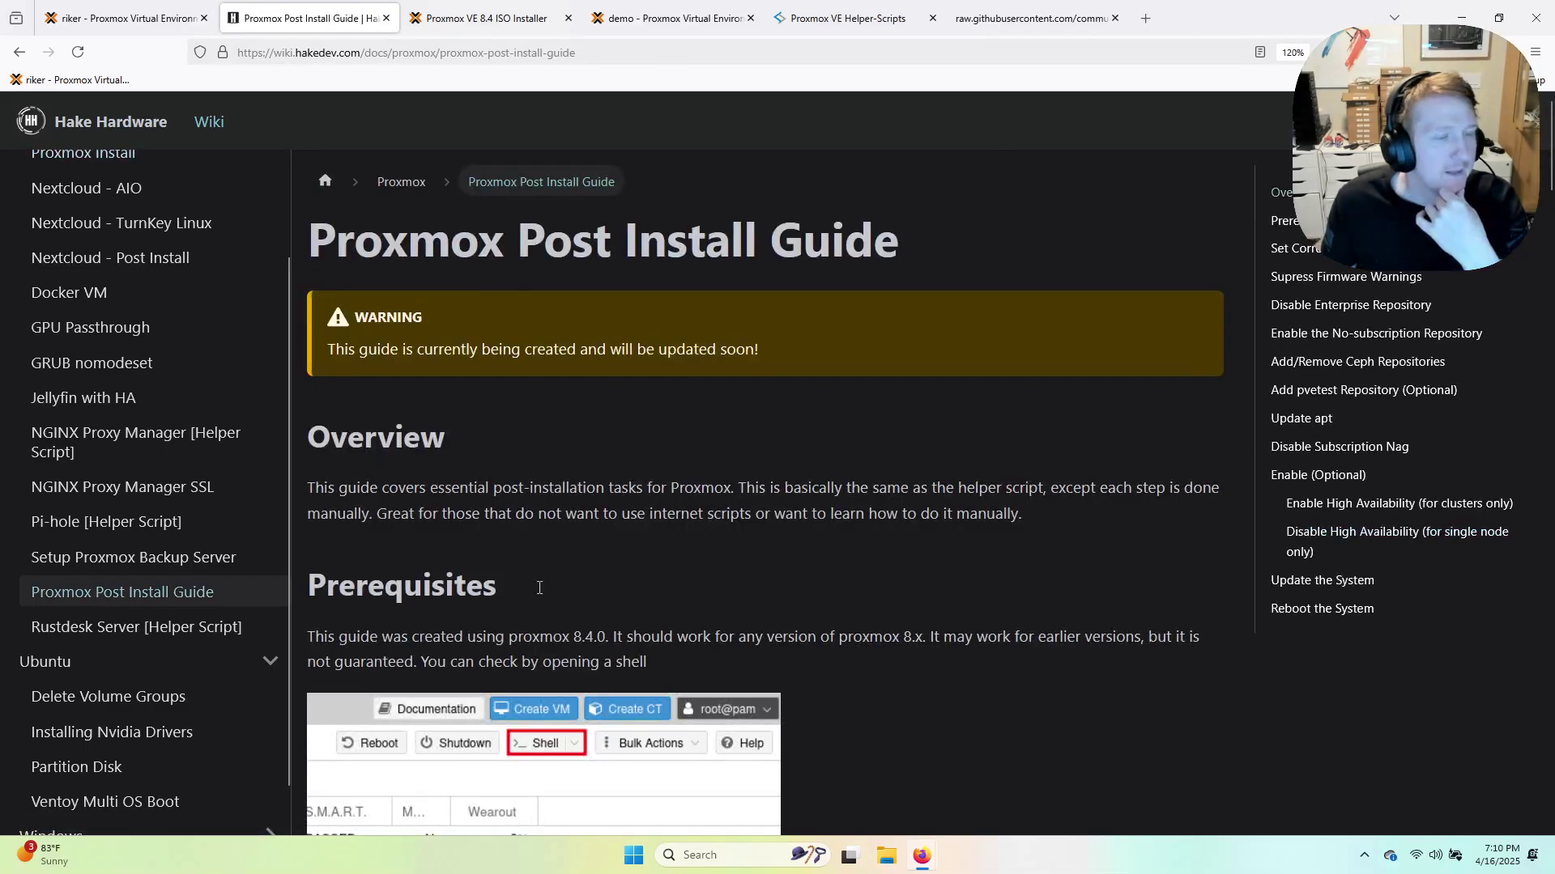
{"action": "scroll", "coordinate": [539, 462], "scroll_direction": "down", "scroll_amount": 2}
{"action": "scroll", "coordinate": [552, 467], "scroll_direction": "down", "scroll_amount": 3}
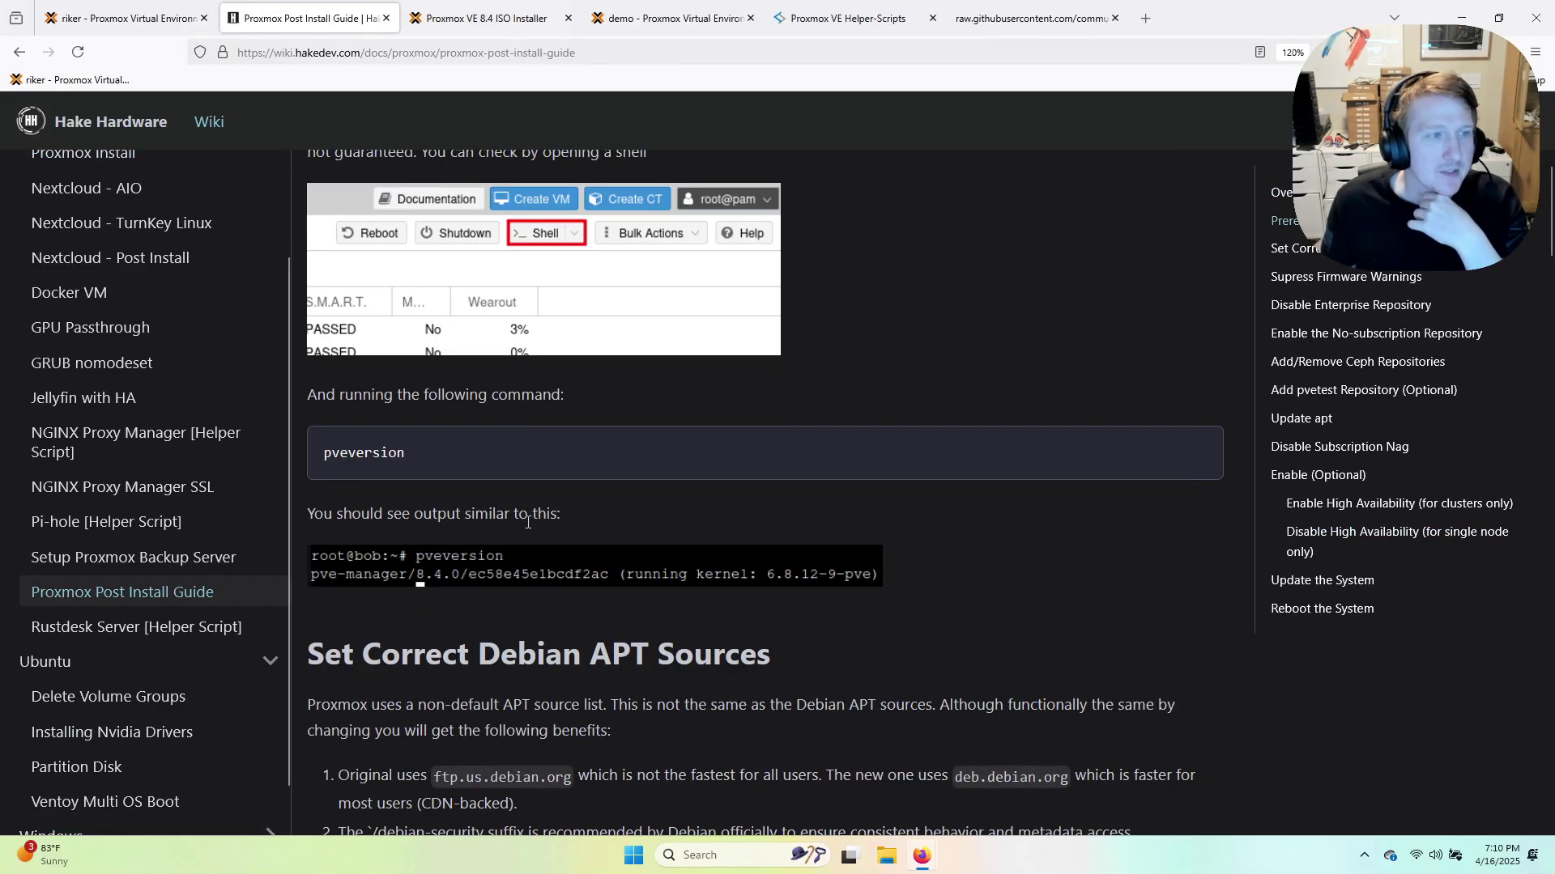
{"action": "scroll", "coordinate": [396, 482], "scroll_direction": "up", "scroll_amount": 3}
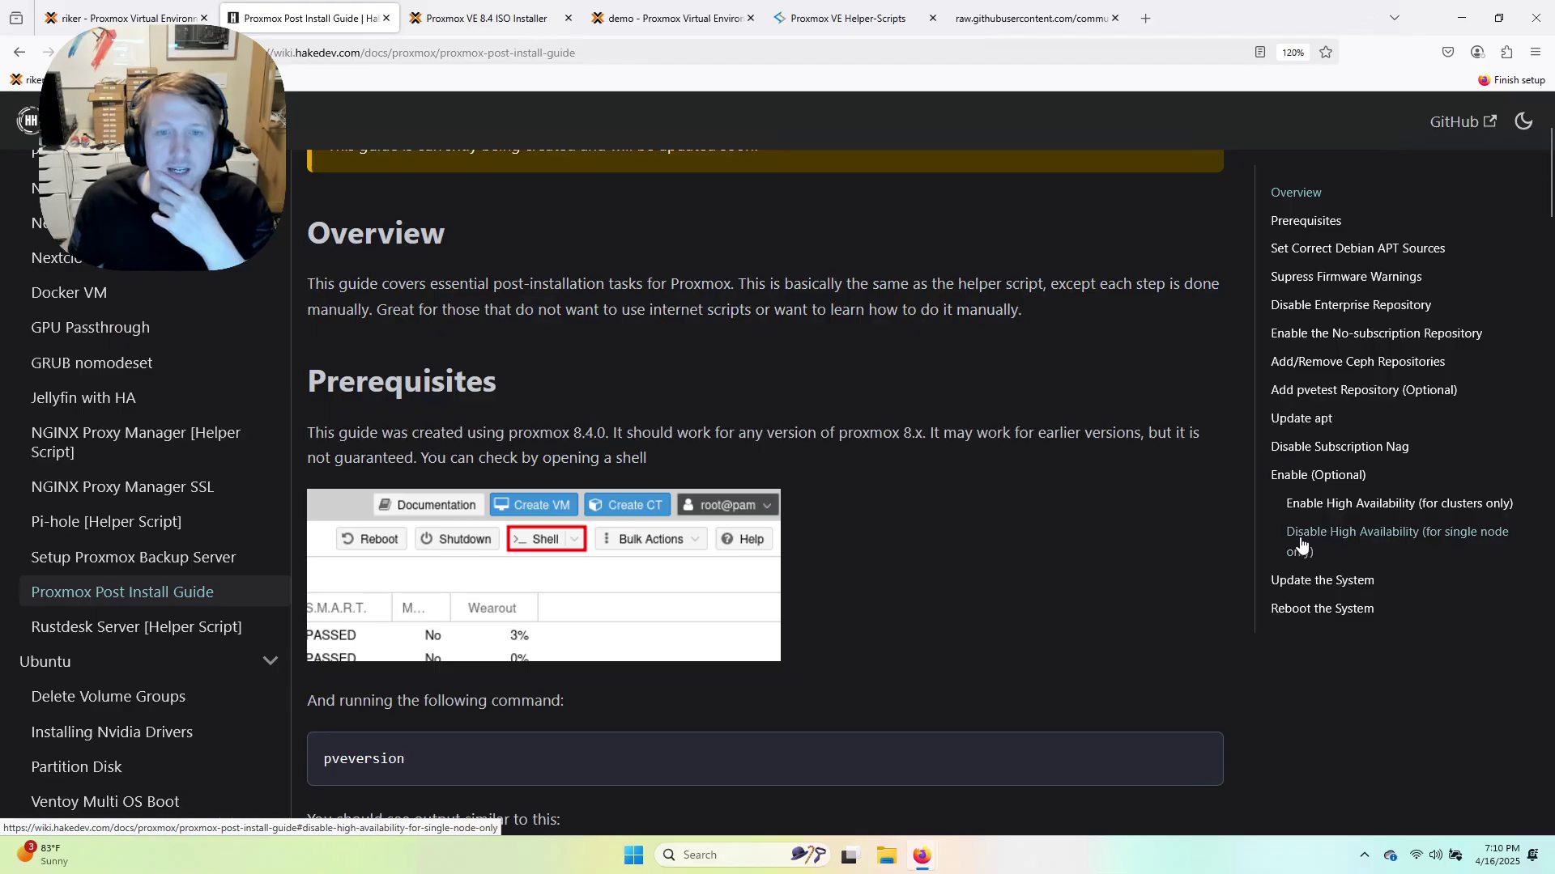
{"action": "scroll", "coordinate": [790, 606], "scroll_direction": "down", "scroll_amount": 15}
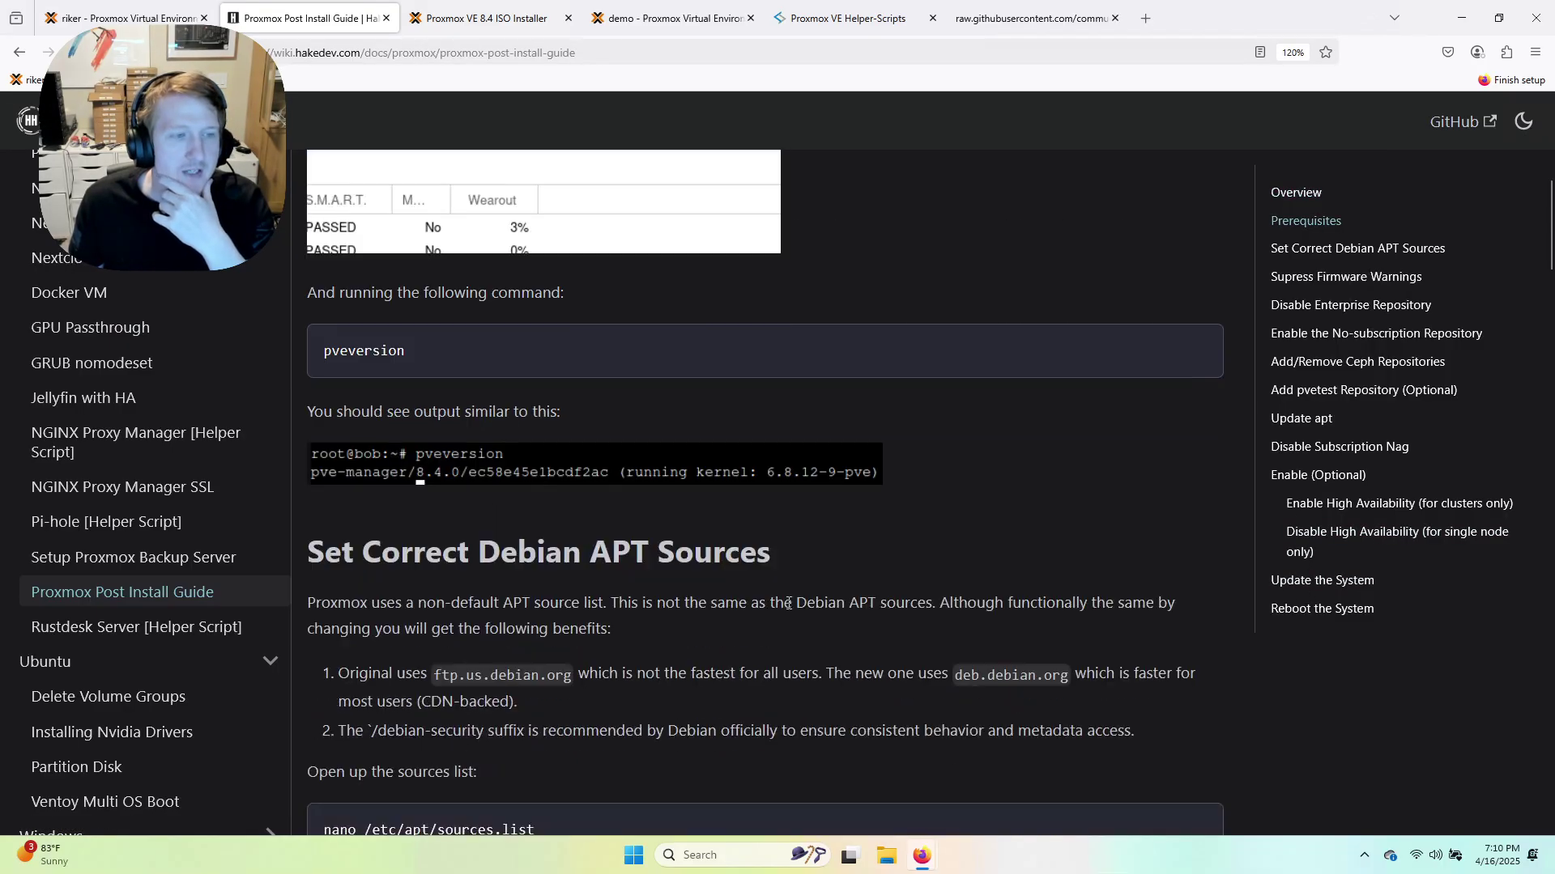
{"action": "scroll", "coordinate": [696, 591], "scroll_direction": "down", "scroll_amount": 12}
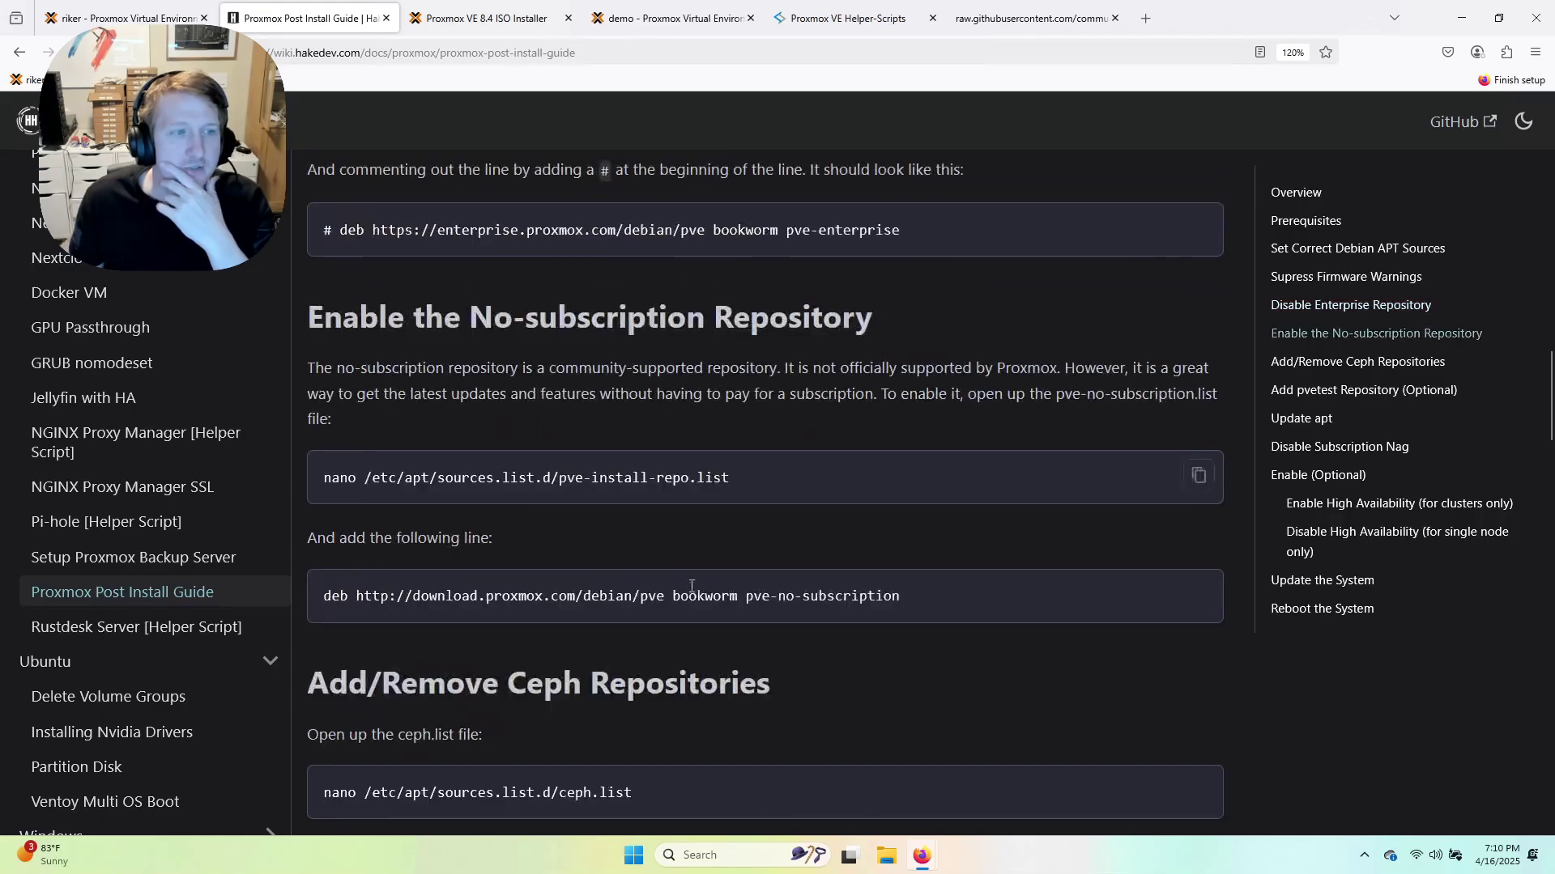
{"action": "scroll", "coordinate": [685, 596], "scroll_direction": "down", "scroll_amount": 12}
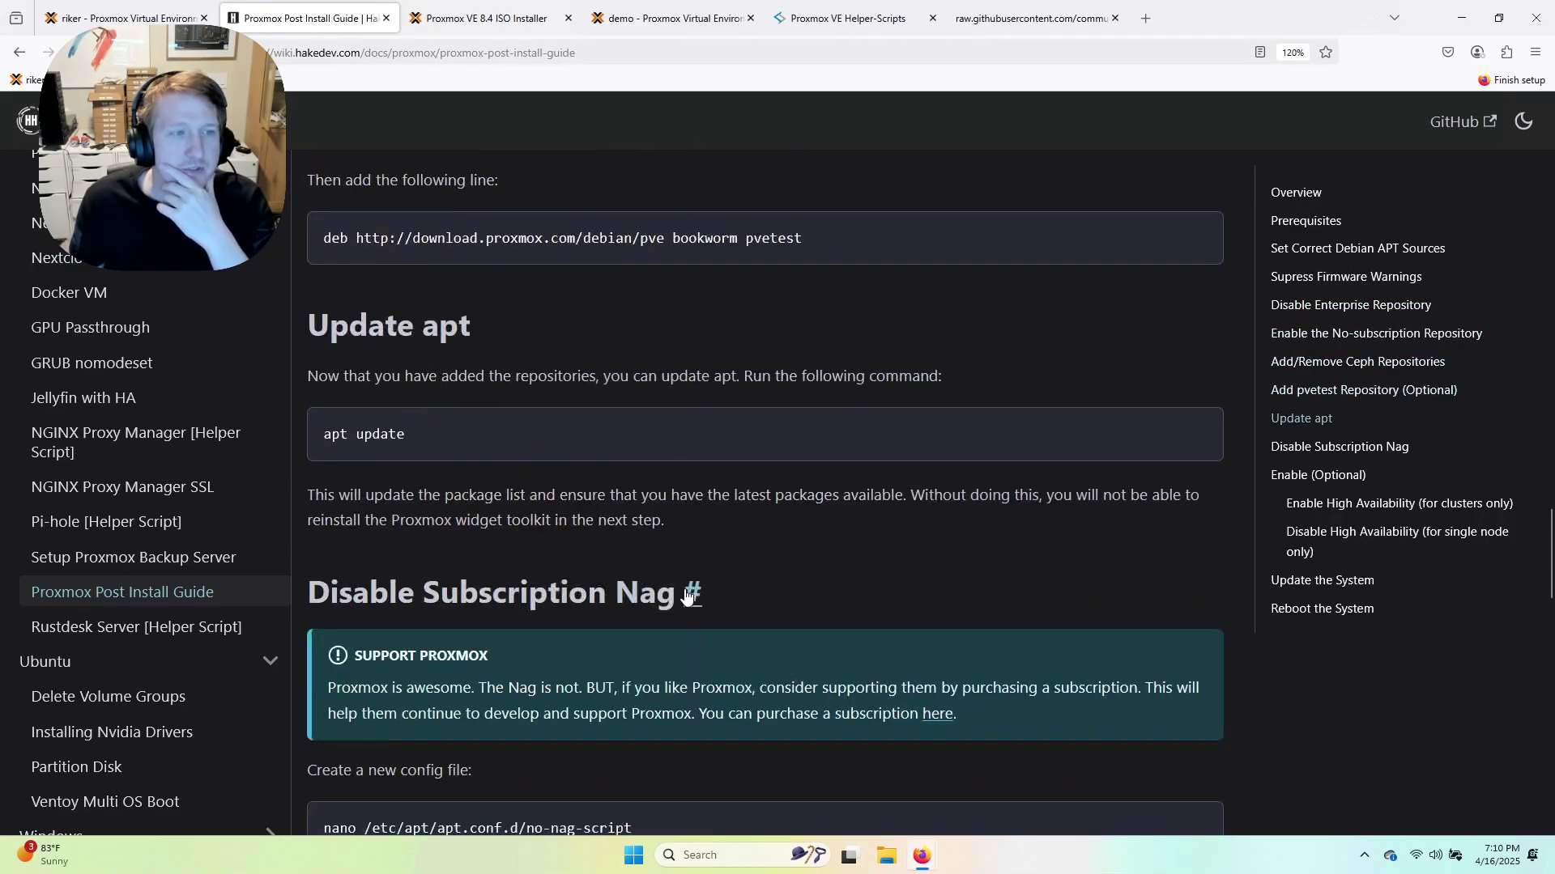
{"action": "scroll", "coordinate": [729, 600], "scroll_direction": "down", "scroll_amount": 1}
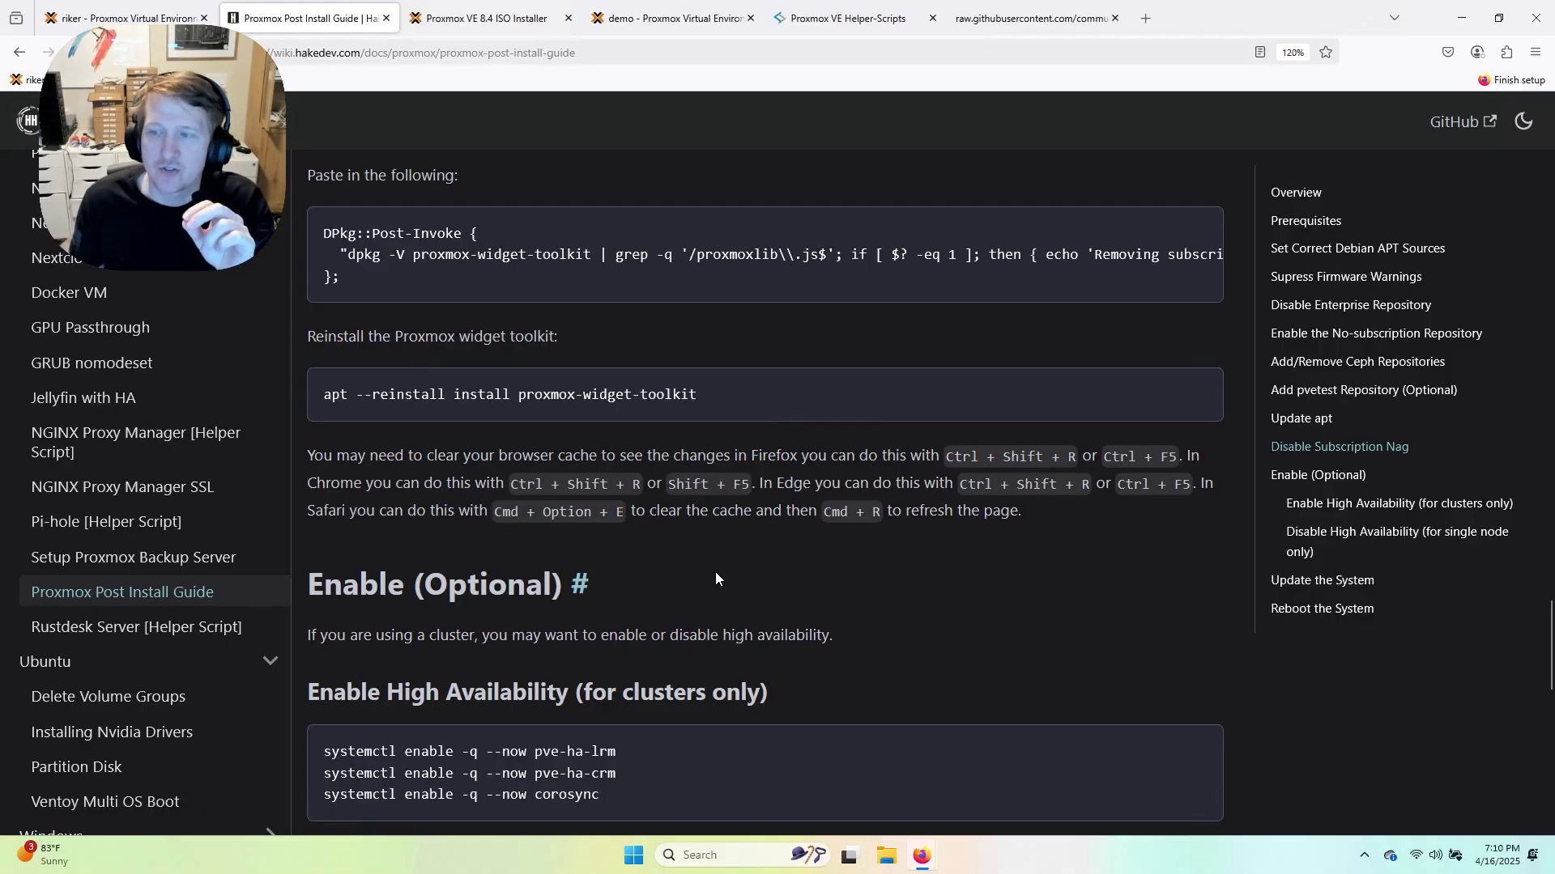
{"action": "scroll", "coordinate": [716, 571], "scroll_direction": "down", "scroll_amount": 4}
{"action": "scroll", "coordinate": [603, 550], "scroll_direction": "down", "scroll_amount": 1}
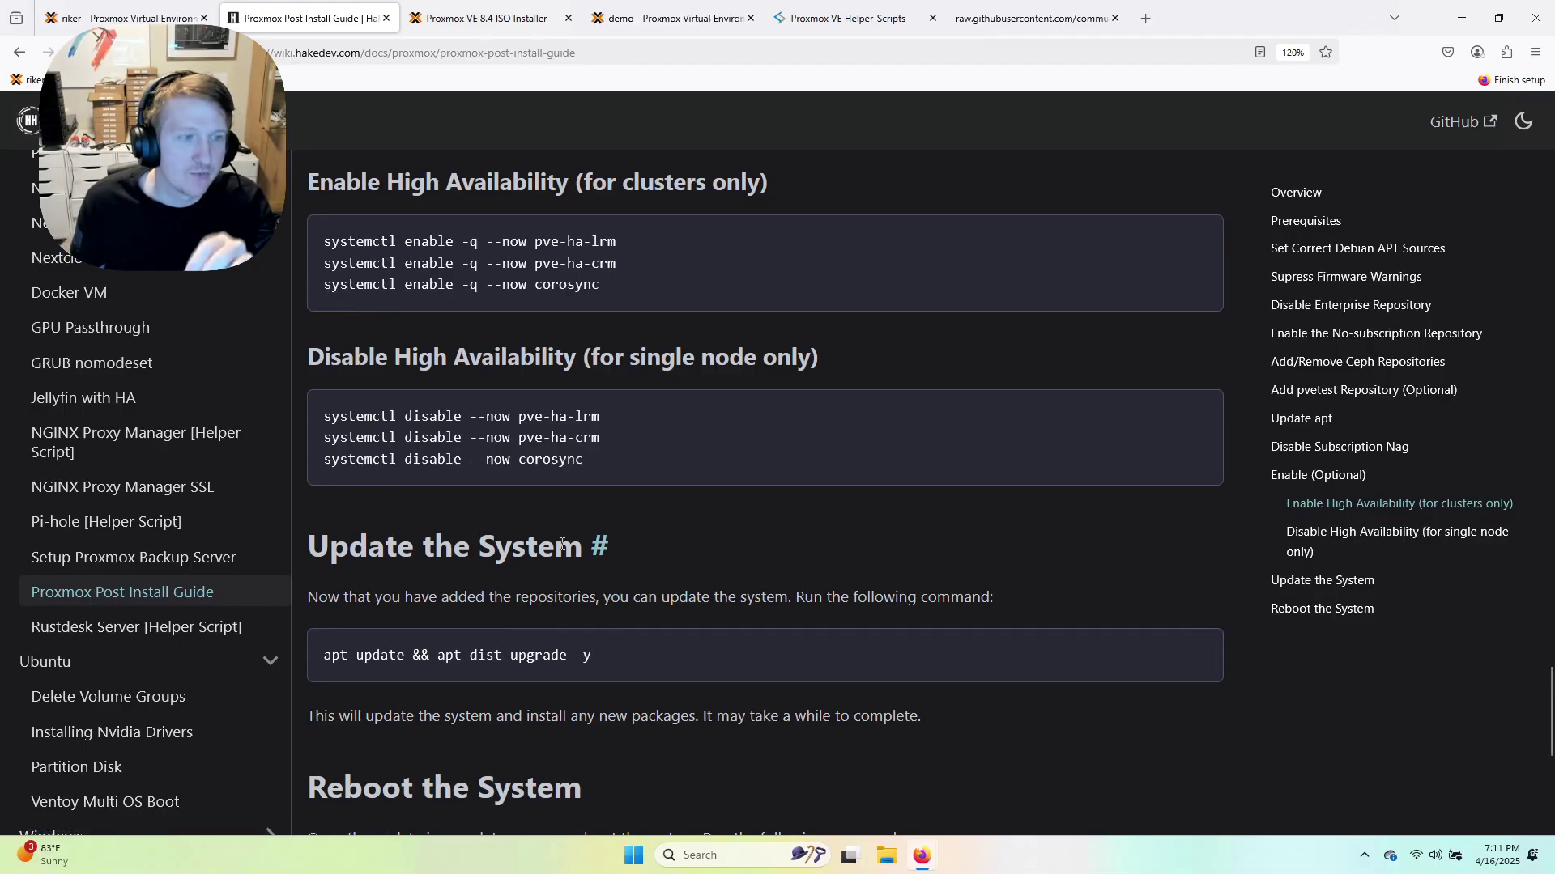
{"action": "scroll", "coordinate": [555, 553], "scroll_direction": "down", "scroll_amount": 5}
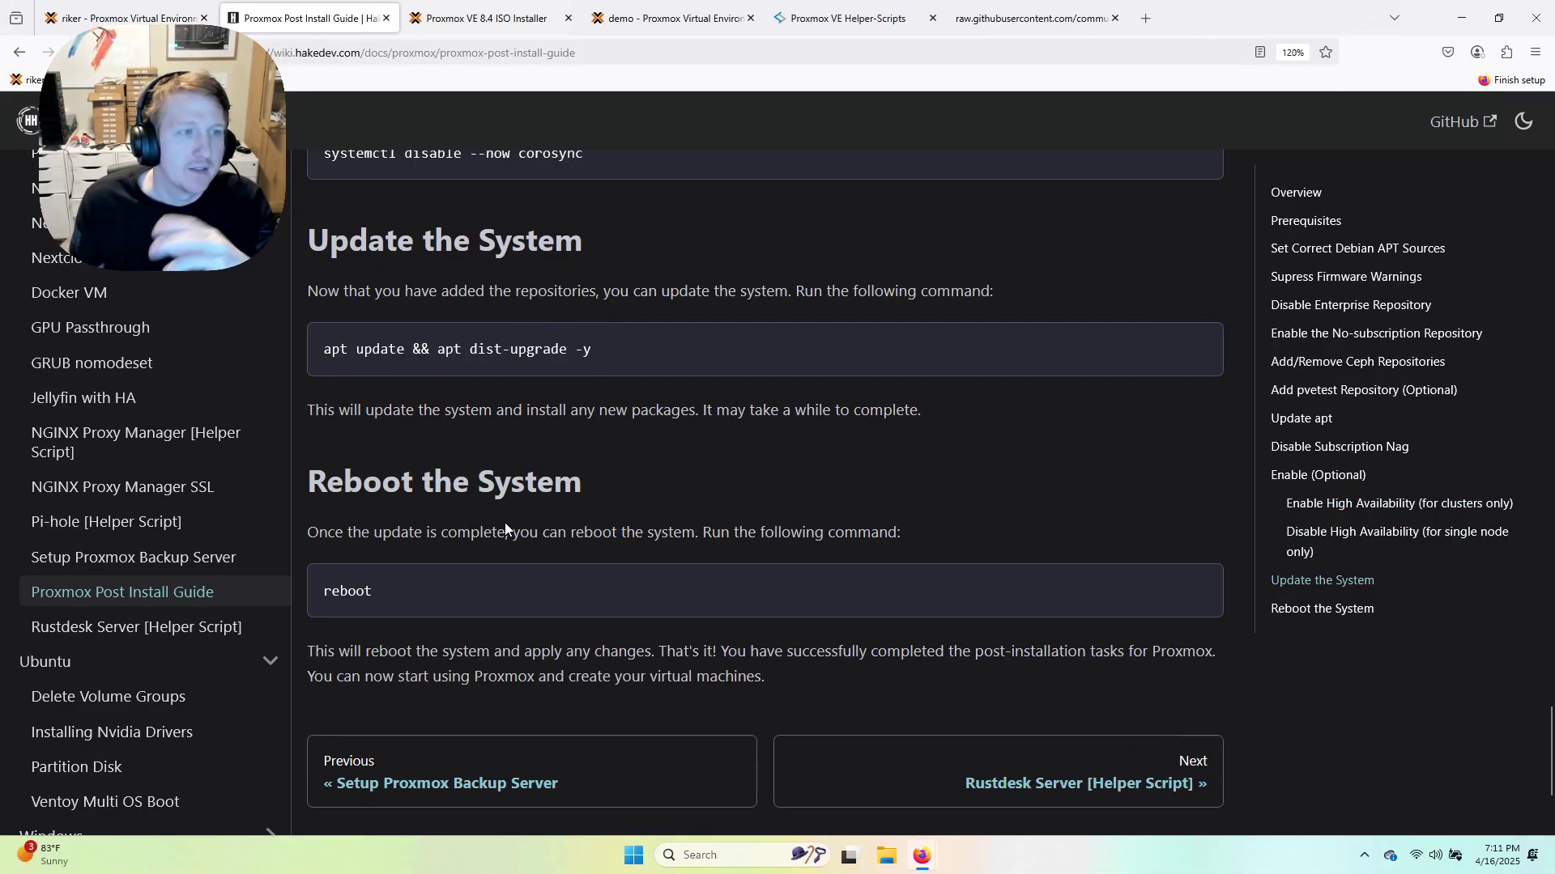
{"action": "scroll", "coordinate": [502, 509], "scroll_direction": "up", "scroll_amount": 10}
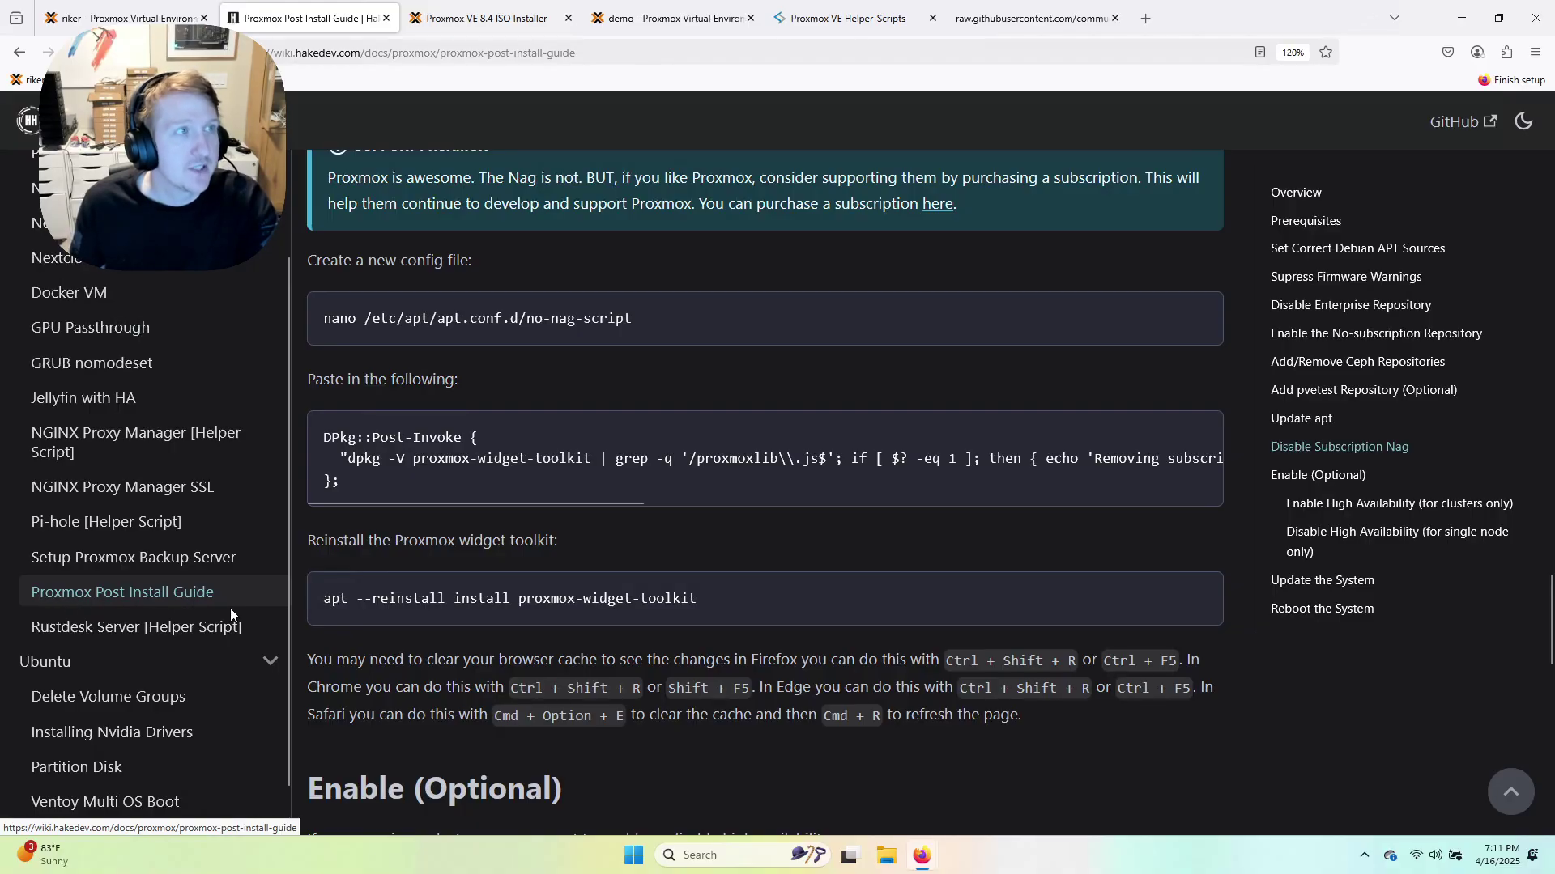
{"action": "left_click", "coordinate": [713, 18]}
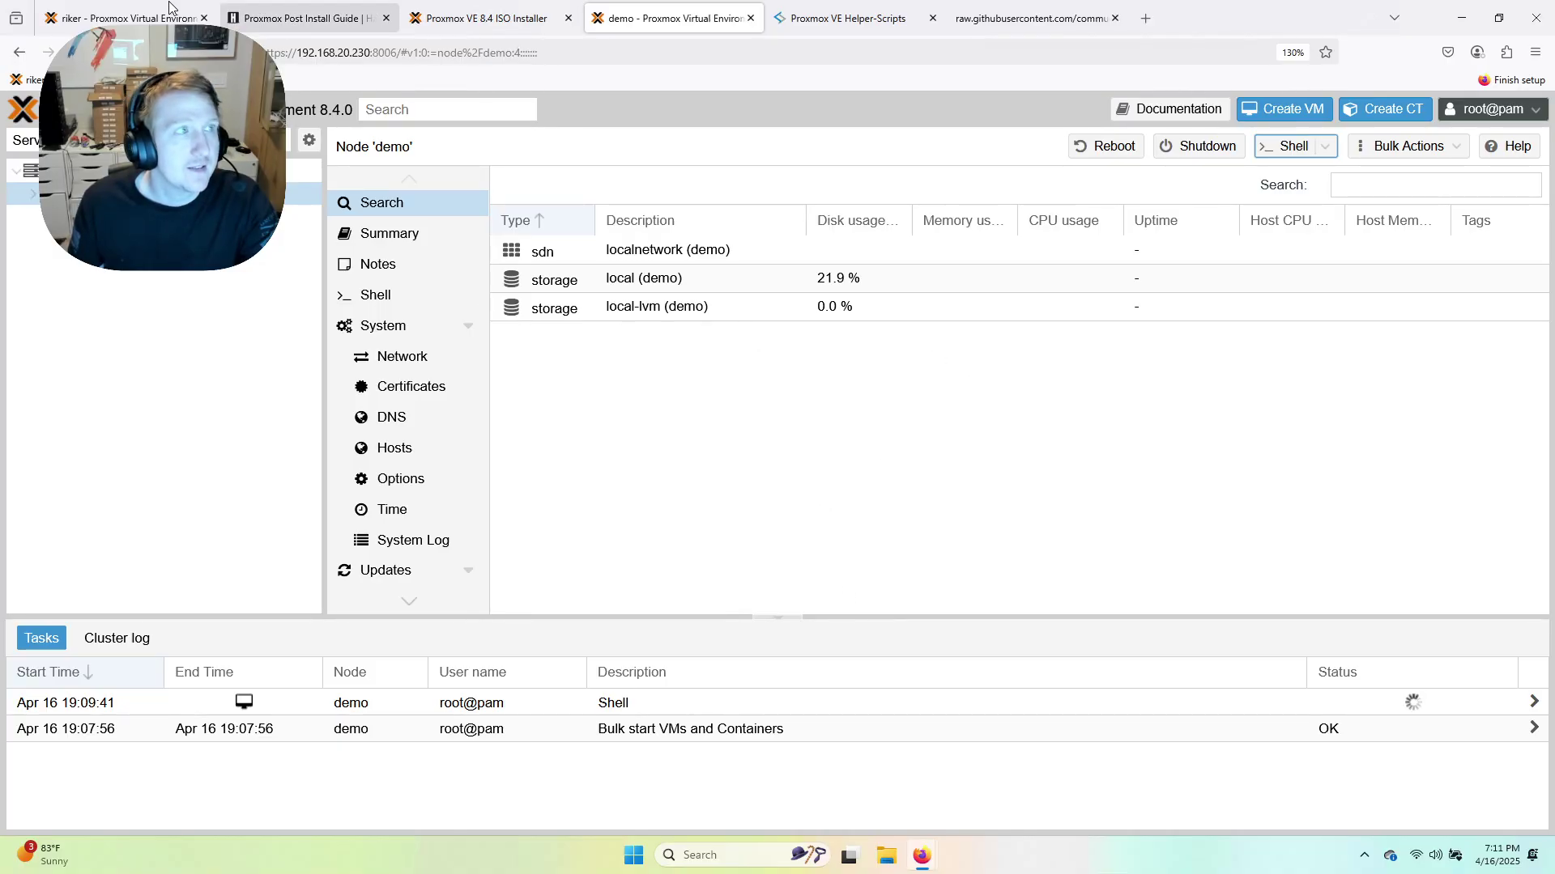
Accept the post-install script's REBOOT prompt and close the shell console window.
{"action": "mouse_move", "coordinate": [921, 856]}
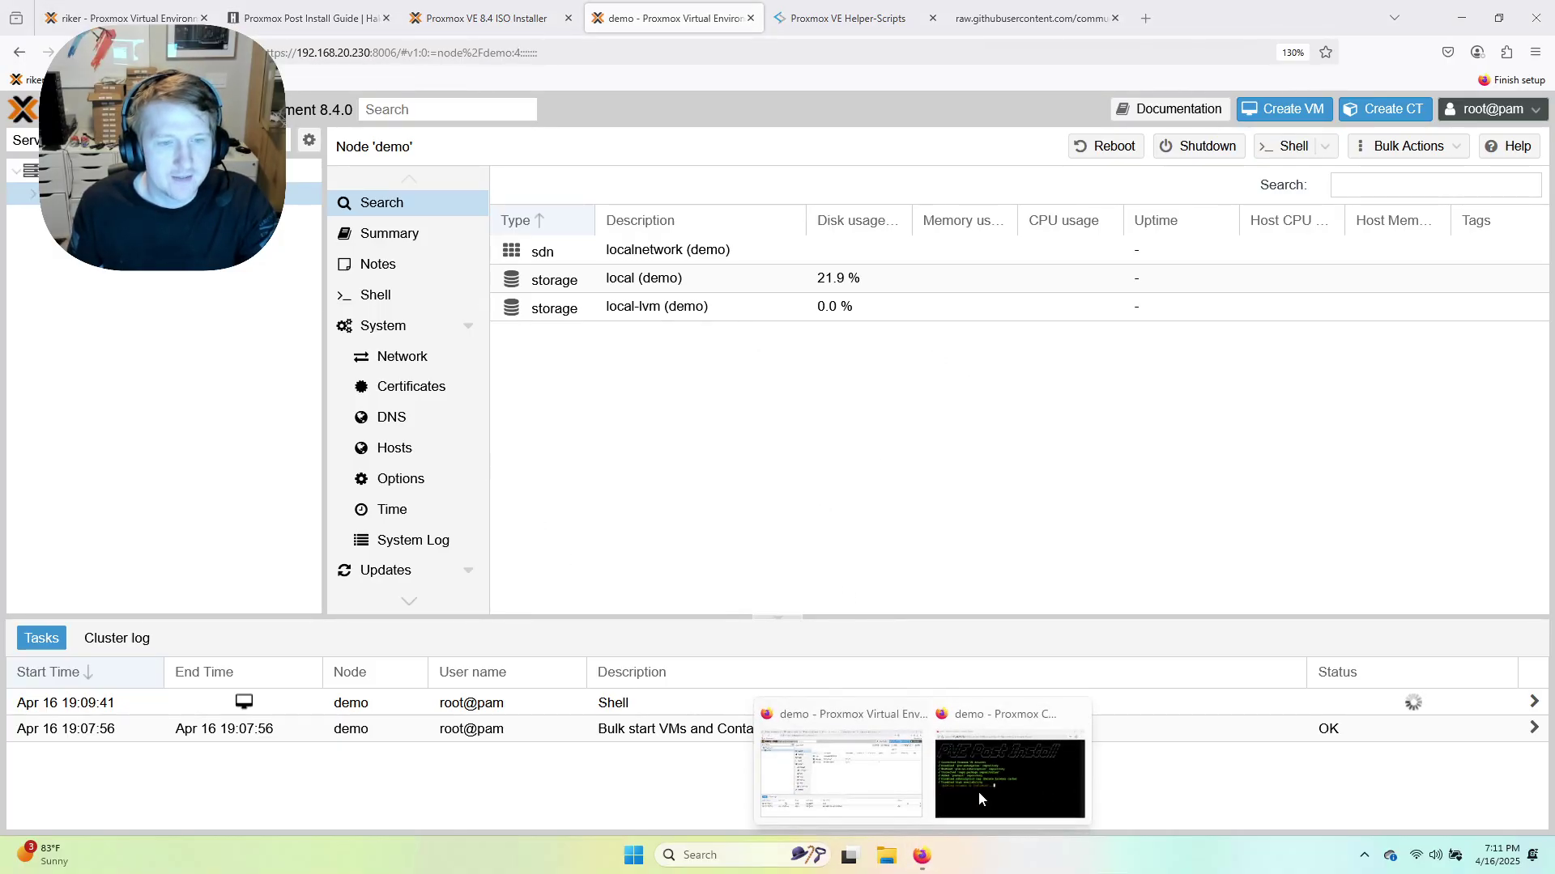
{"action": "left_click", "coordinate": [978, 792]}
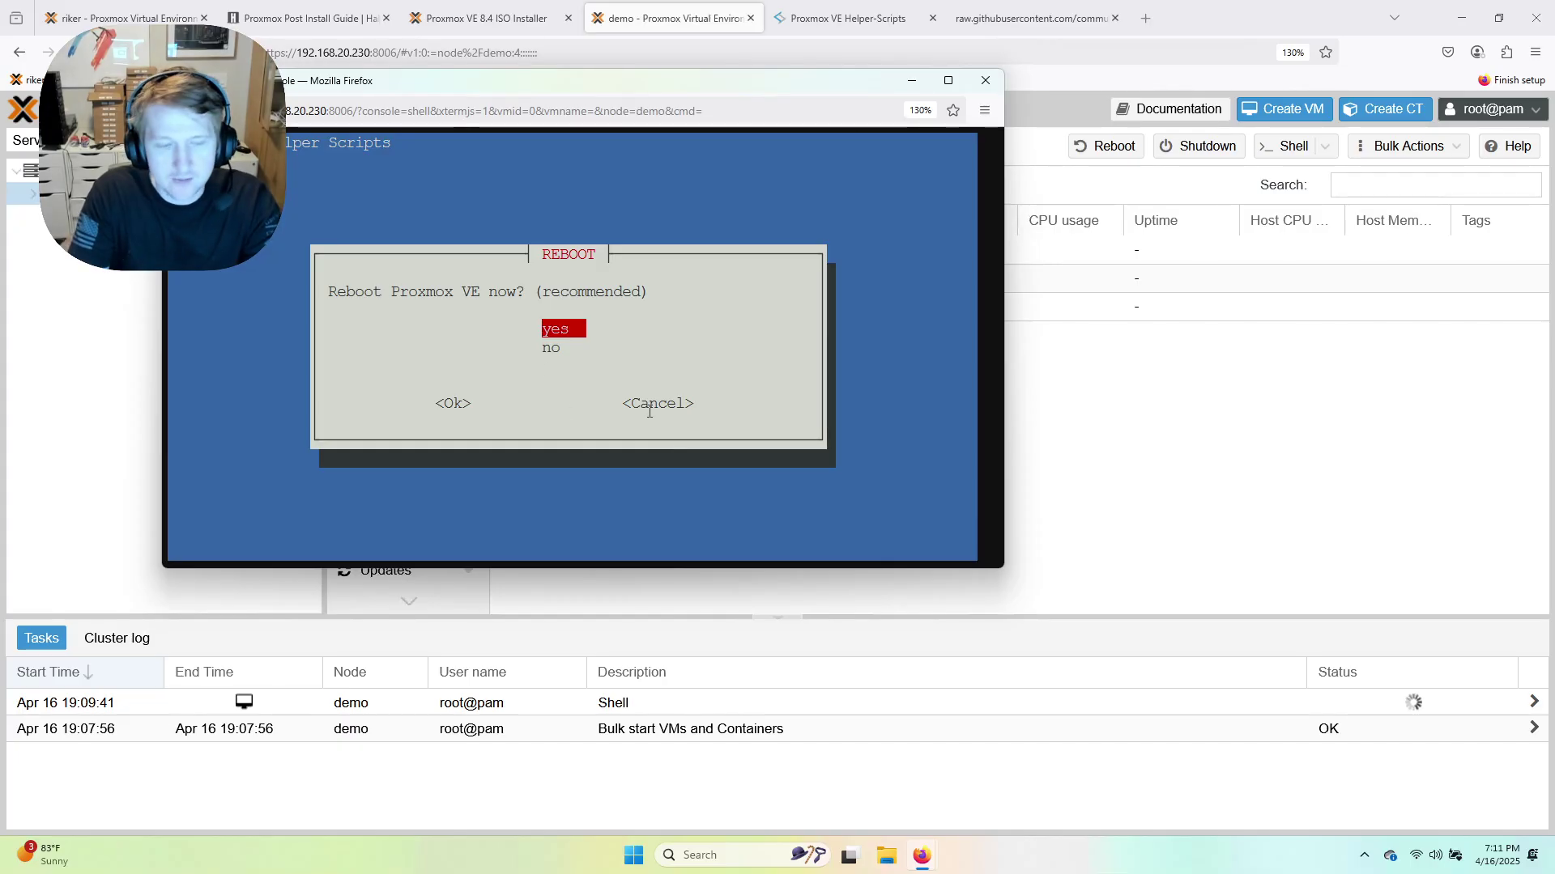
{"action": "key", "text": "Return"}
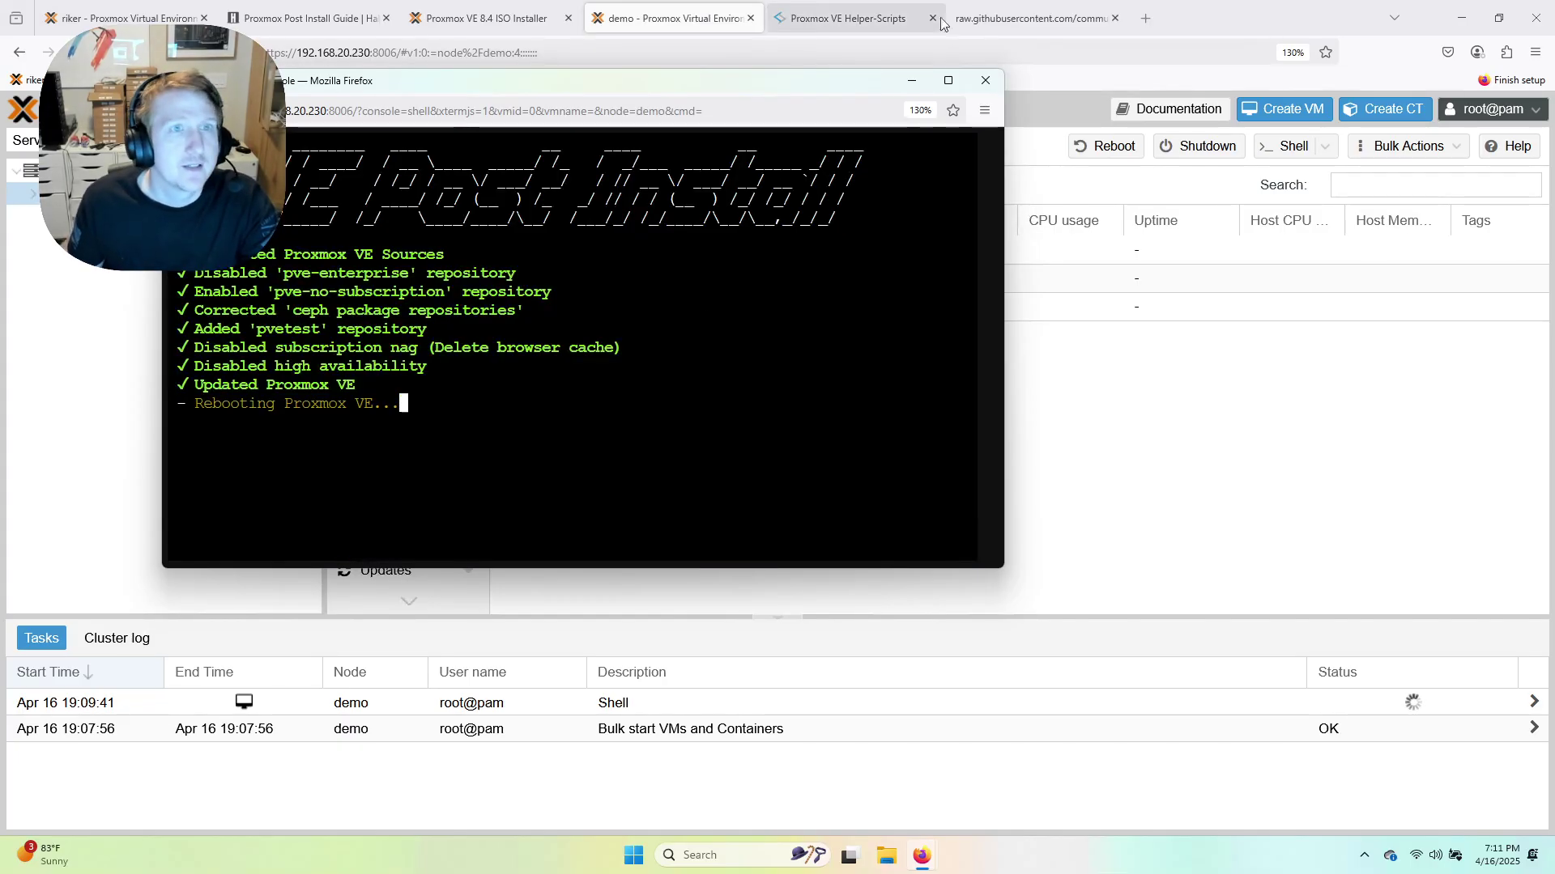
{"action": "left_click", "coordinate": [985, 81]}
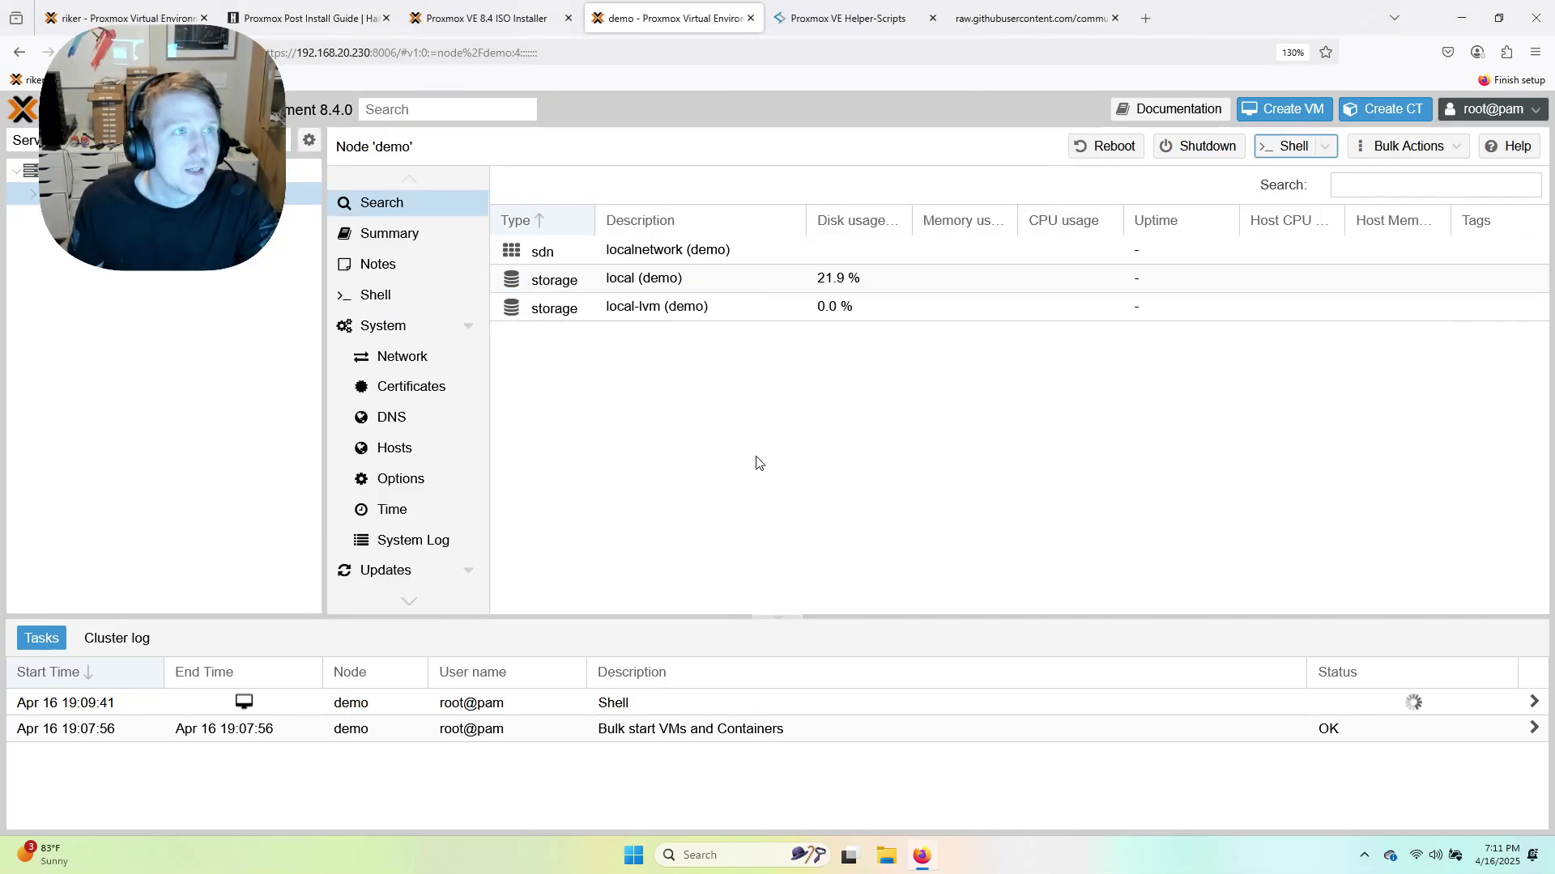
Watch the demo VM boot on riker's console, skipping the boot menu countdown, then return to the demo node.
{"action": "left_click", "coordinate": [122, 18]}
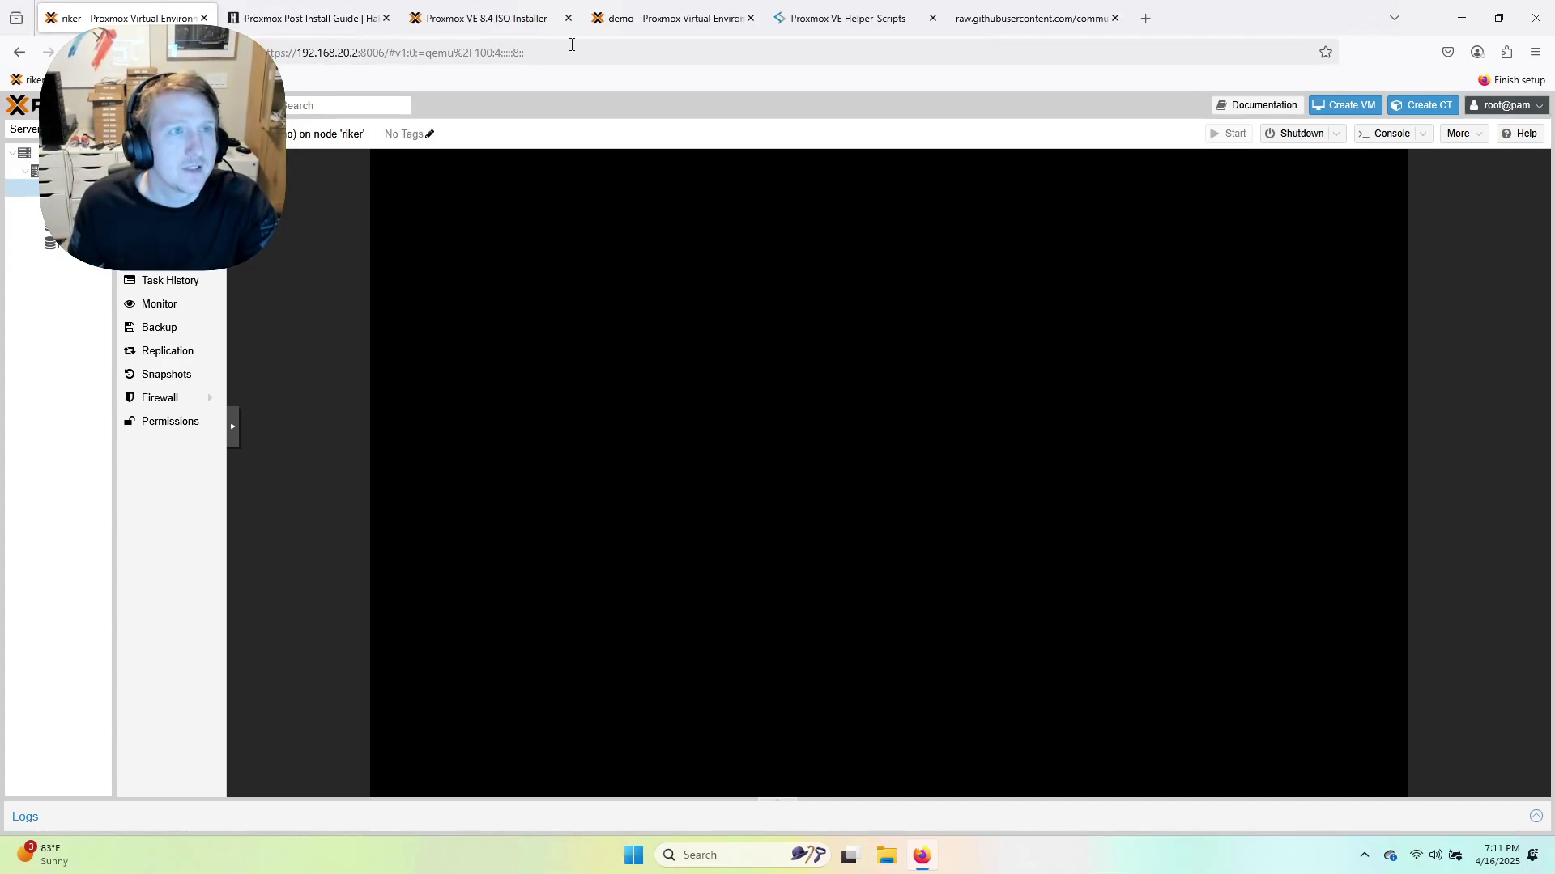
{"action": "left_click", "coordinate": [654, 19]}
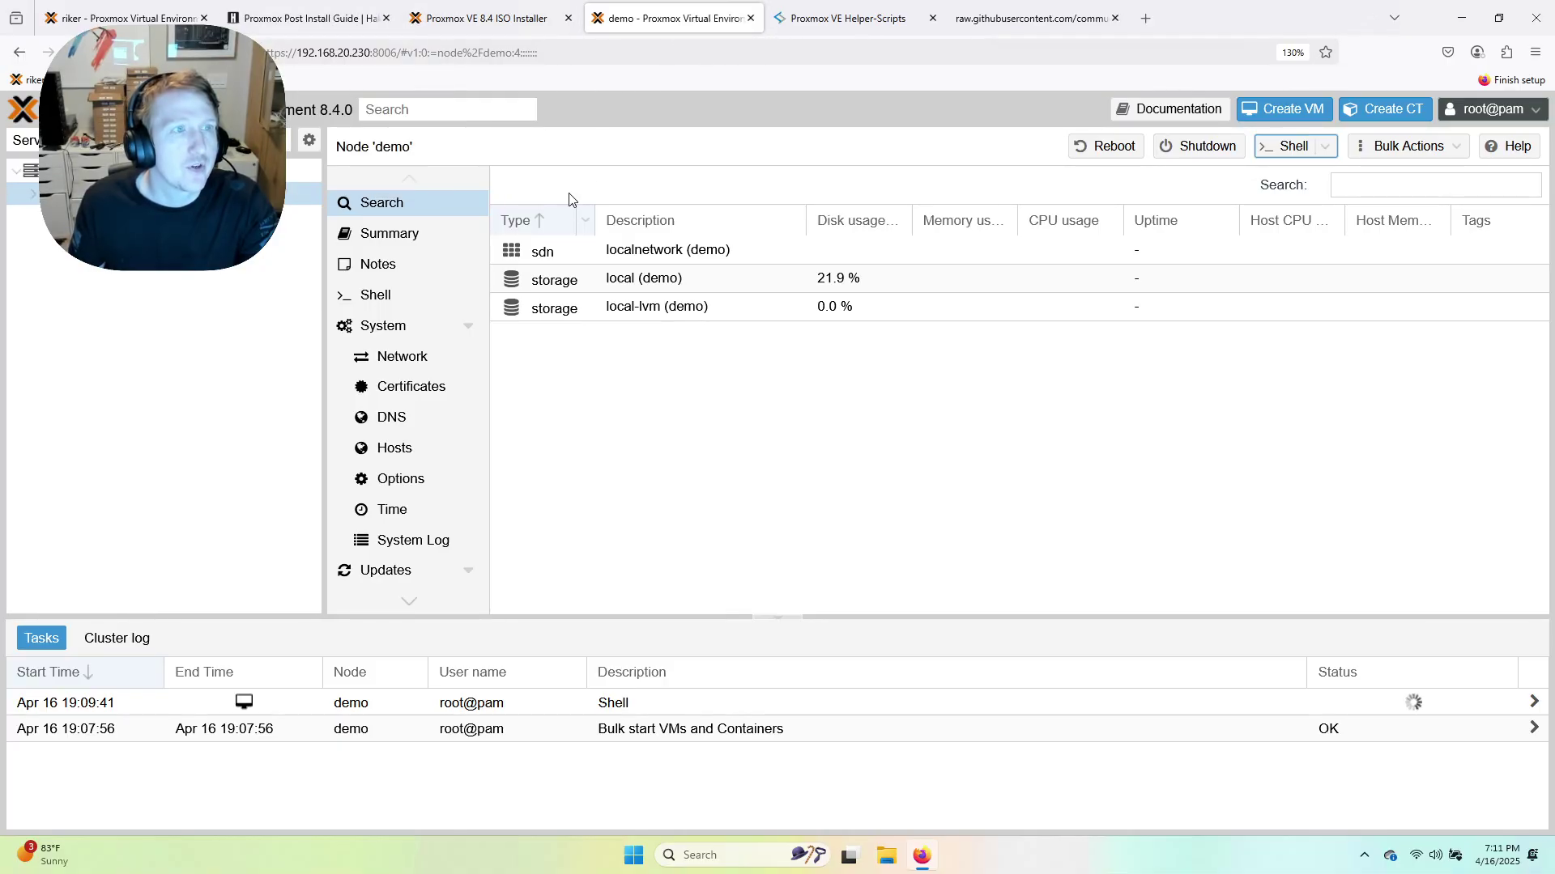
{"action": "left_click", "coordinate": [100, 16]}
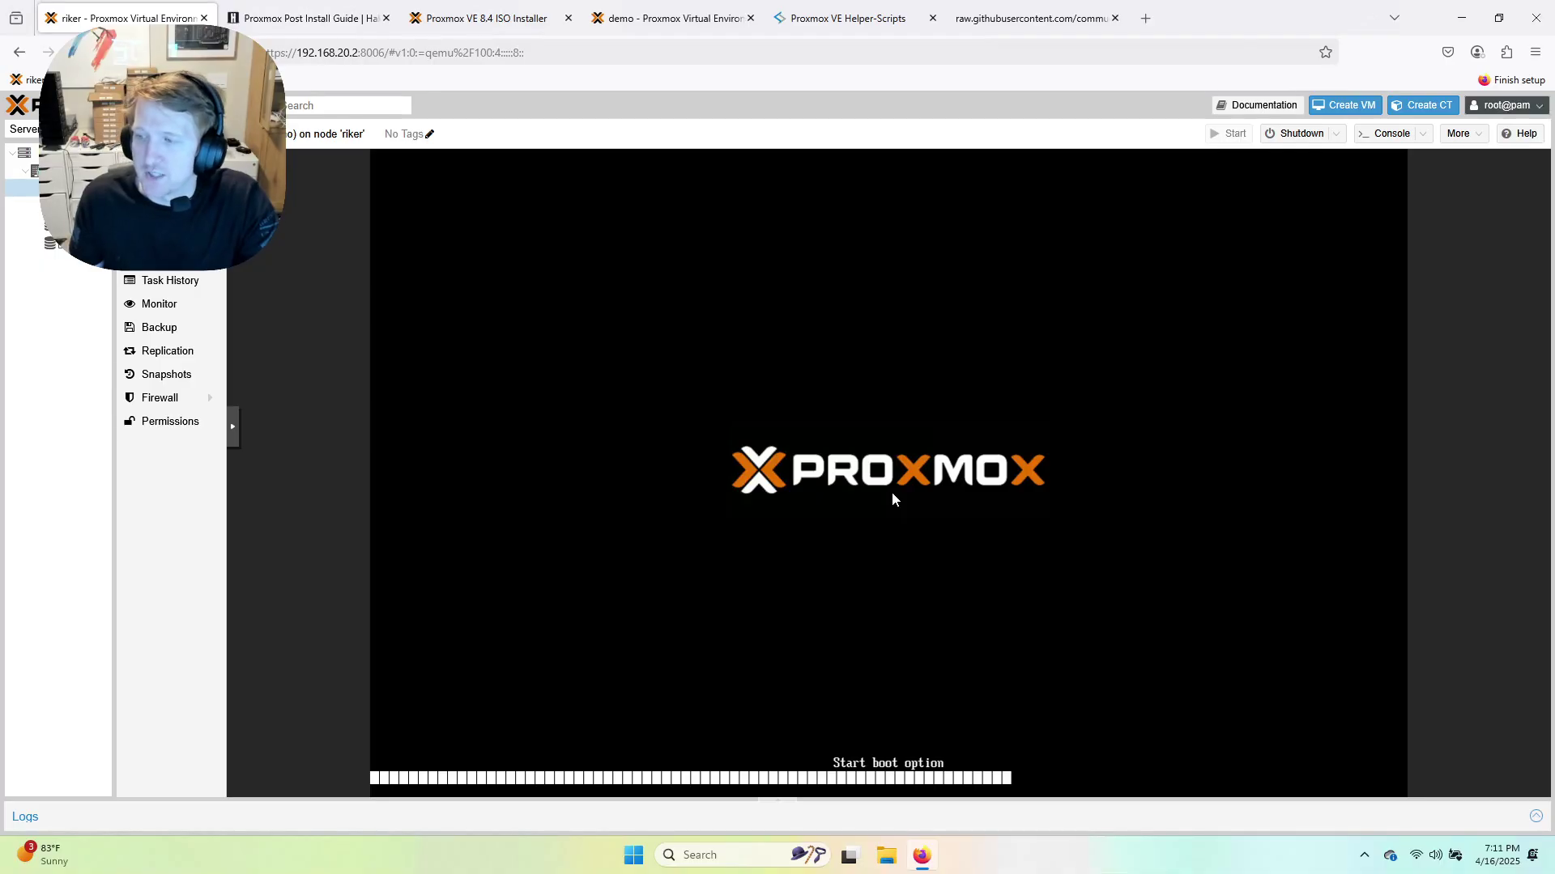
{"action": "key", "text": "Return"}
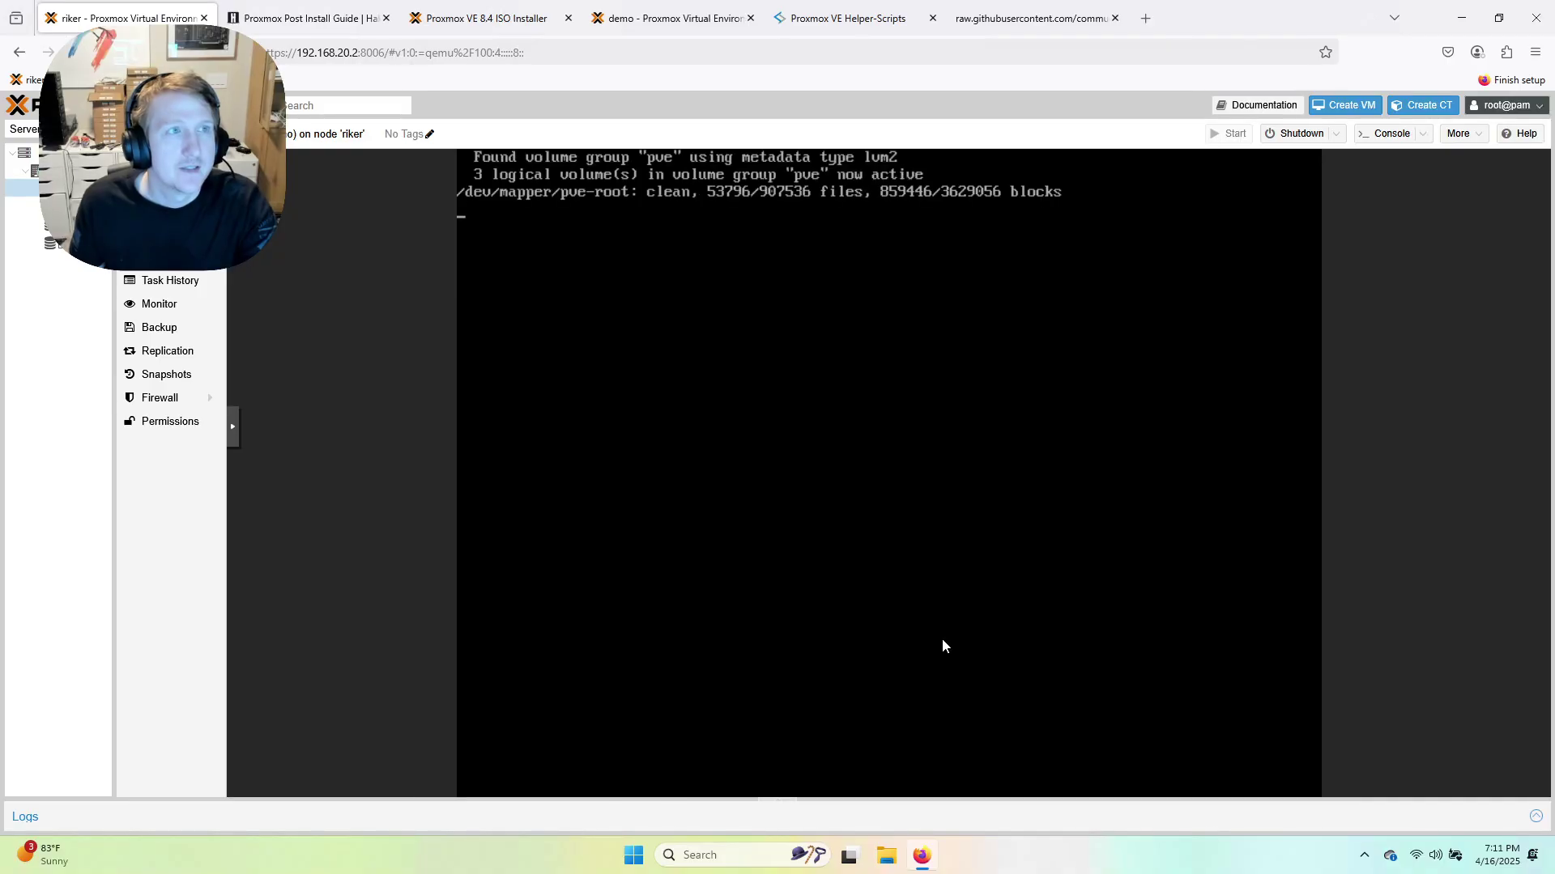
{"action": "mouse_move", "coordinate": [668, 26]}
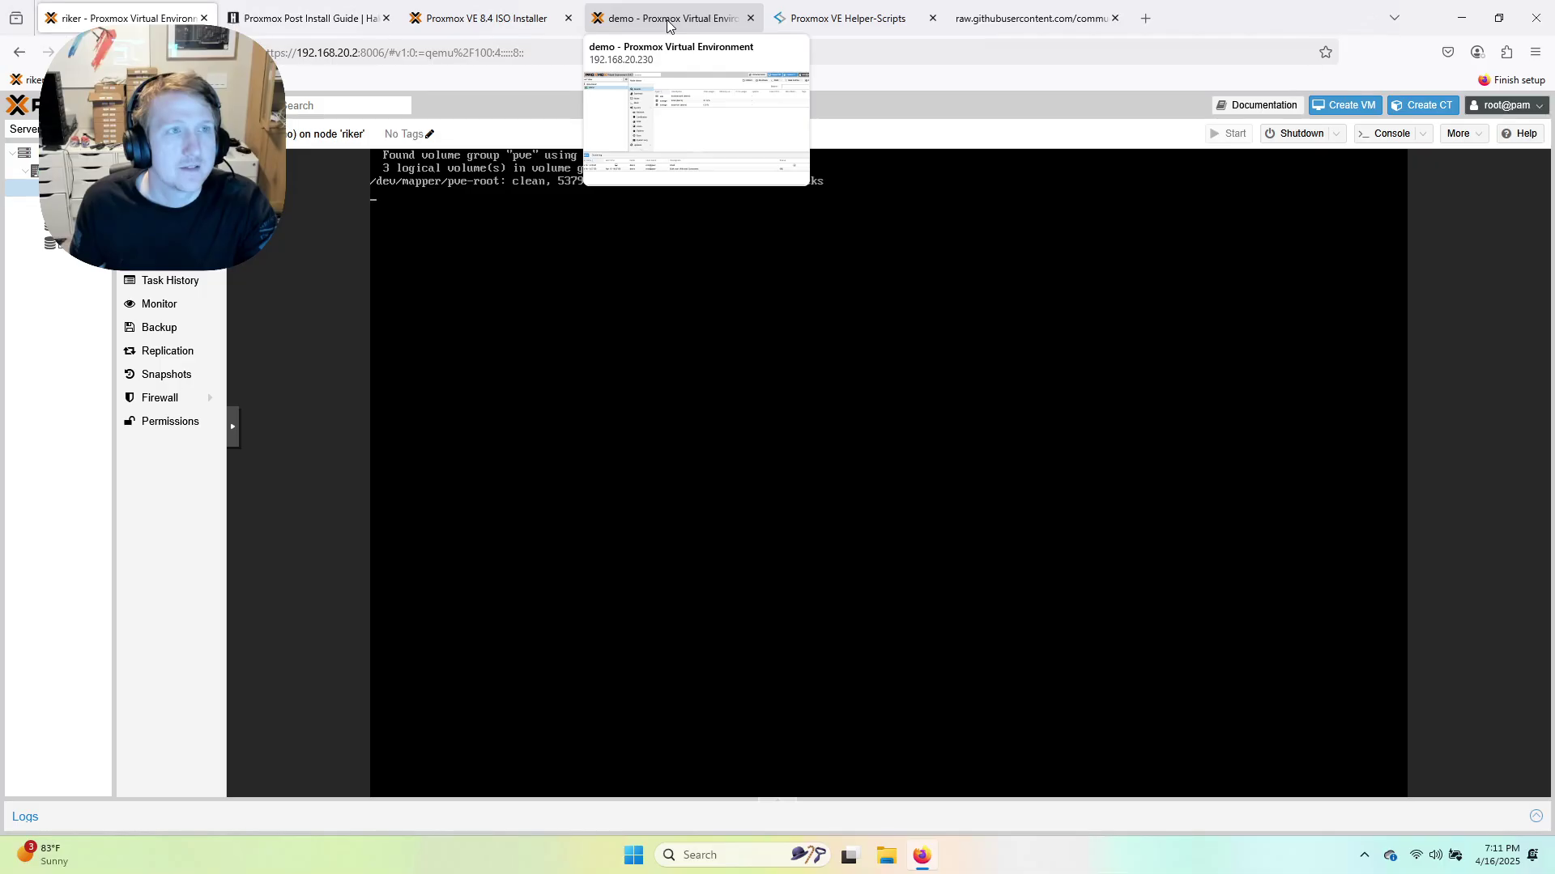
{"action": "left_click", "coordinate": [668, 26]}
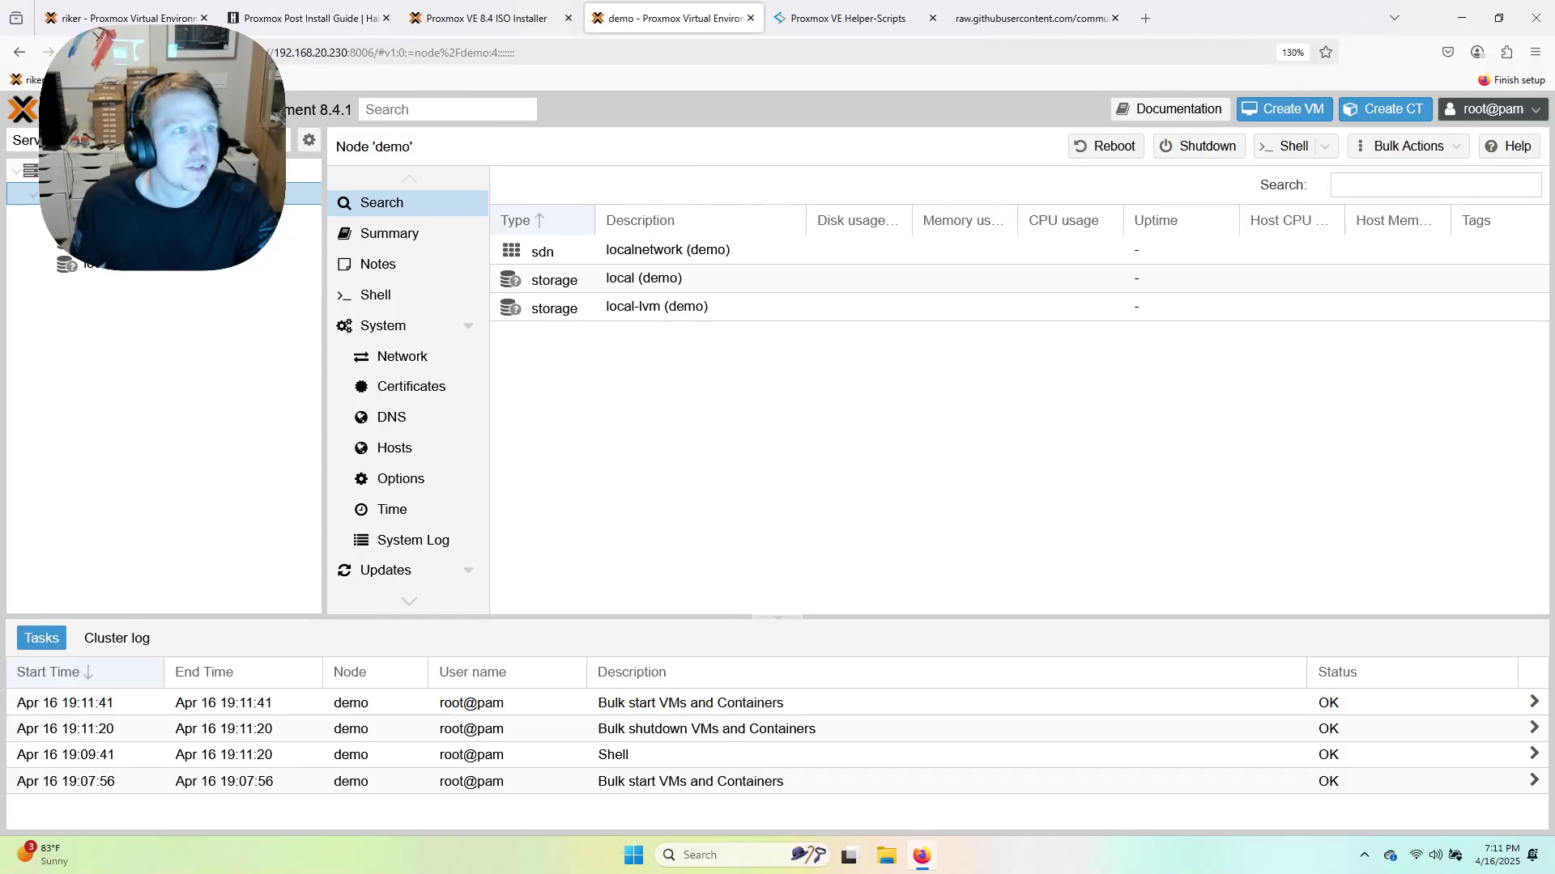
Reload the demo node page and review its Summary: uptime, Manager Version 8.4.1 and Repository Status.
{"action": "left_click", "coordinate": [85, 18]}
{"action": "left_click", "coordinate": [676, 19]}
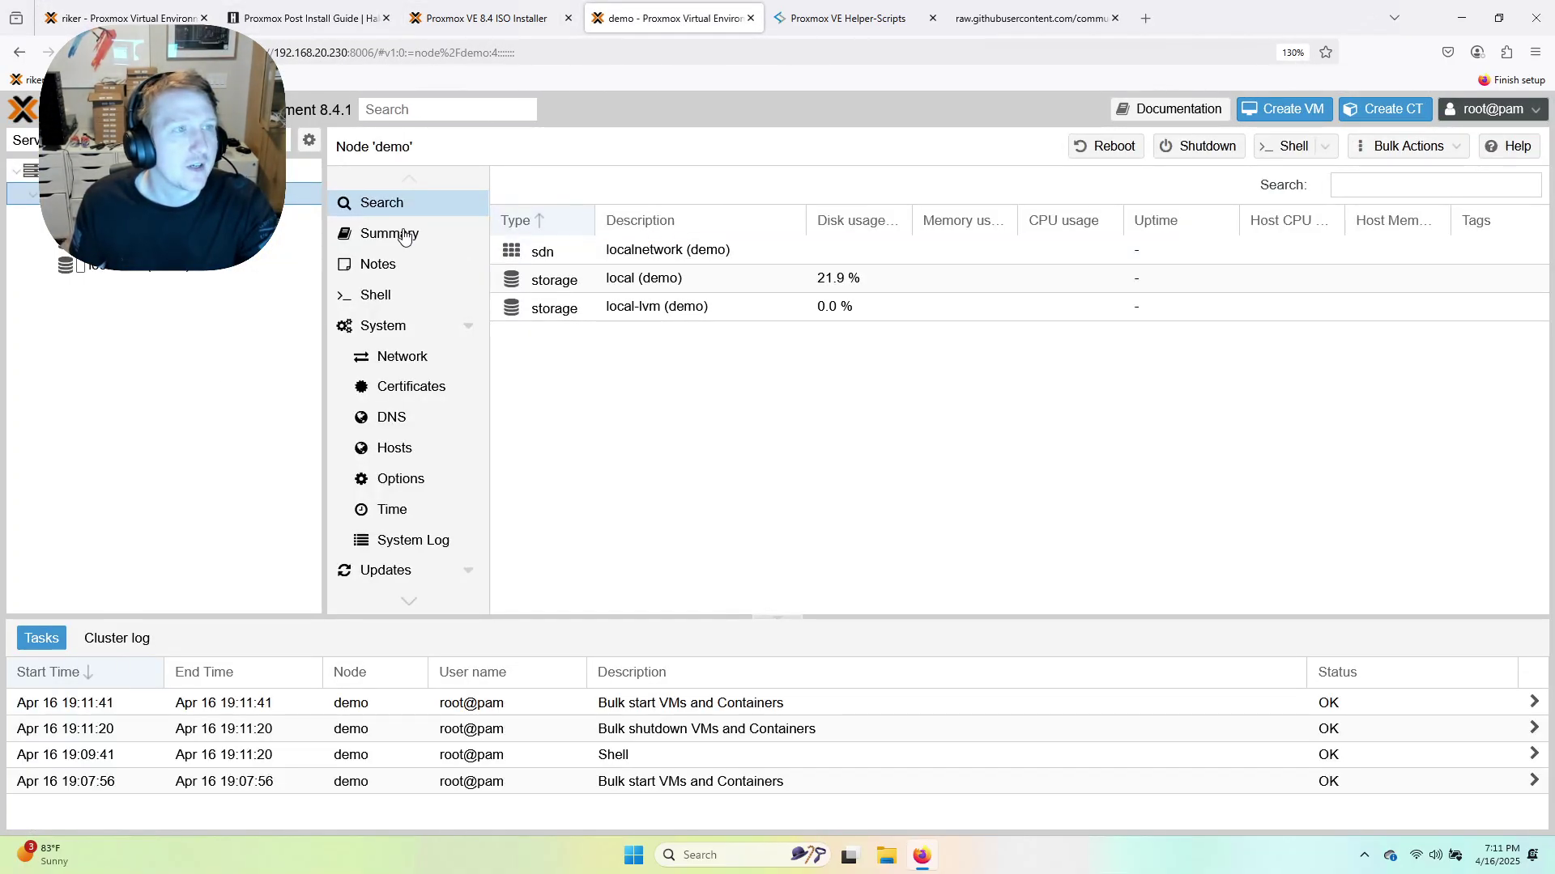
{"action": "left_click", "coordinate": [404, 235]}
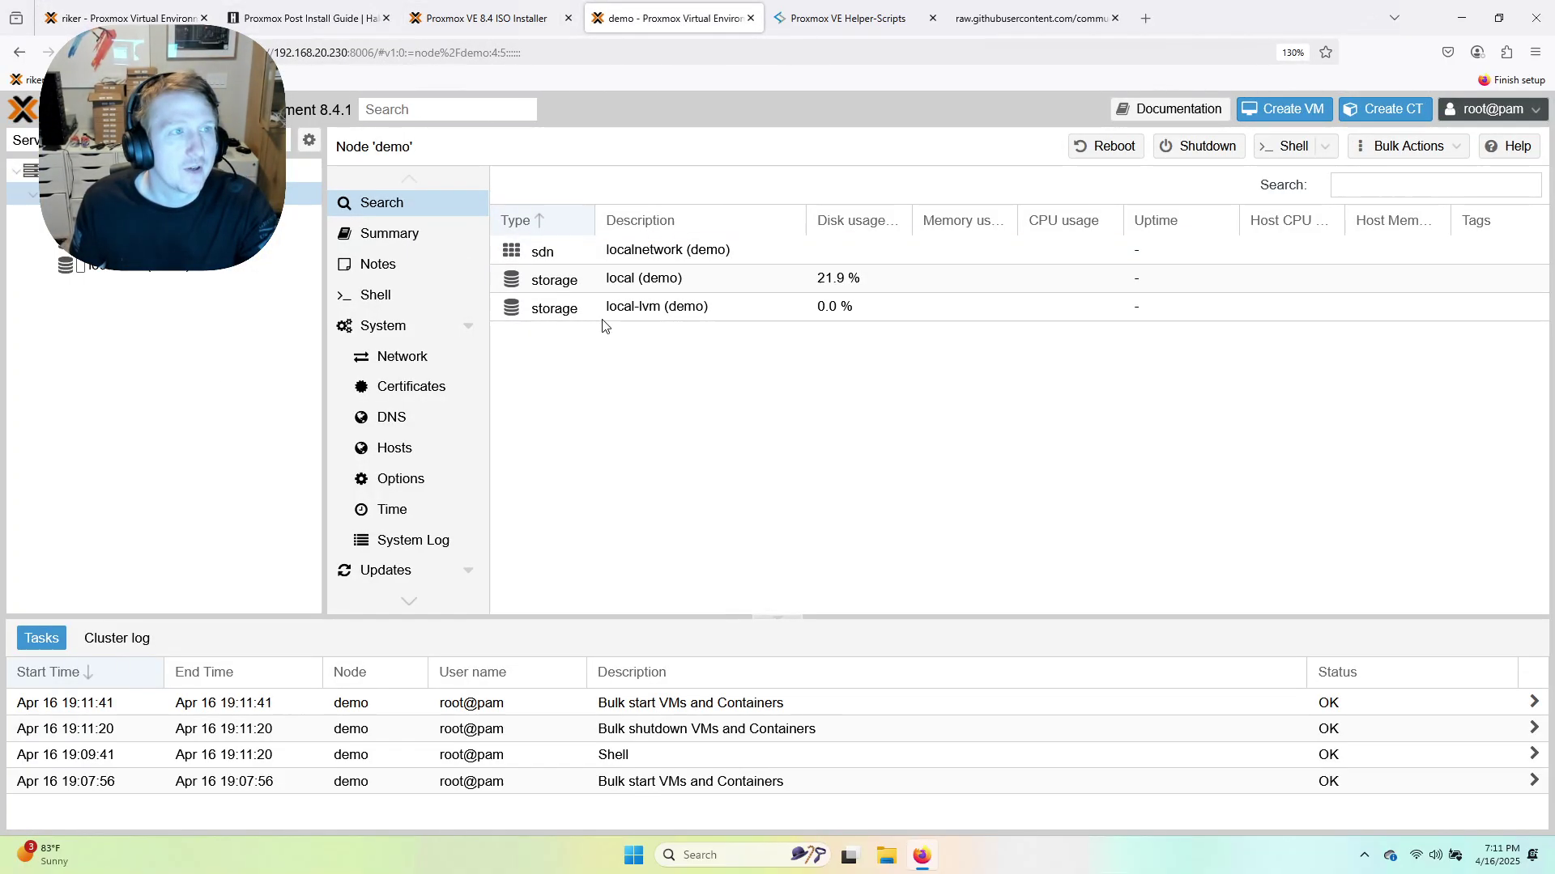
{"action": "scroll", "coordinate": [854, 421], "scroll_direction": "down", "scroll_amount": 3}
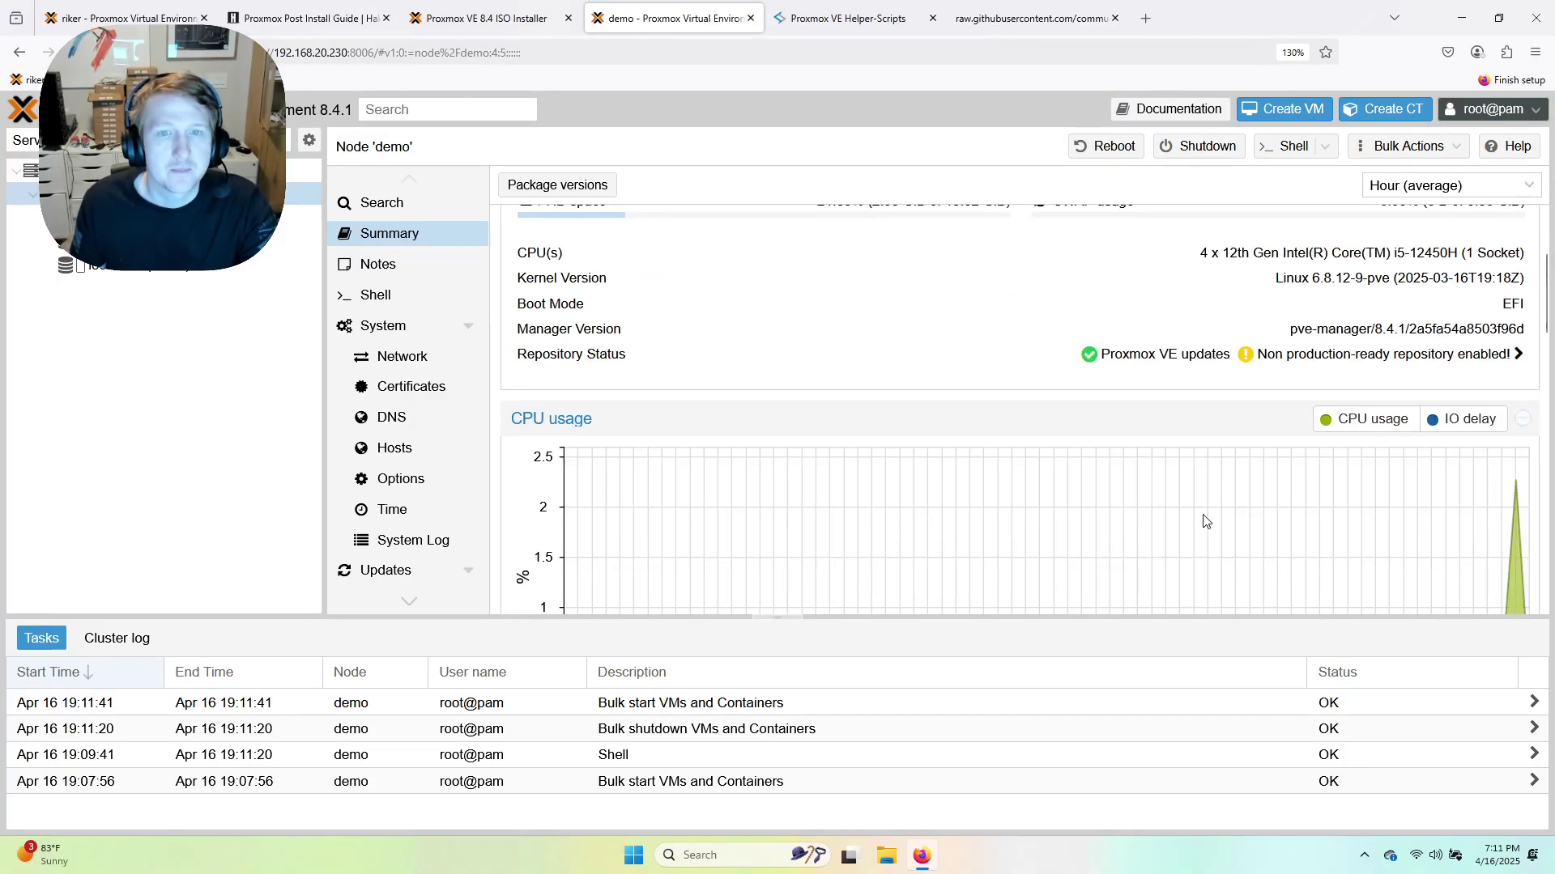
{"action": "scroll", "coordinate": [1334, 572], "scroll_direction": "up", "scroll_amount": 1}
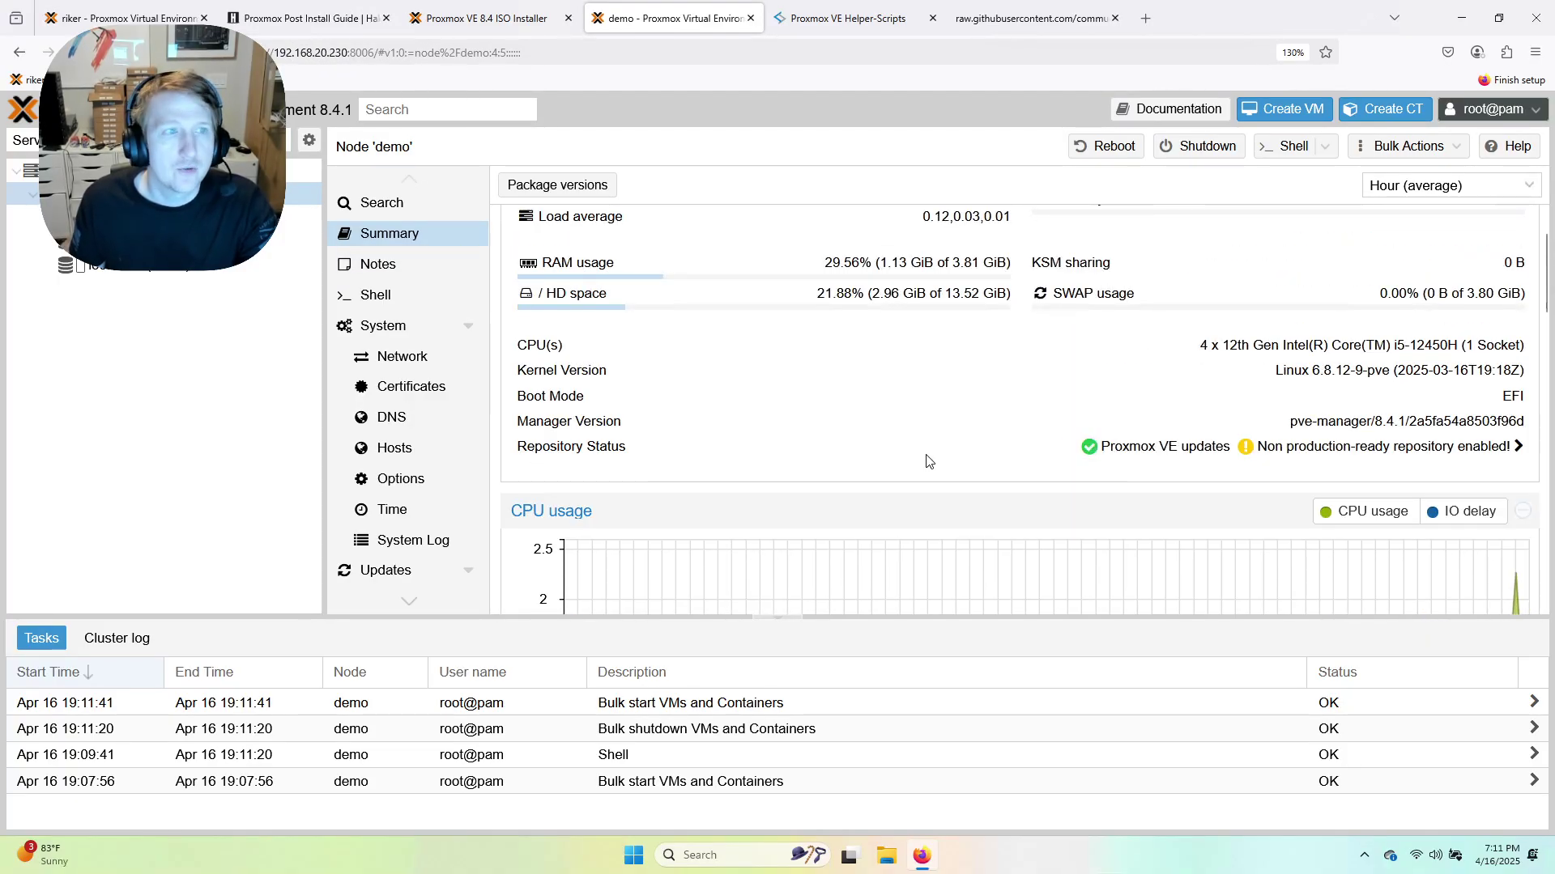
{"action": "scroll", "coordinate": [928, 462], "scroll_direction": "up", "scroll_amount": 1}
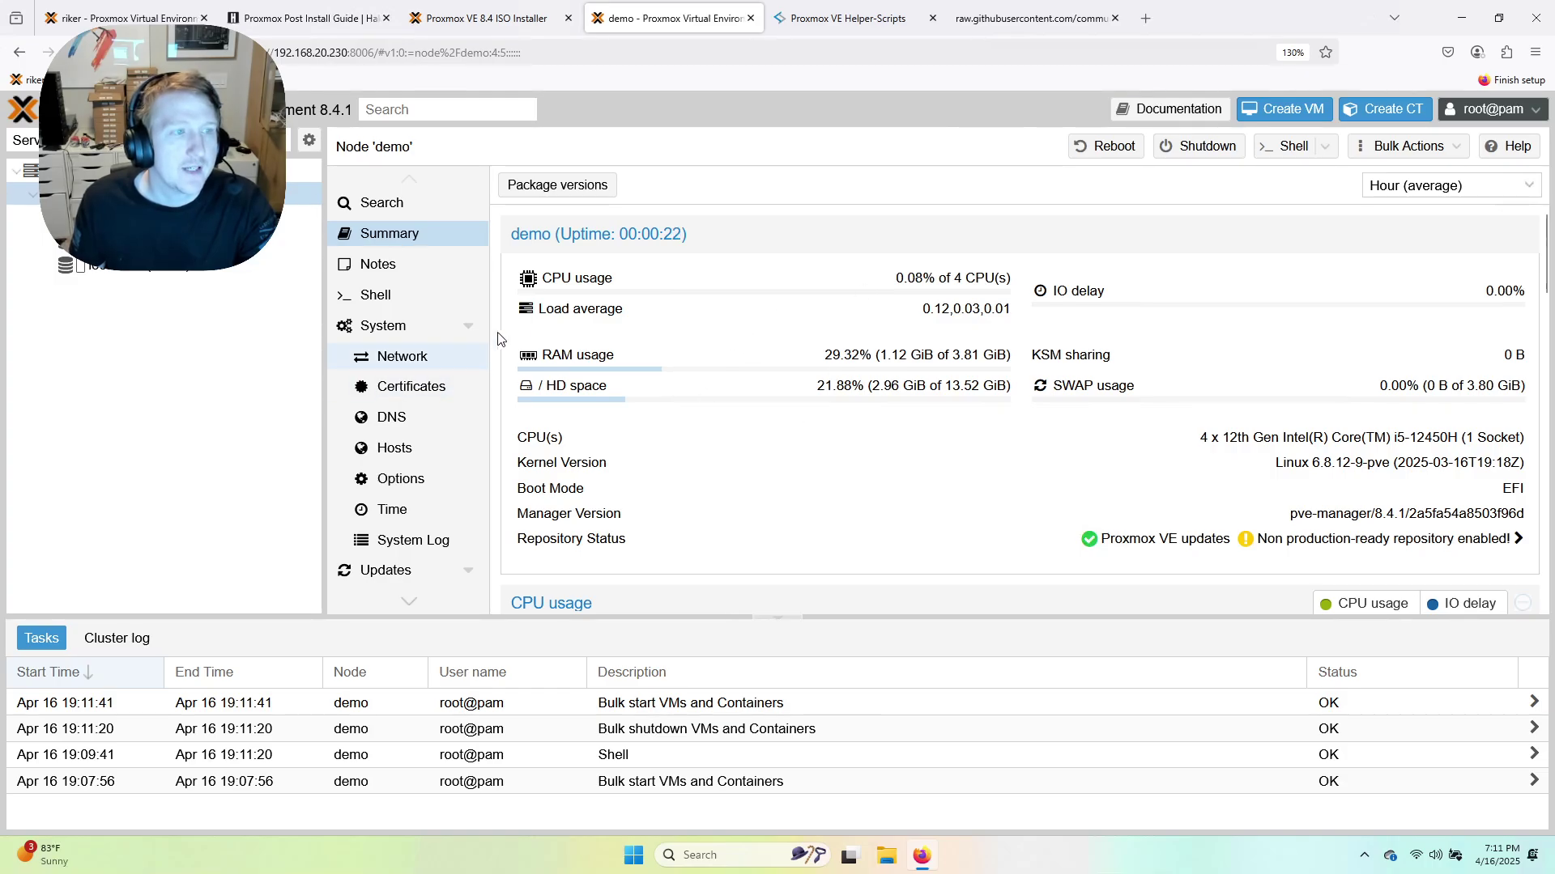
{"action": "scroll", "coordinate": [639, 340], "scroll_direction": "down", "scroll_amount": 1}
Upgrade all demo node packages and refresh the package database until no updates remain.
{"action": "left_click", "coordinate": [397, 570]}
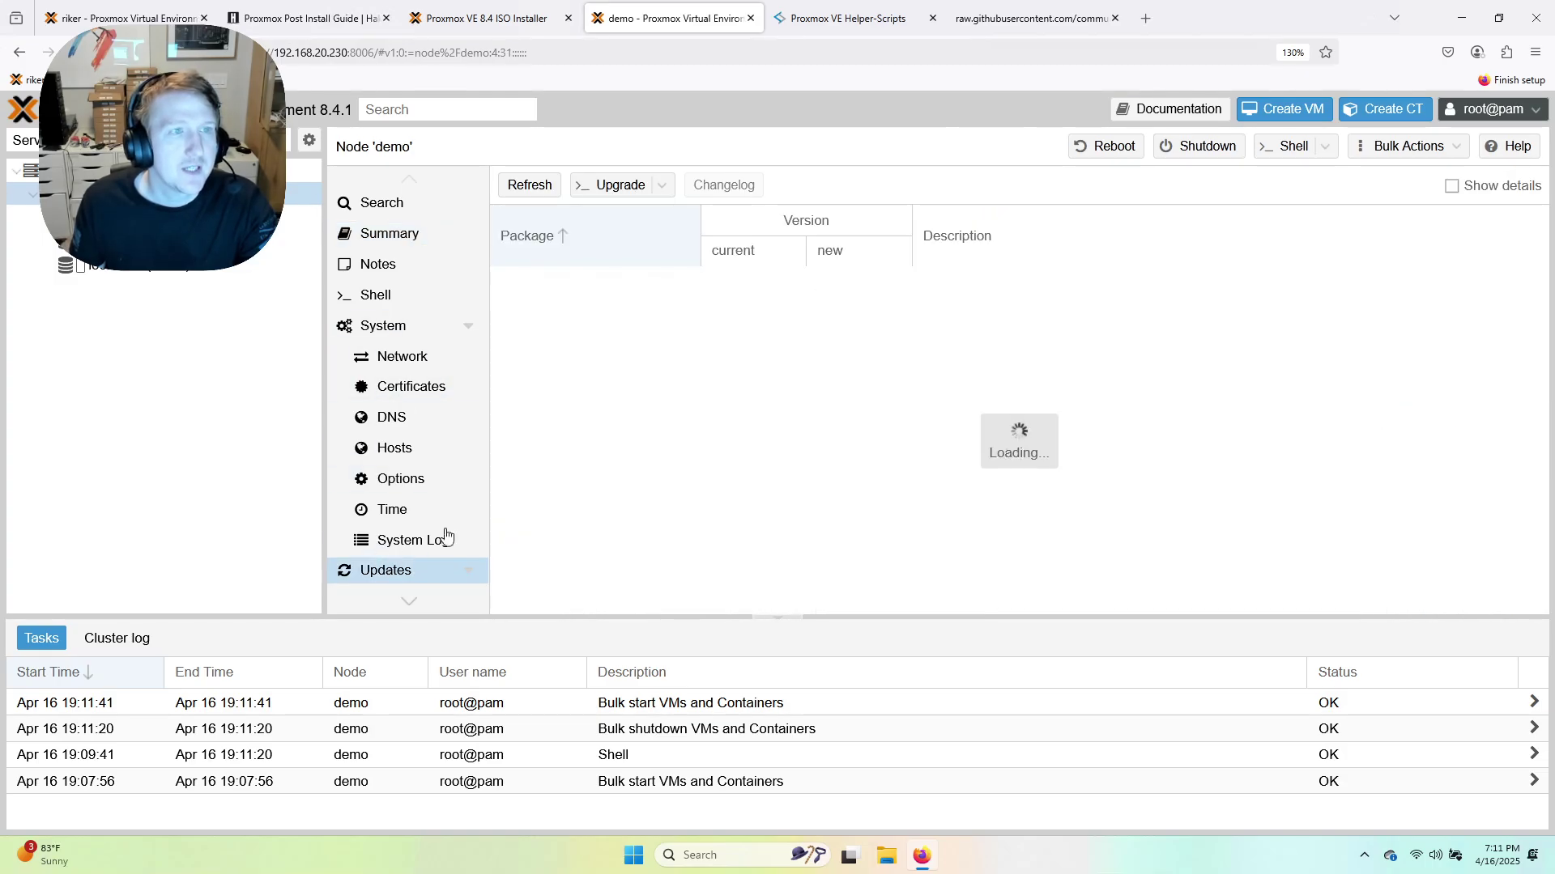
{"action": "left_click", "coordinate": [618, 191]}
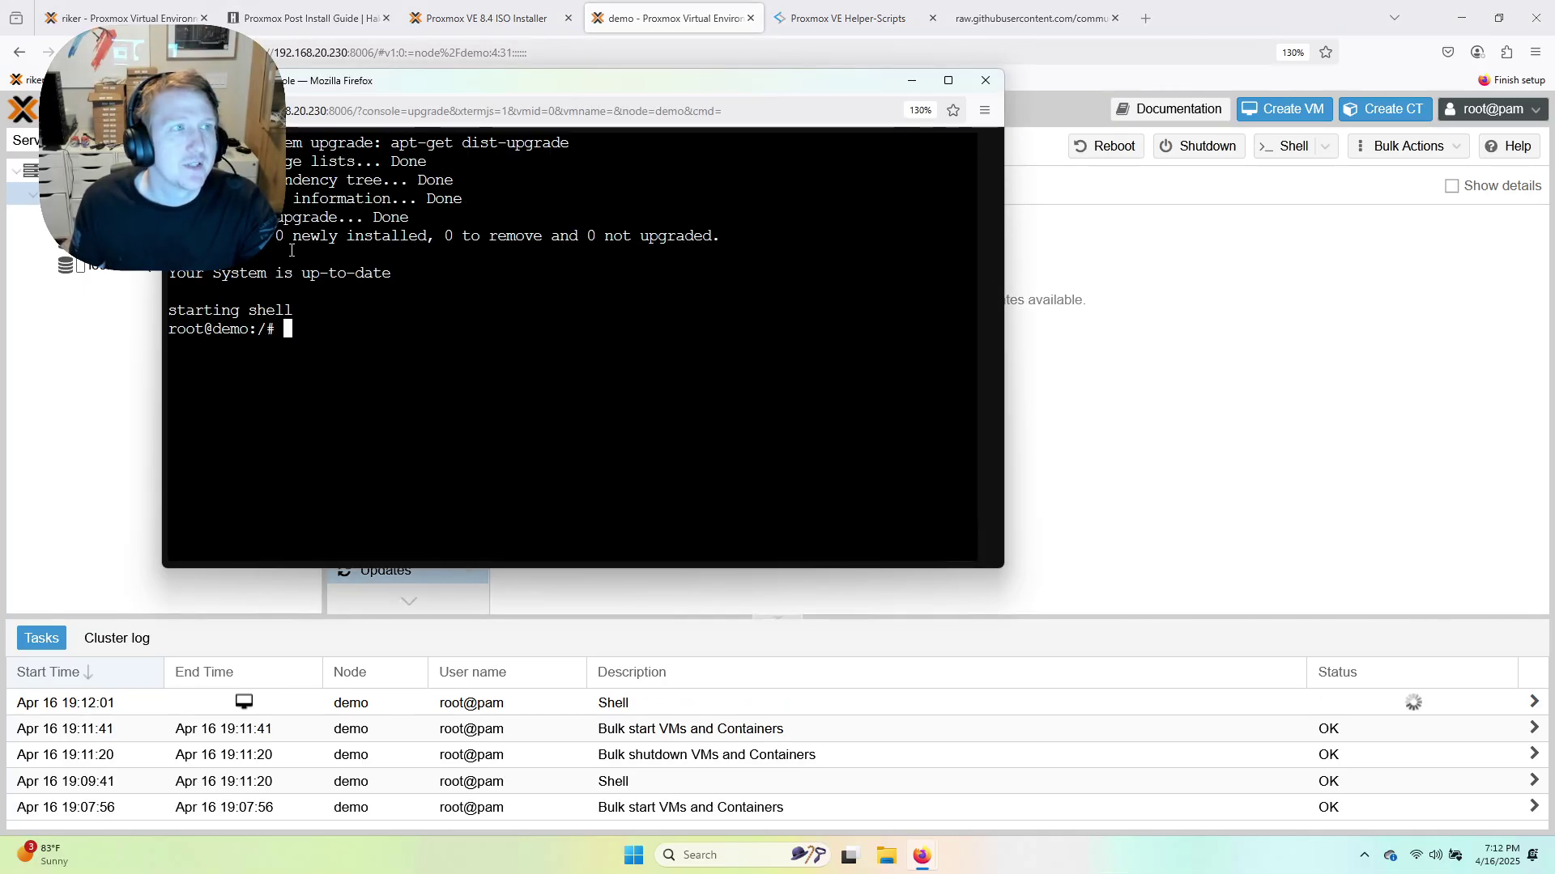
{"action": "left_click", "coordinate": [986, 80]}
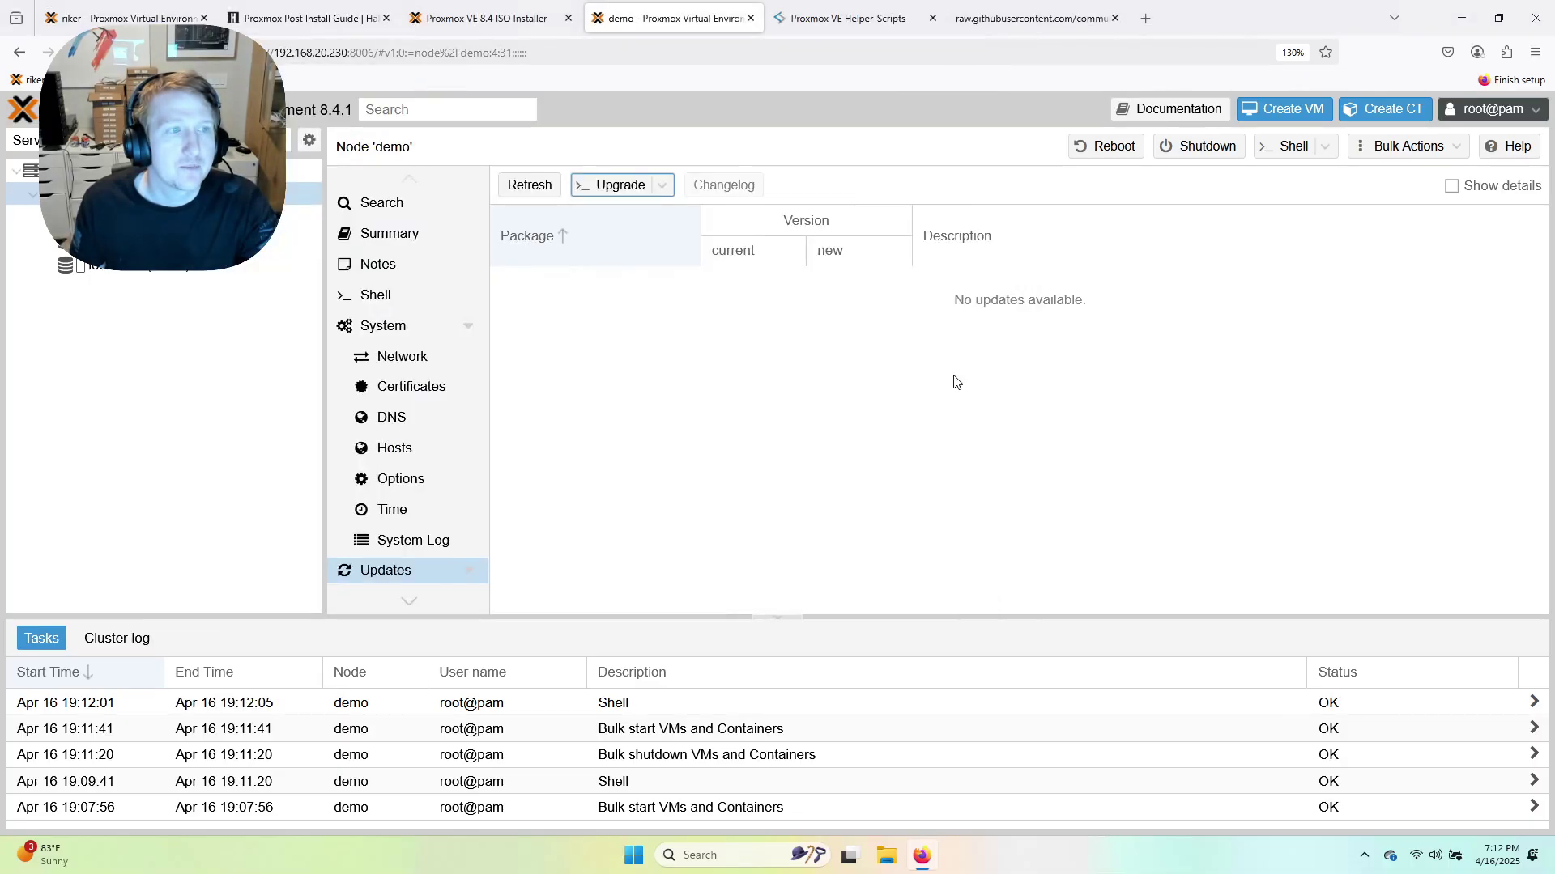
{"action": "left_click", "coordinate": [528, 185]}
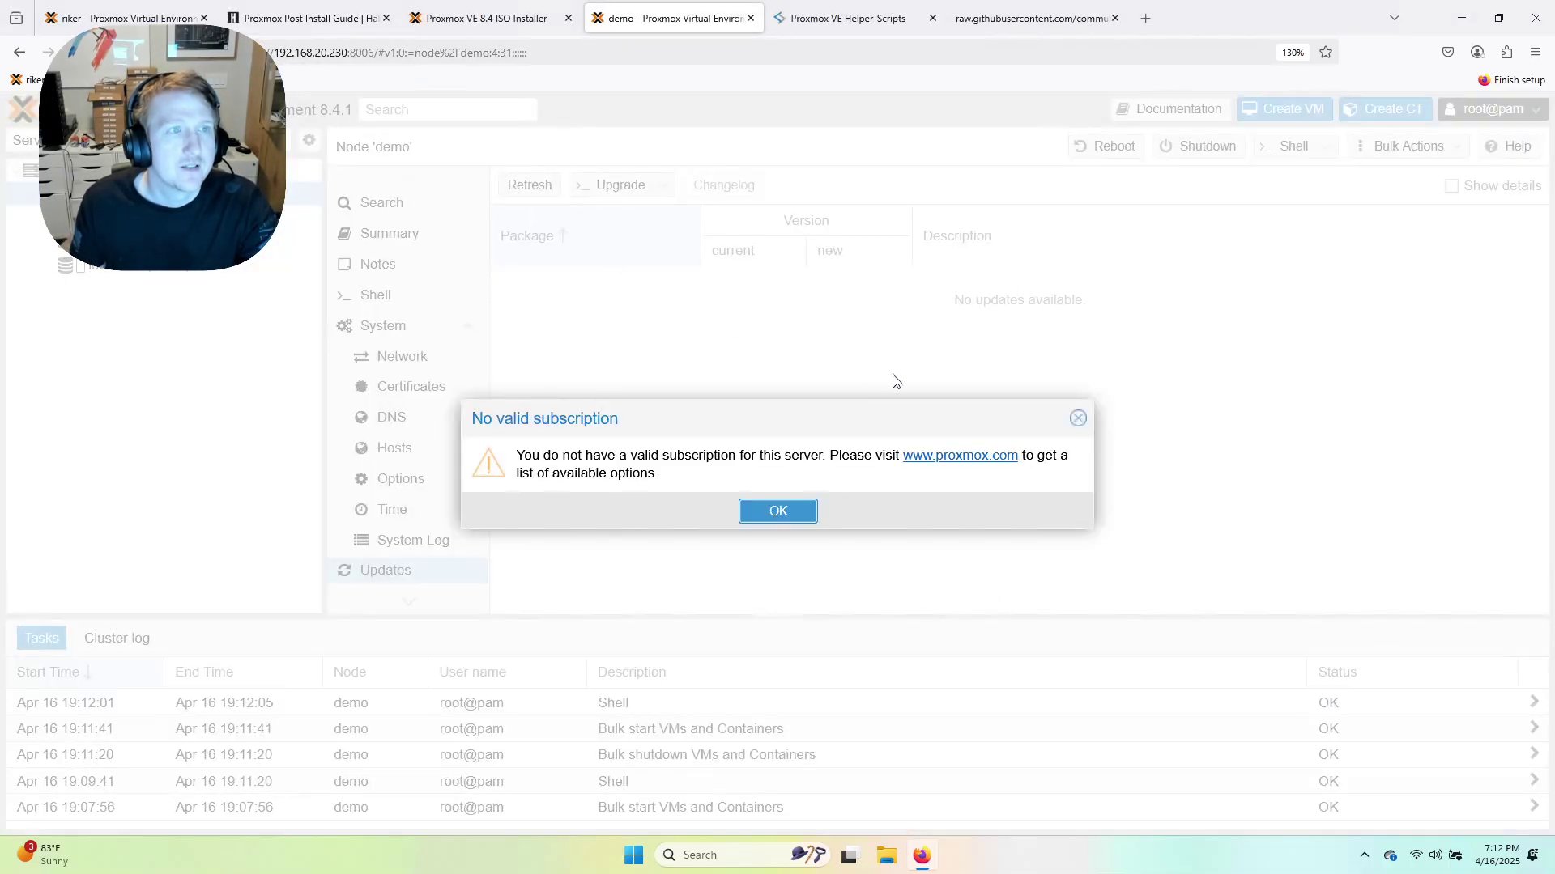
{"action": "left_click", "coordinate": [770, 521]}
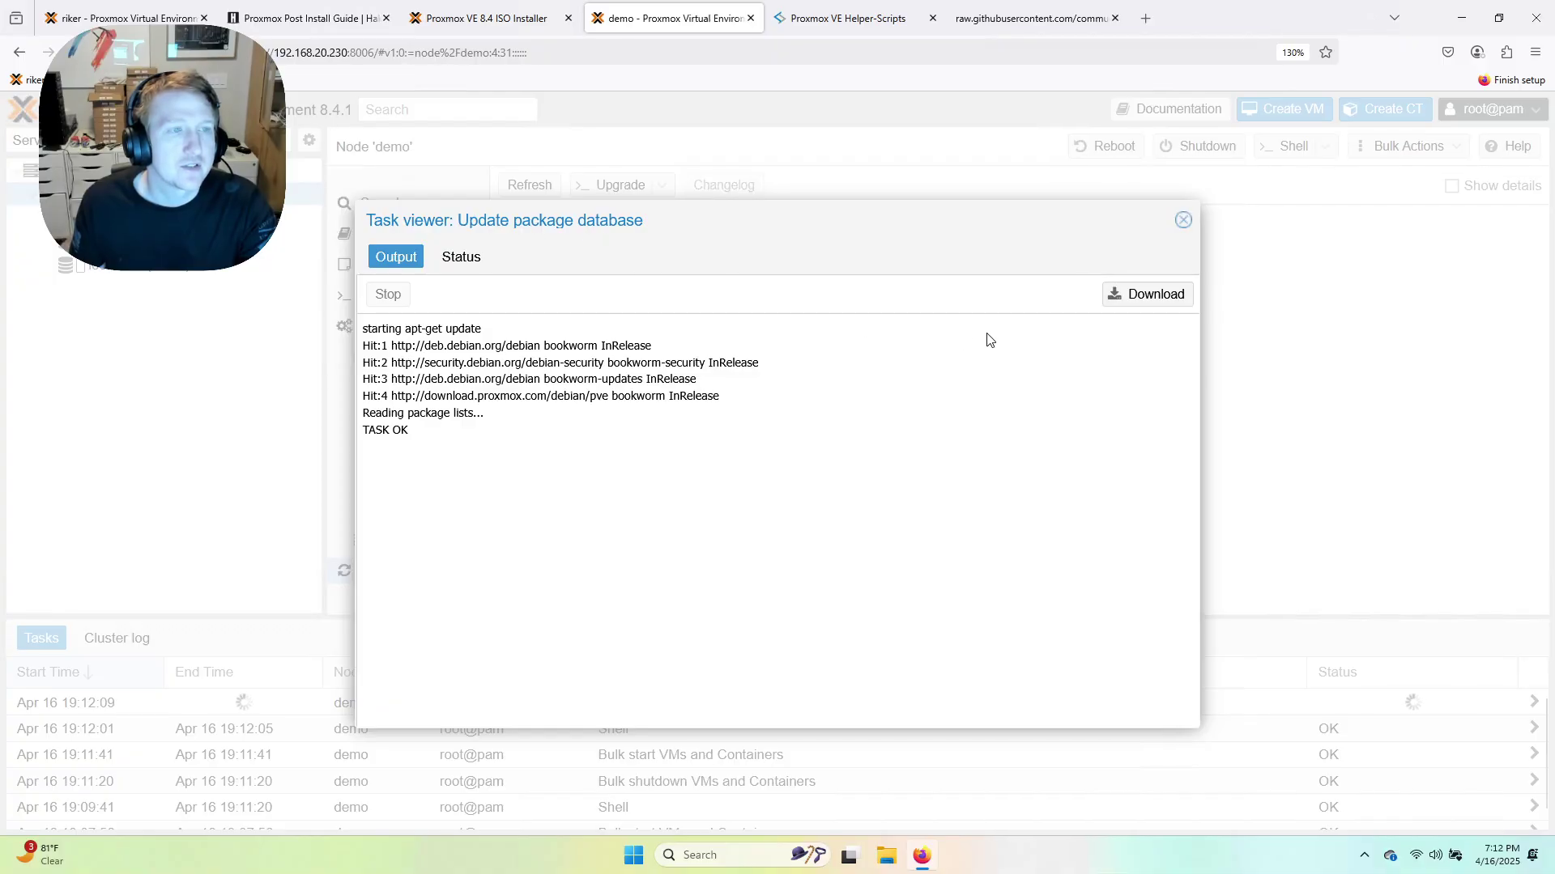
{"action": "left_click", "coordinate": [1183, 220]}
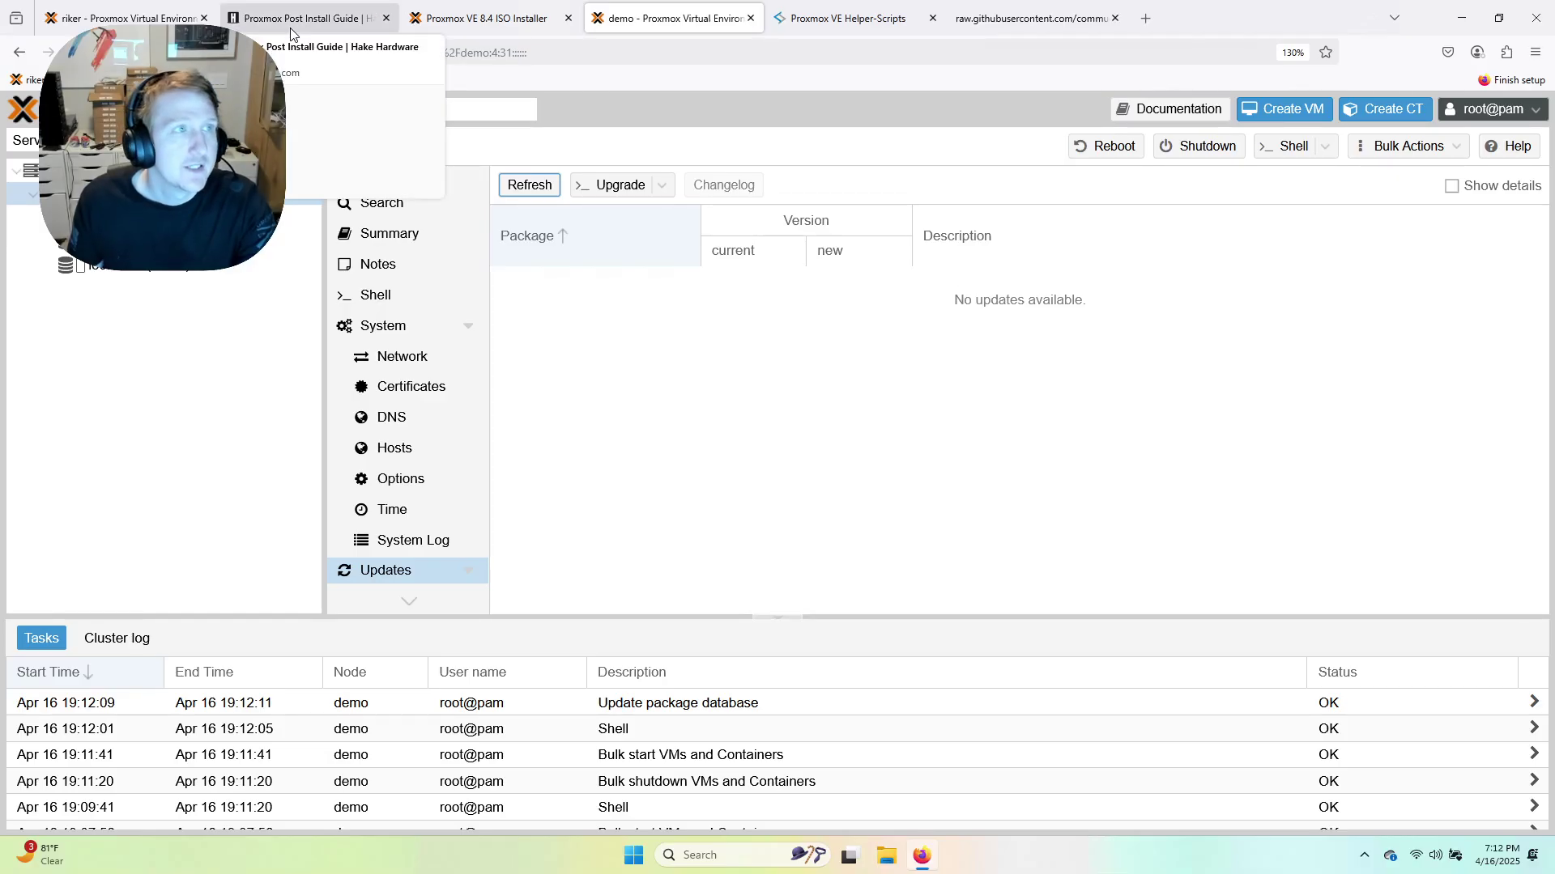
Open the wiki's Nextcloud - AIO guide and skim its Overview and Pre-requisites sections.
{"action": "left_click", "coordinate": [324, 18]}
{"action": "scroll", "coordinate": [122, 405], "scroll_direction": "up", "scroll_amount": 2}
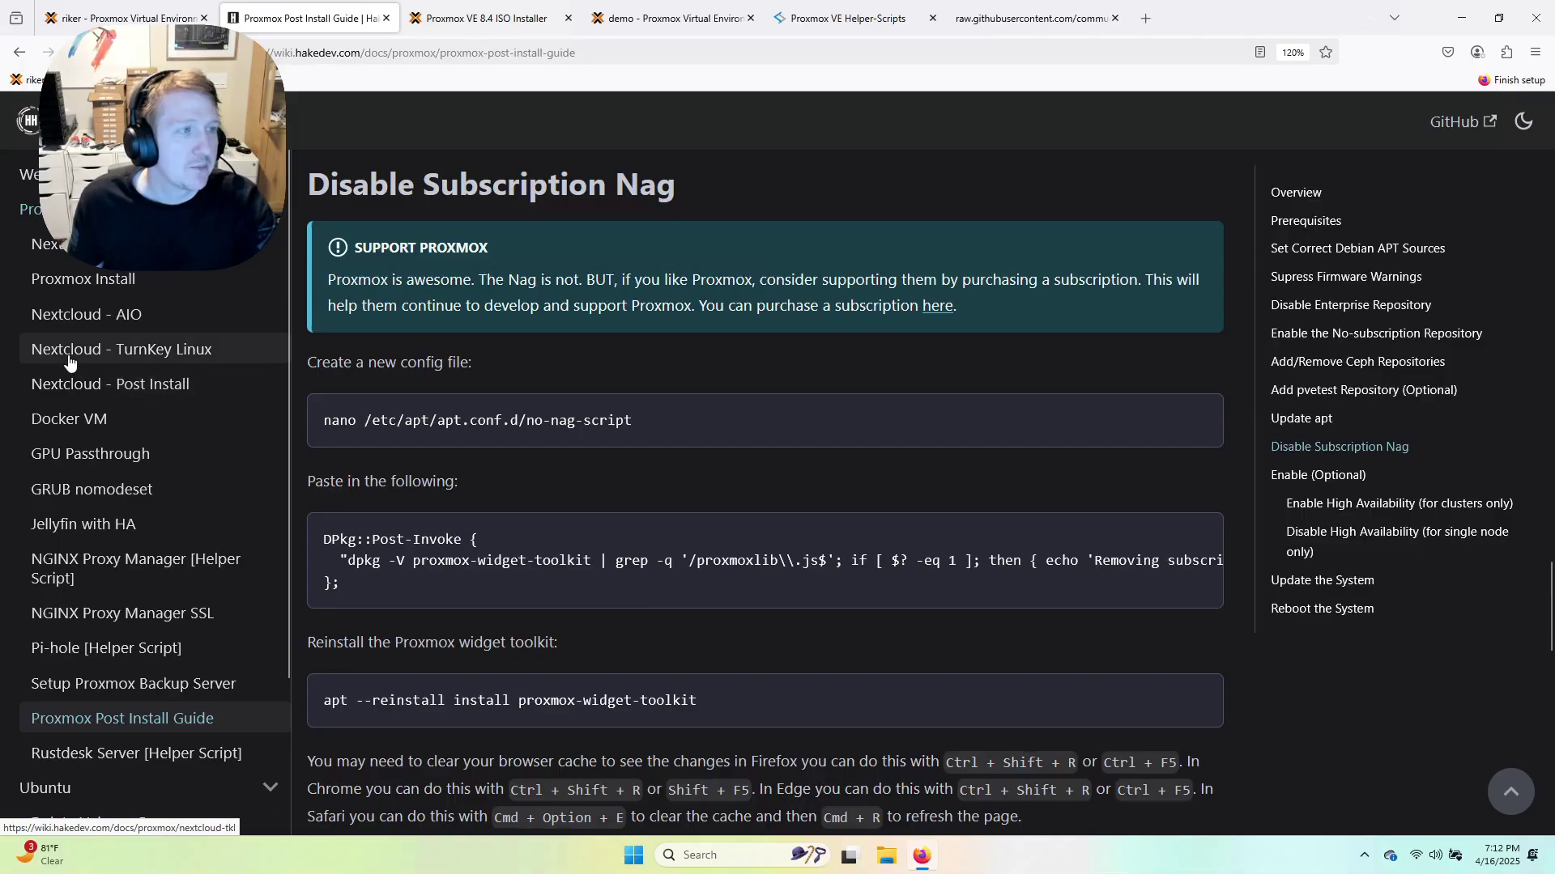
{"action": "left_click", "coordinate": [69, 317]}
{"action": "scroll", "coordinate": [552, 508], "scroll_direction": "down", "scroll_amount": 10}
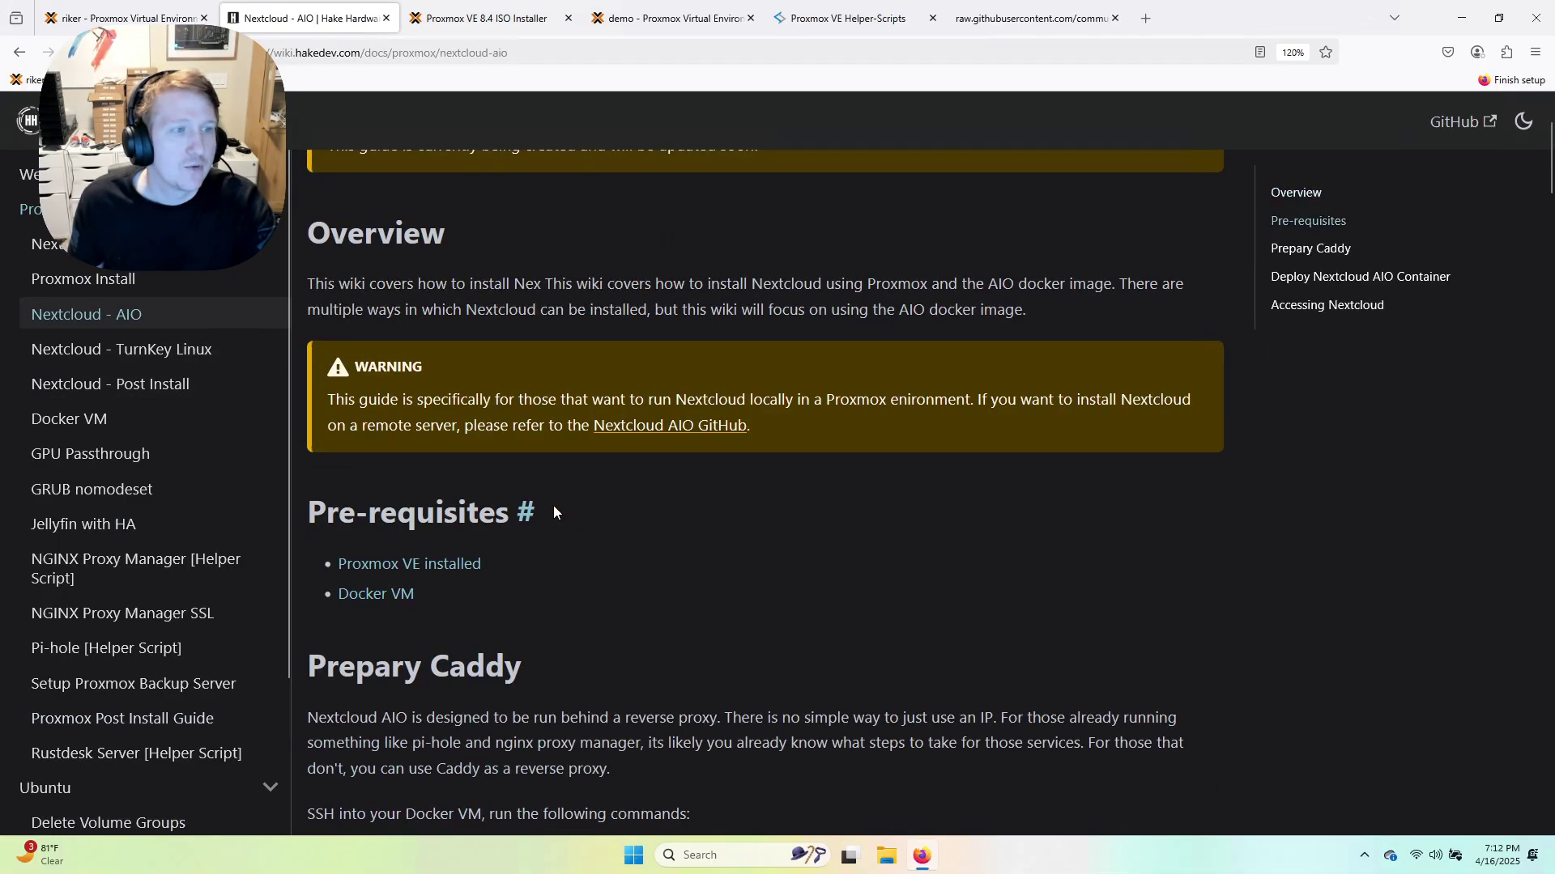
{"action": "scroll", "coordinate": [544, 512], "scroll_direction": "up", "scroll_amount": 5}
{"action": "scroll", "coordinate": [545, 508], "scroll_direction": "up", "scroll_amount": 3}
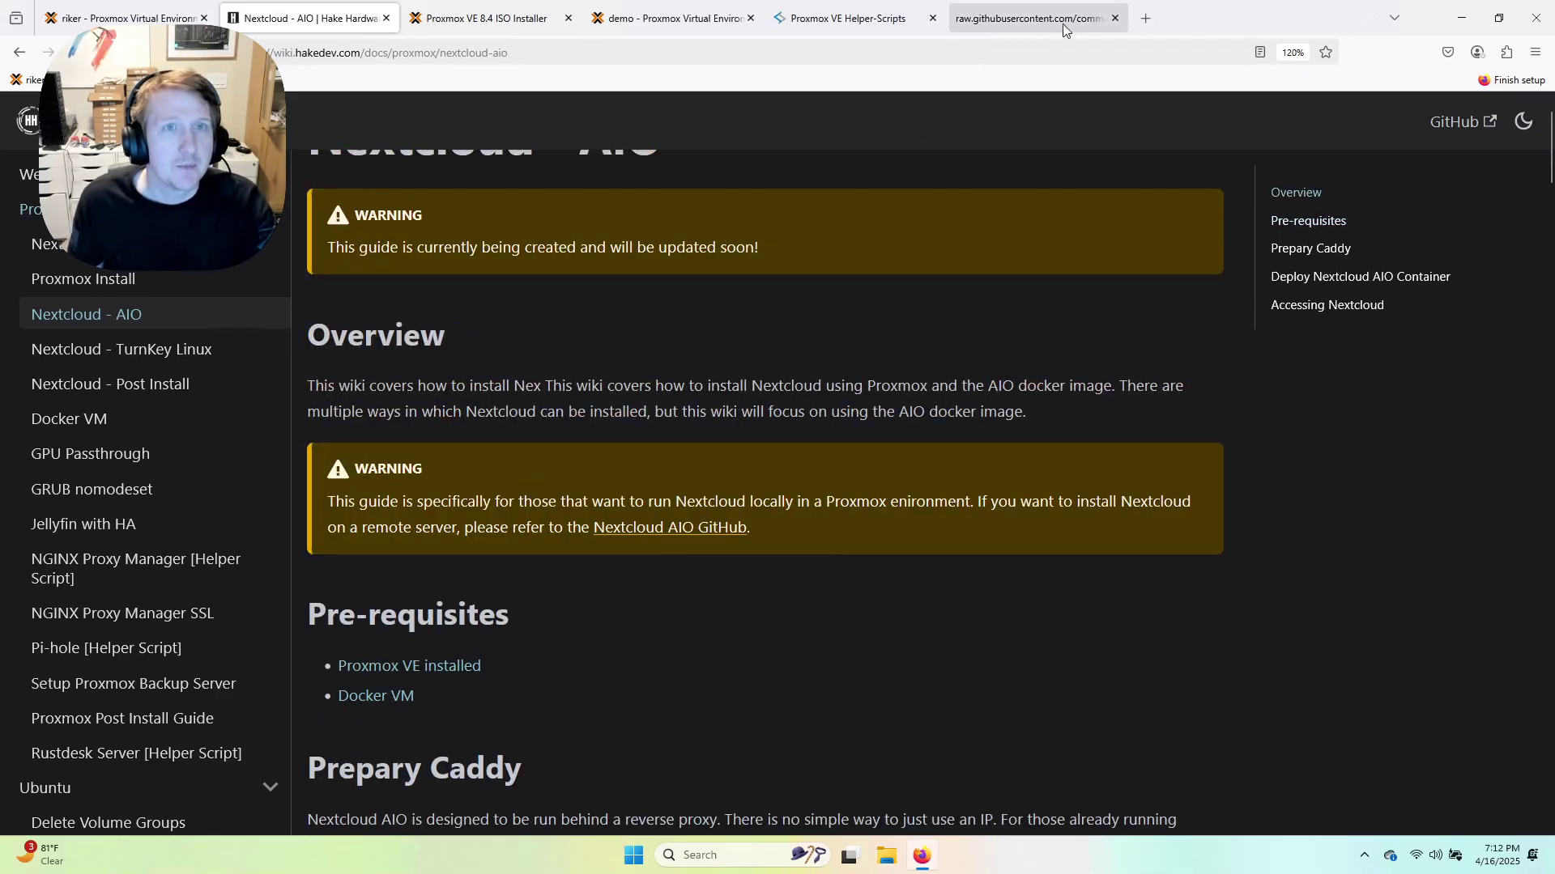
{"action": "left_click", "coordinate": [1145, 18]}
Go to 192.168.10.2:8006 and accept the self-signed certificate warning.
{"action": "type", "text": "192.168.10"}
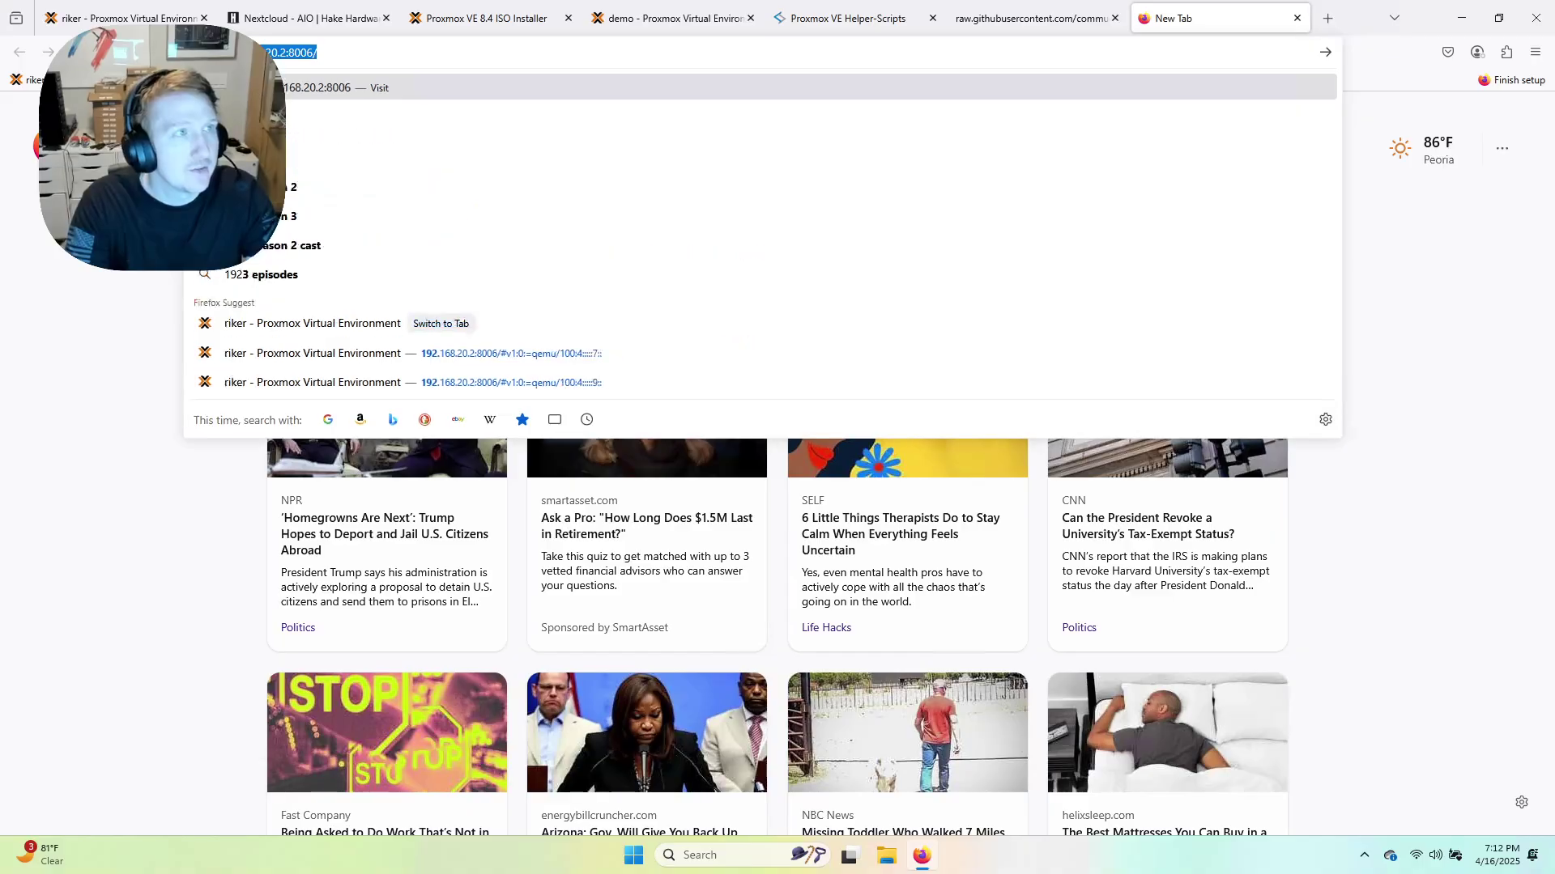
{"action": "type", "text": ".2"}
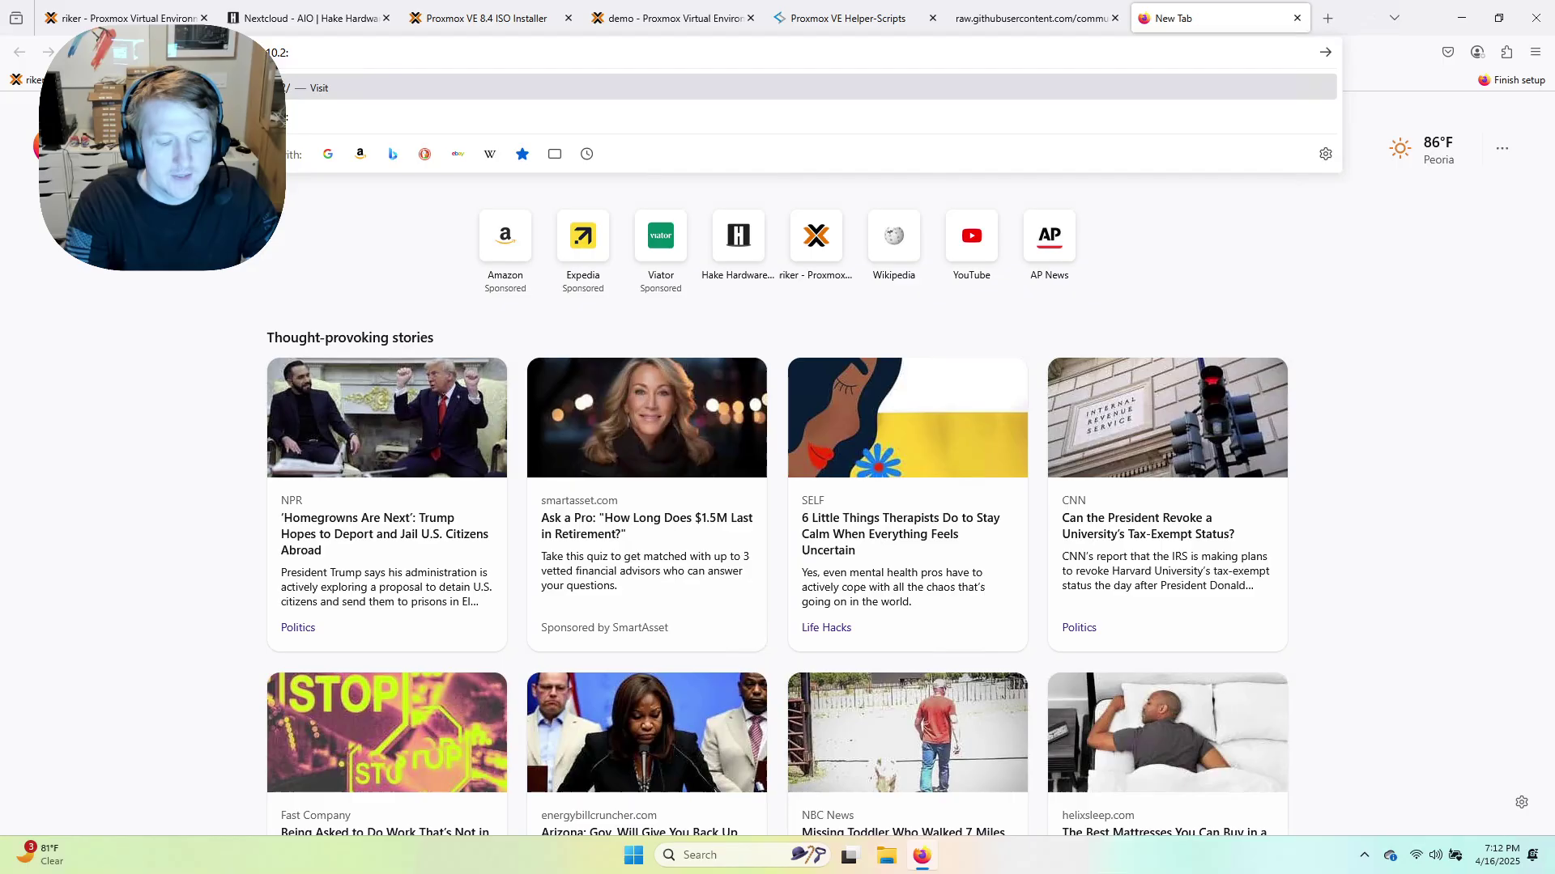
{"action": "type", "text": ":8006"}
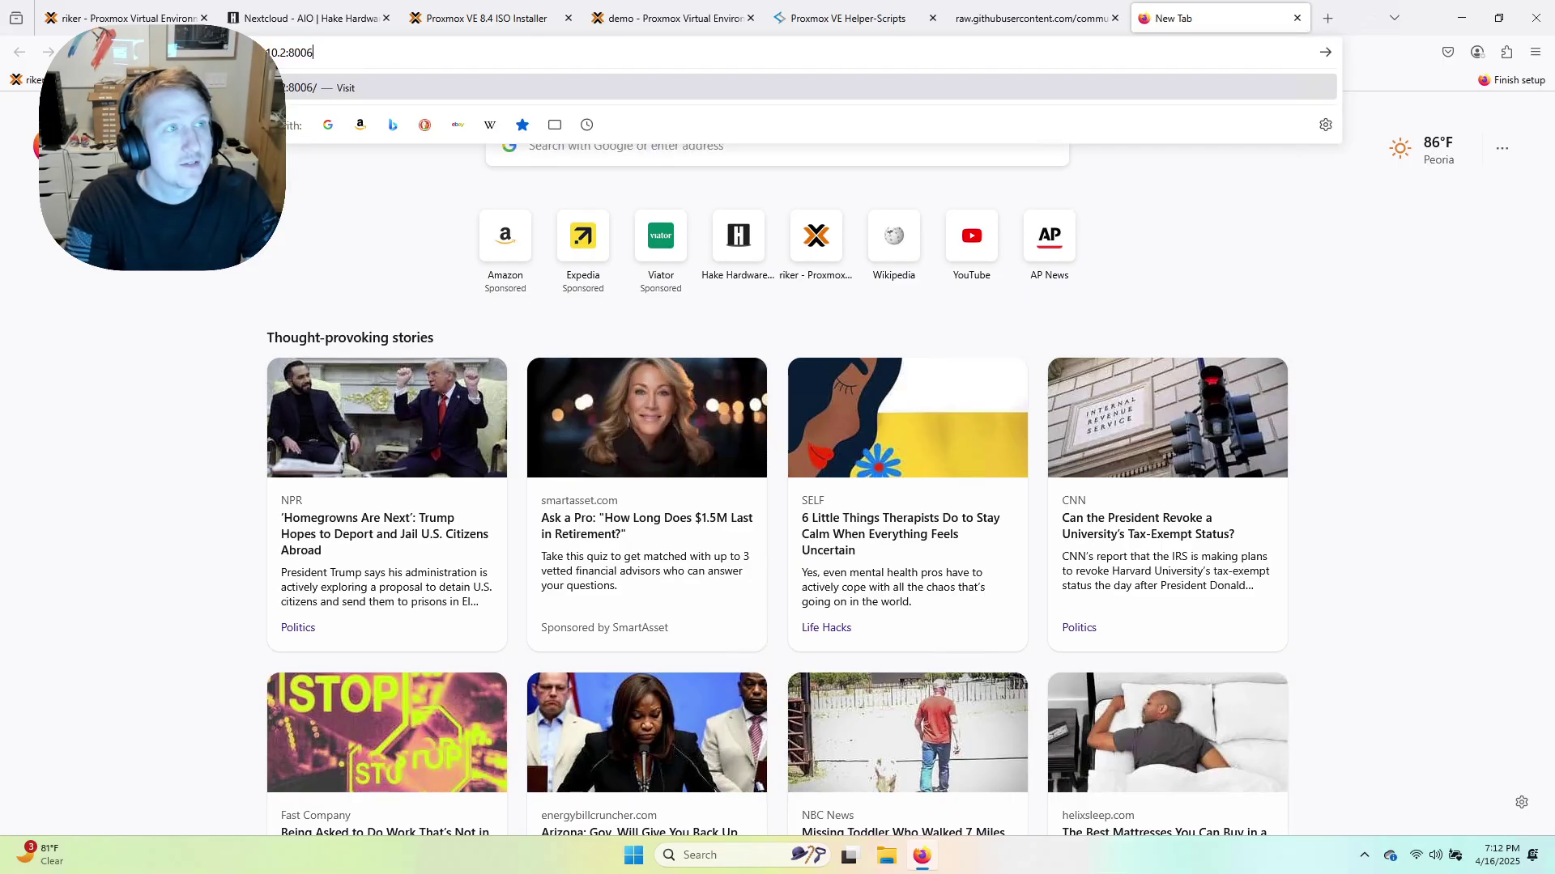
{"action": "key", "text": "Return"}
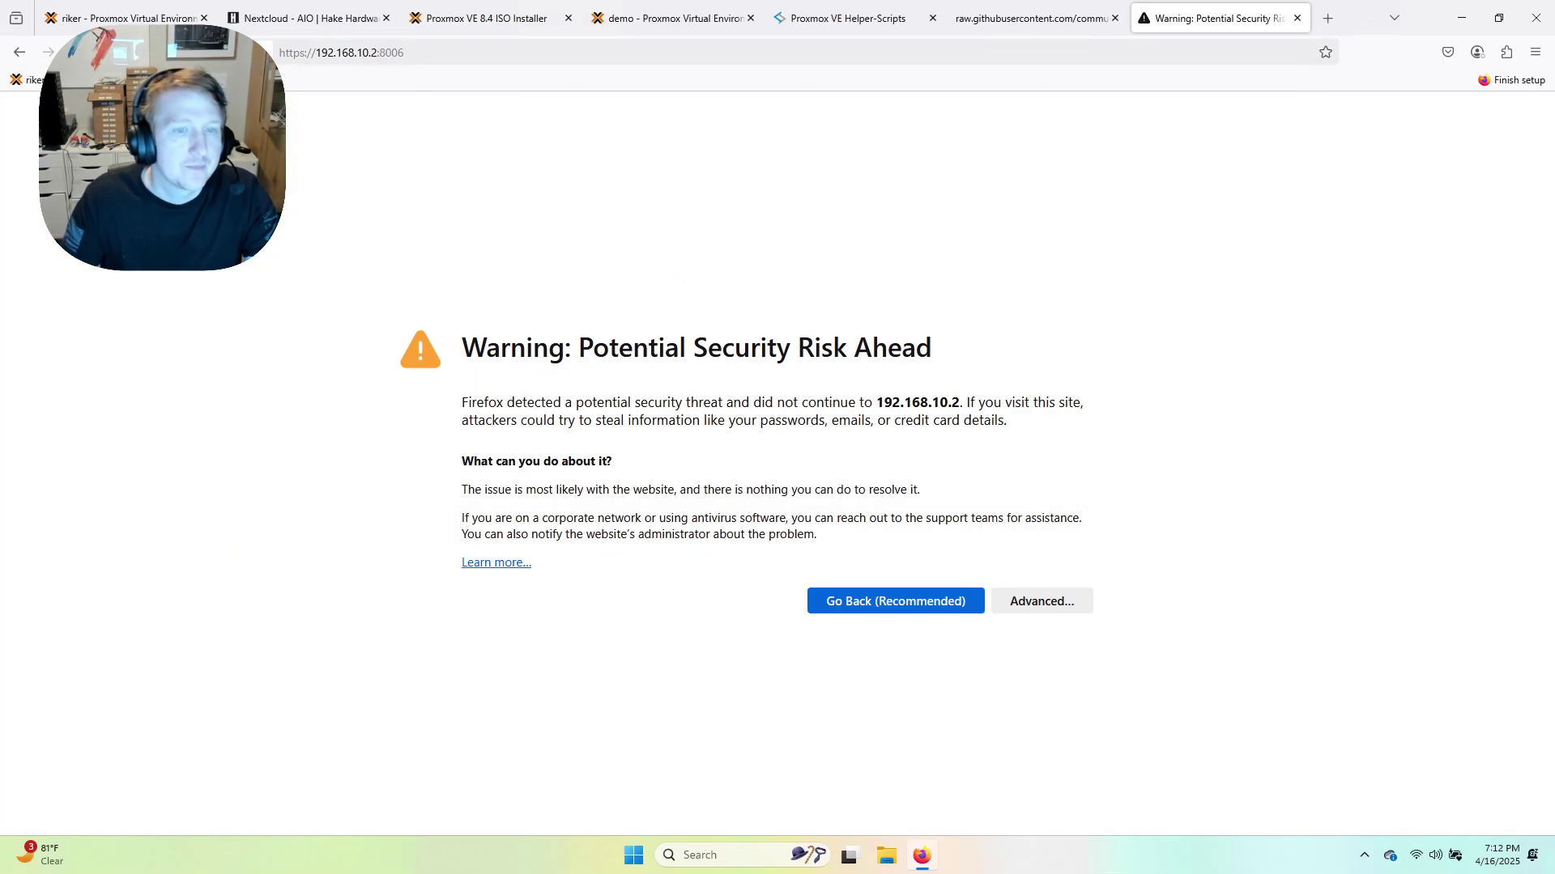
{"action": "left_click", "coordinate": [1076, 609]}
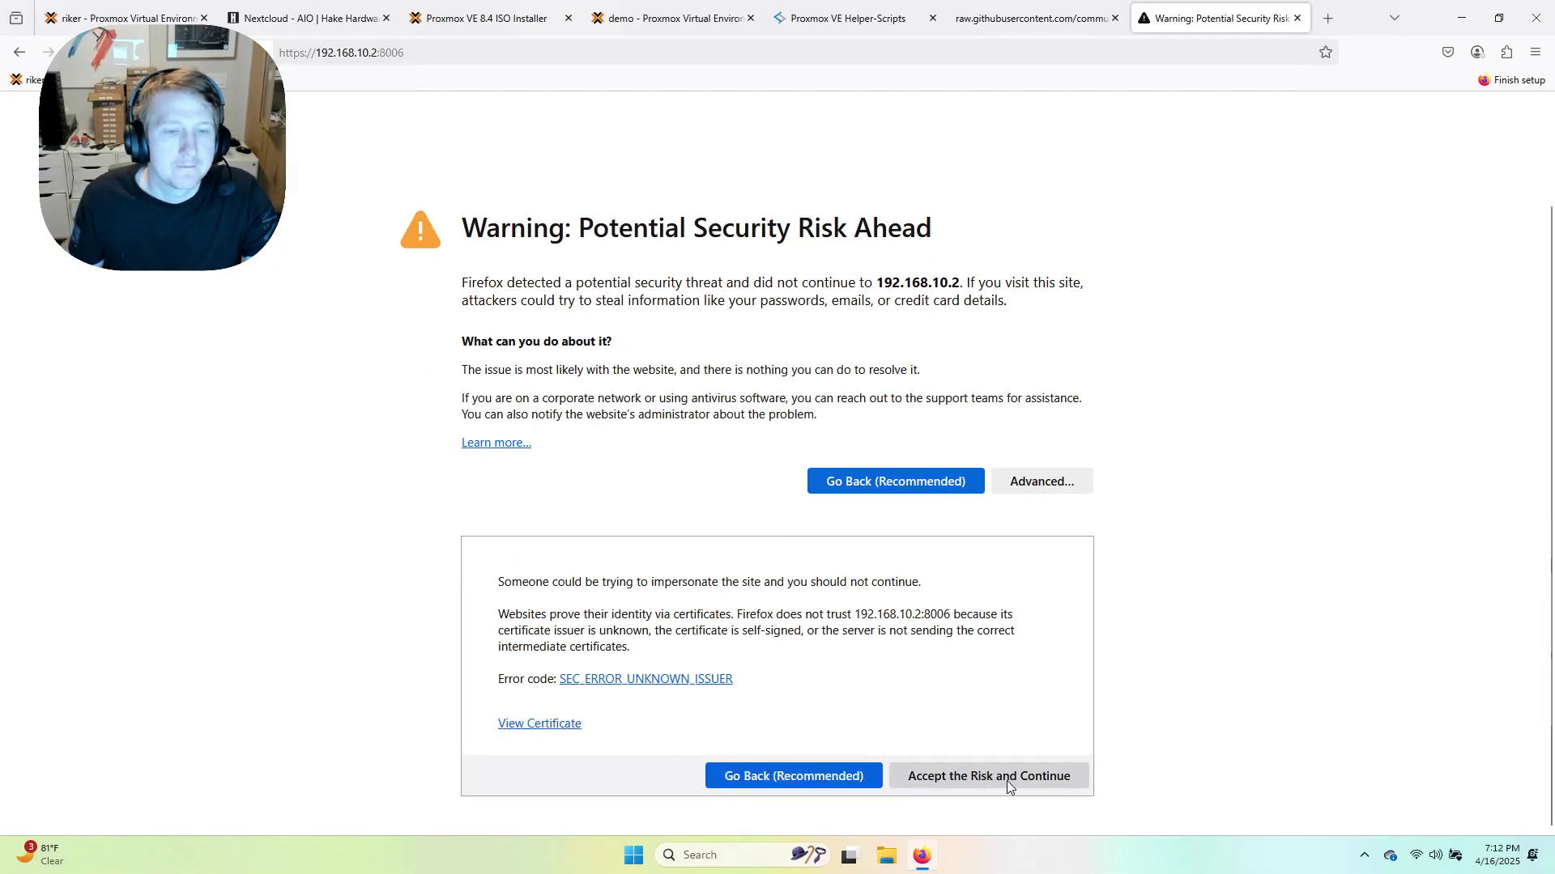
{"action": "left_click", "coordinate": [1008, 778]}
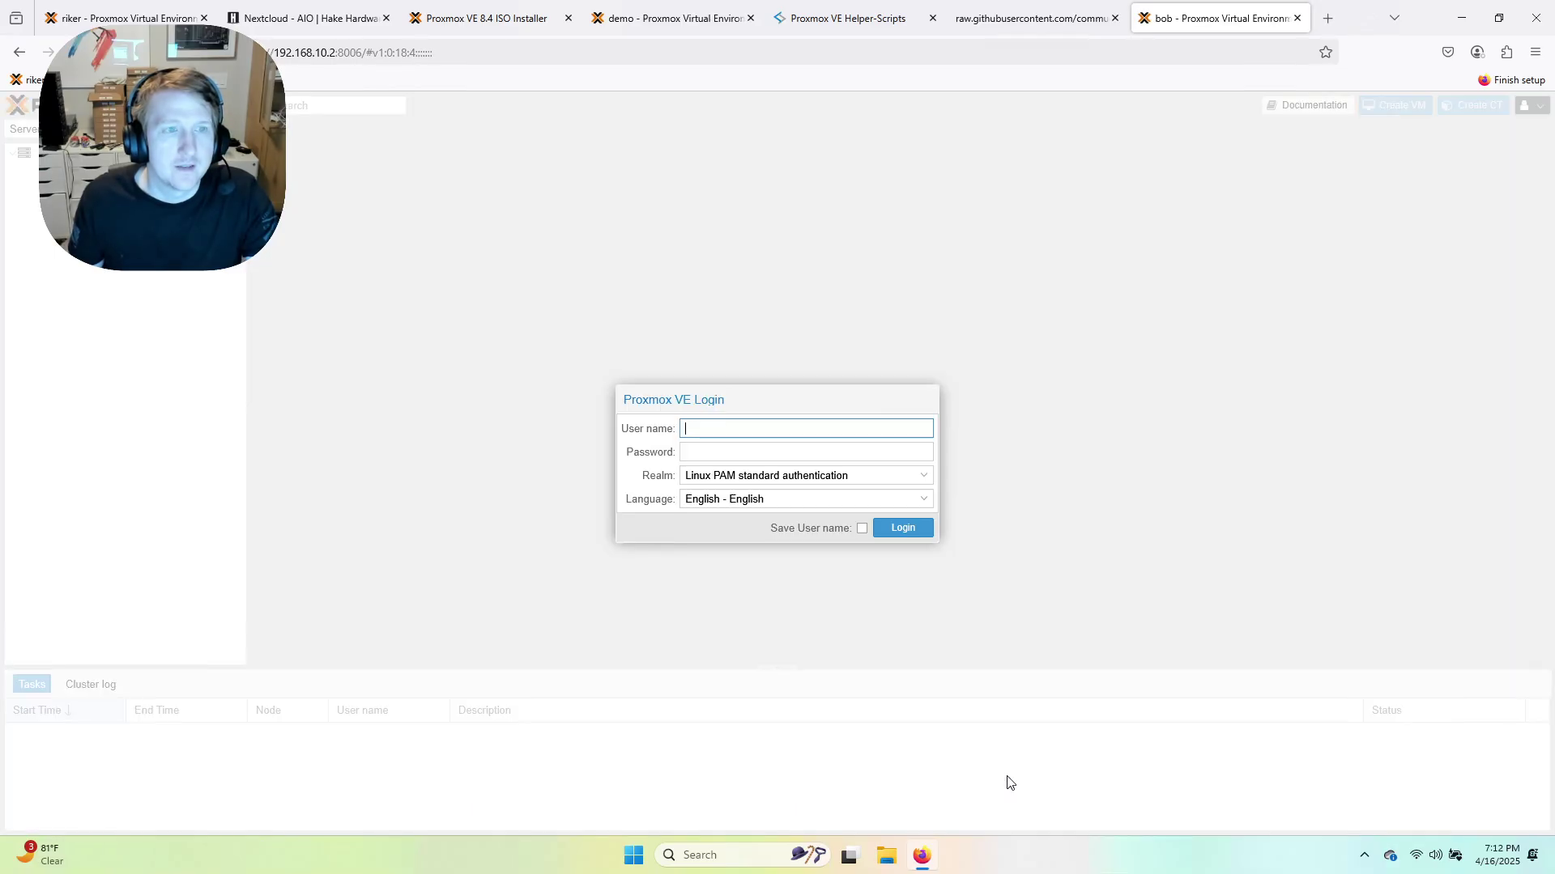
Log in to the Proxmox host as root with the account password.
{"action": "type", "text": "root"}
{"action": "key", "text": "Tab"}
{"action": "type", "text": "••"}
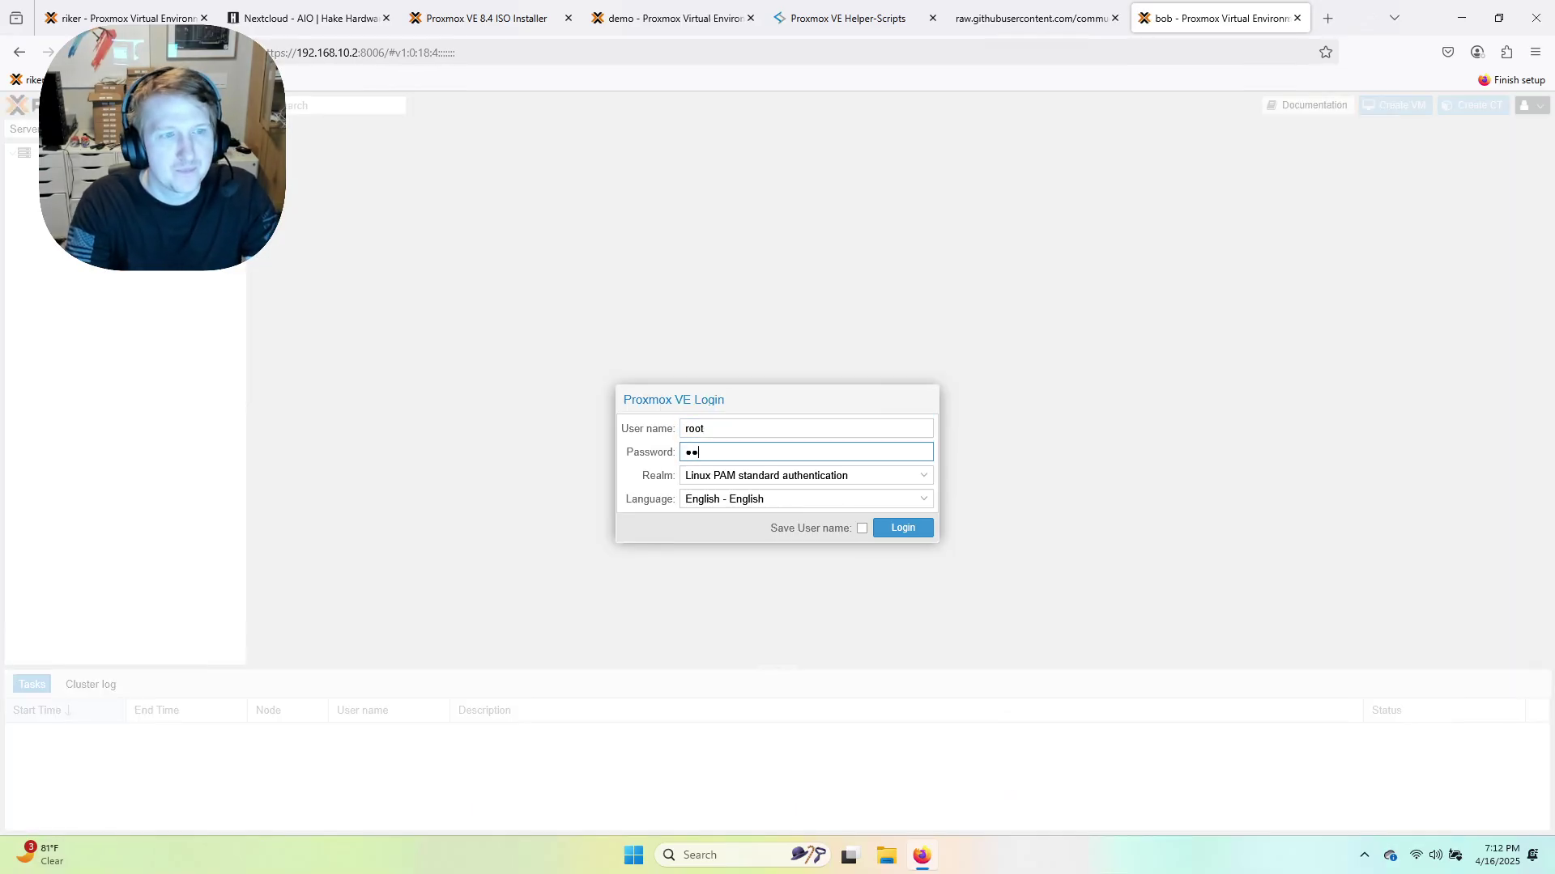
{"action": "type", "text": "•••••"}
{"action": "key", "text": "Return"}
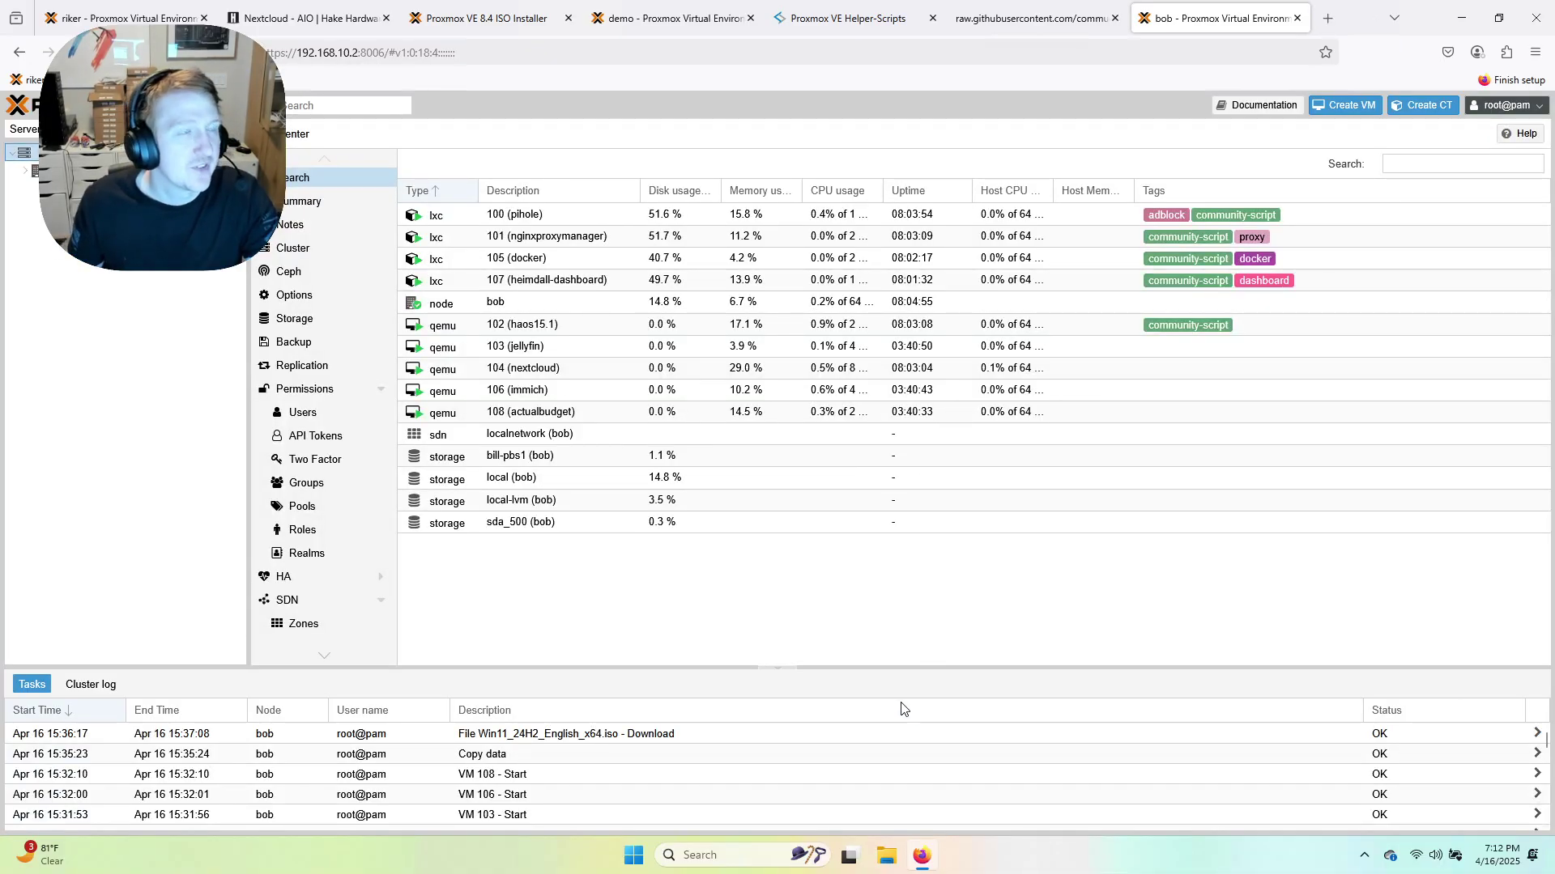
Expand node bob and view summaries of containers pihole, nginxproxymanager, docker and heimdall-dashboard.
{"action": "left_click", "coordinate": [25, 171]}
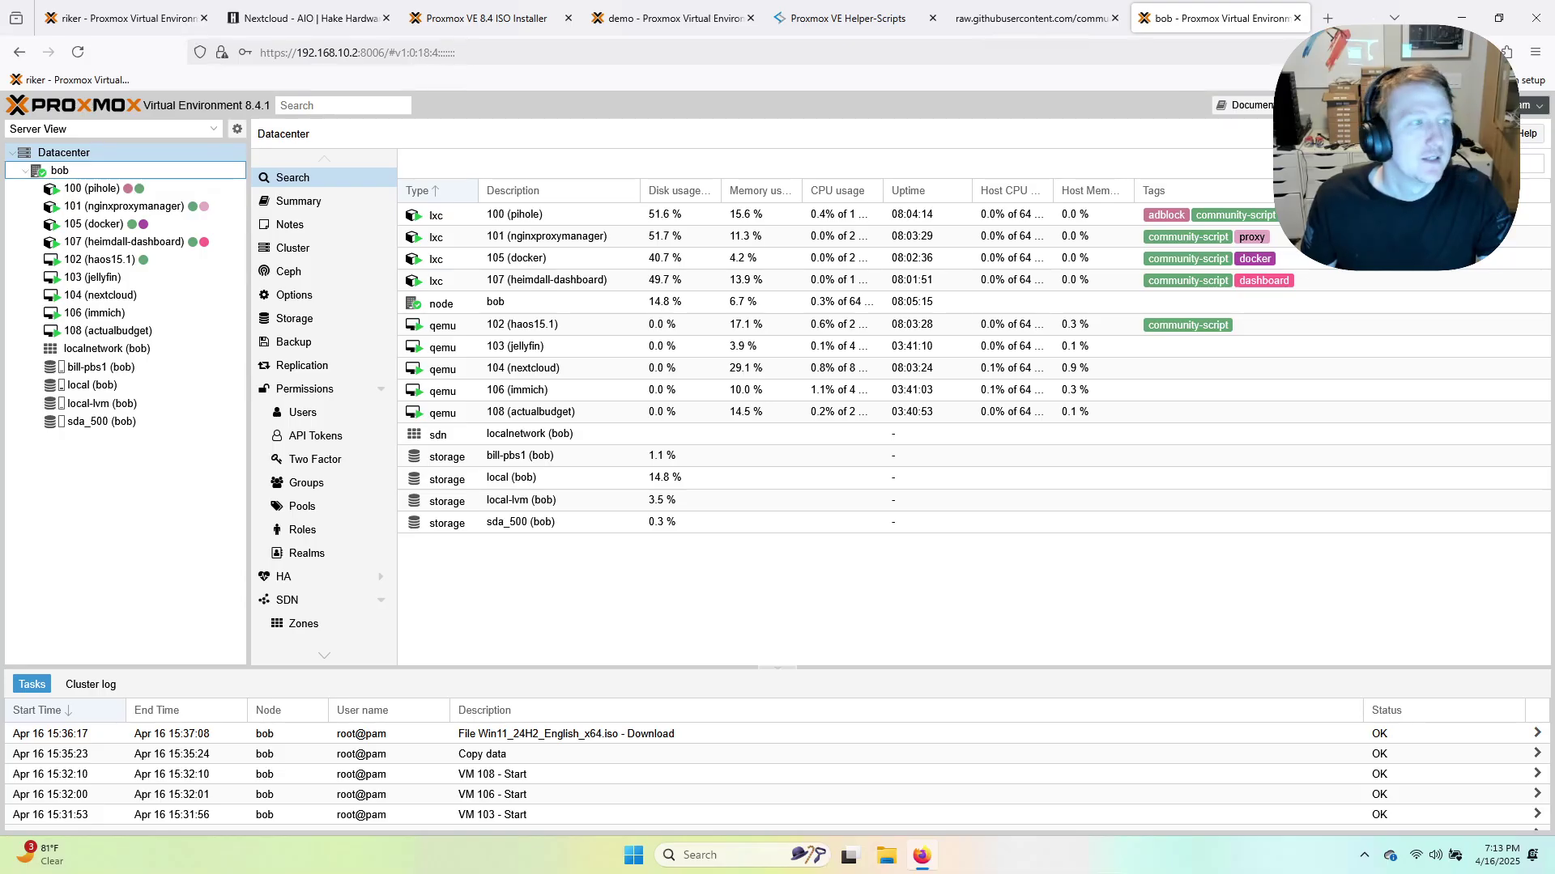
{"action": "left_click", "coordinate": [90, 189]}
{"action": "left_click", "coordinate": [104, 208]}
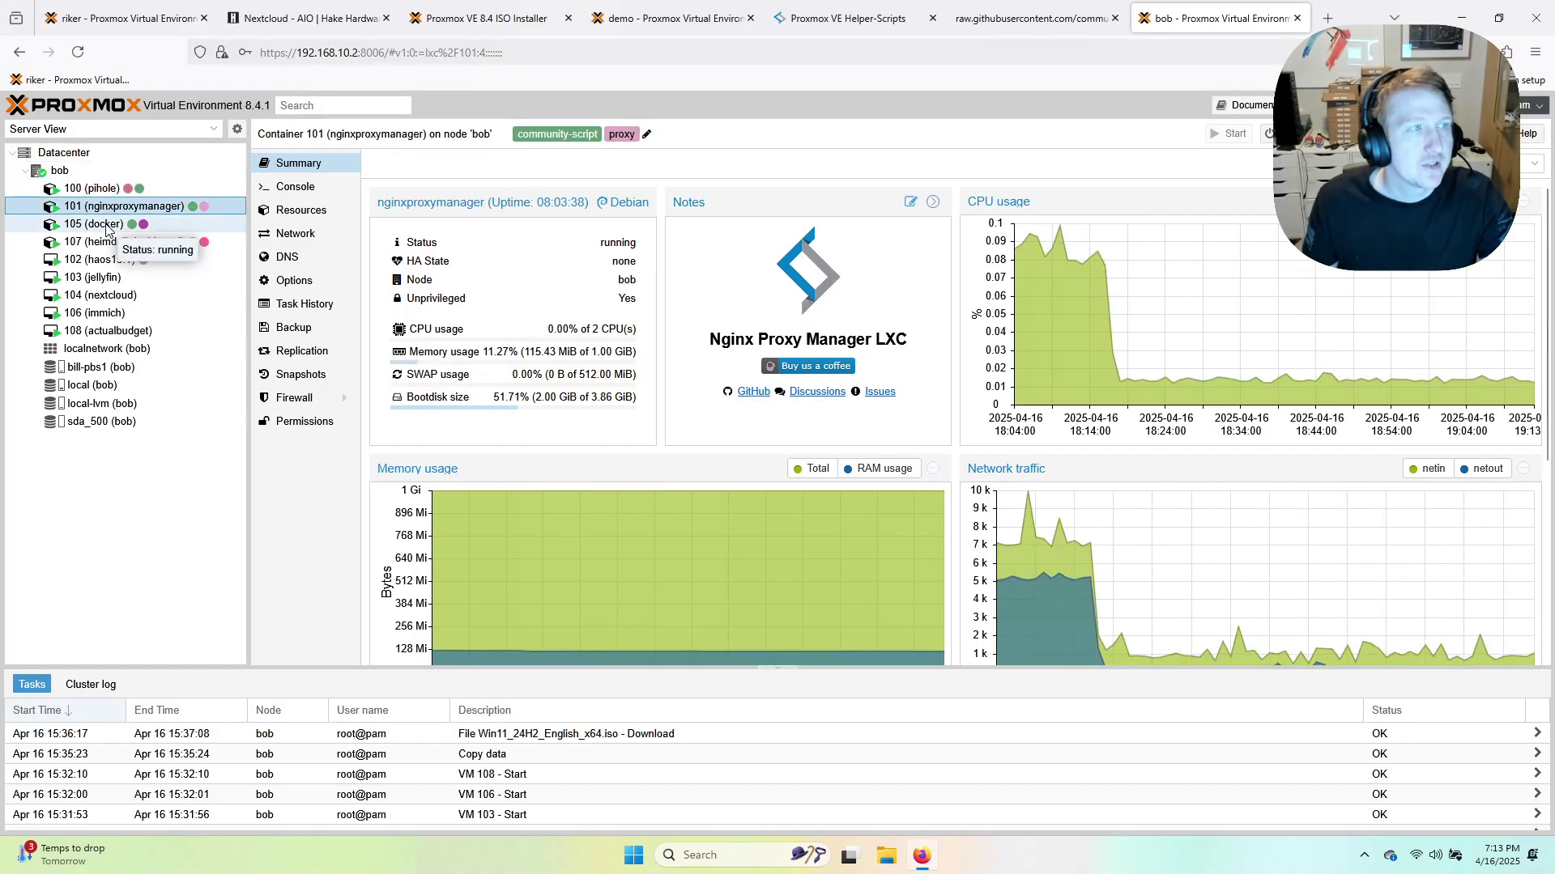
{"action": "left_click", "coordinate": [93, 189]}
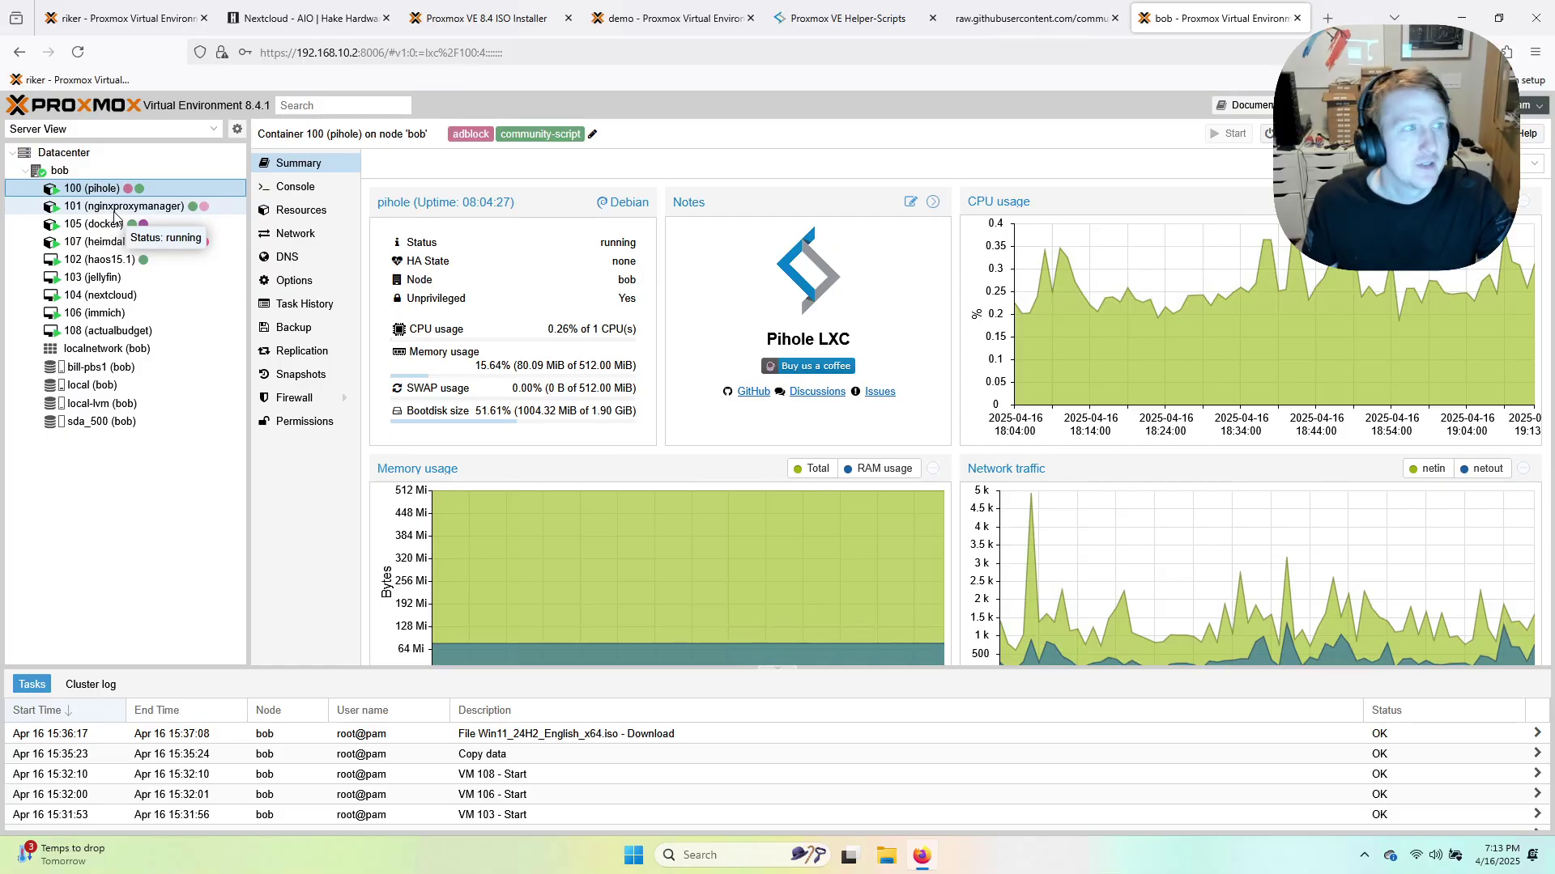
{"action": "left_click", "coordinate": [114, 209]}
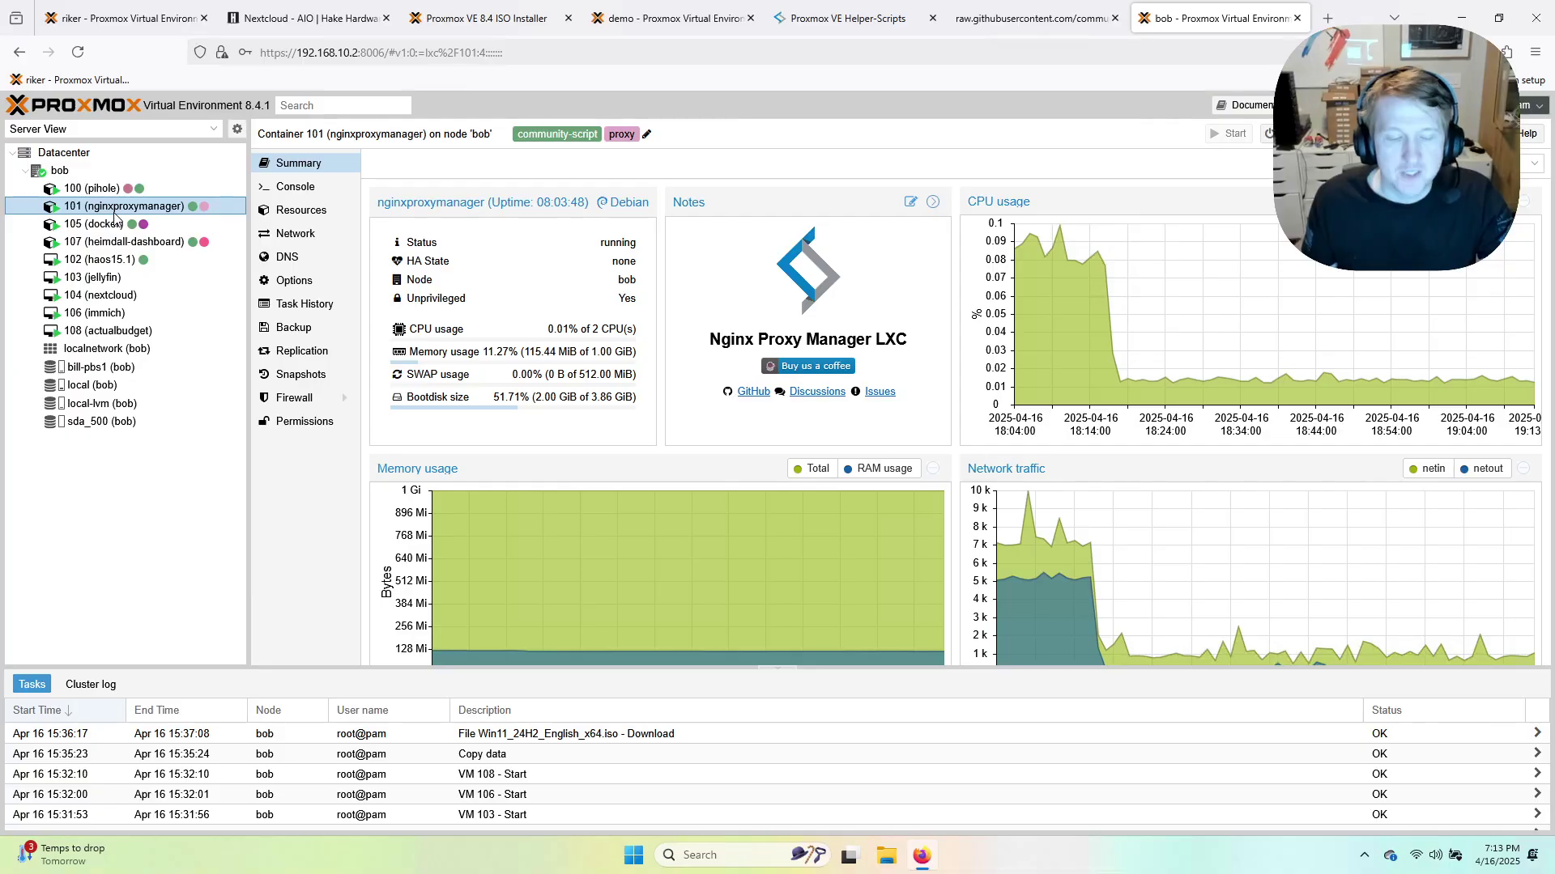
{"action": "left_click", "coordinate": [74, 225]}
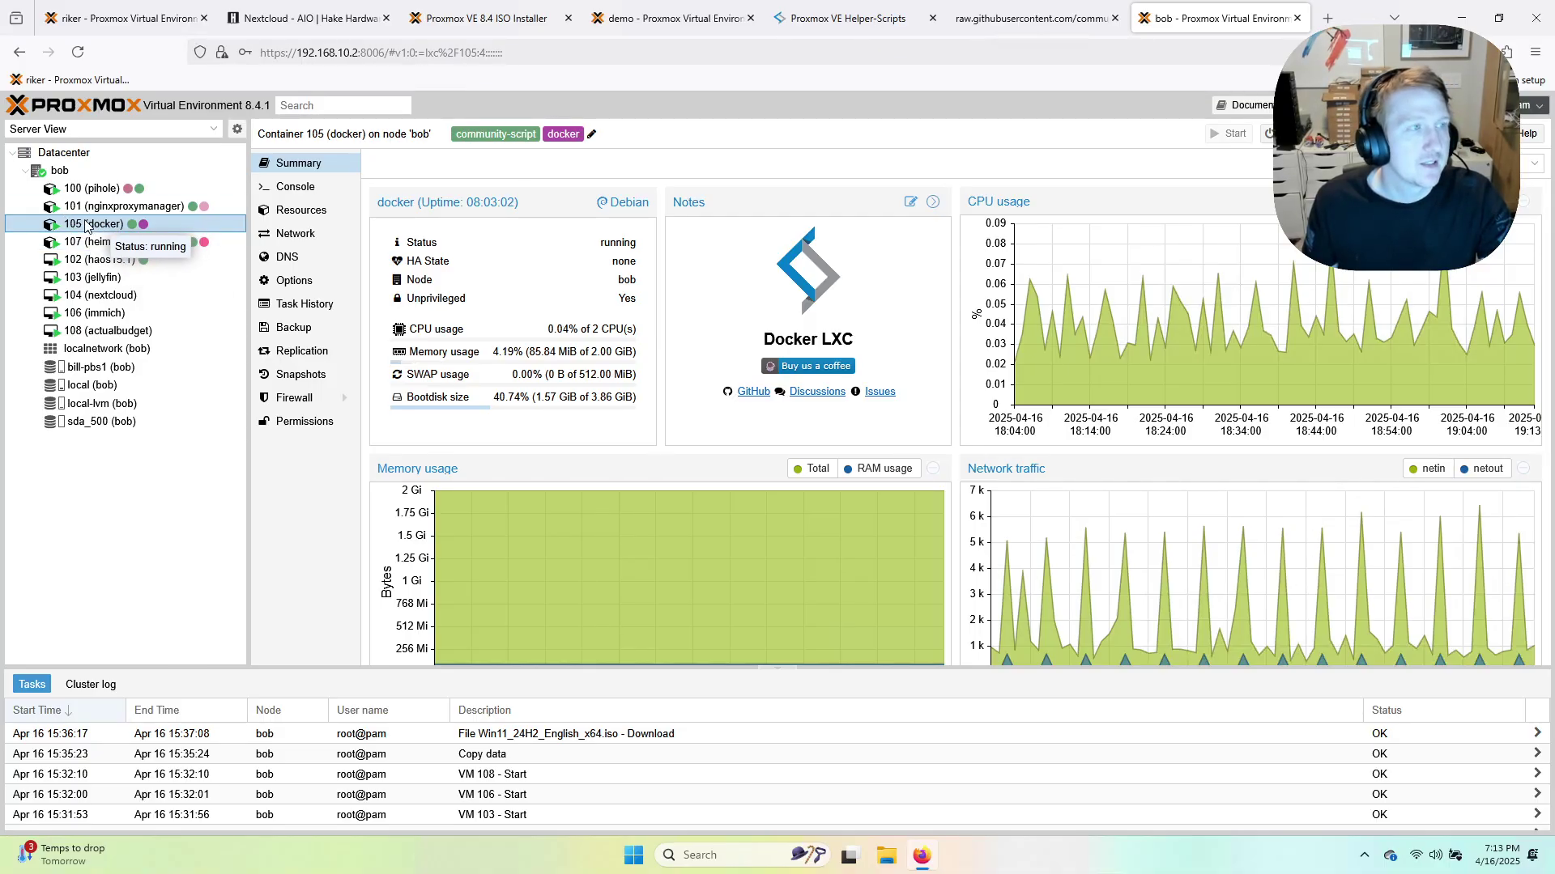
{"action": "left_click", "coordinate": [102, 242]}
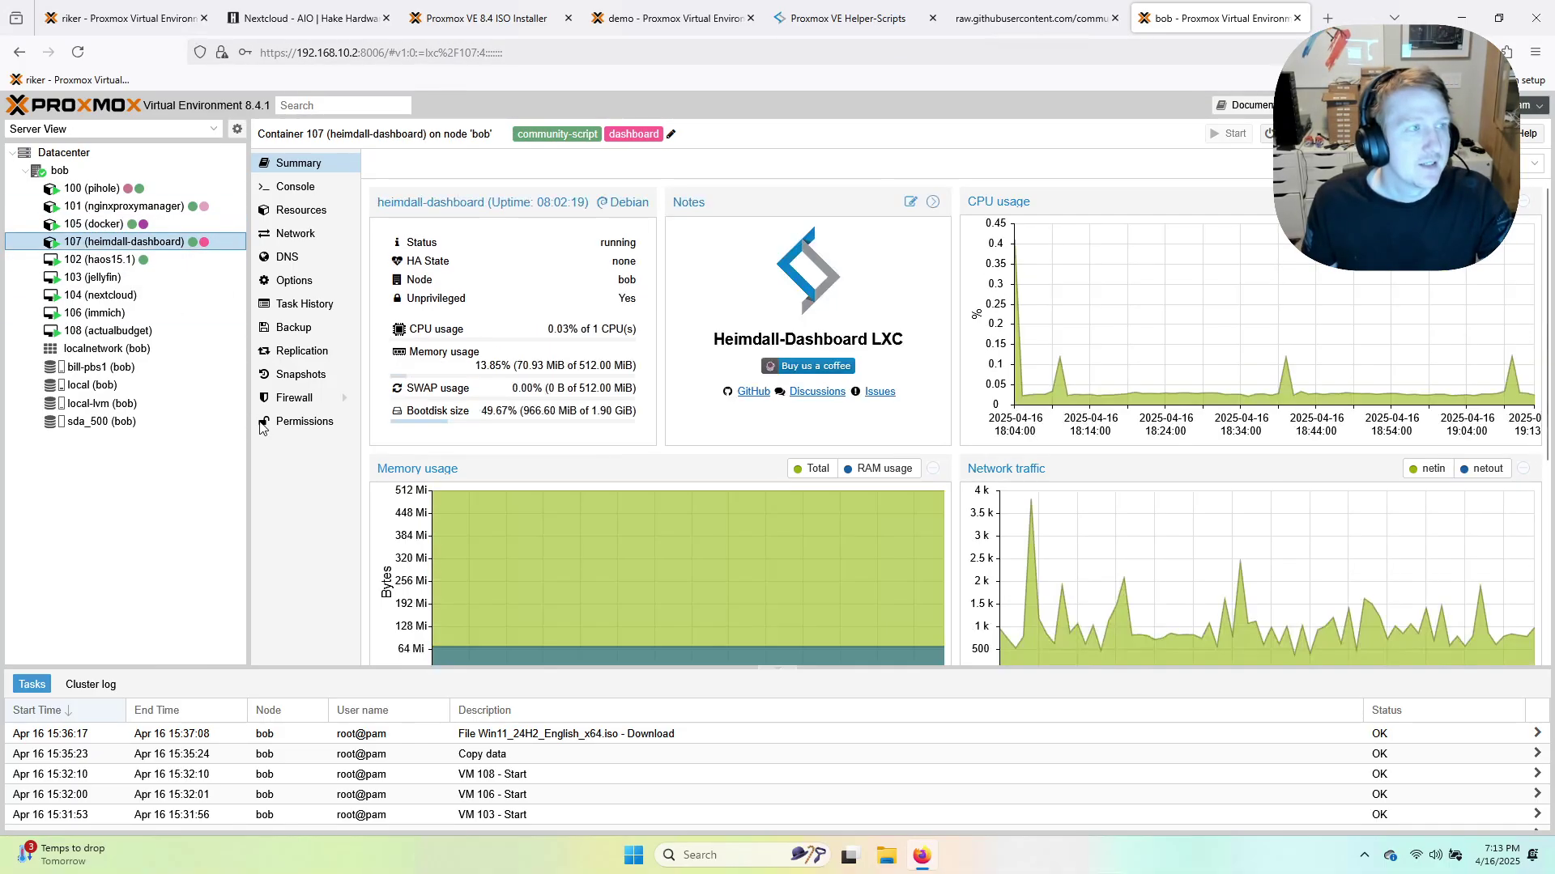
View summaries of VMs haos15.1, jellyfin, nextcloud, immich and actualbudget, then open a new tab.
{"action": "left_click", "coordinate": [108, 263]}
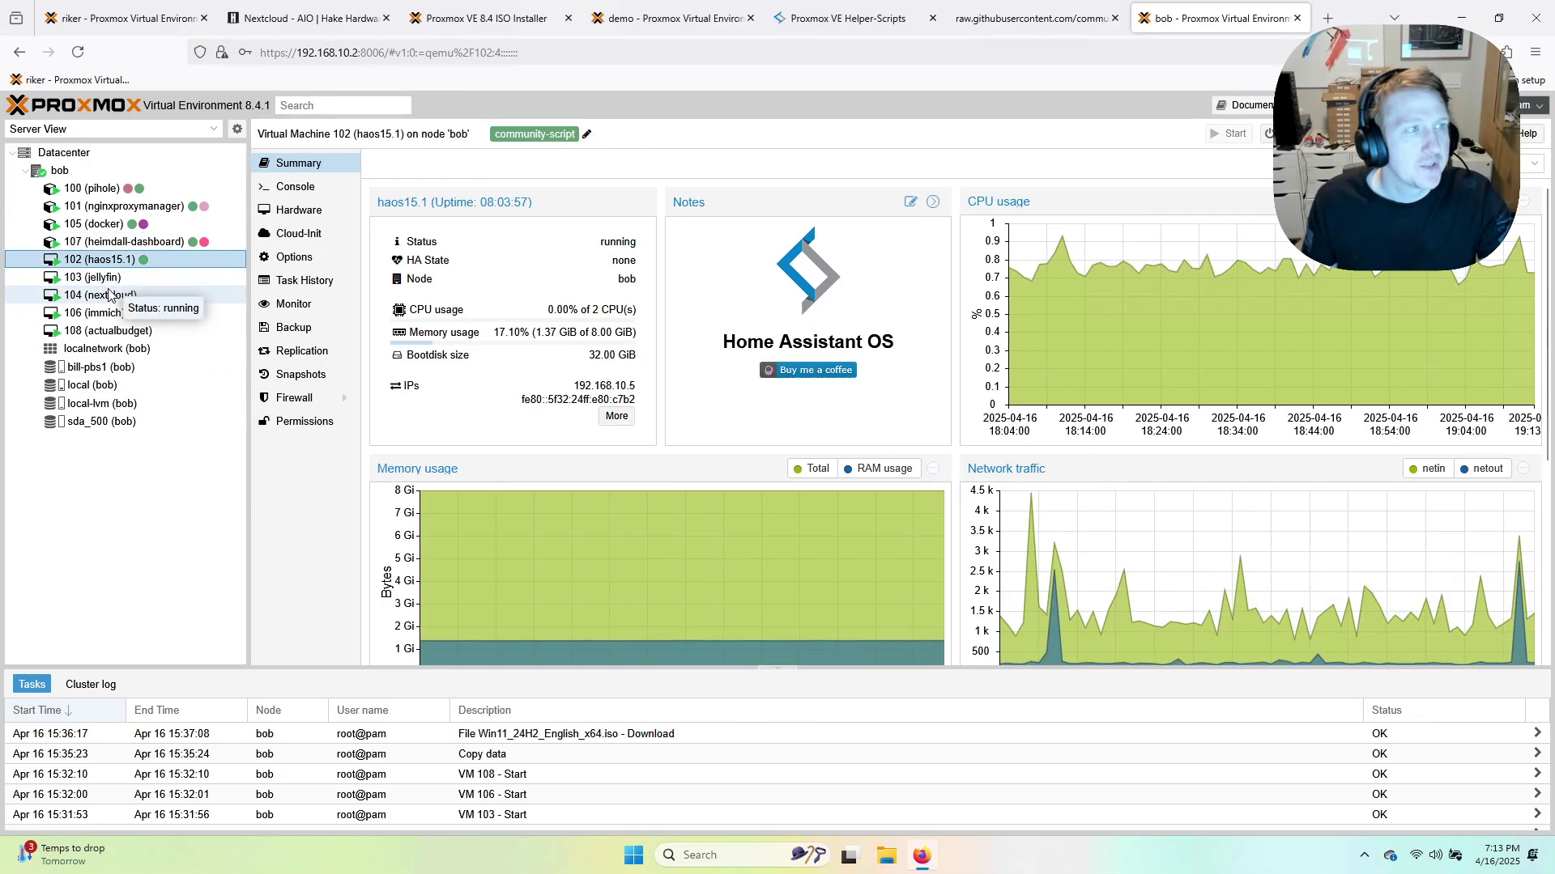
{"action": "left_click", "coordinate": [104, 279]}
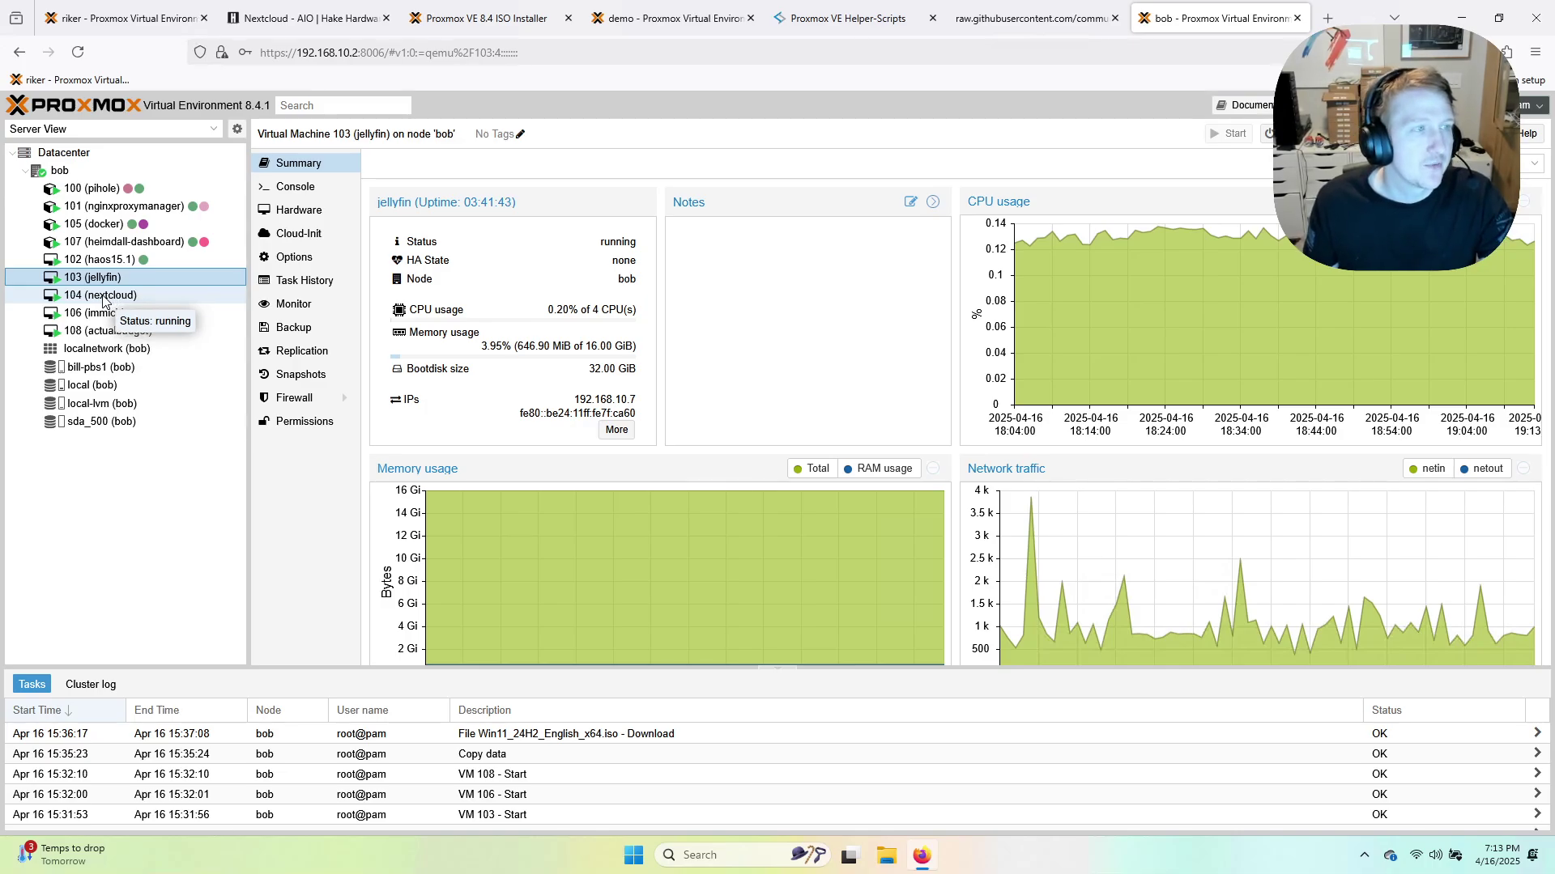
{"action": "left_click", "coordinate": [111, 298]}
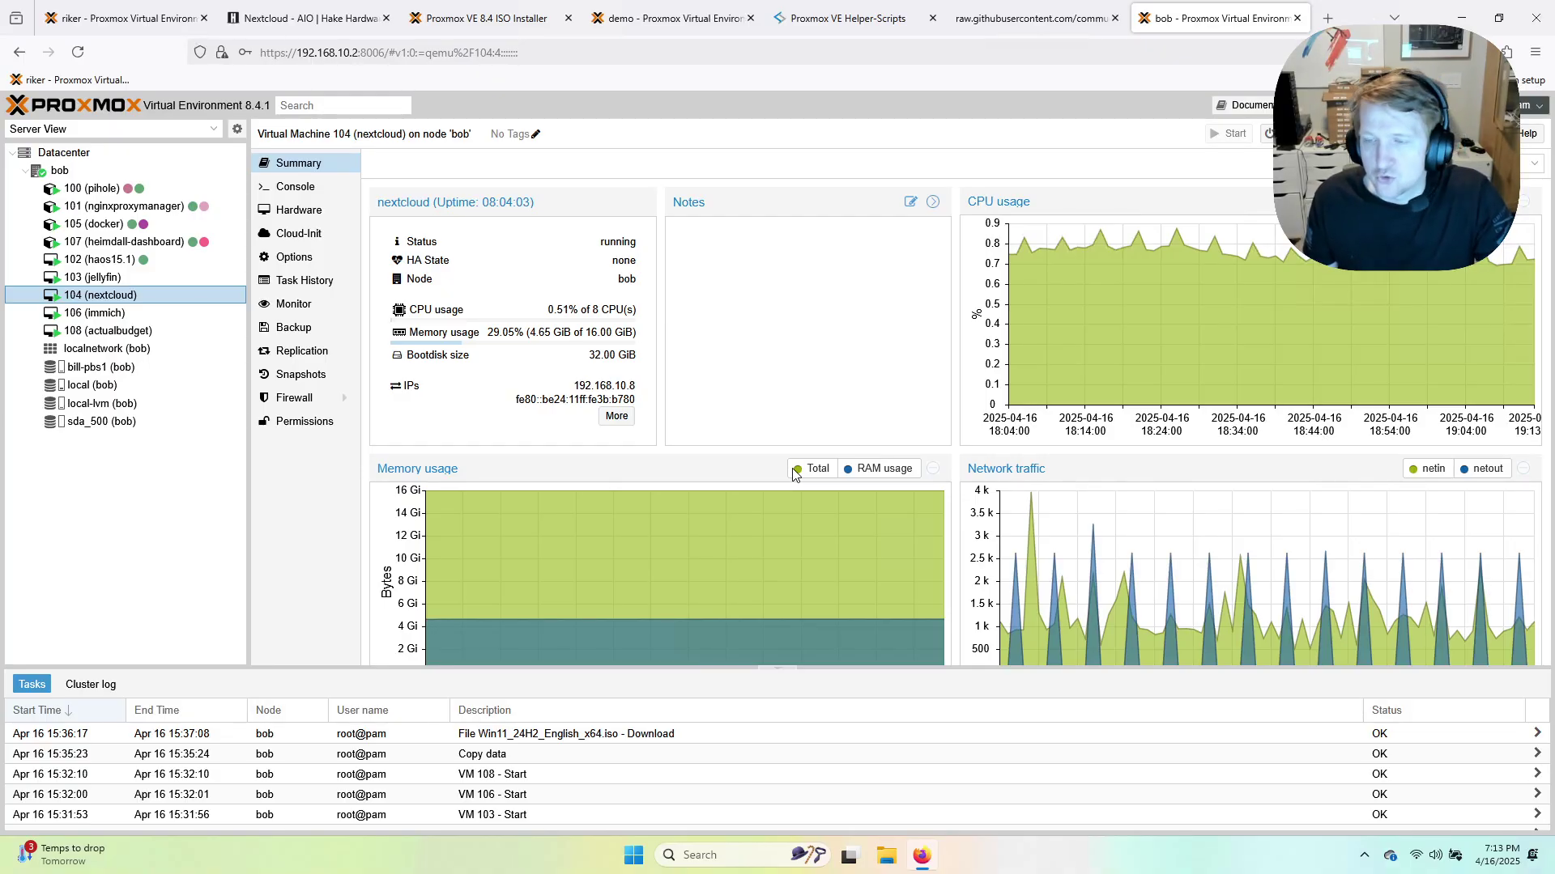
{"action": "left_click", "coordinate": [97, 313]}
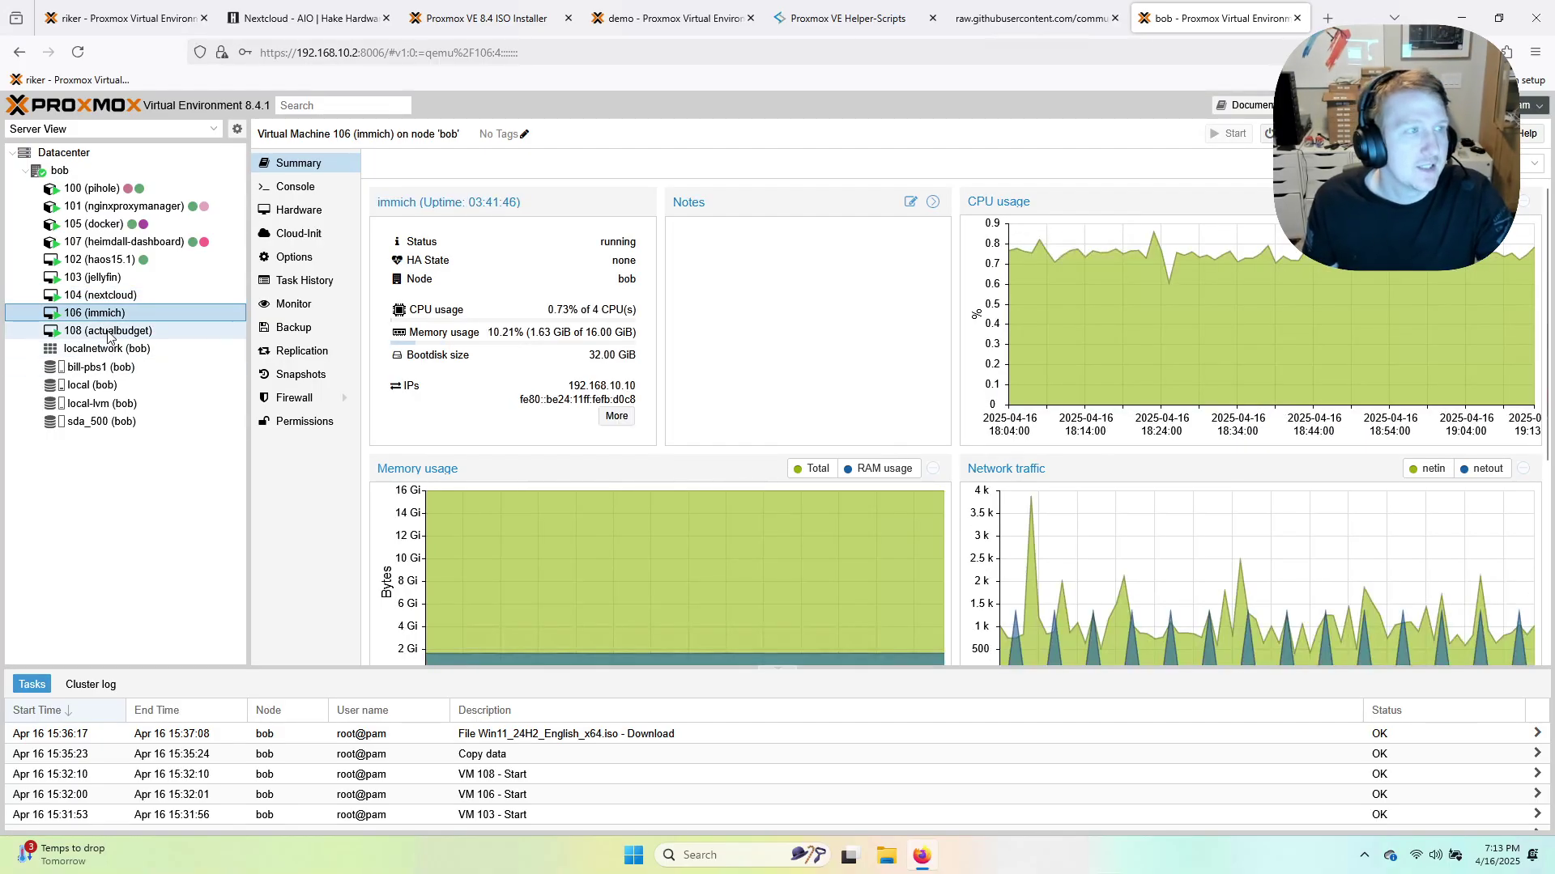
{"action": "left_click", "coordinate": [108, 331]}
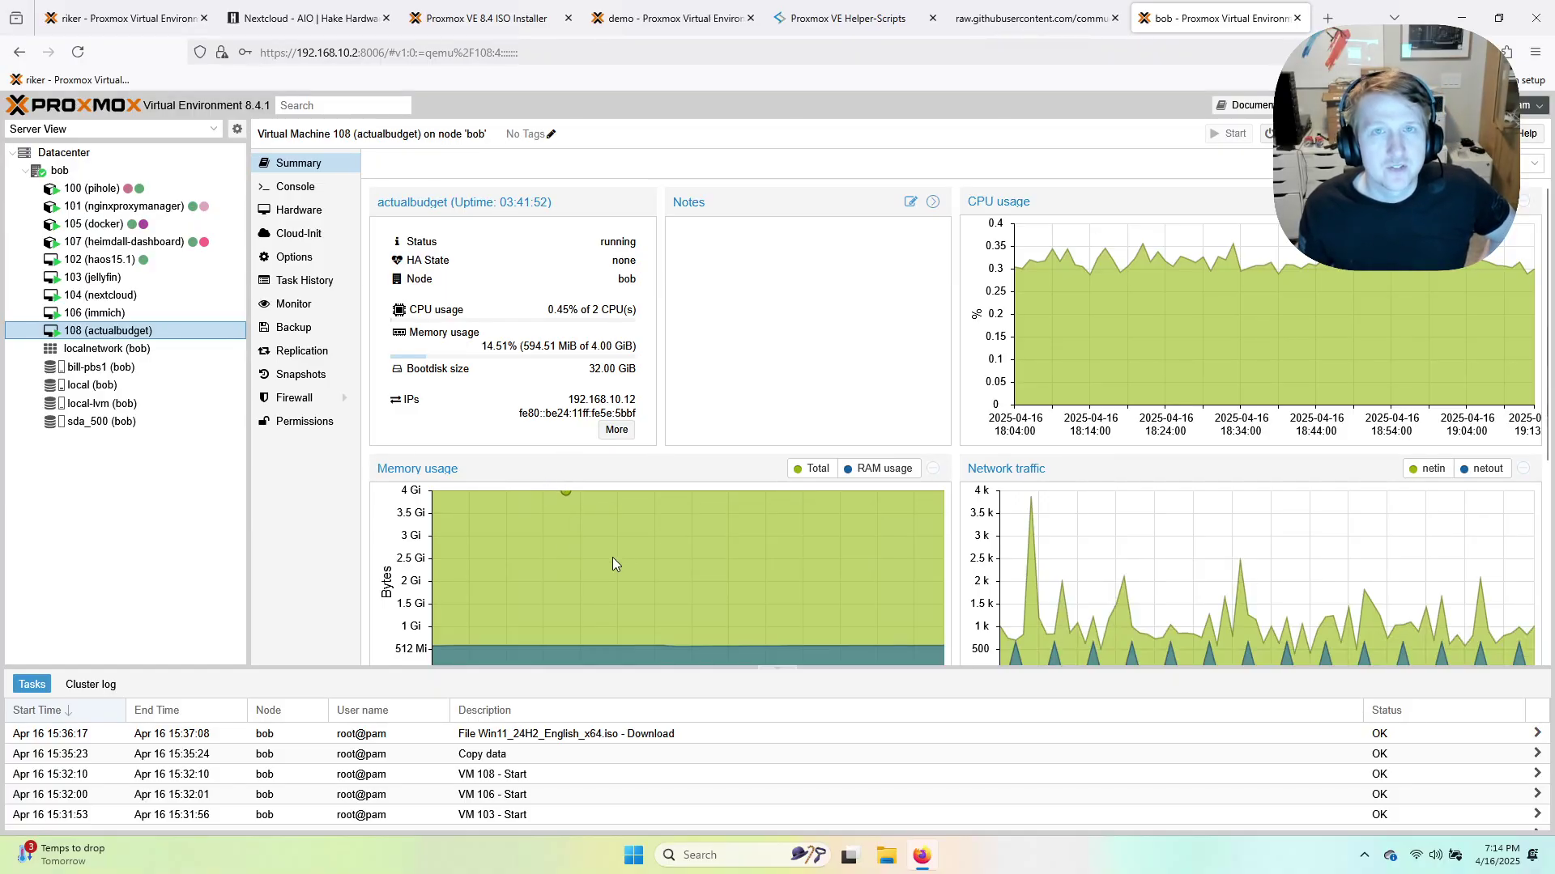
{"action": "left_click", "coordinate": [1326, 22]}
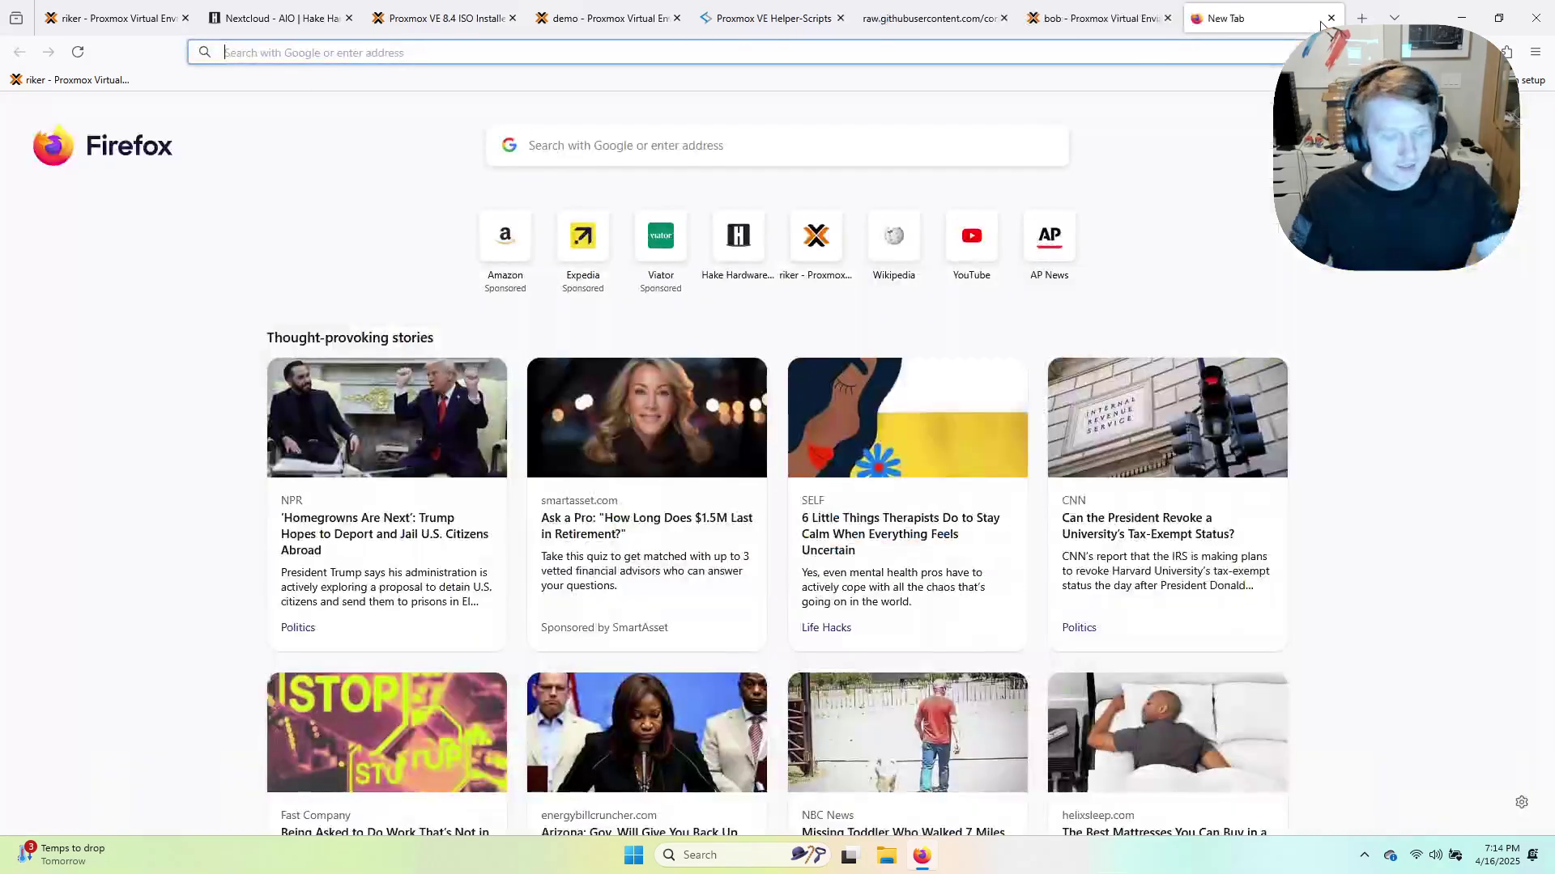
Load the TrueNAS sign-in page at truenas.home.hake.rodeo and confirm its connection is secure.
{"action": "type", "text": "truenas."}
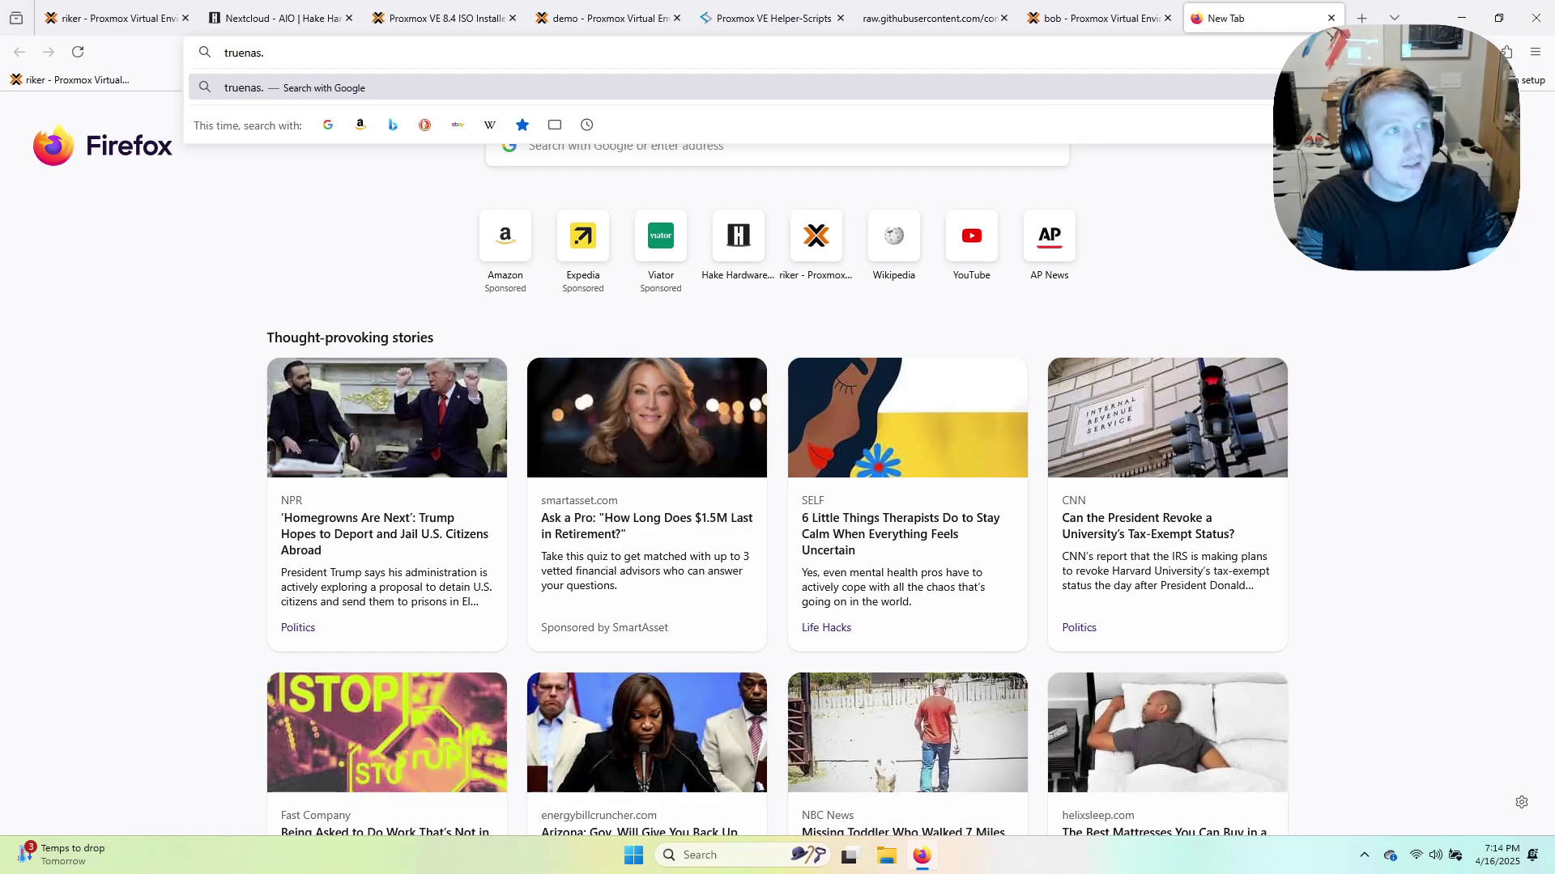
{"action": "type", "text": "home.hake.rodeo"}
{"action": "key", "text": "Return"}
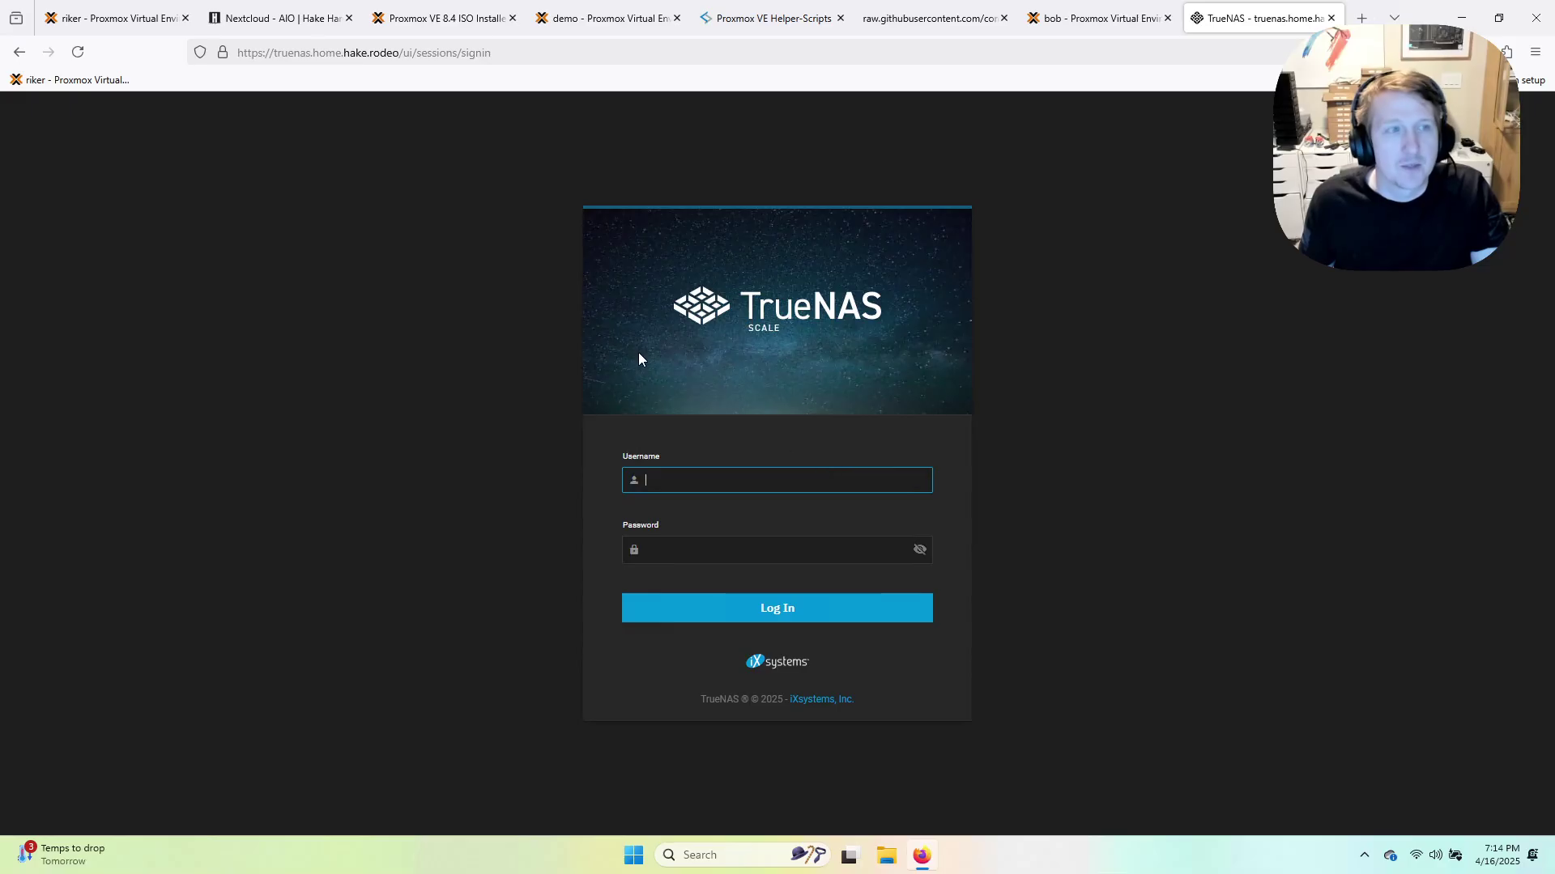
{"action": "left_click", "coordinate": [375, 49]}
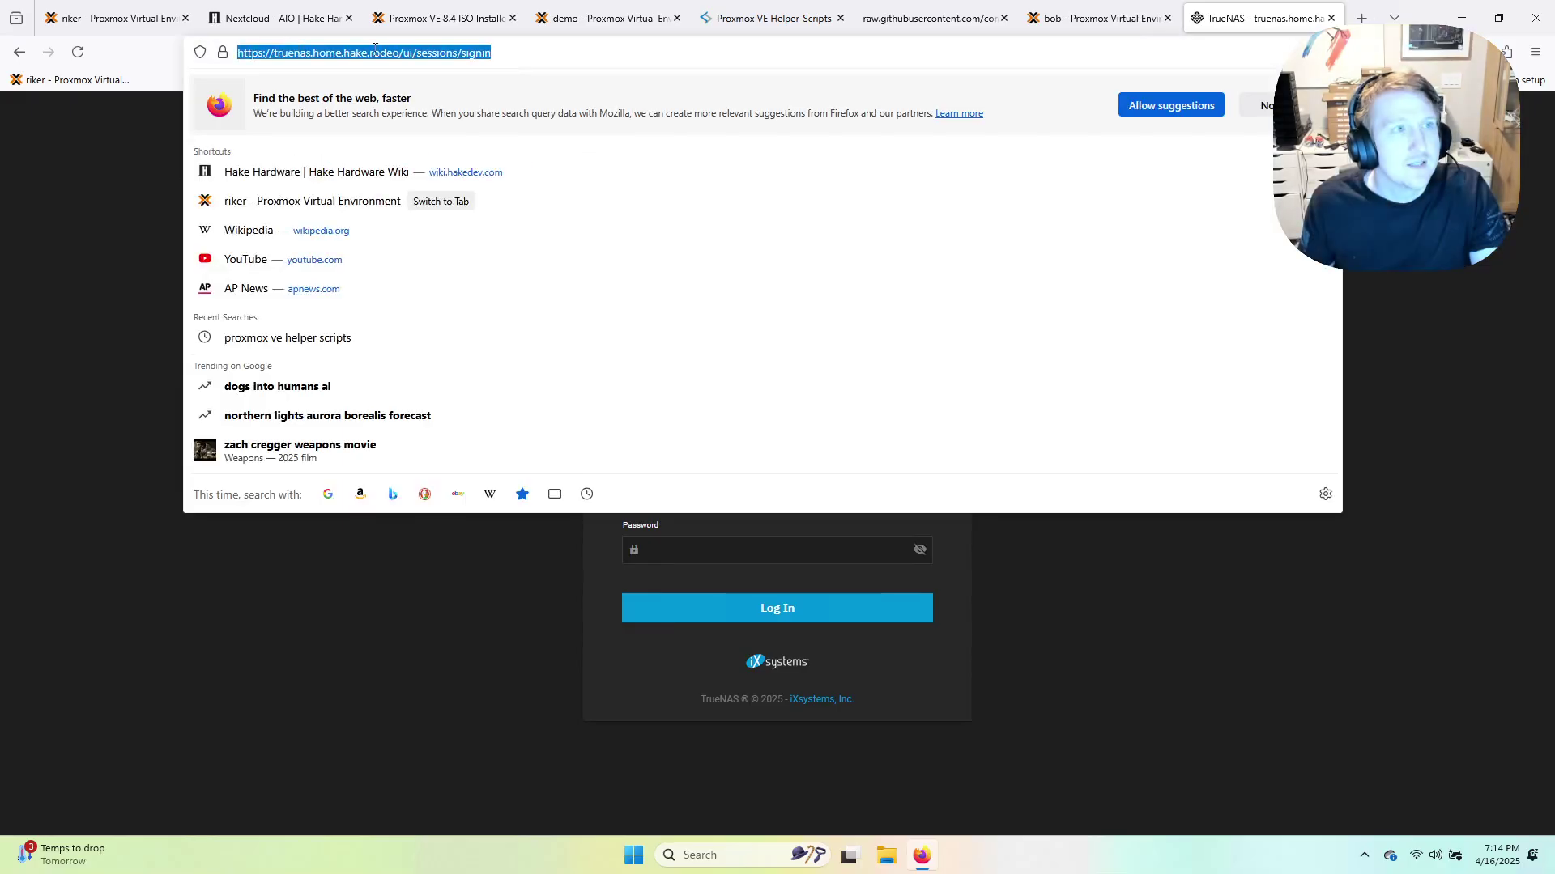
{"action": "left_click", "coordinate": [498, 56]}
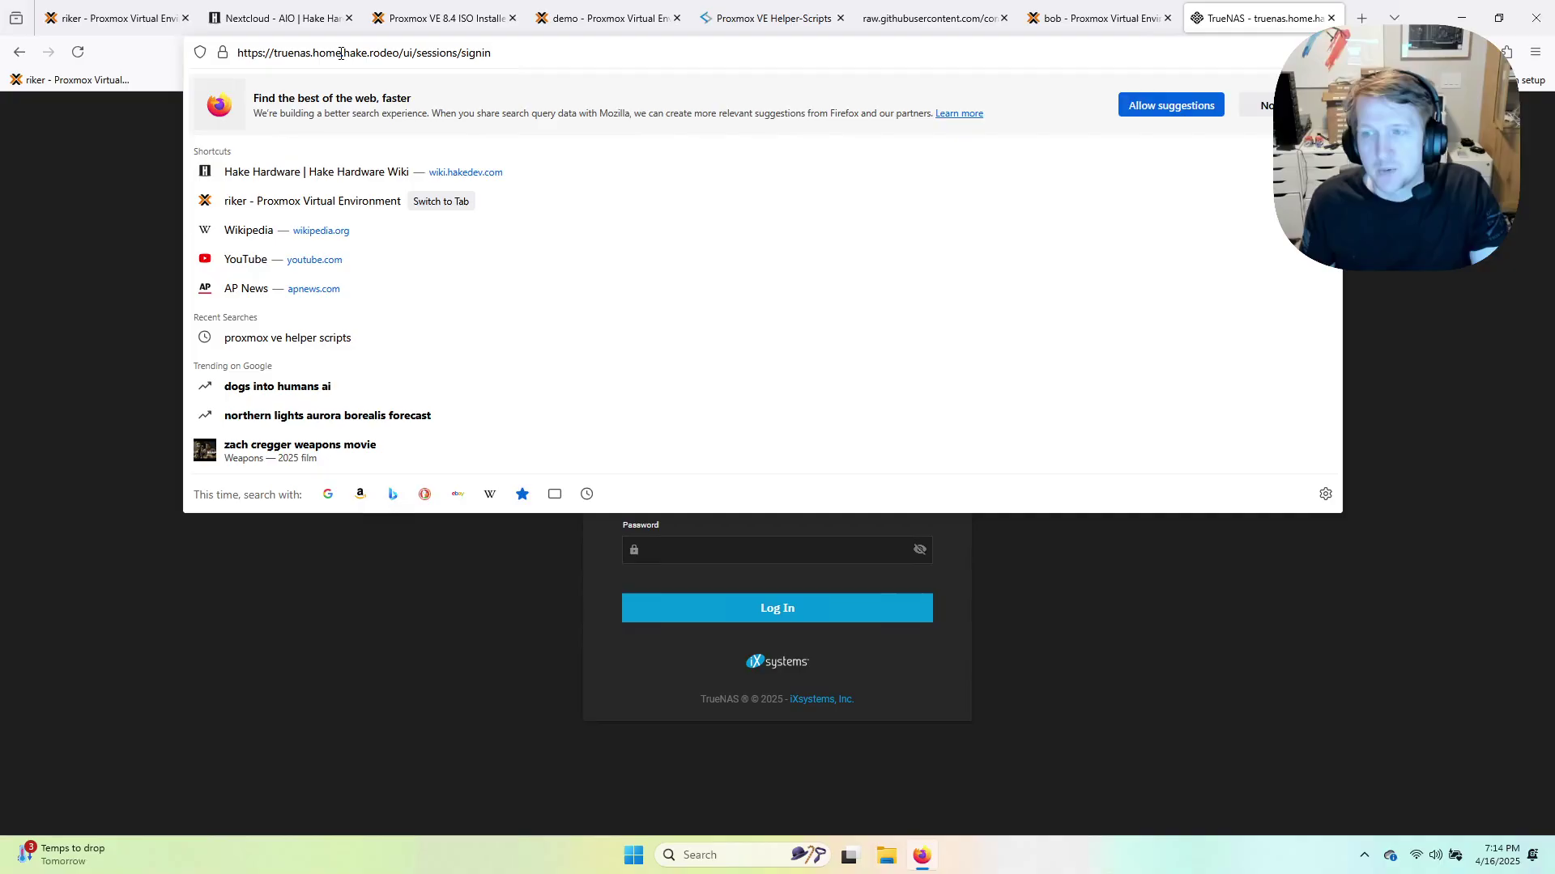
{"action": "left_click", "coordinate": [132, 236]}
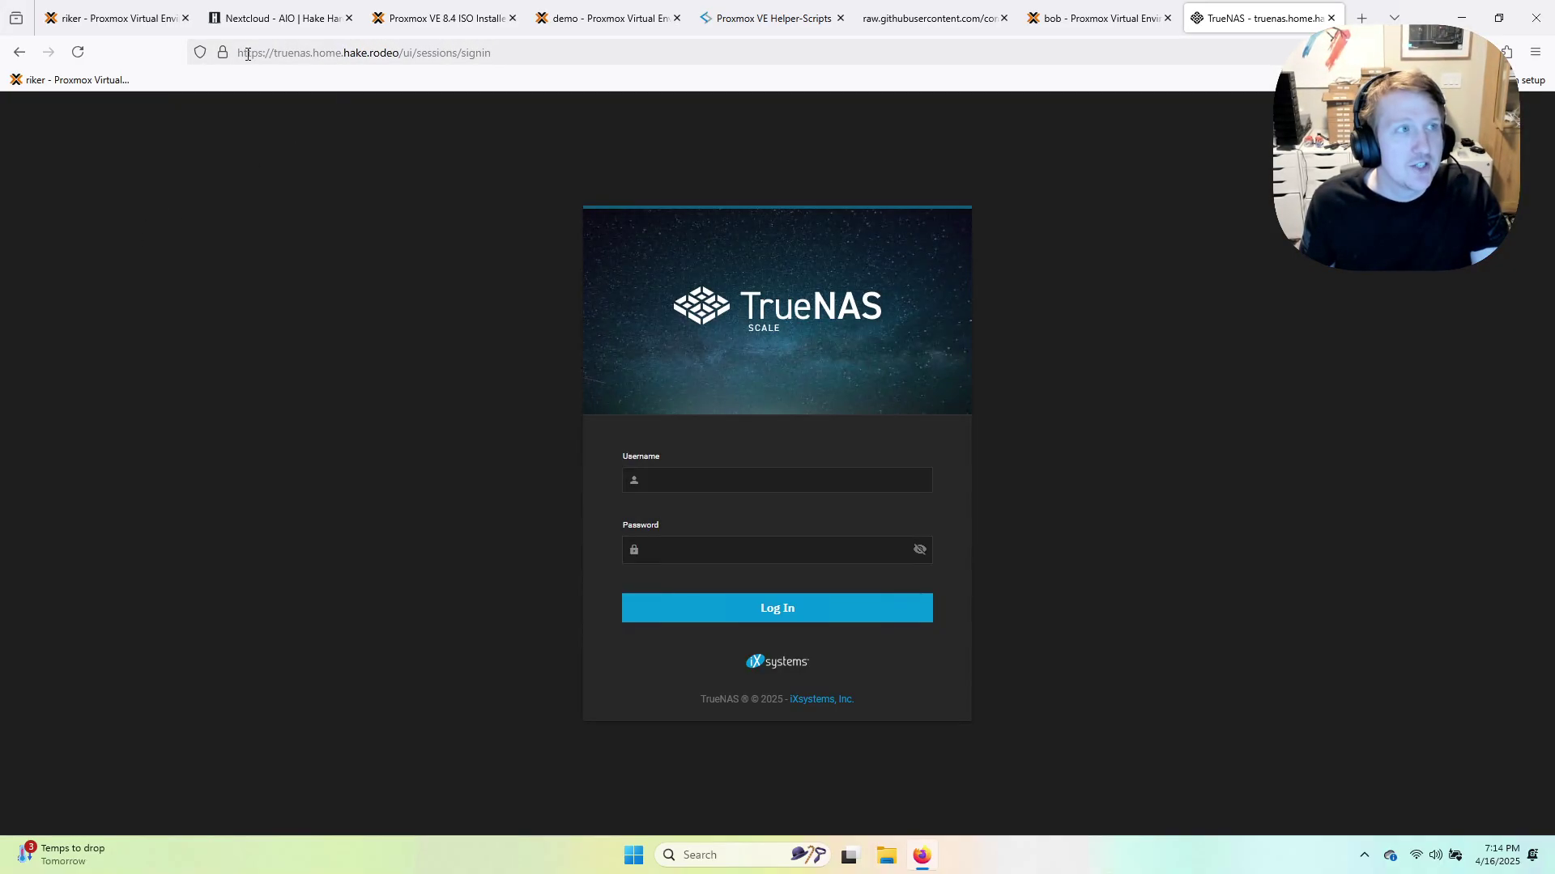
{"action": "left_click", "coordinate": [222, 52]}
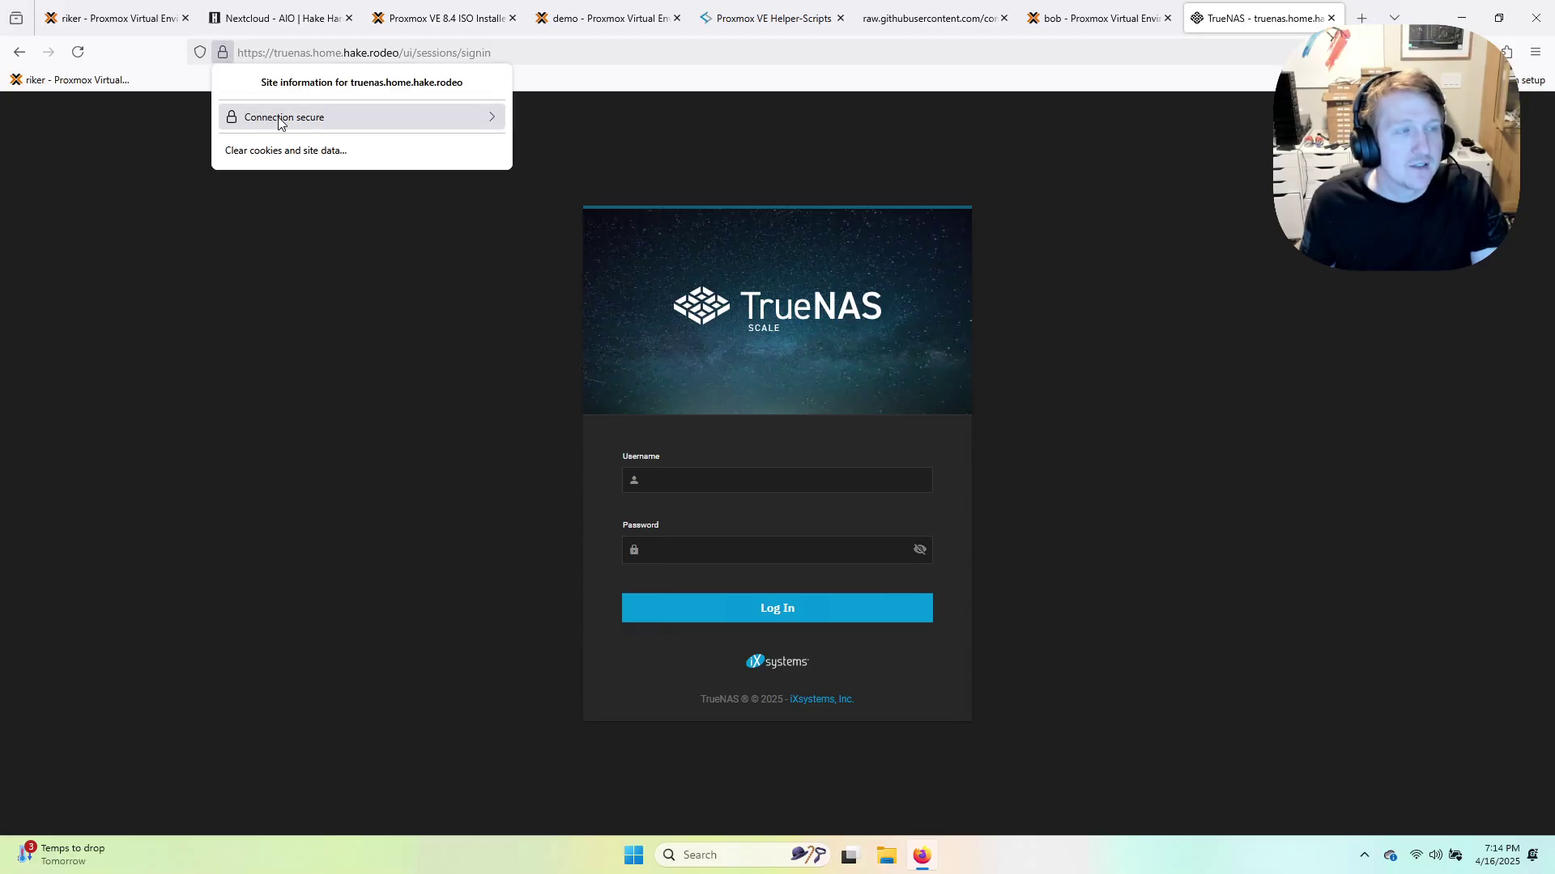
{"action": "left_click", "coordinate": [346, 353]}
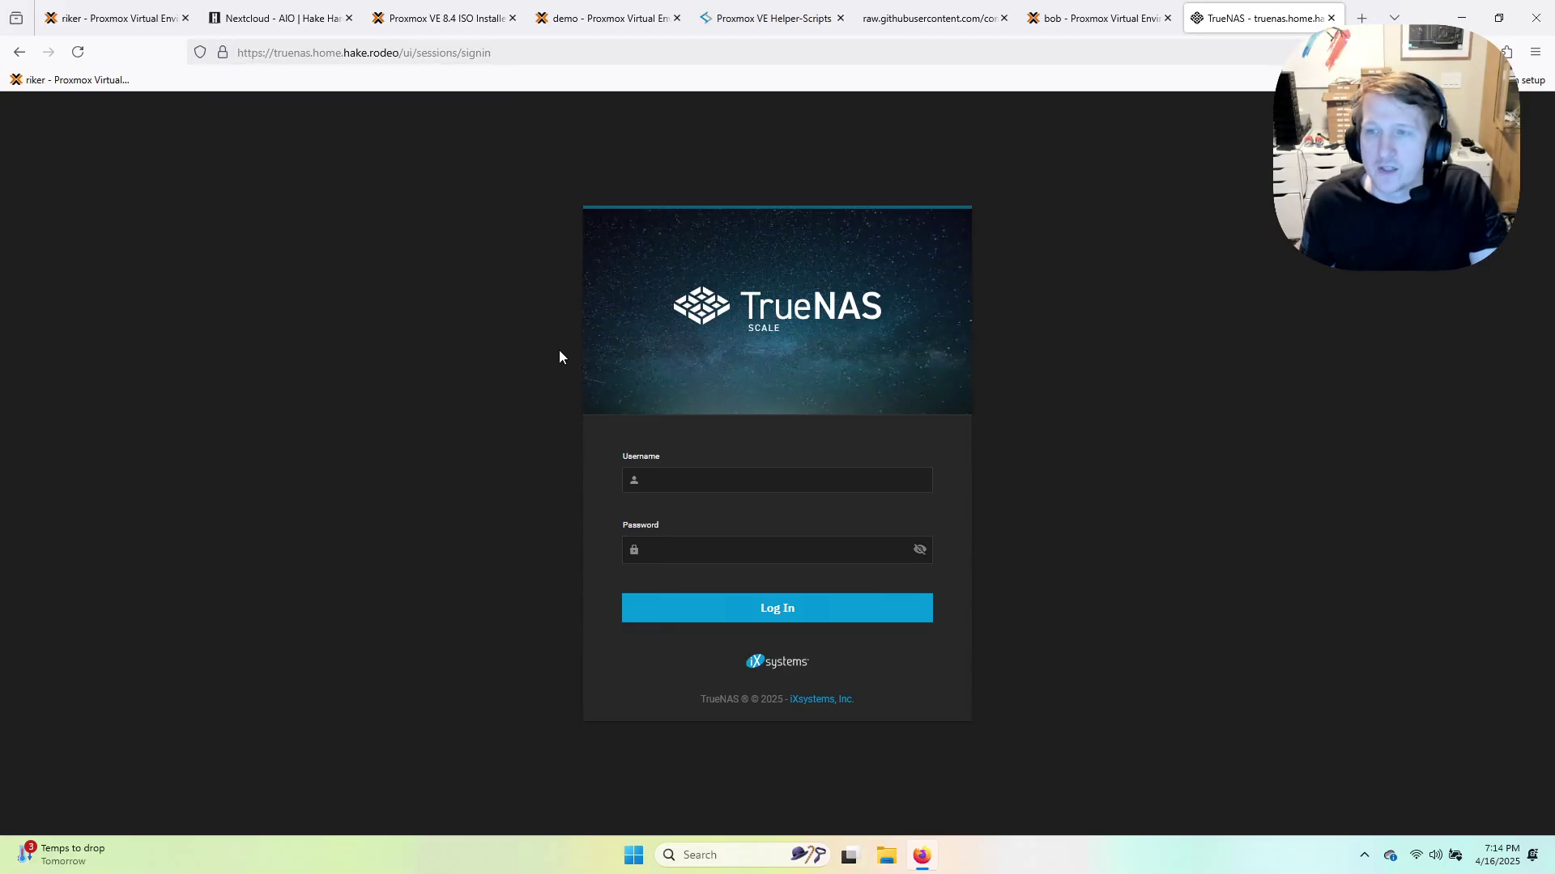